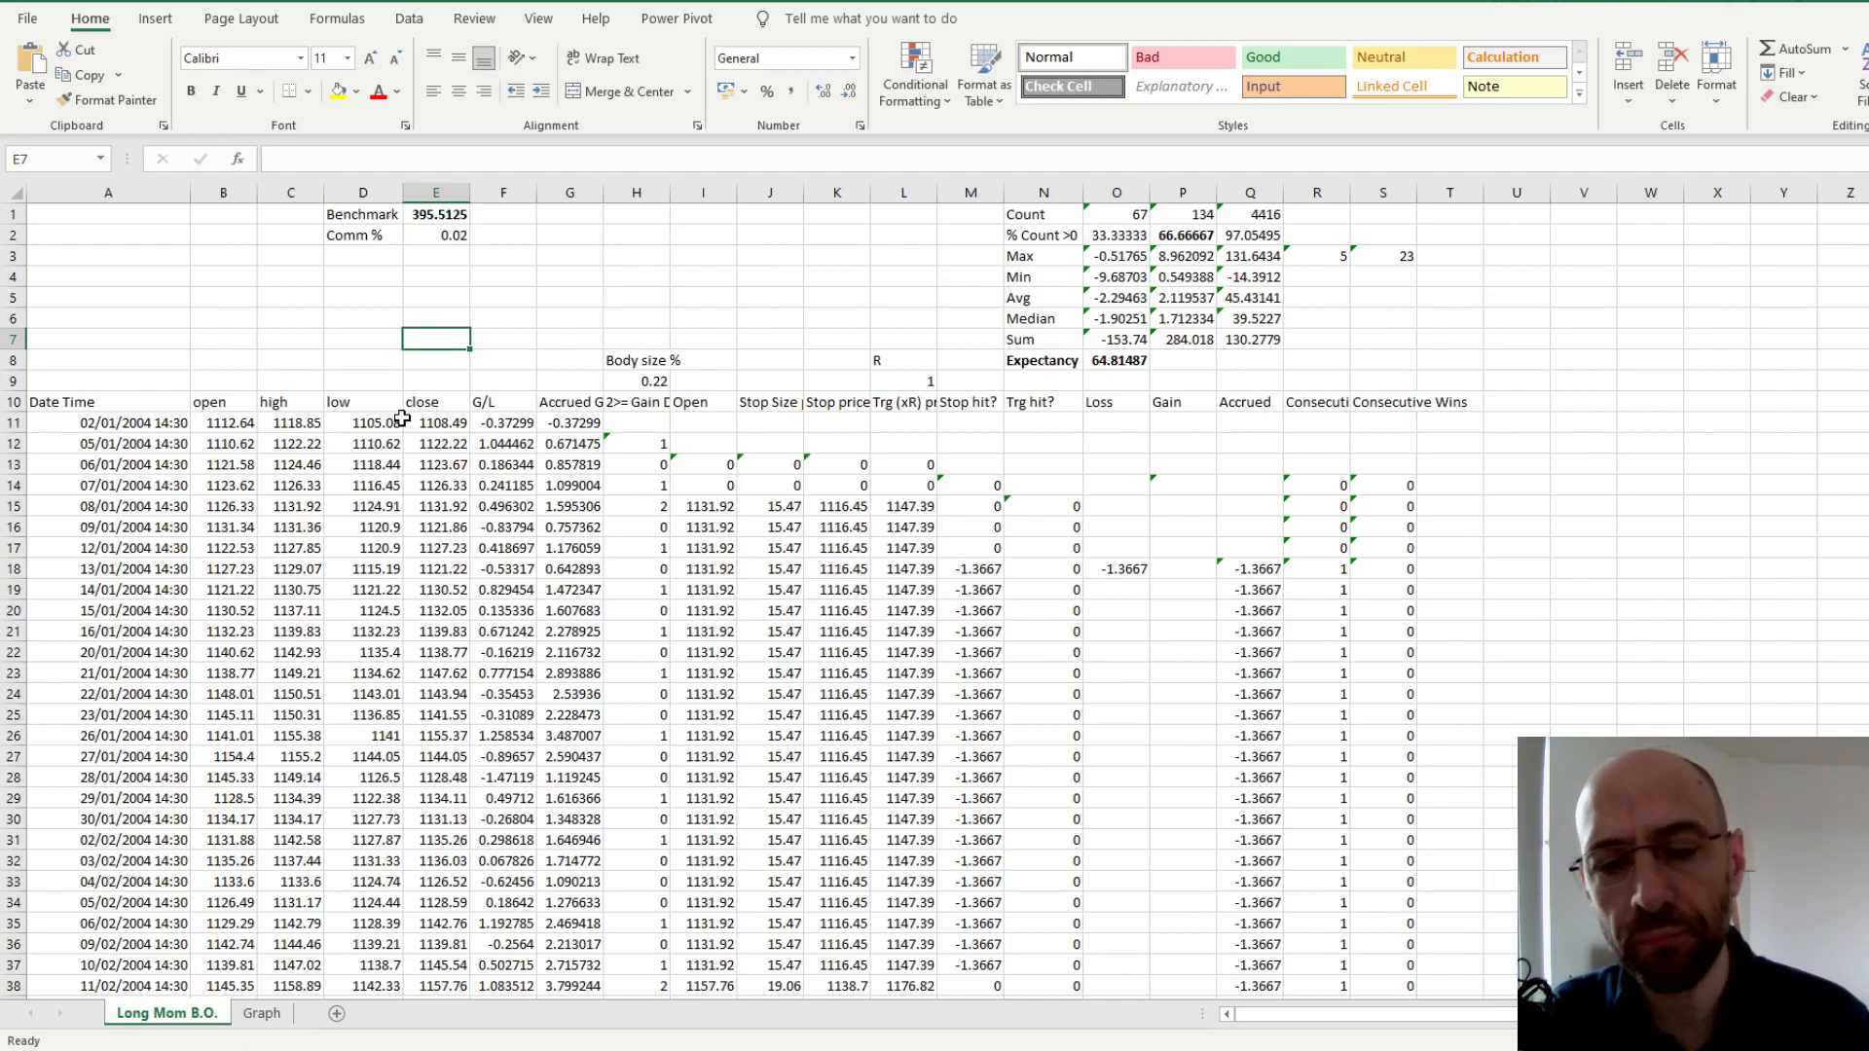
Look over the daily price data from the first dated row to the last rows and back
click(145, 422)
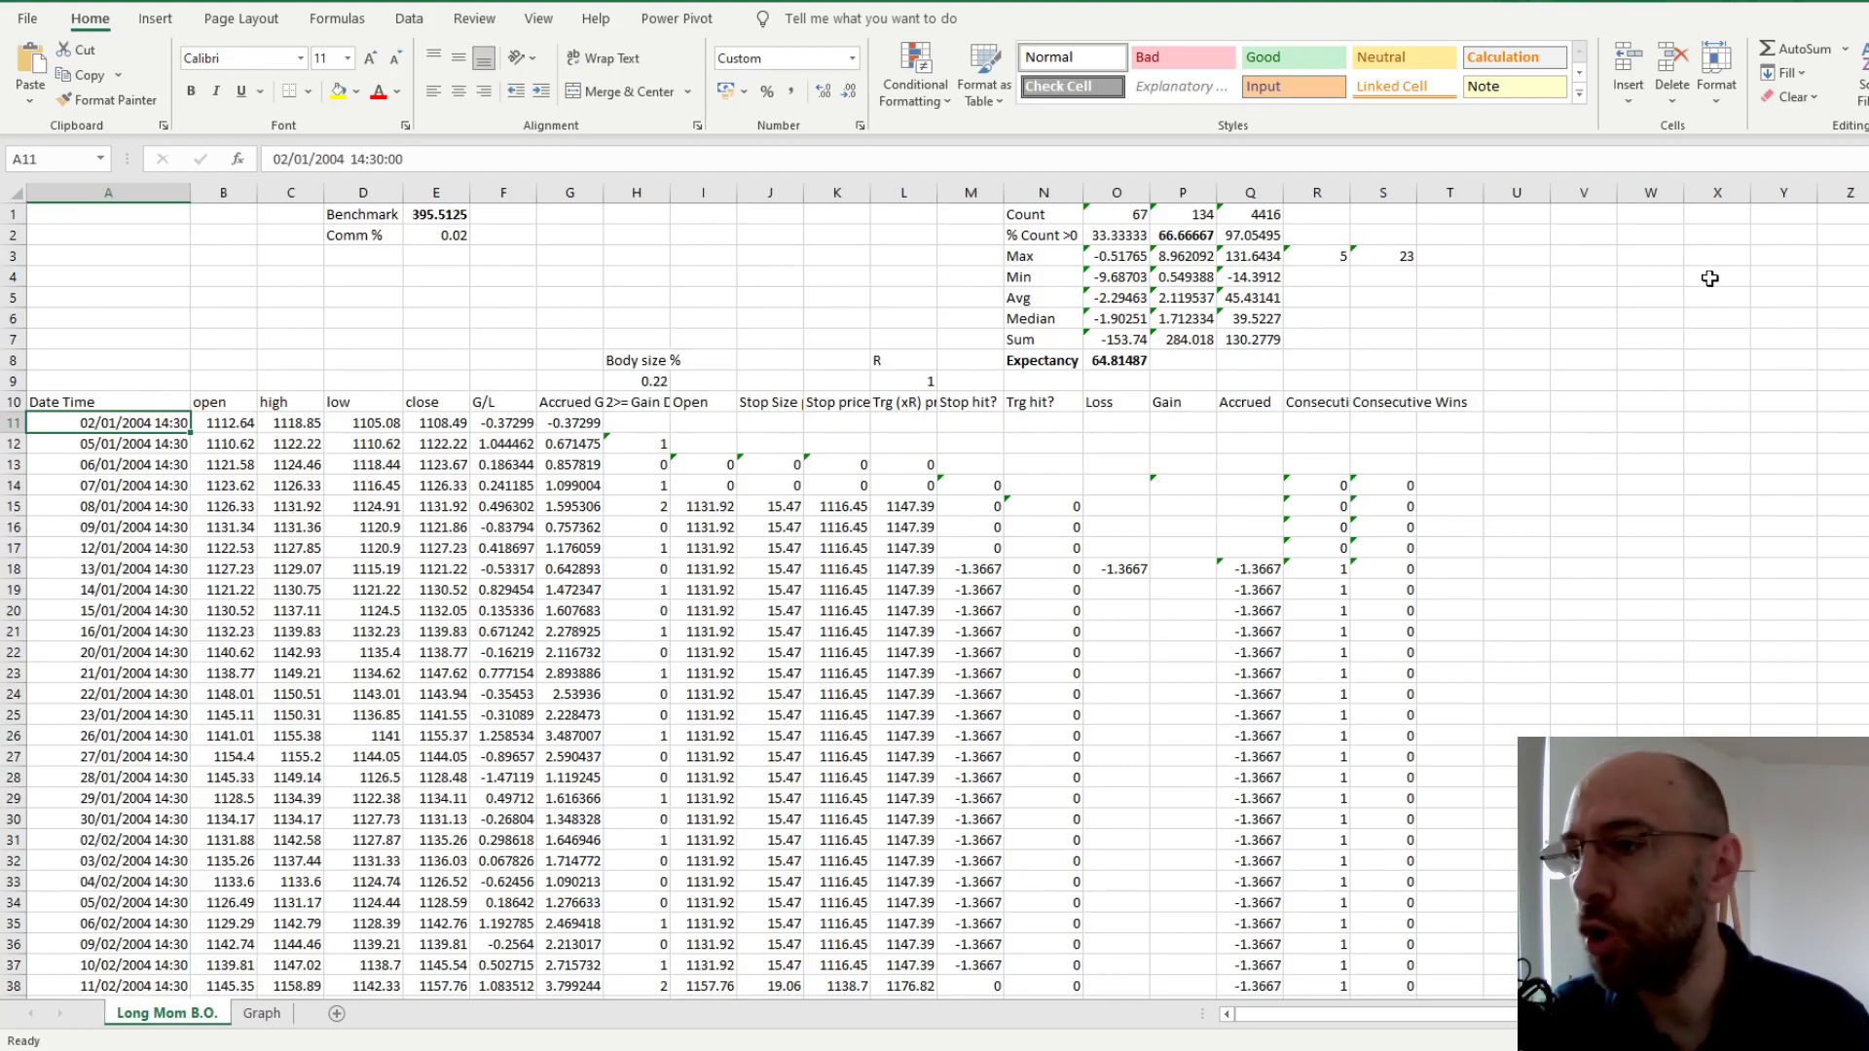
scroll(935, 584, down, 20)
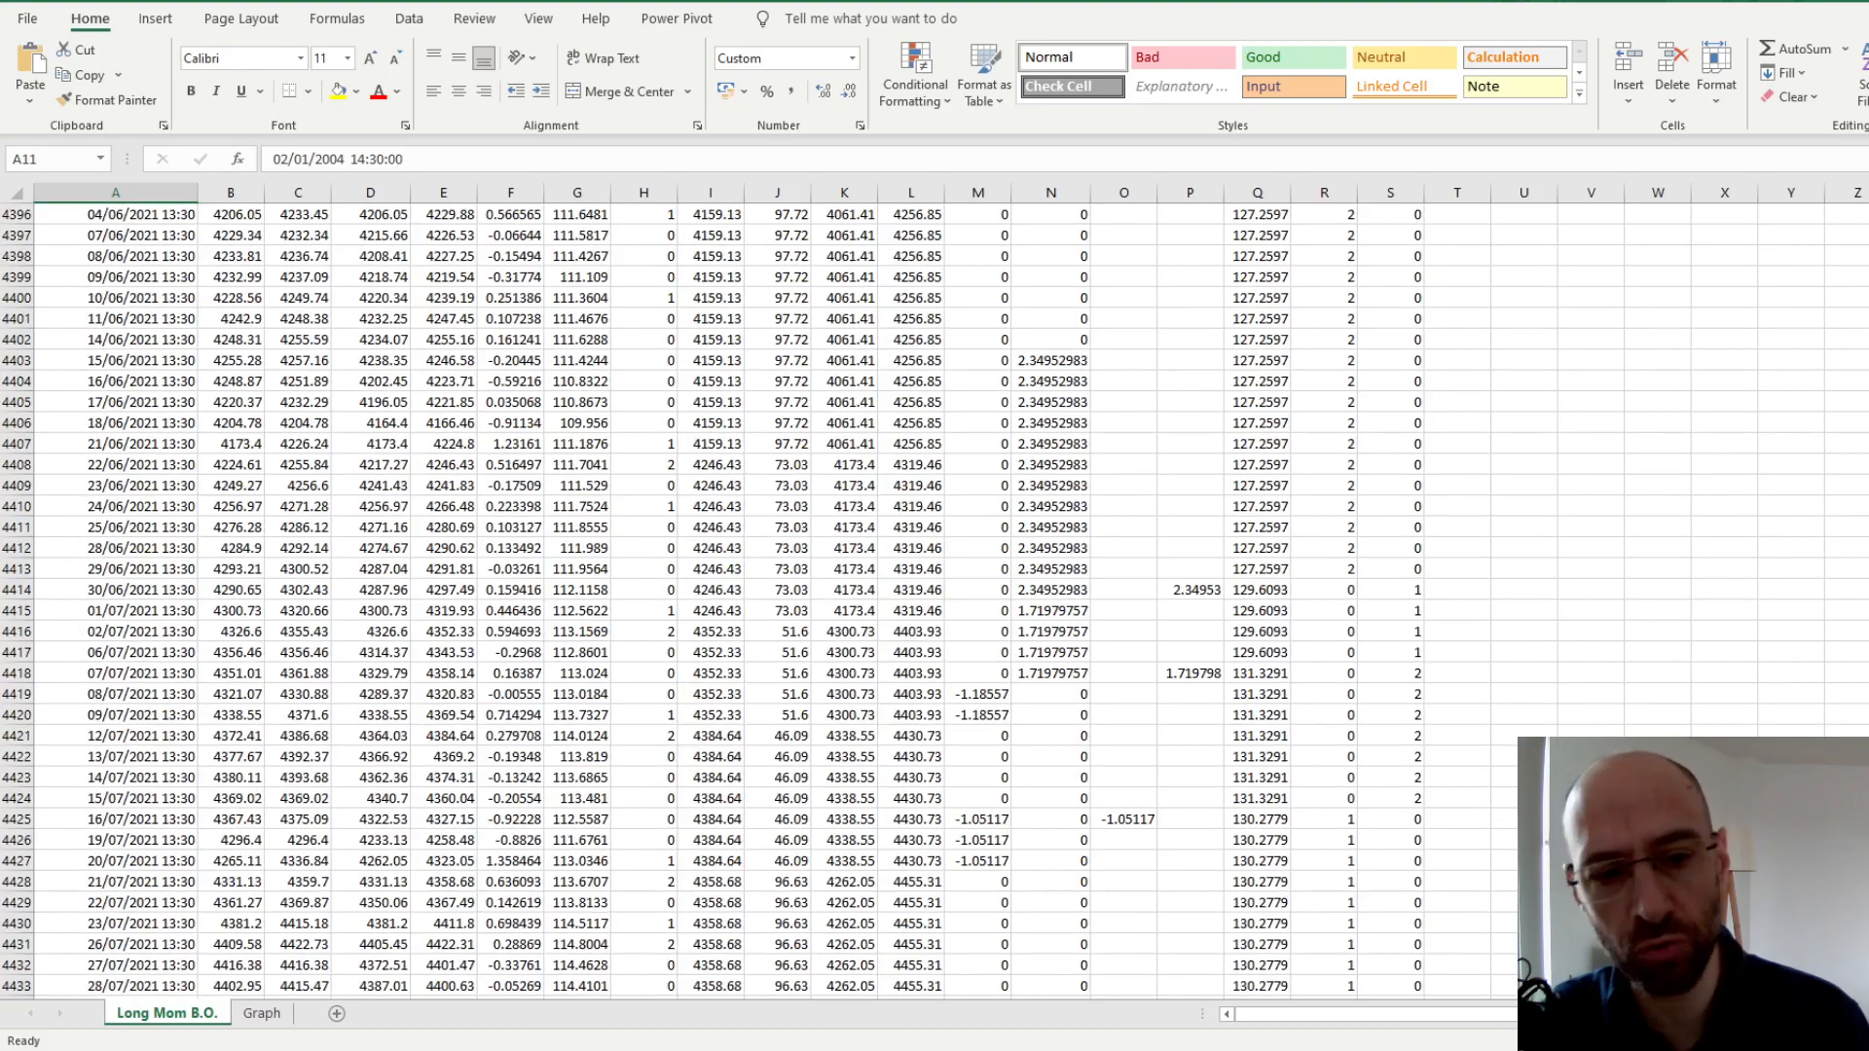
scroll(403, 327, up, 20)
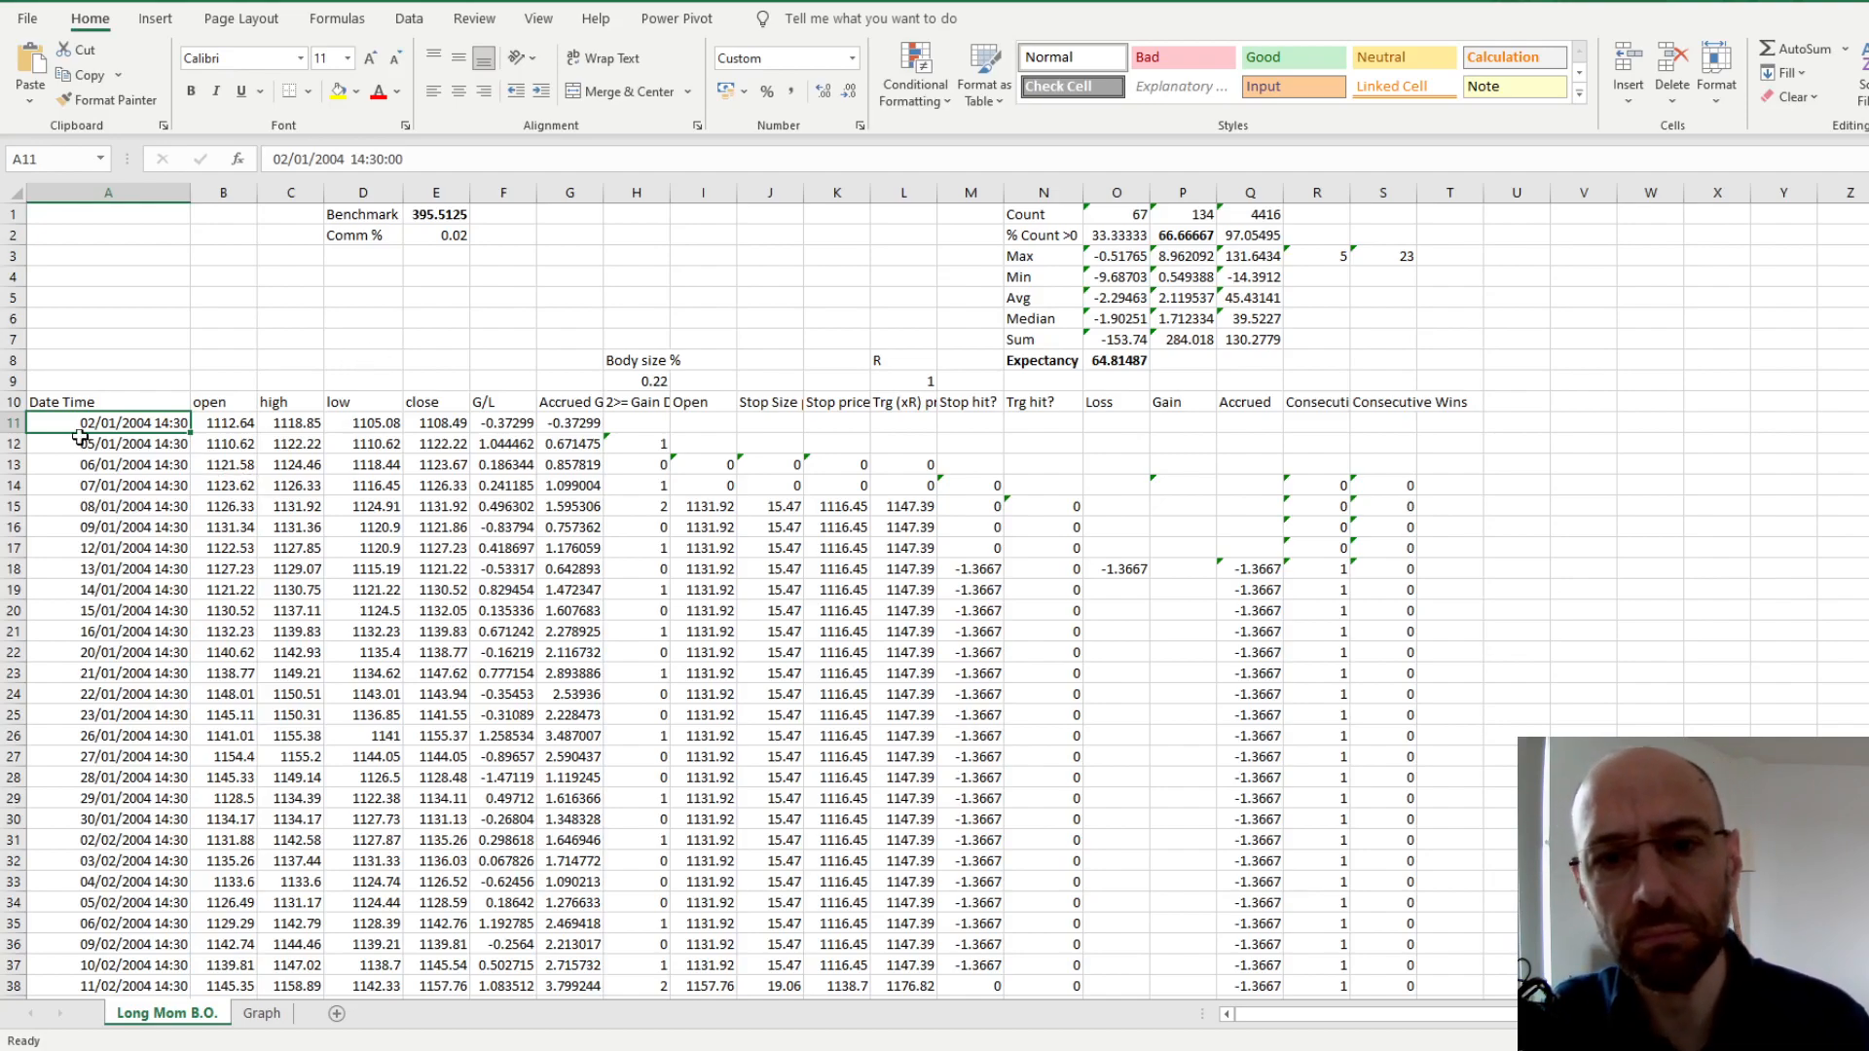
Check the daily gain/loss formula in F18 and rename the G/L column header to "% G/L"
click(497, 572)
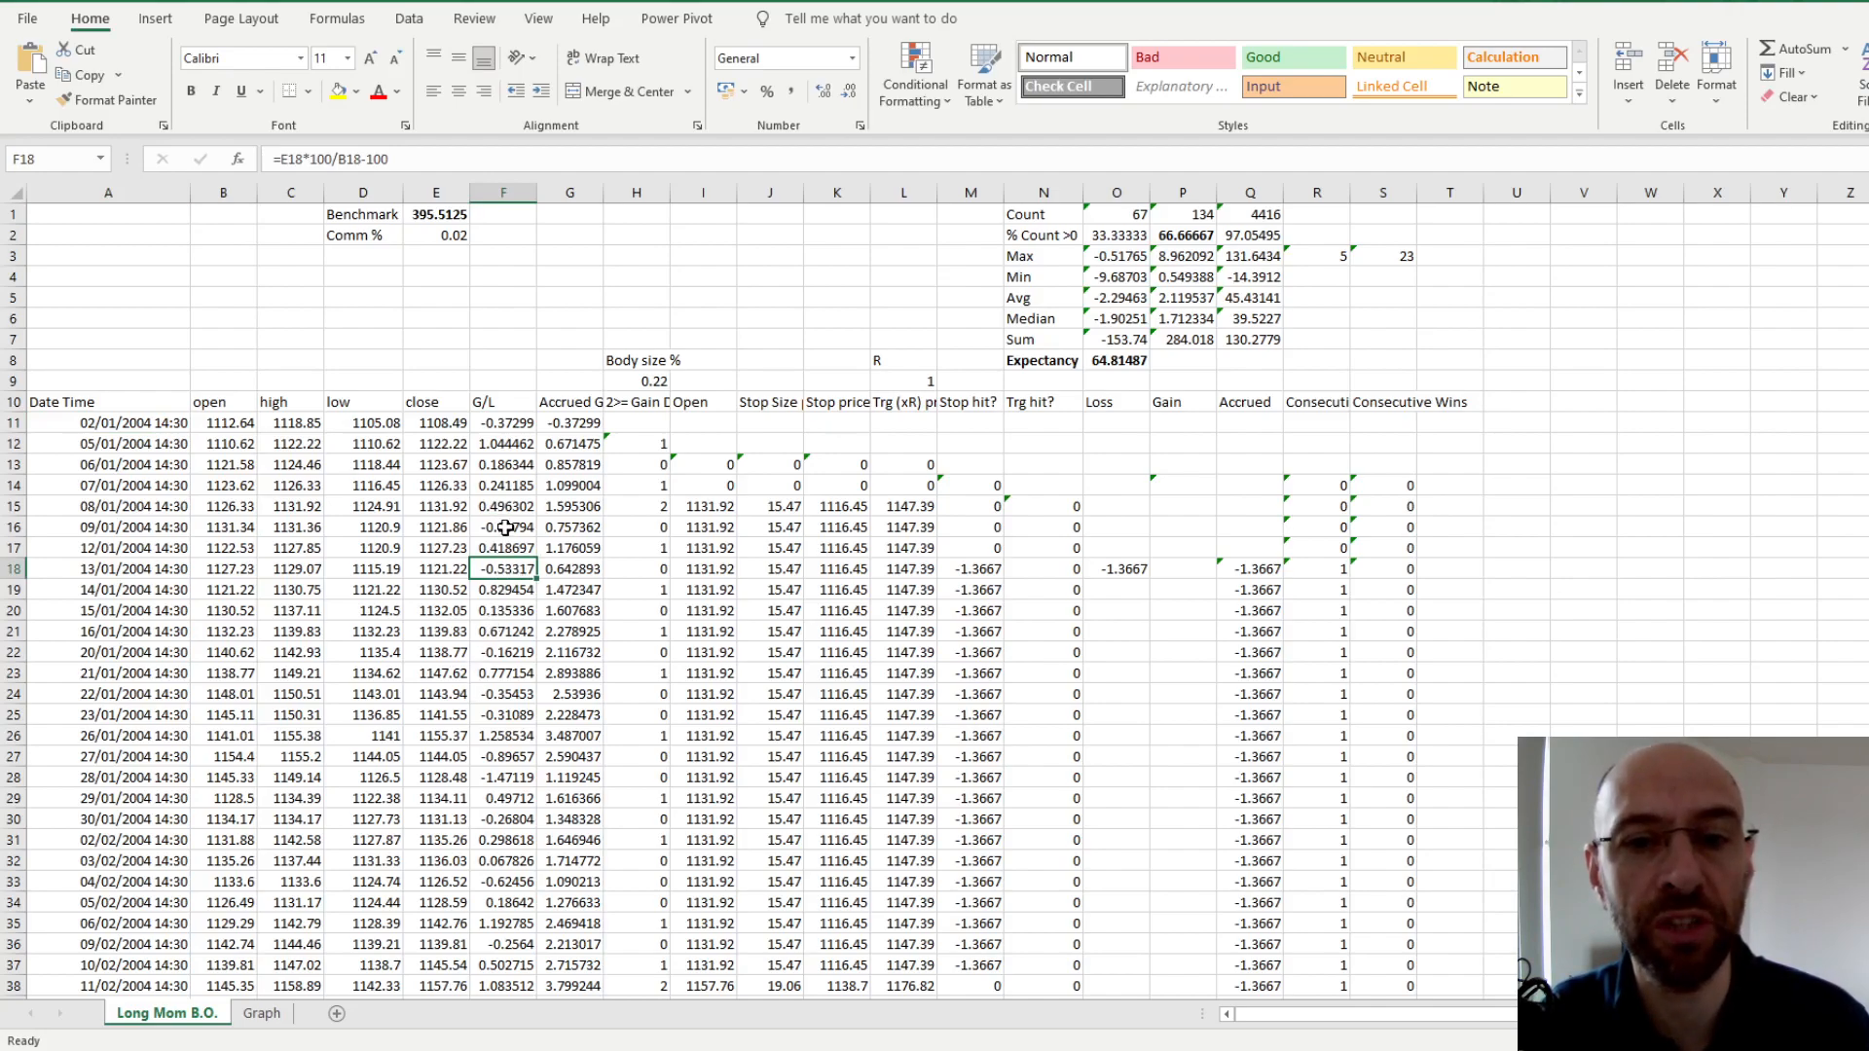
click(504, 402)
click(484, 157)
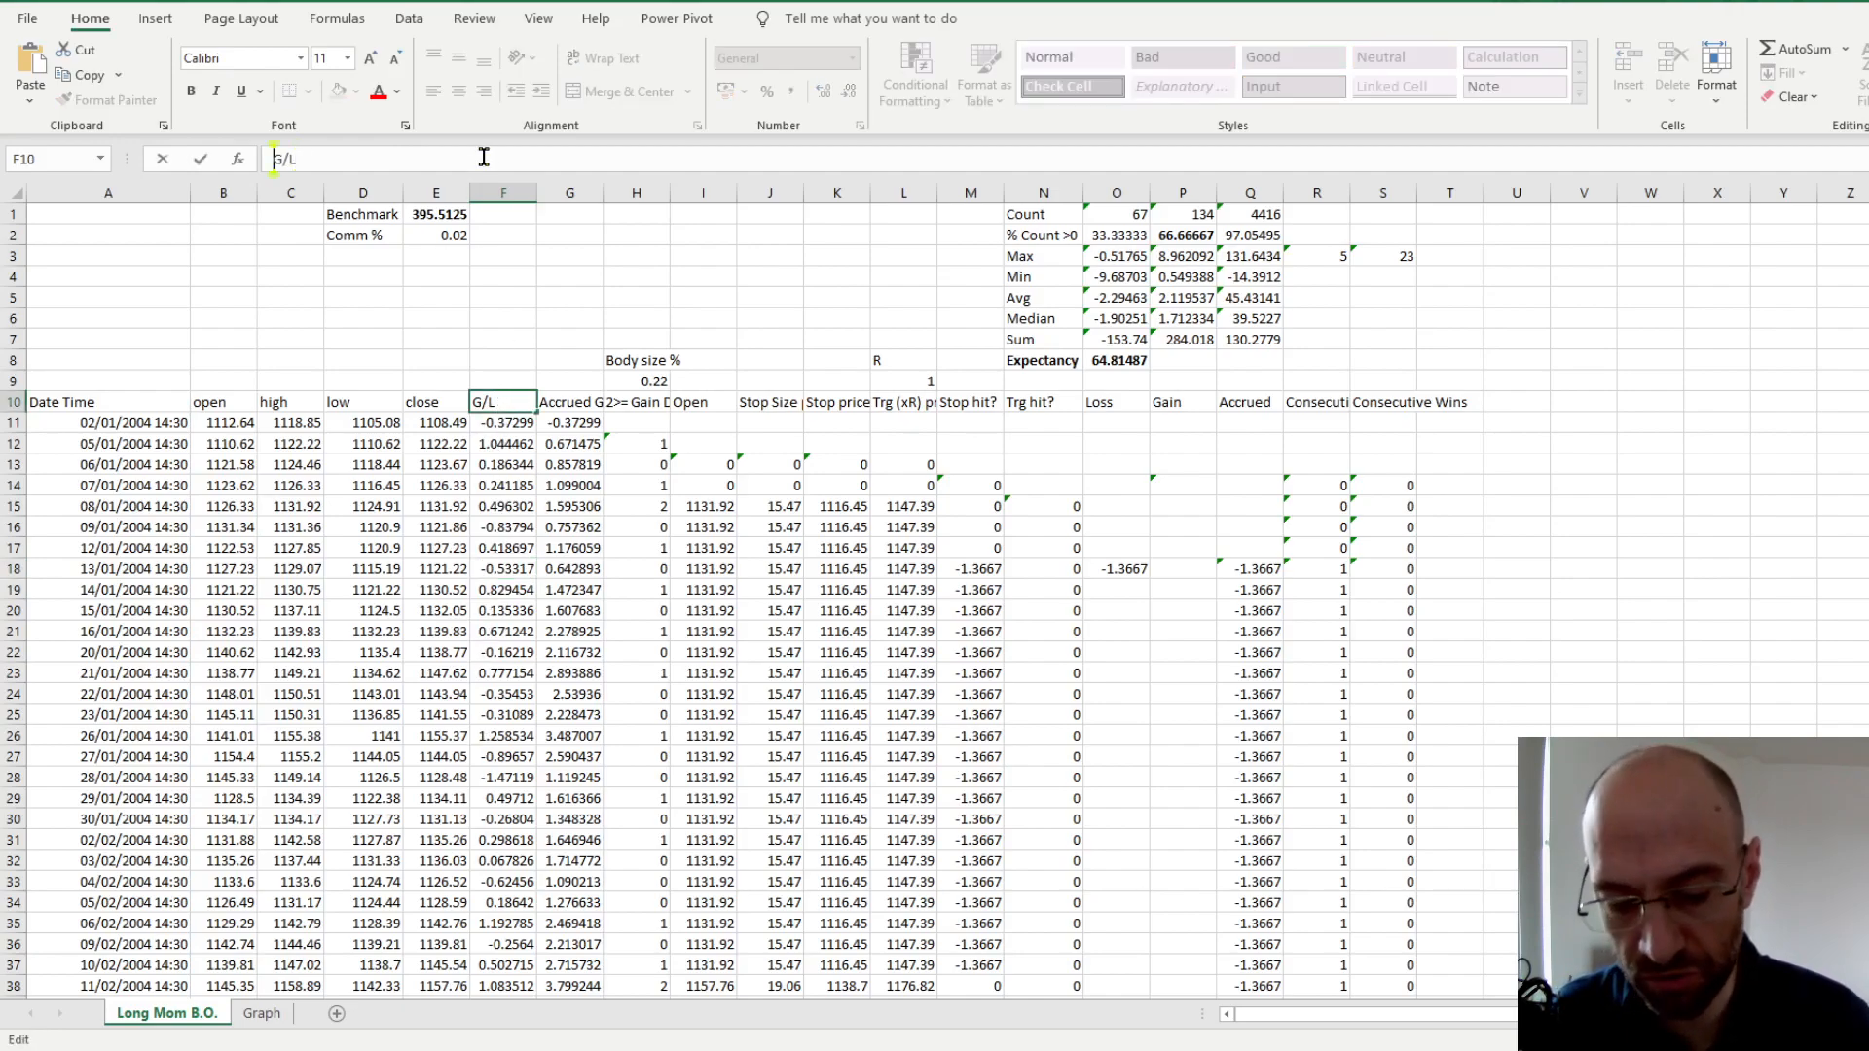
text(%)
key(Return)
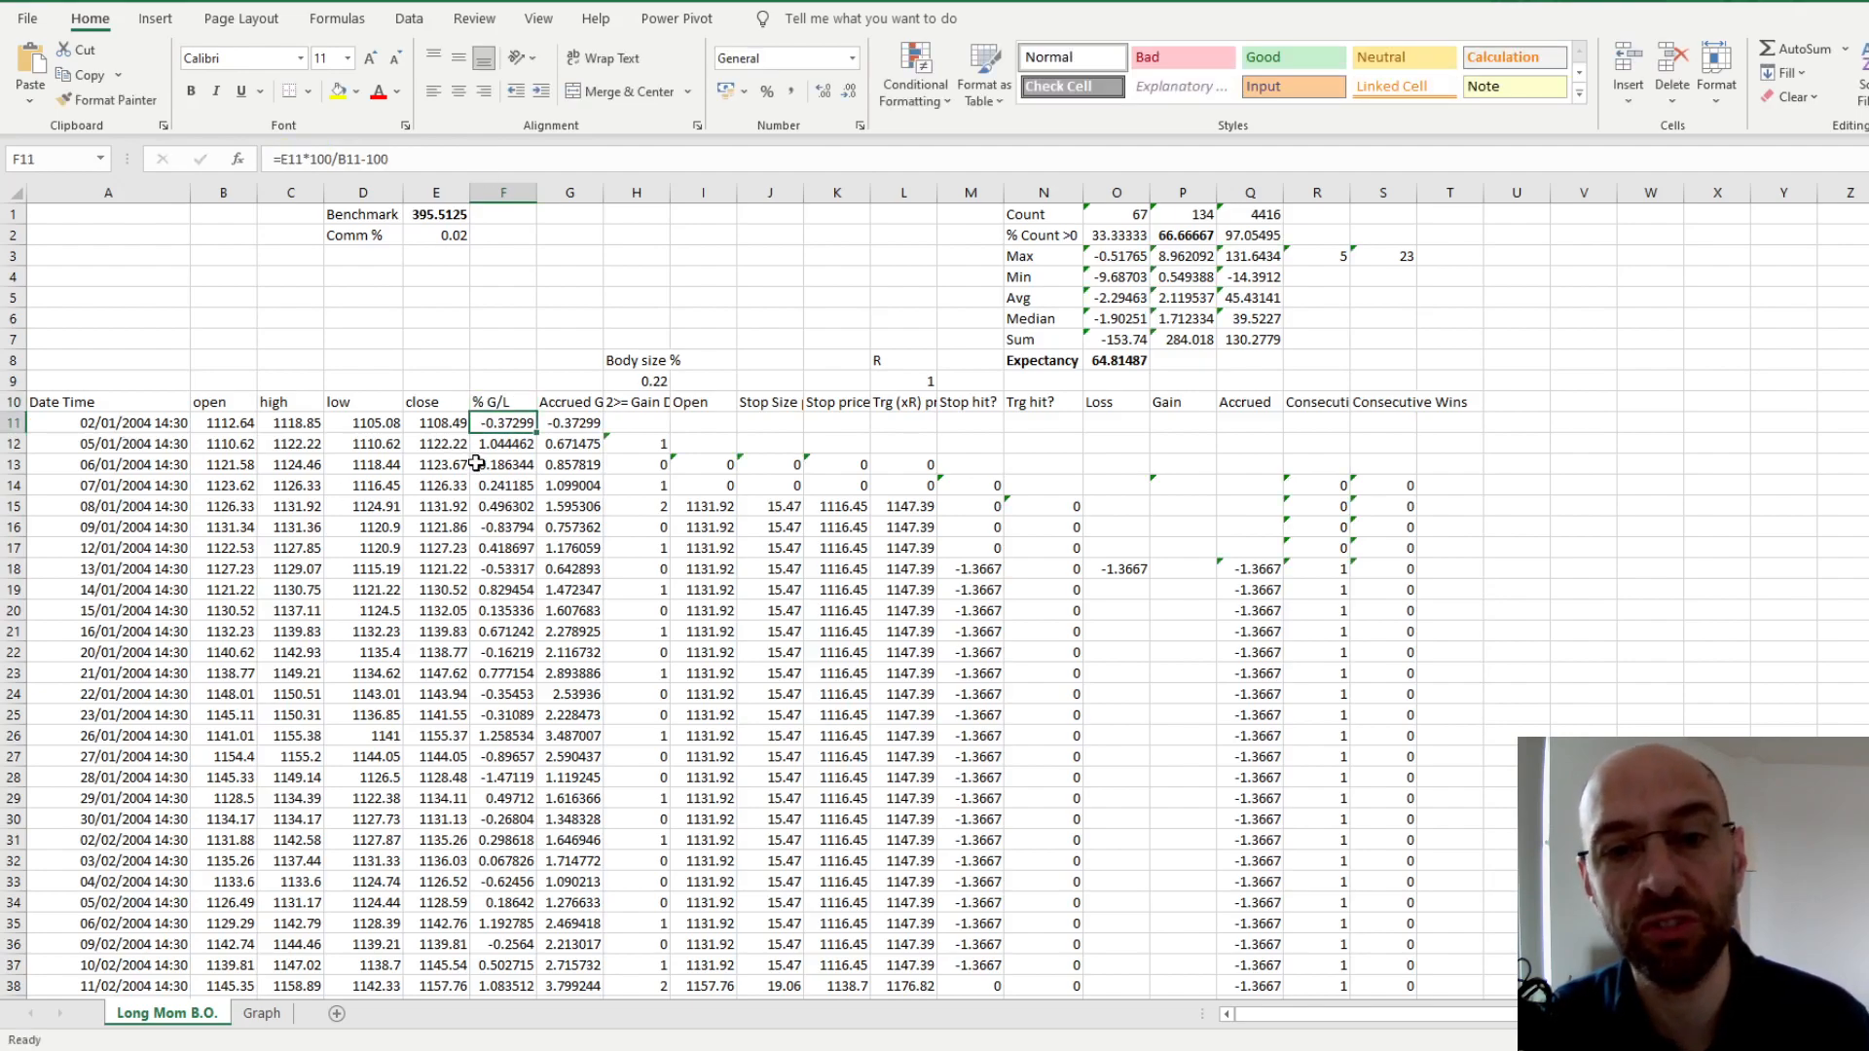
Examine the running-total formulas in the accrued gain/loss column, from G11 through the rows further down
click(549, 425)
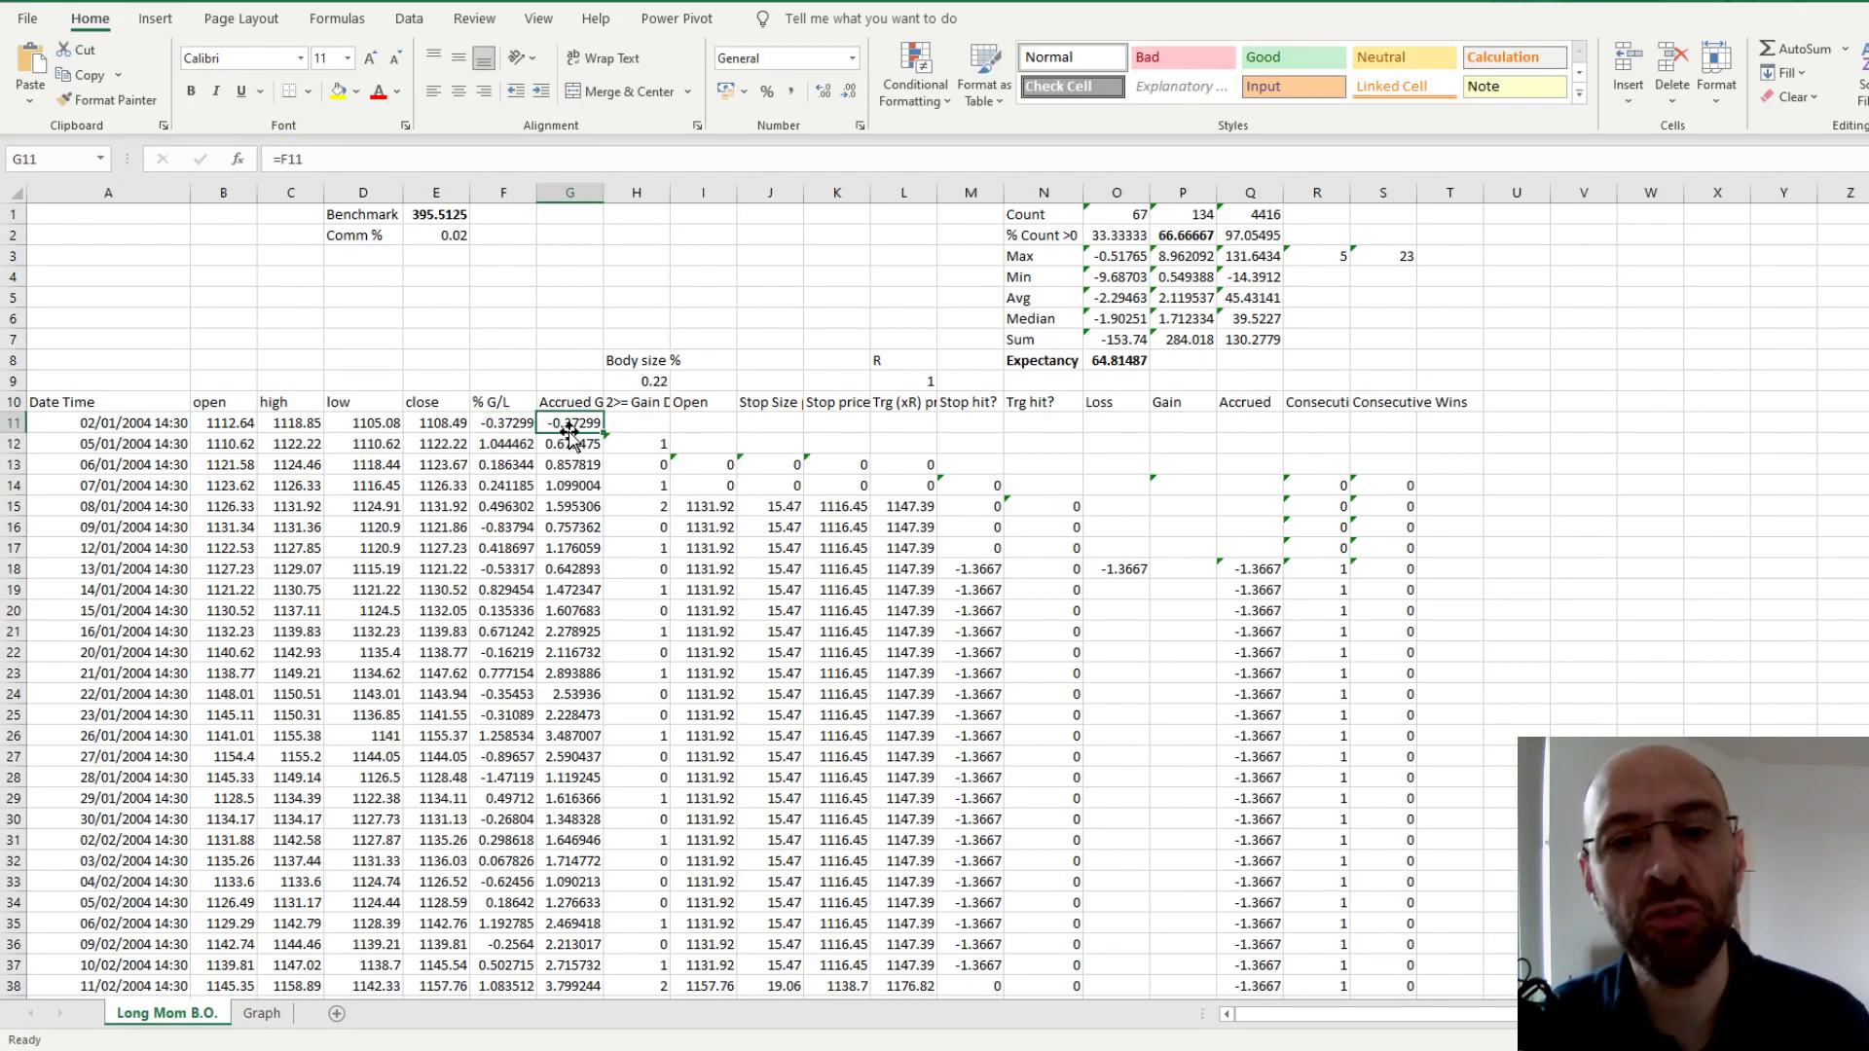
click(587, 549)
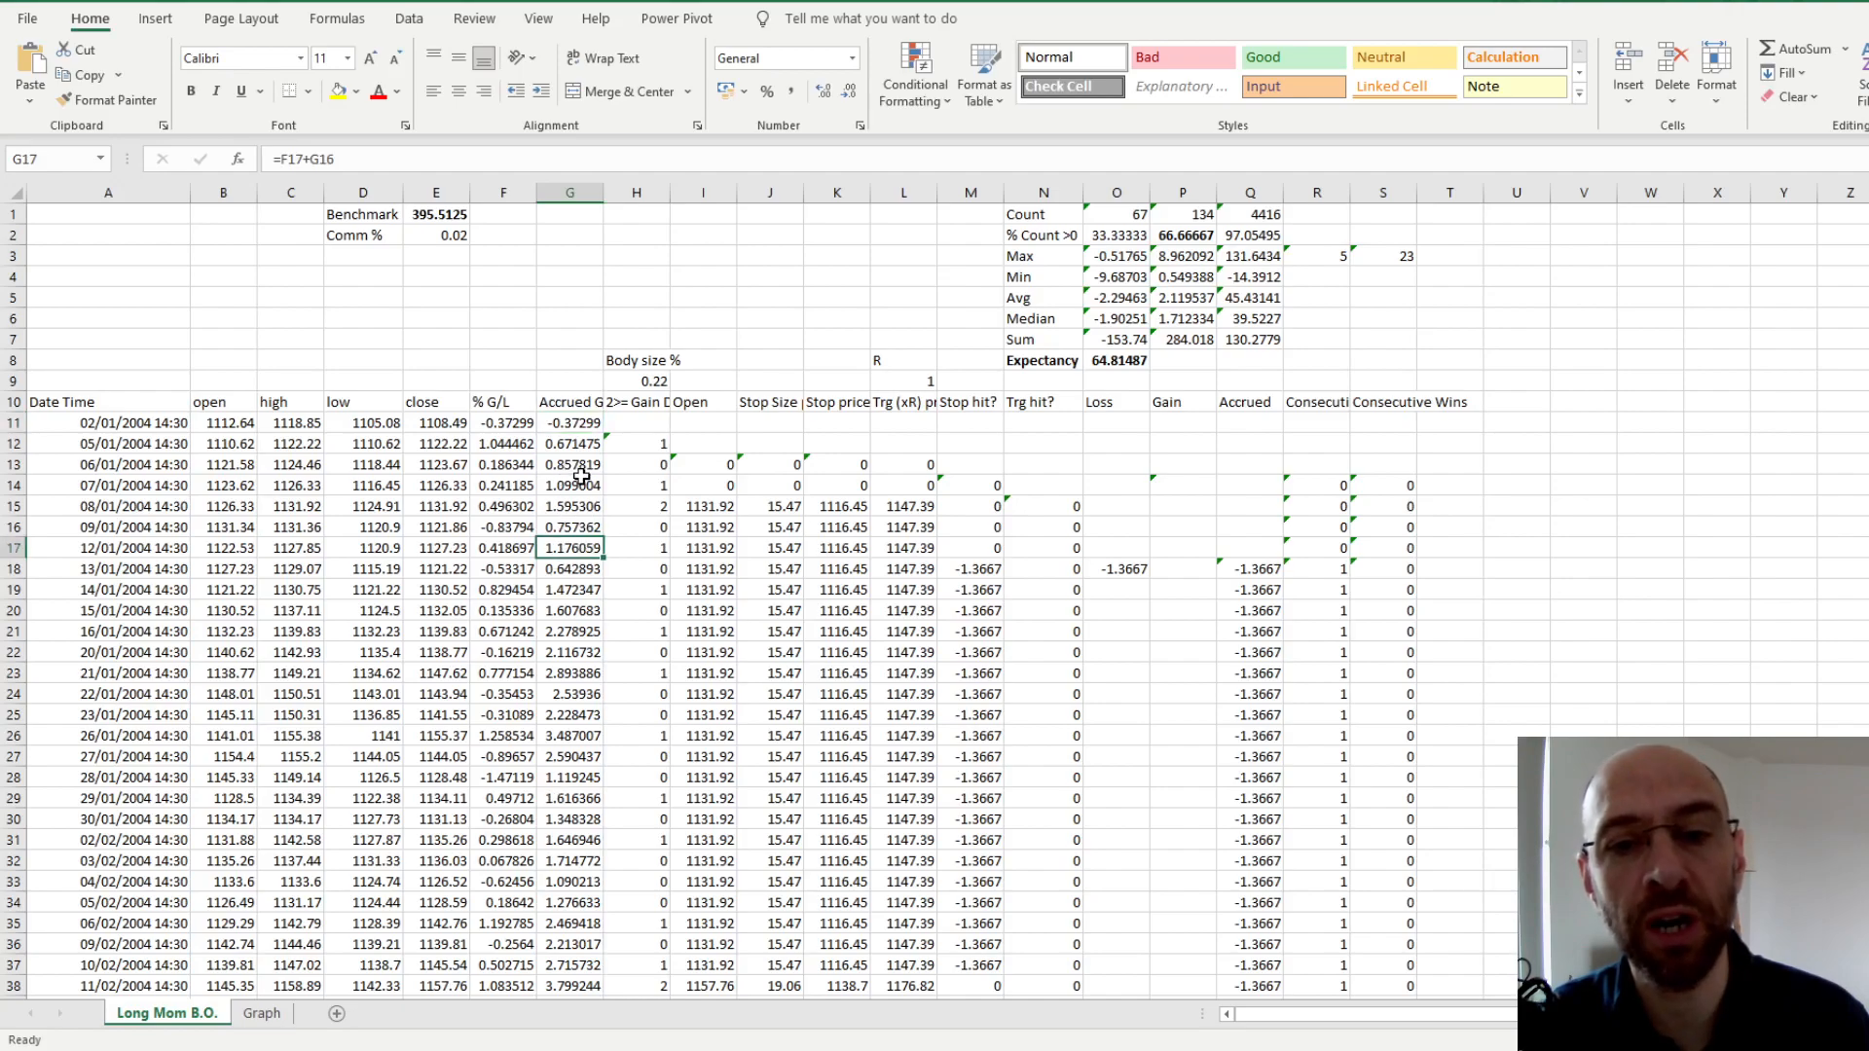
click(568, 487)
click(574, 548)
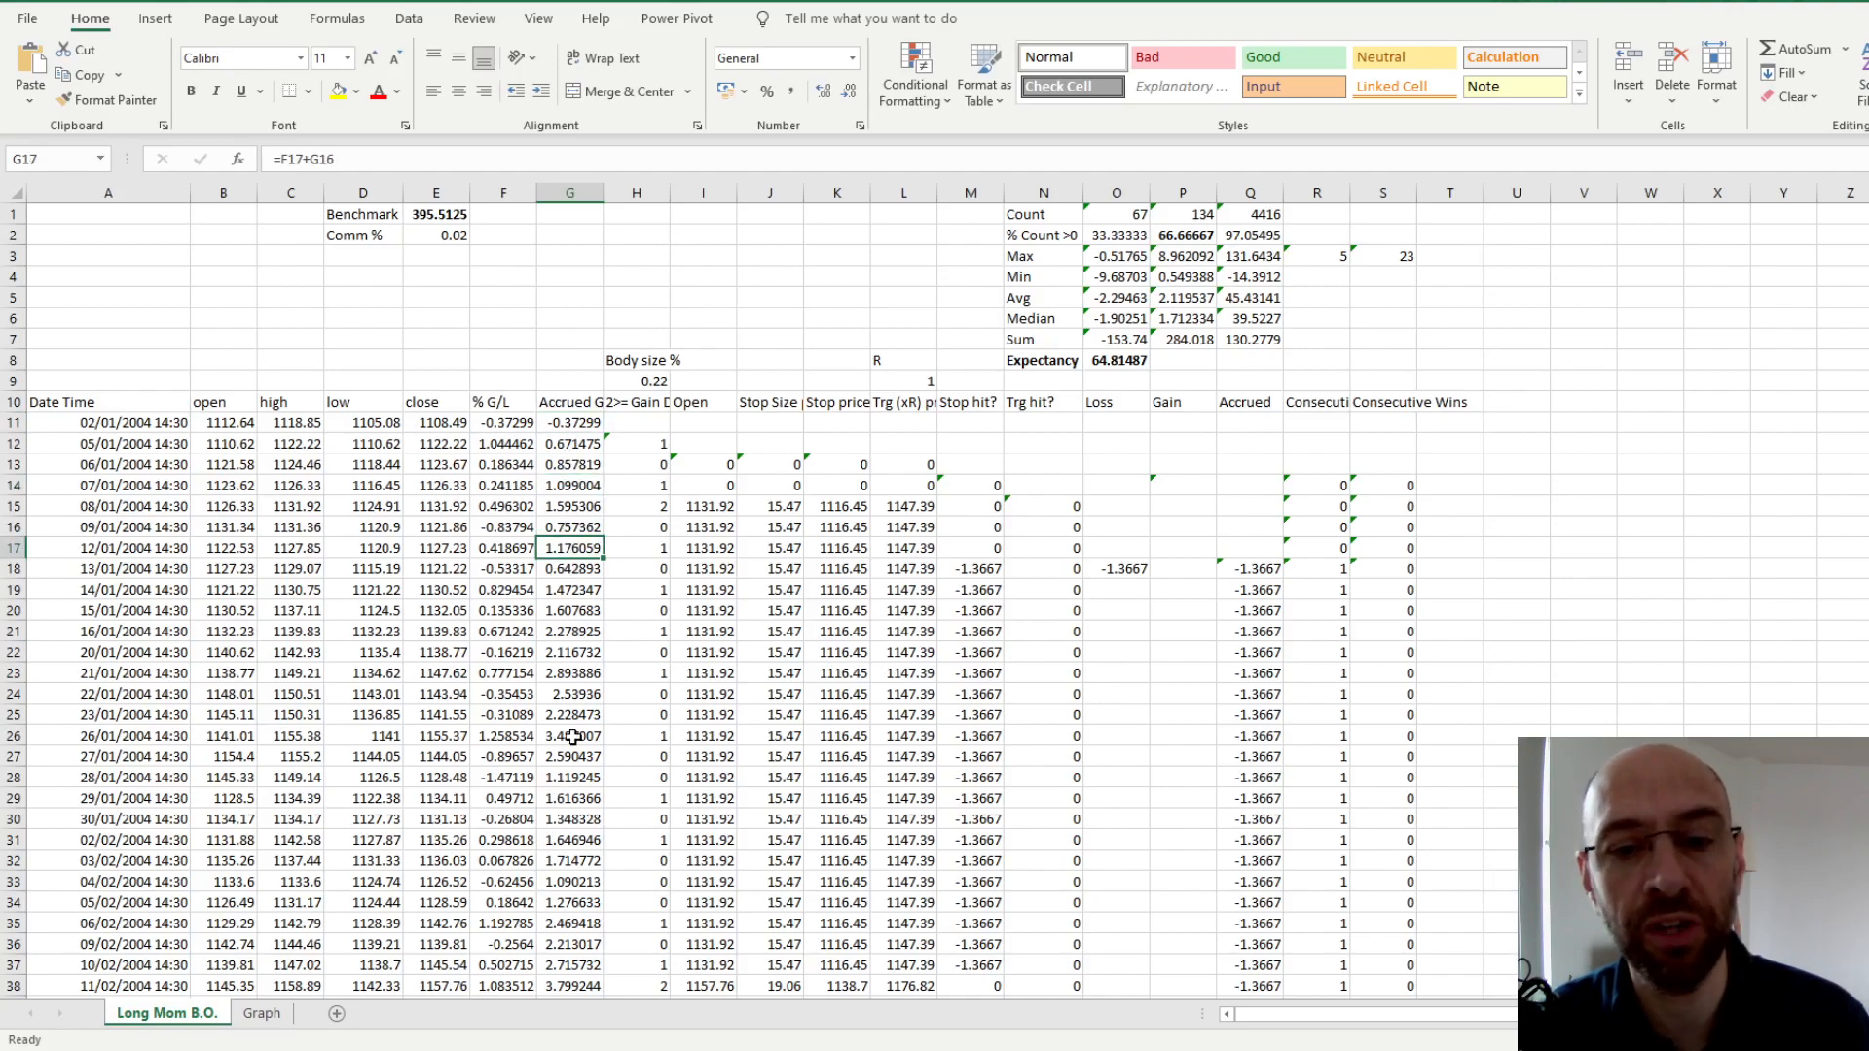
scroll(562, 560, down, 3)
scroll(563, 559, down, 20)
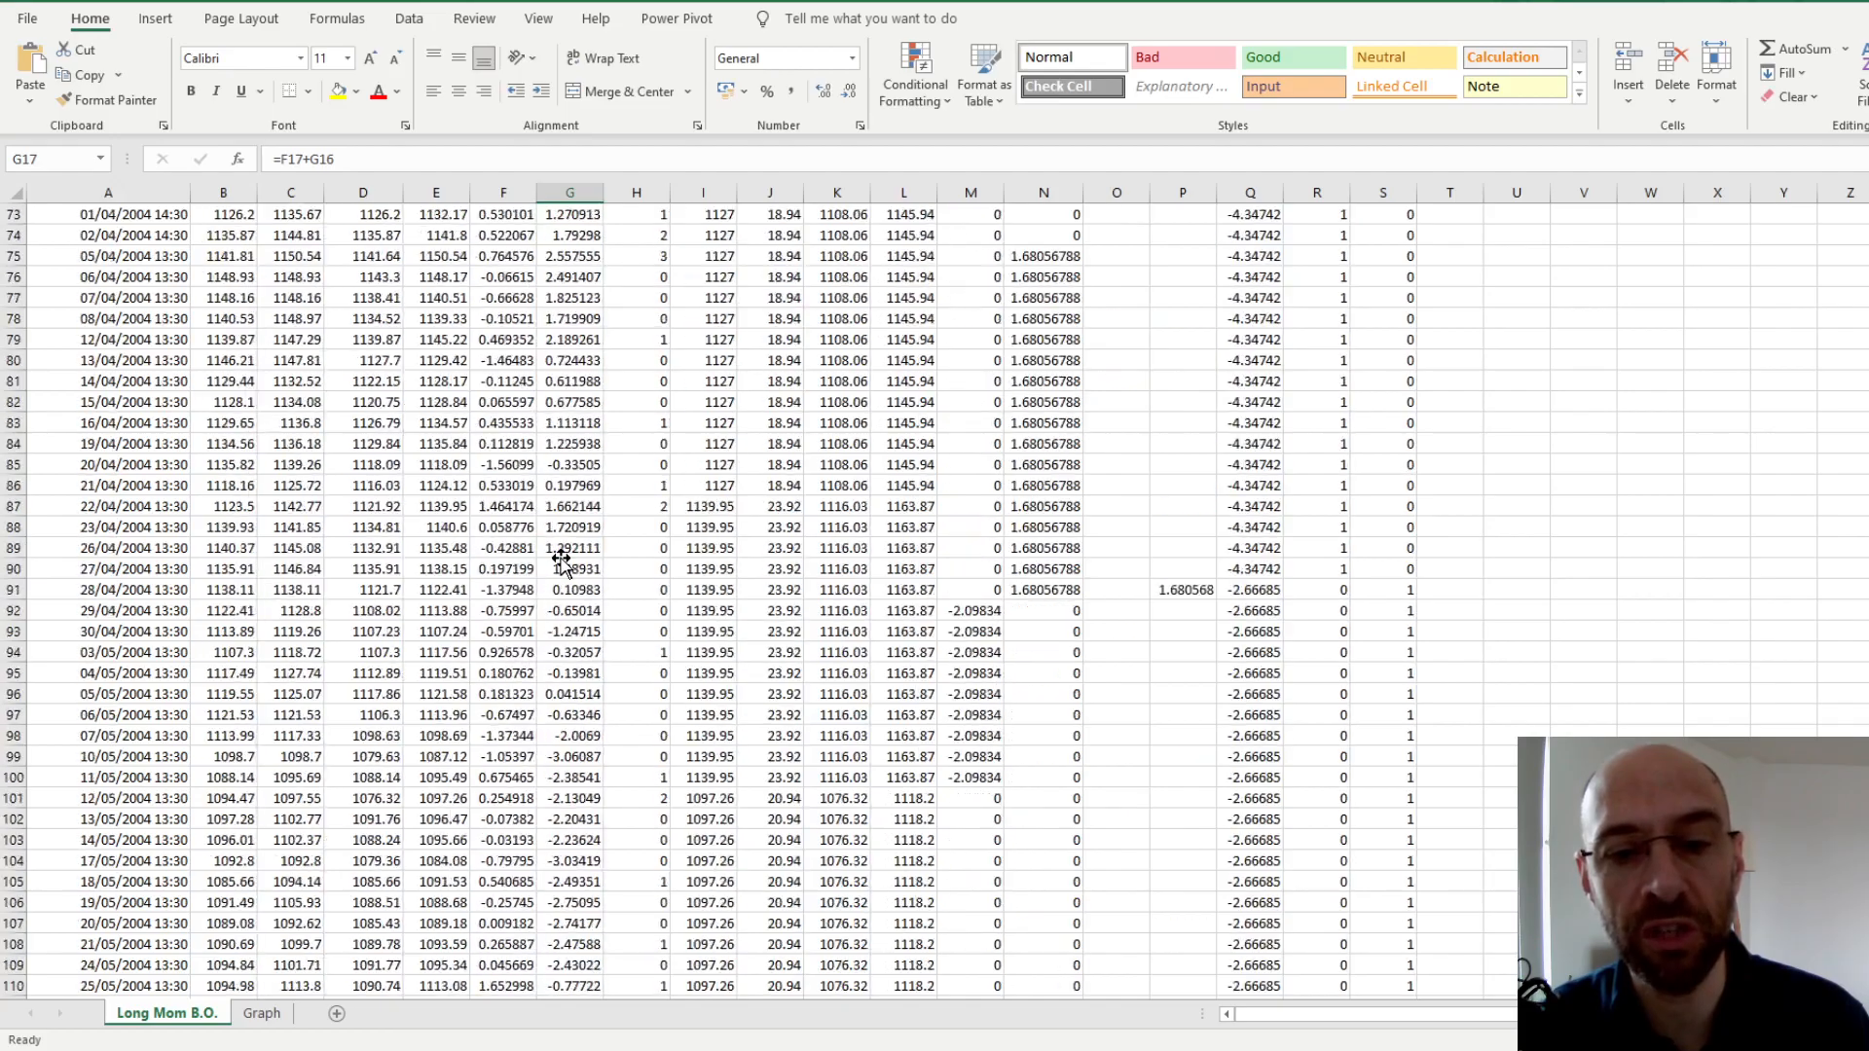
scroll(563, 560, up, 19)
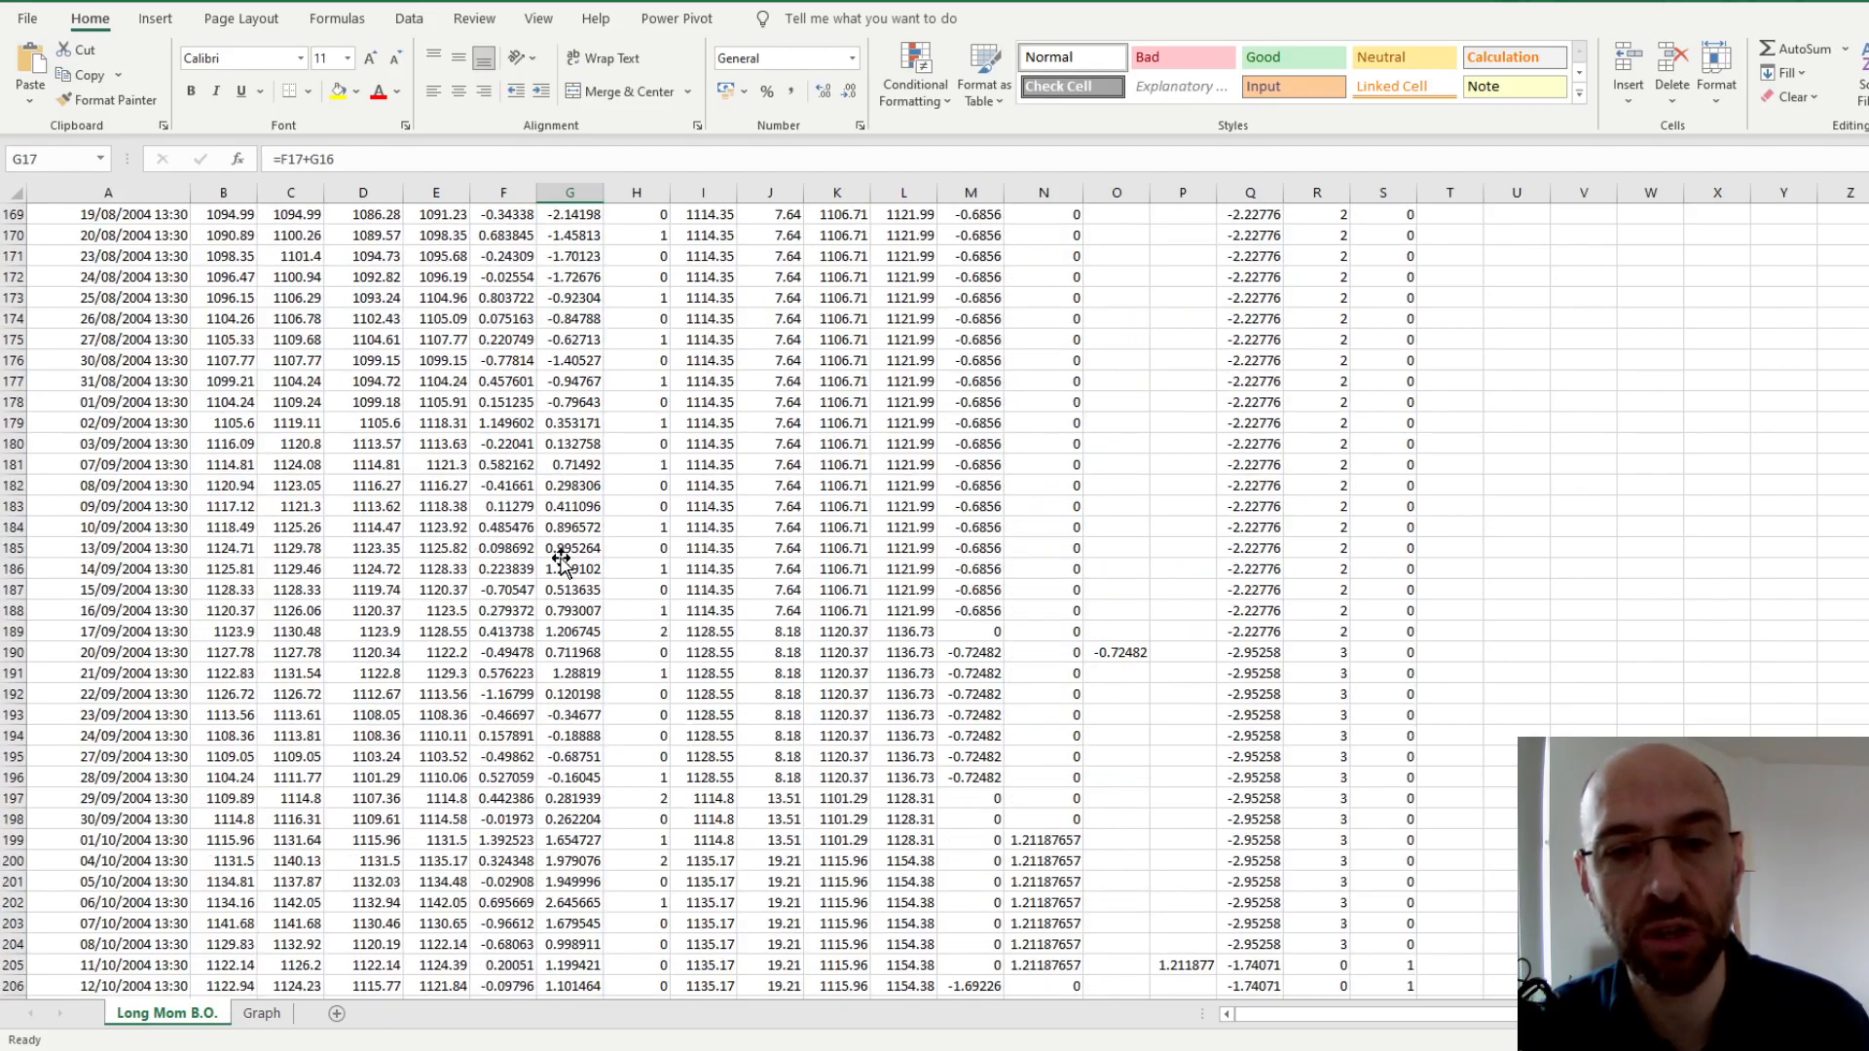
scroll(562, 560, up, 20)
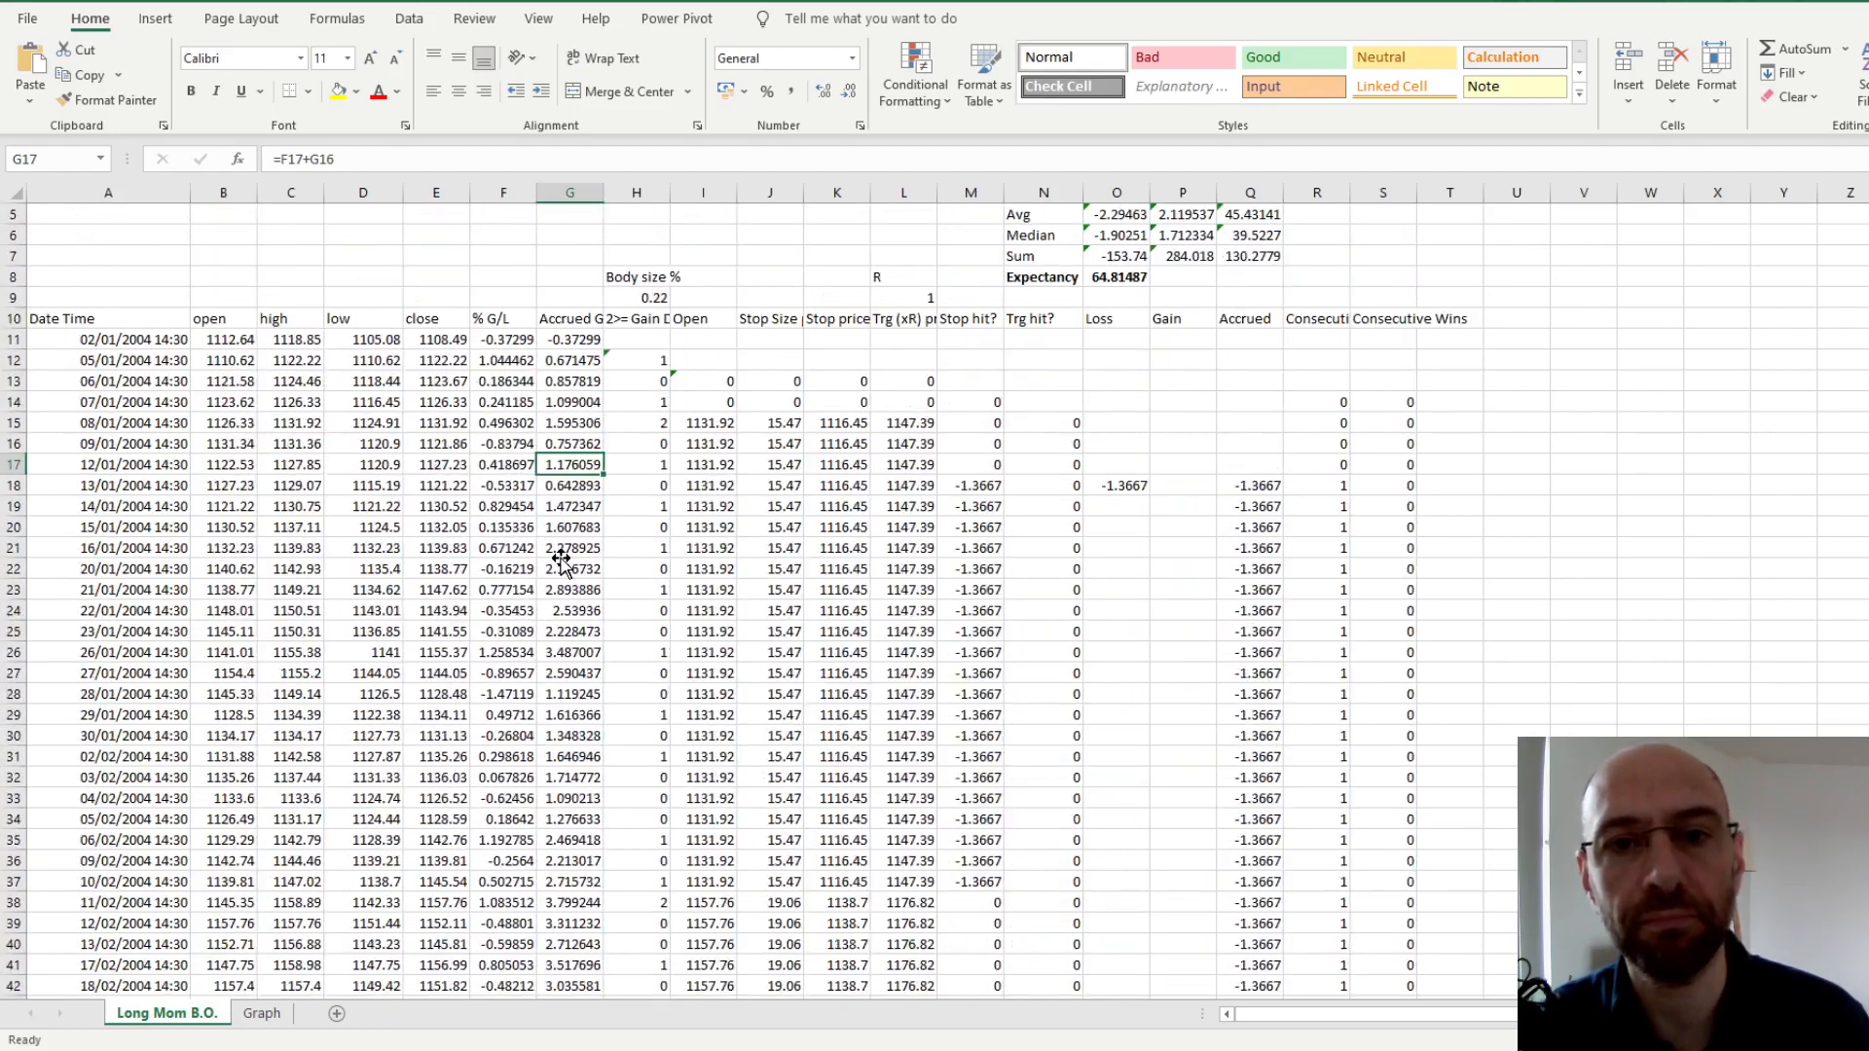
Inspect the "2>= Gain Days" header and the consecutive gain-day formulas in rows 12 to 15
click(649, 486)
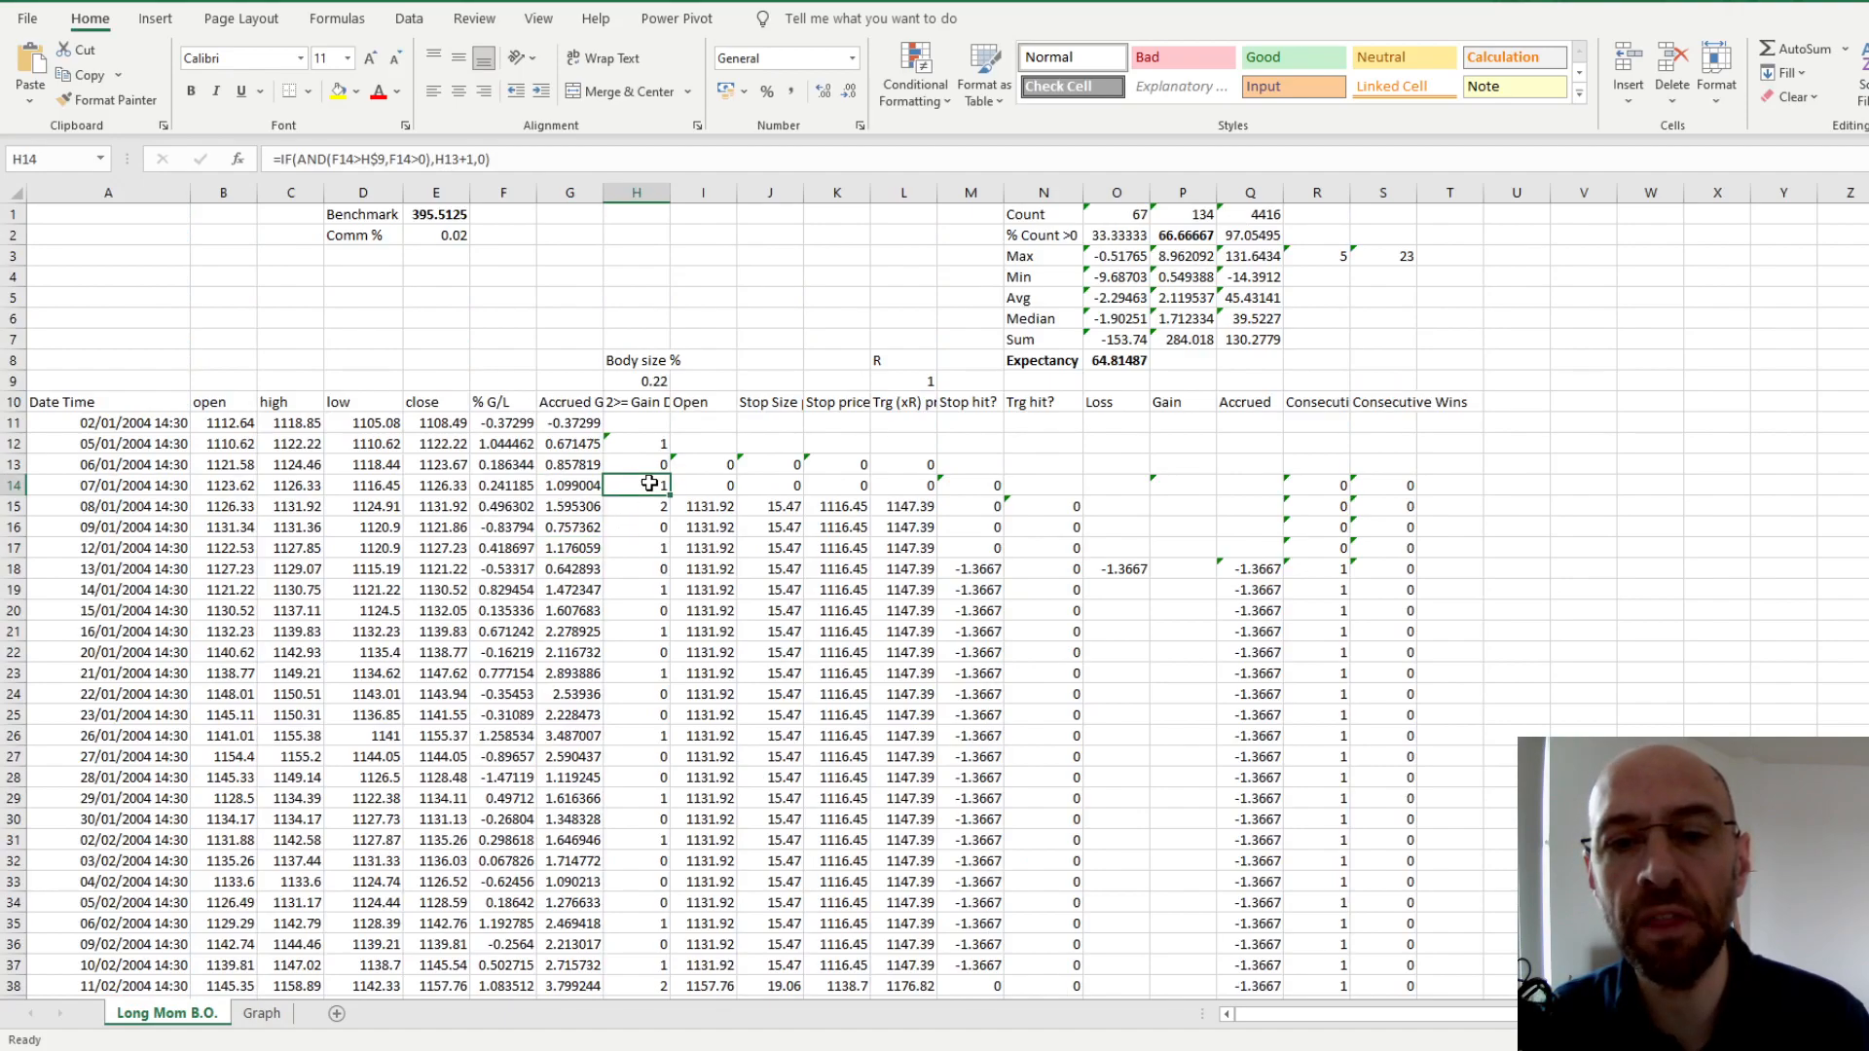
click(626, 407)
click(643, 469)
click(632, 440)
click(634, 510)
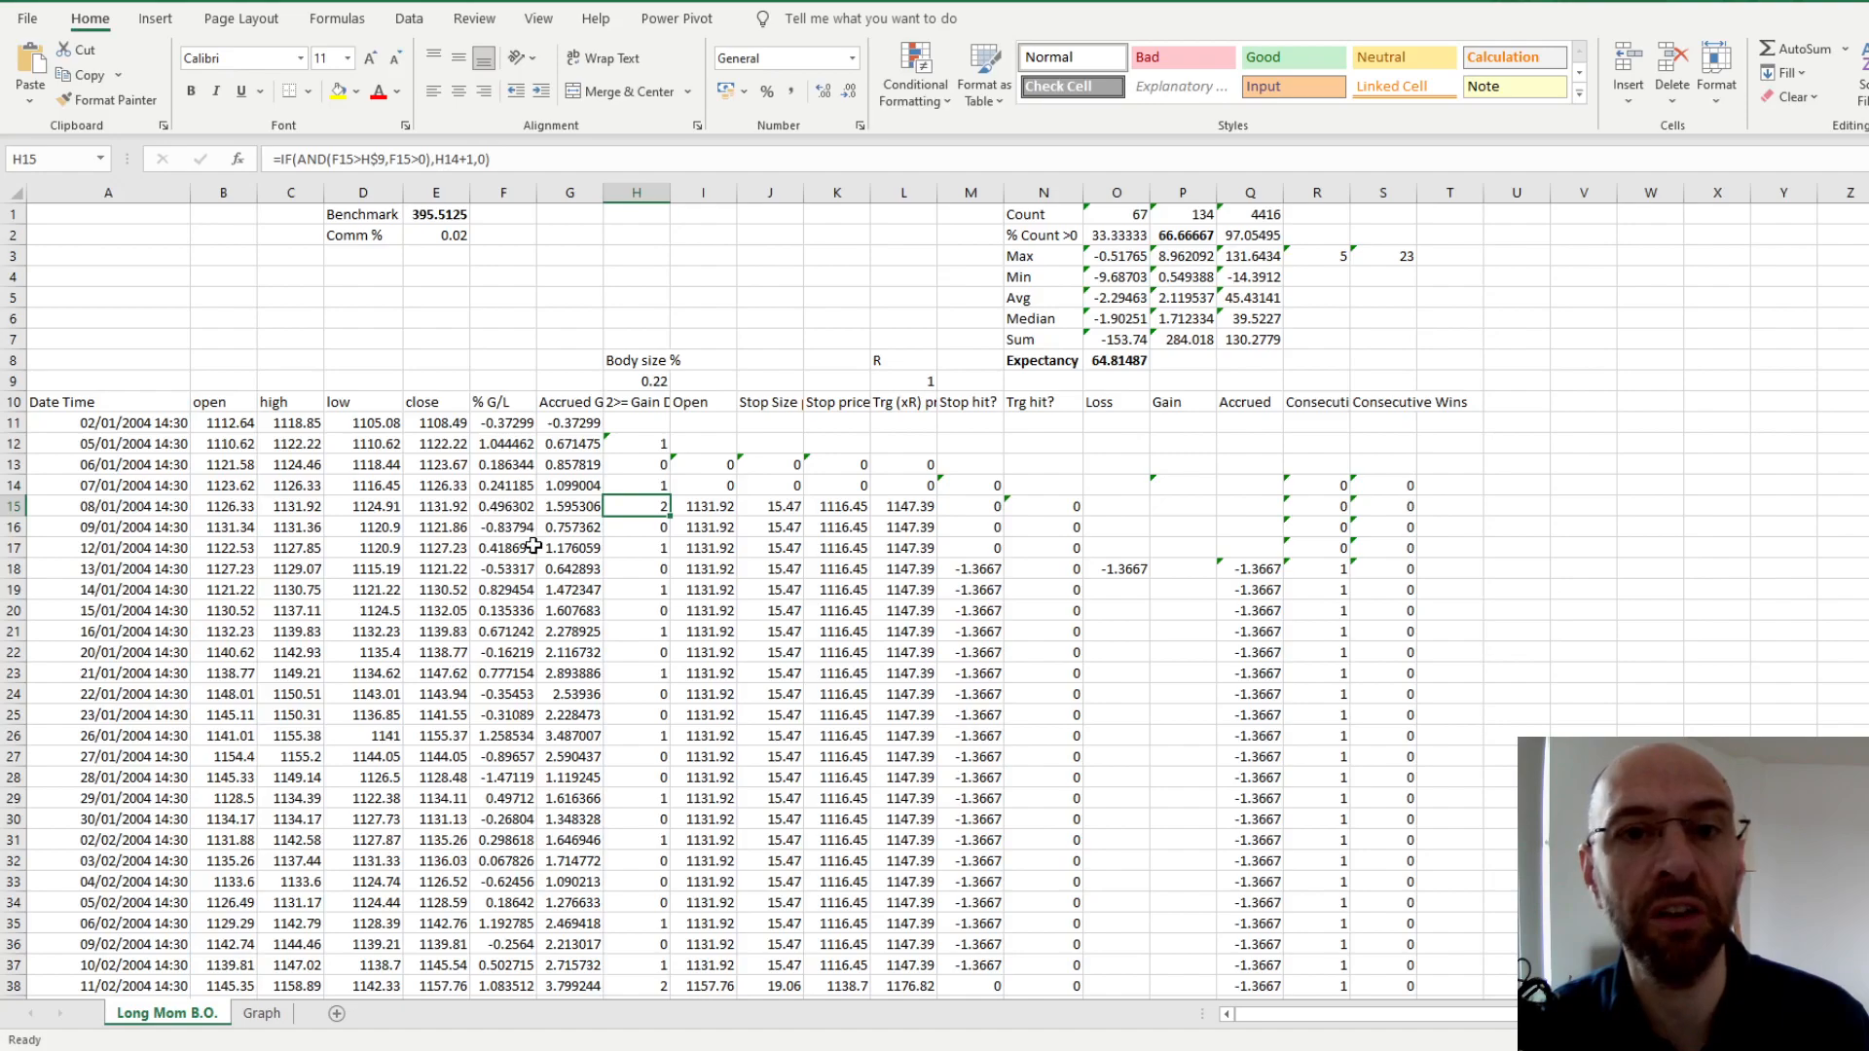
Try a body size % of 0.2 in H9 and restore it to 0.22
click(620, 380)
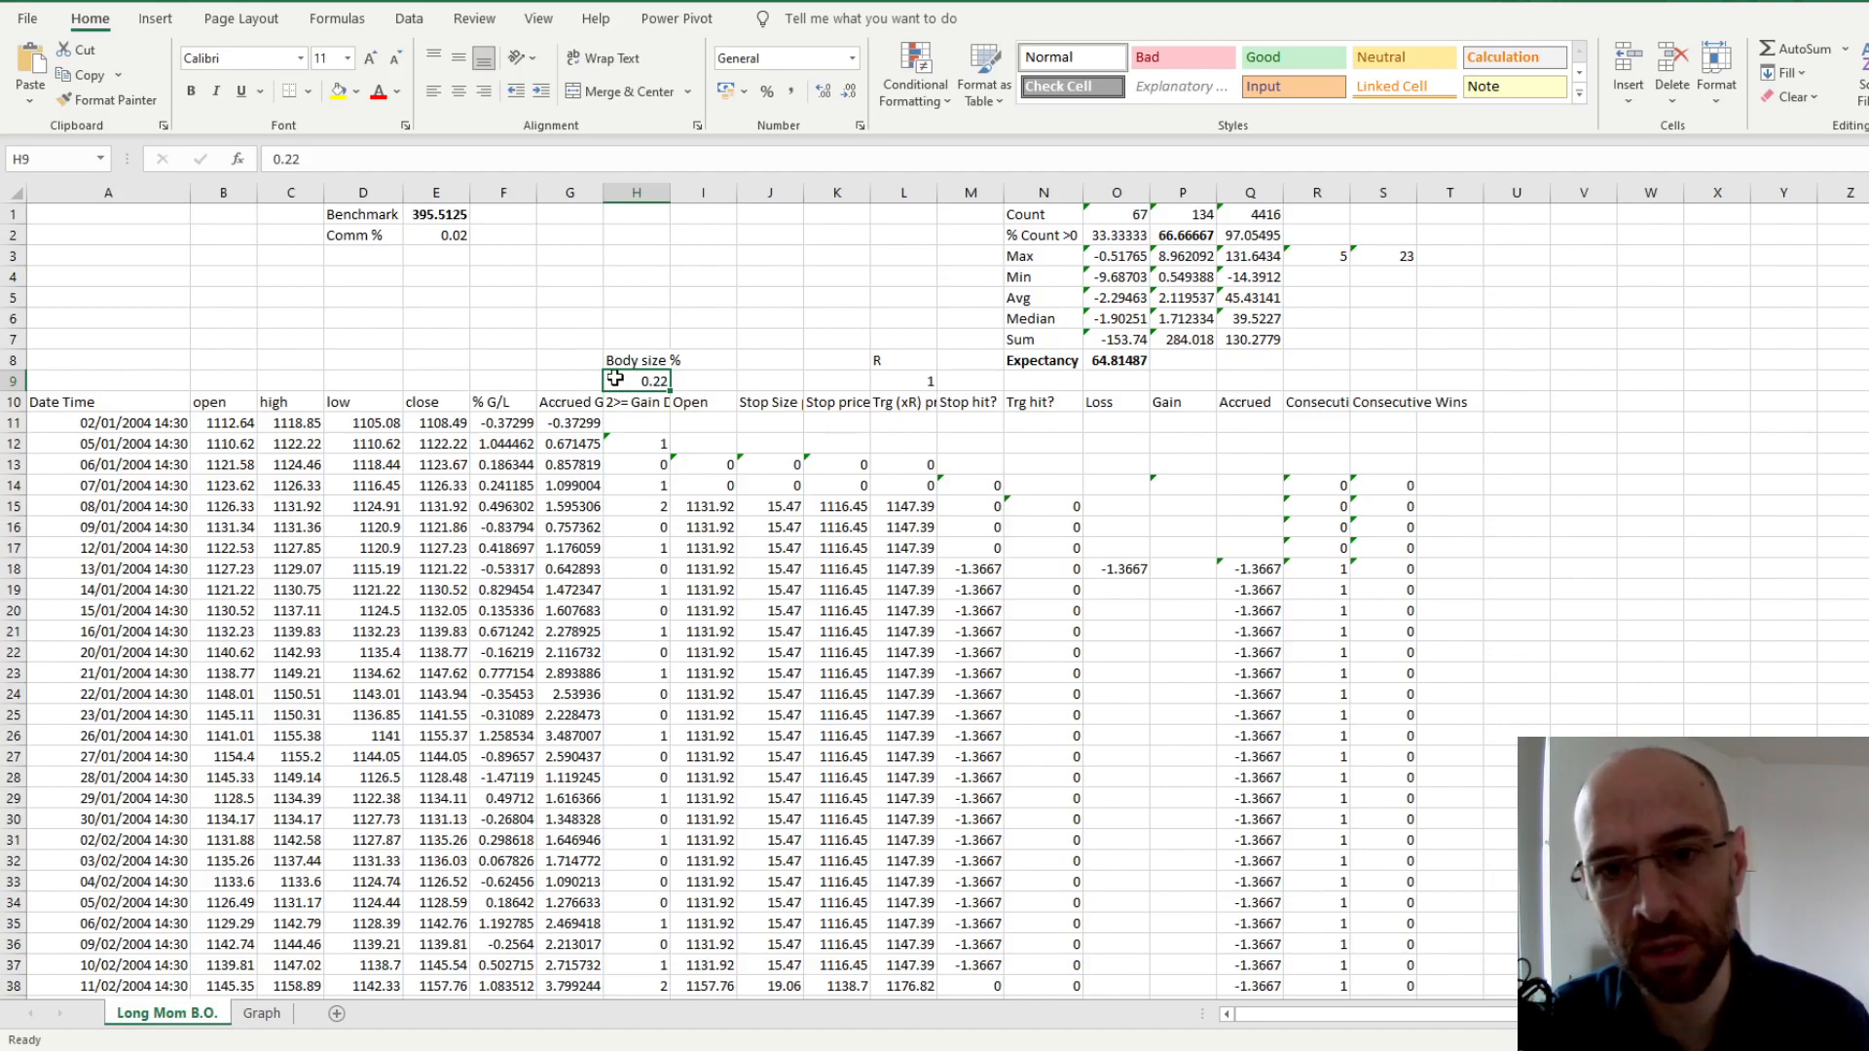
text(0)
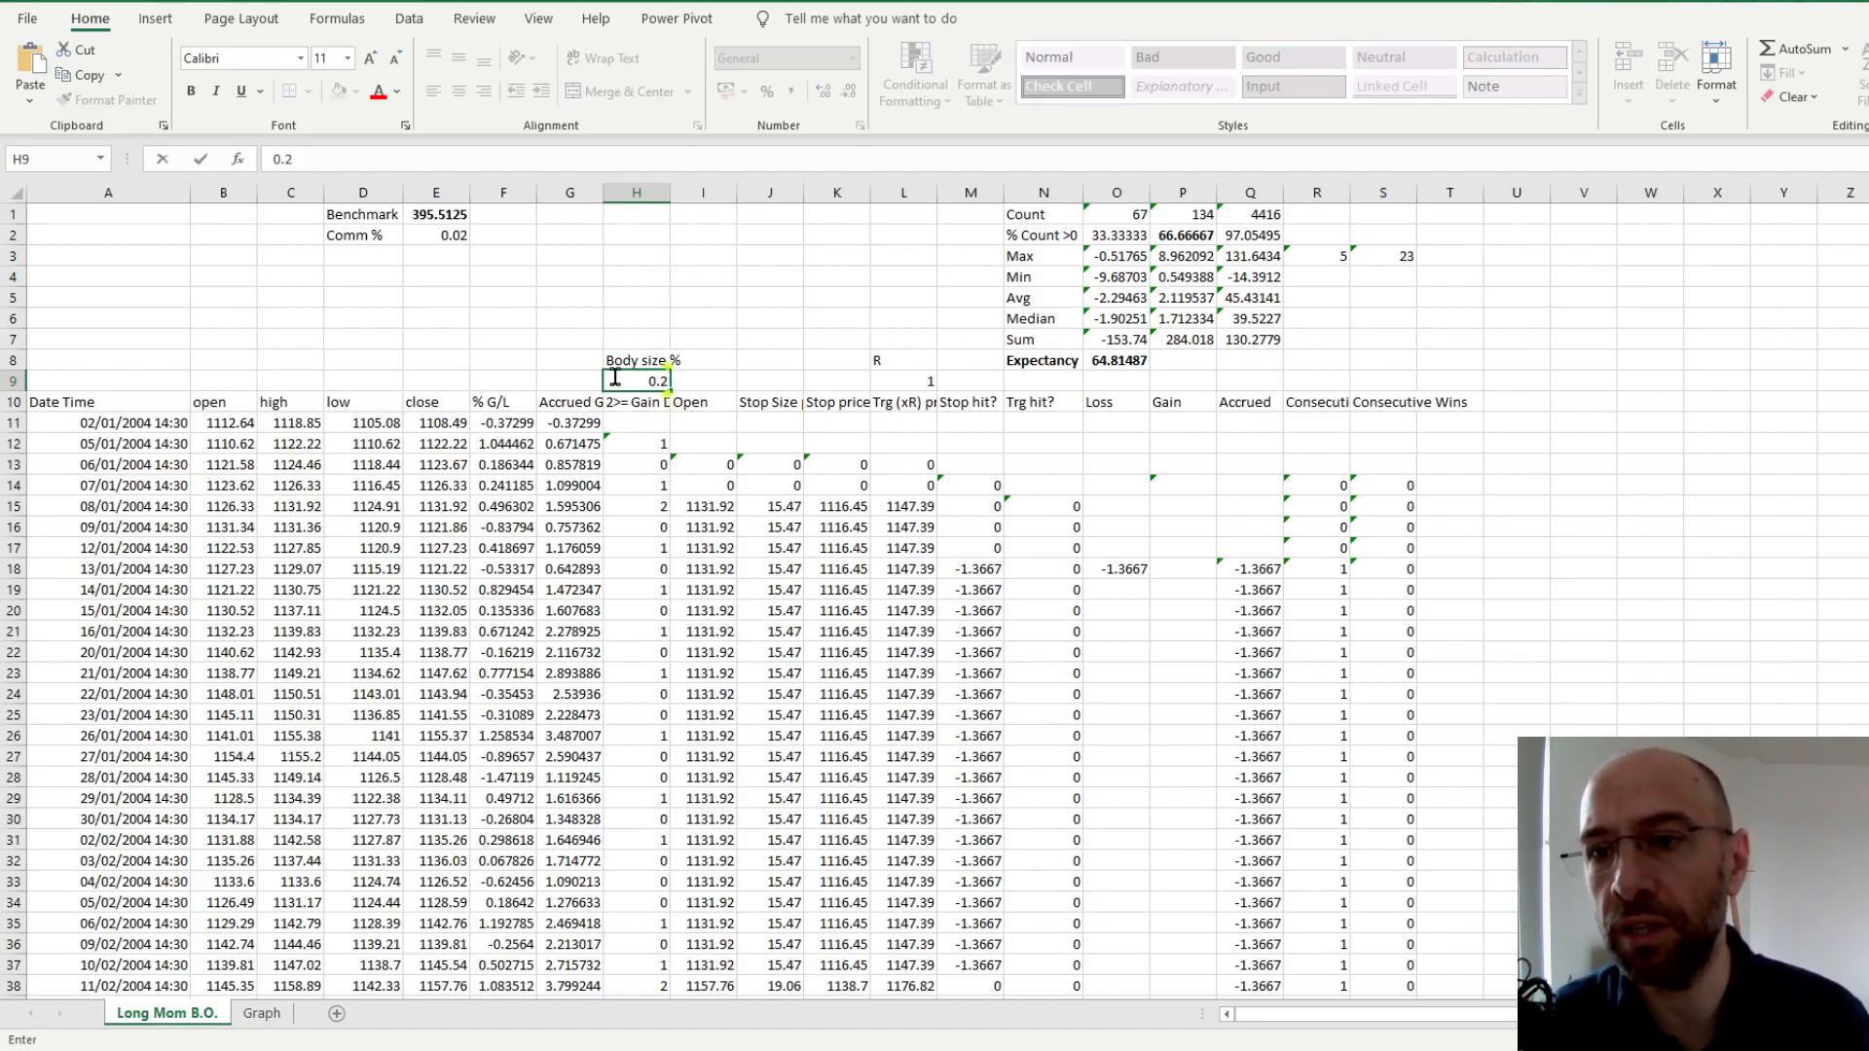
key(Return)
key(Up)
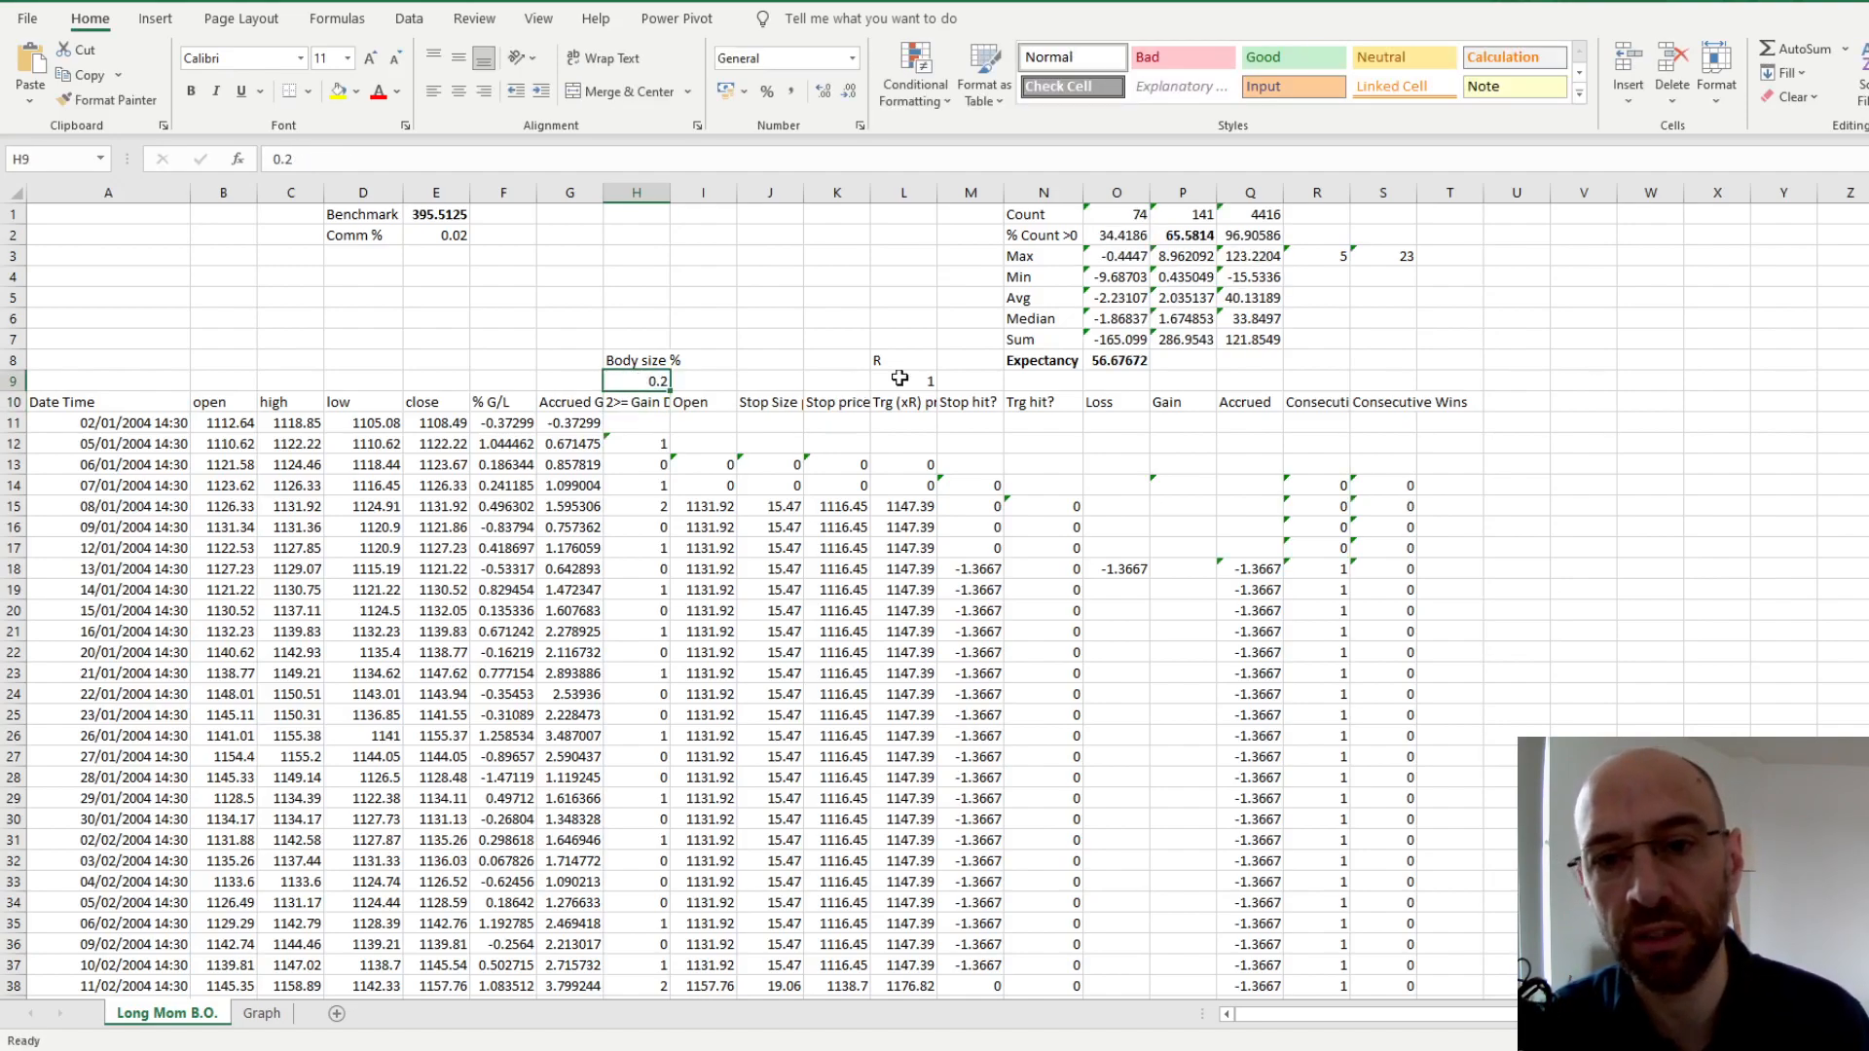
text(0.22)
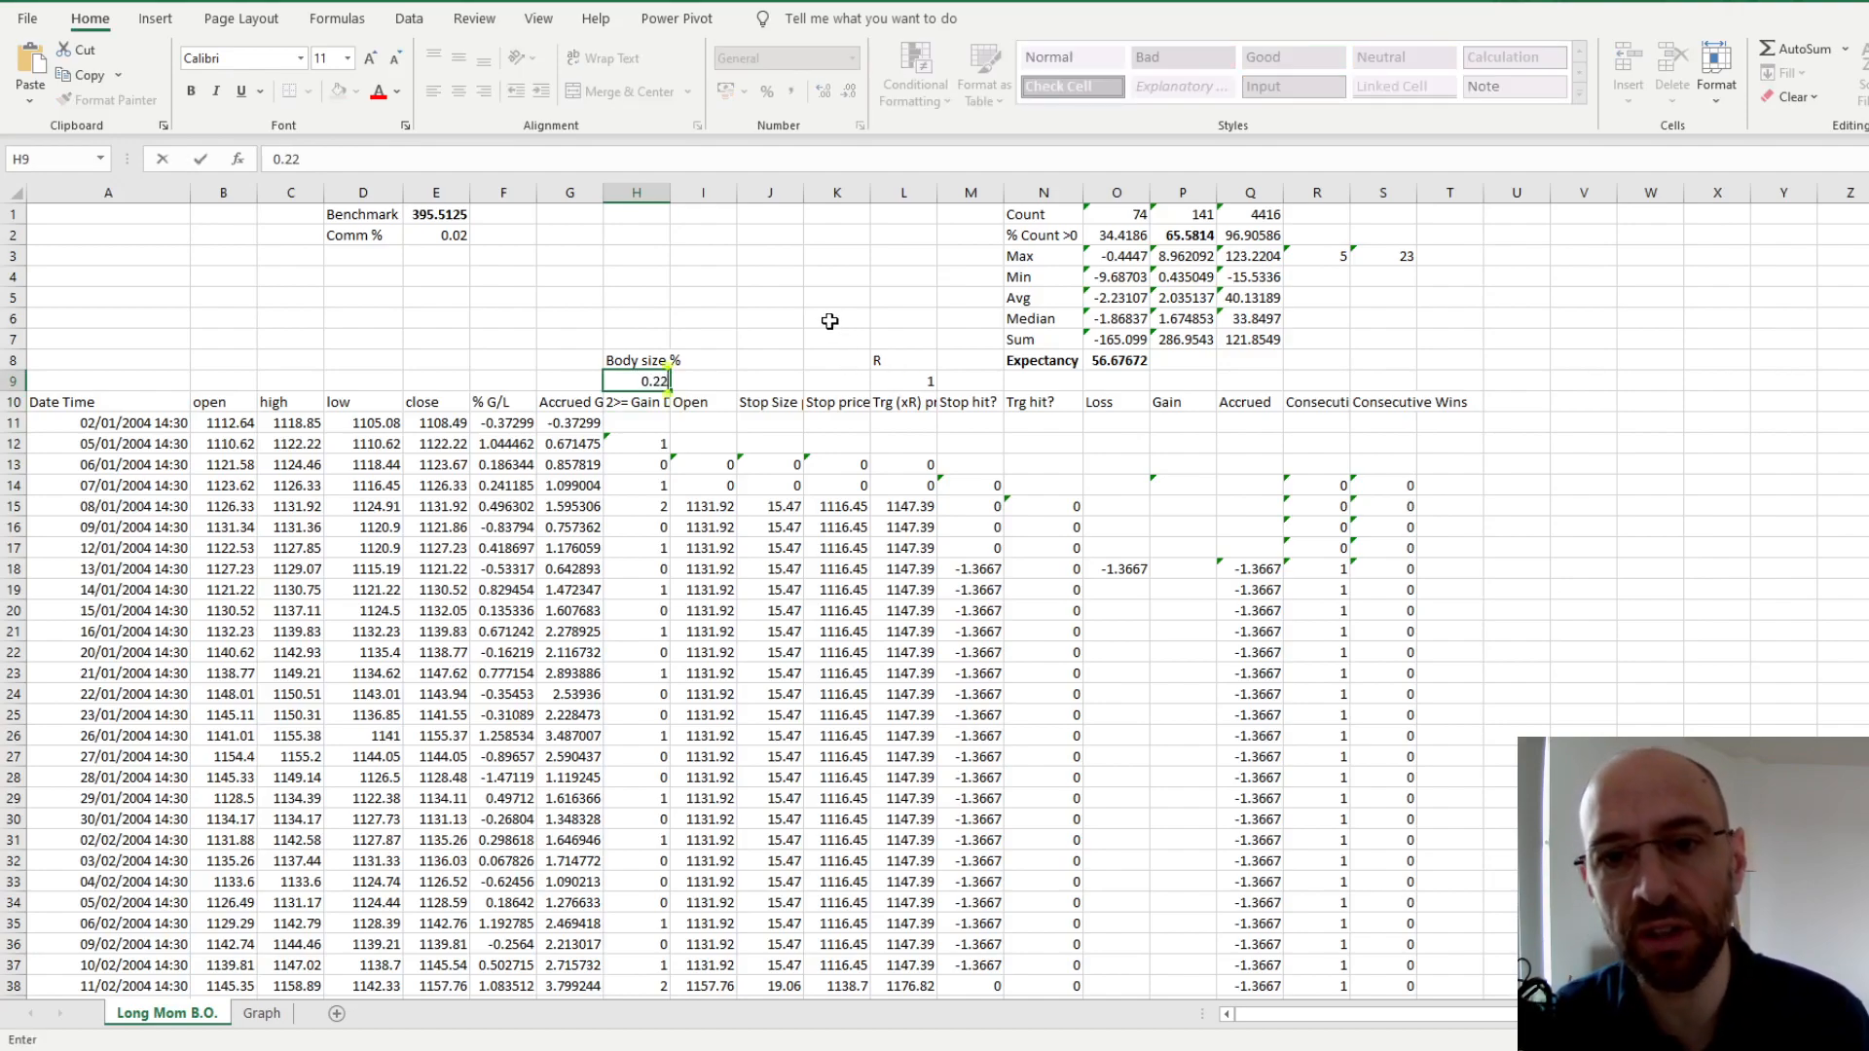
key(Return)
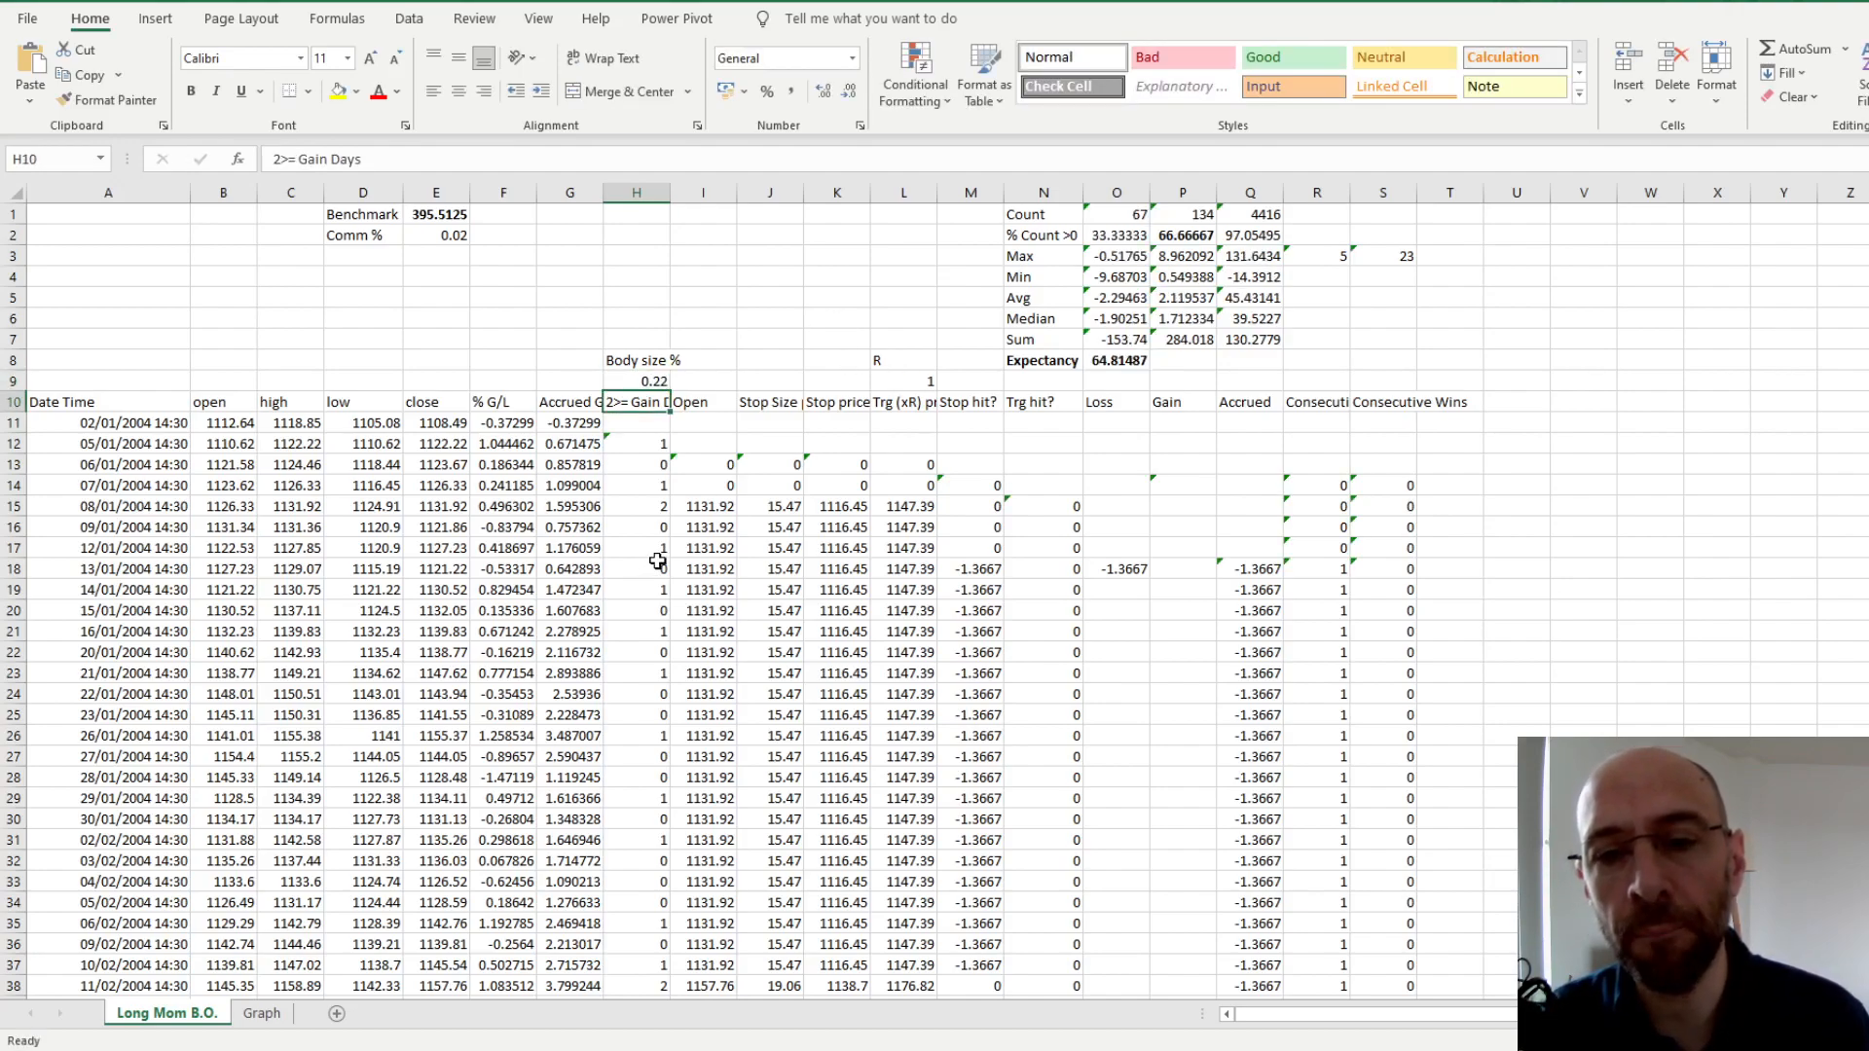
Examine the gain-day count formula in H15 together with the cells it references
click(621, 505)
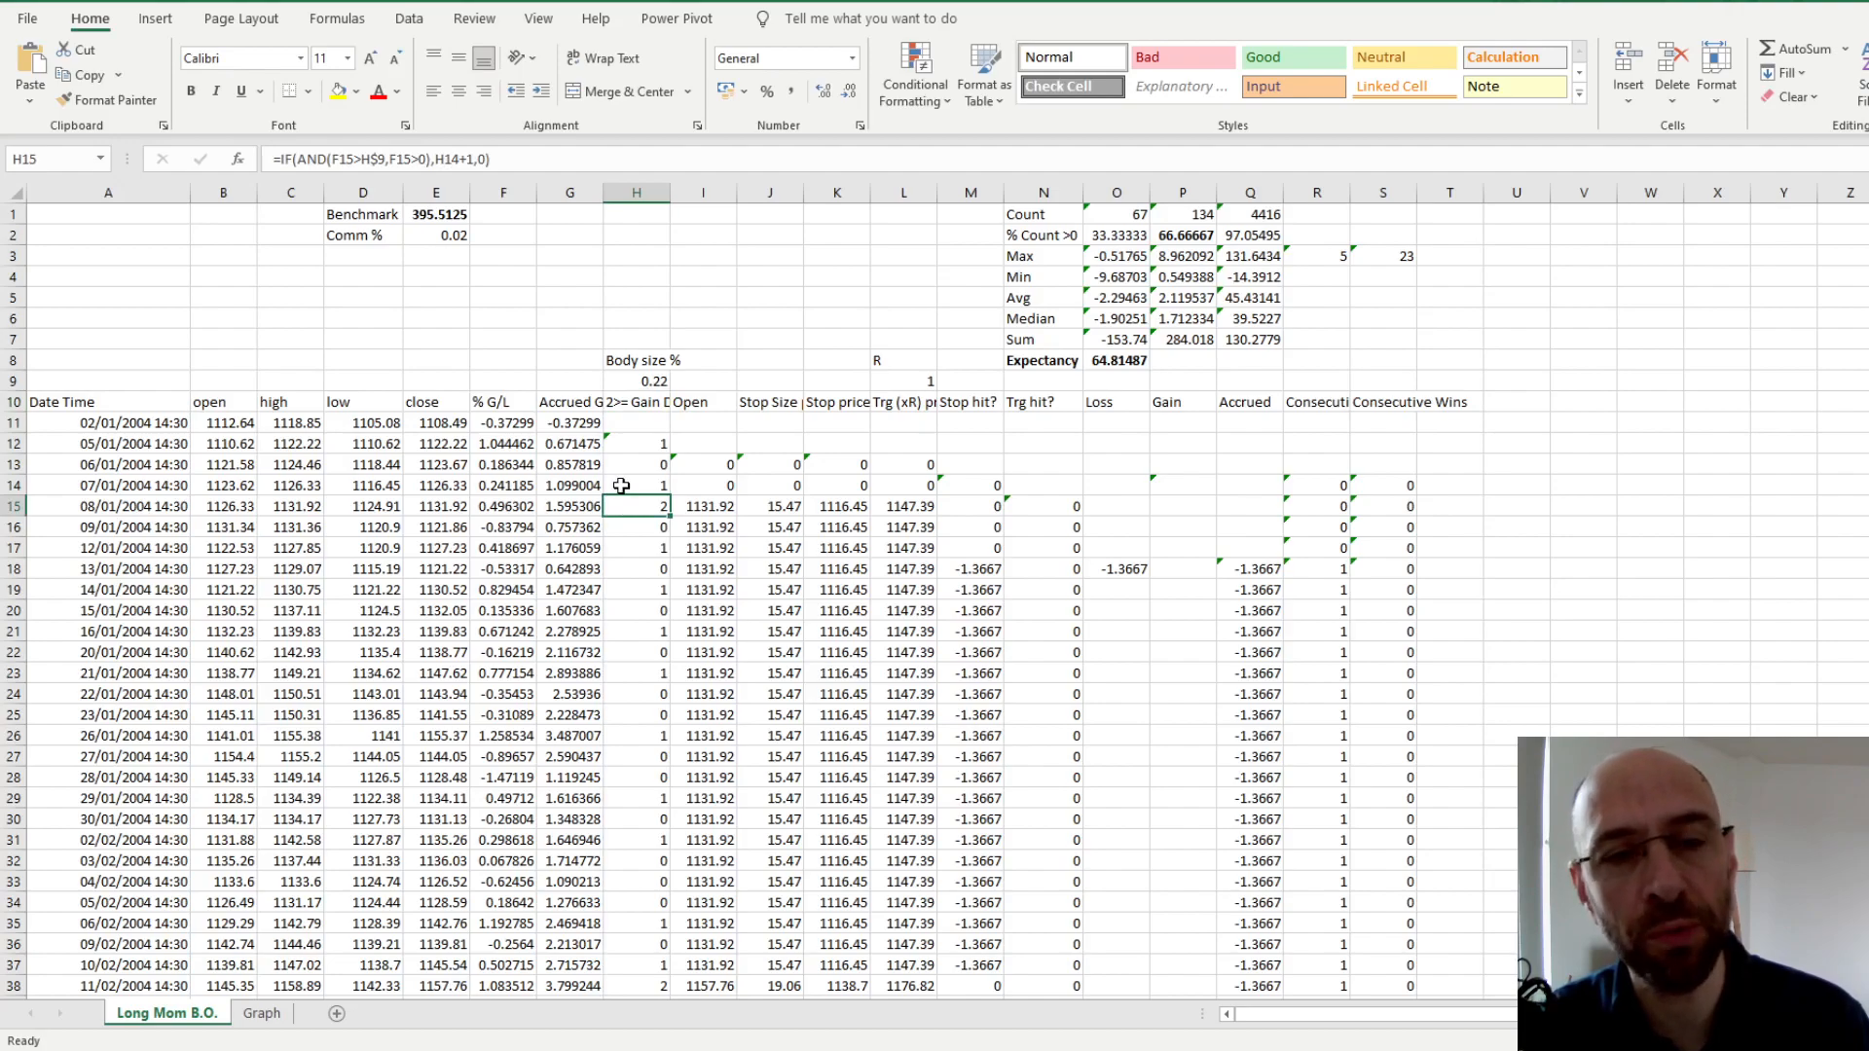
double_click(621, 505)
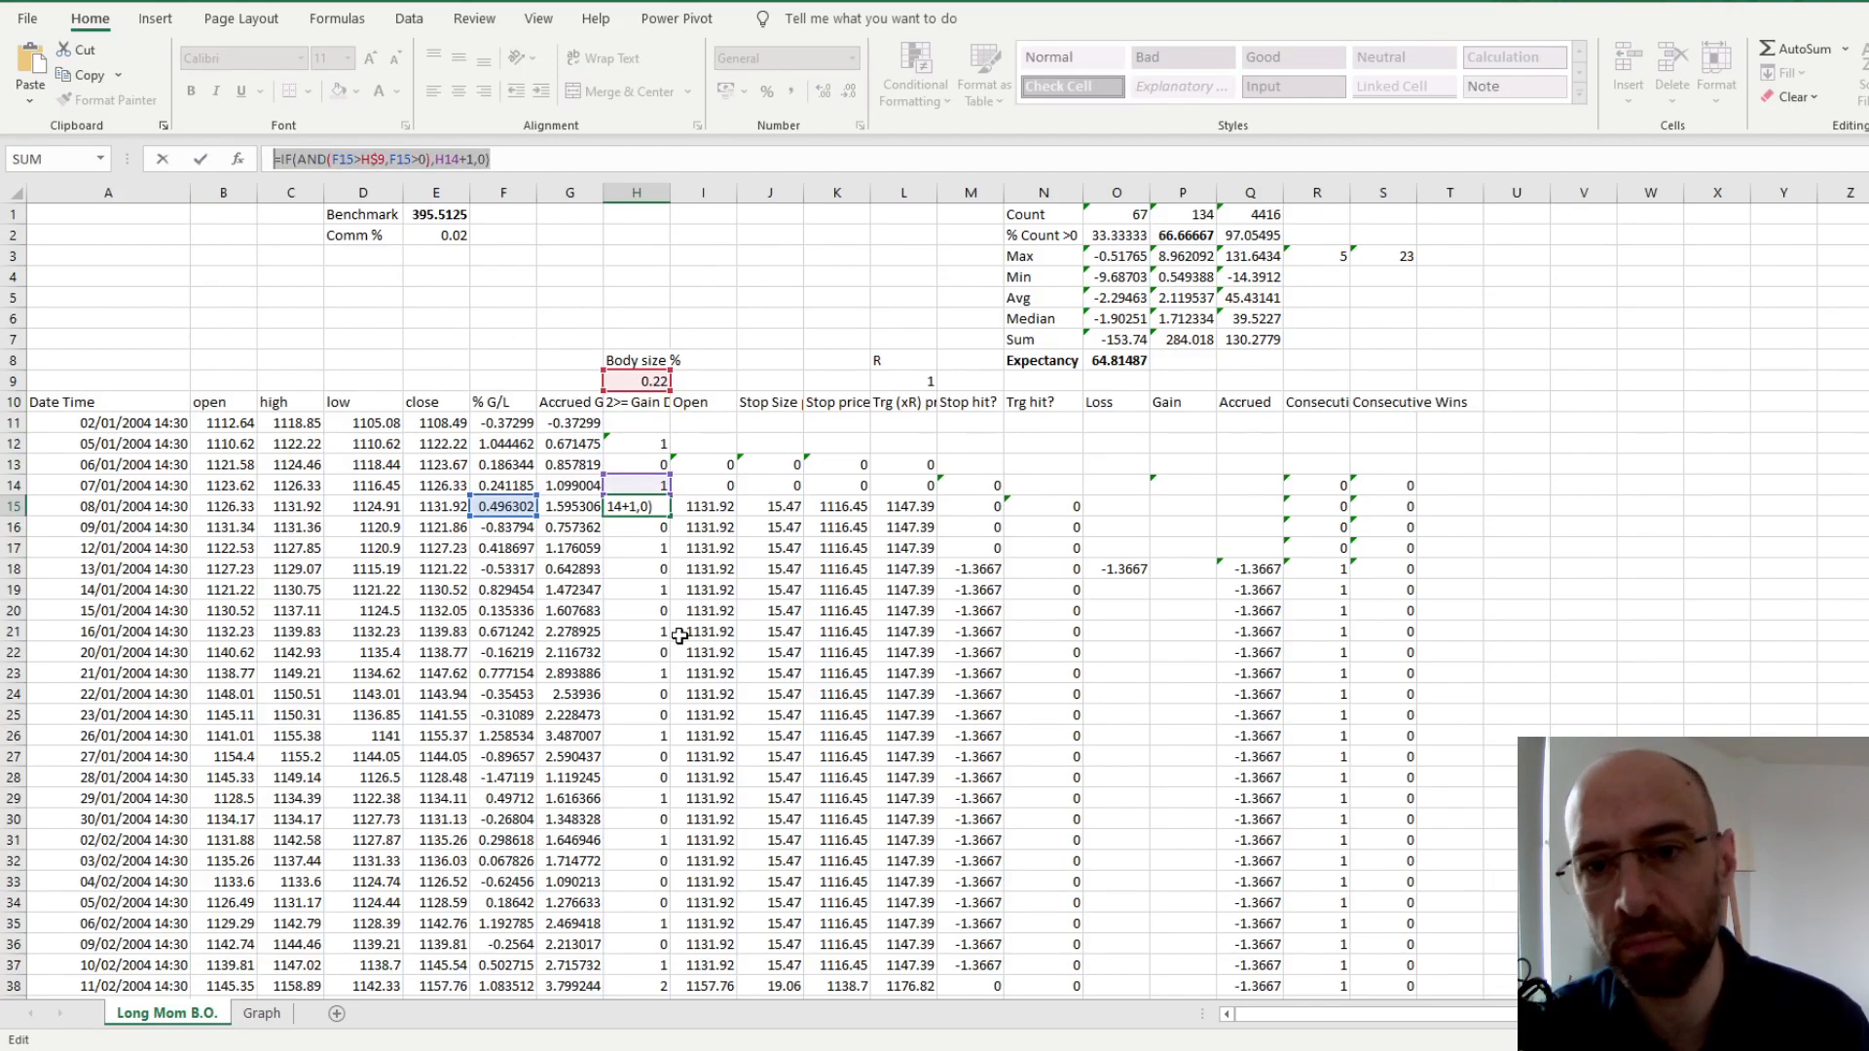
key(Return)
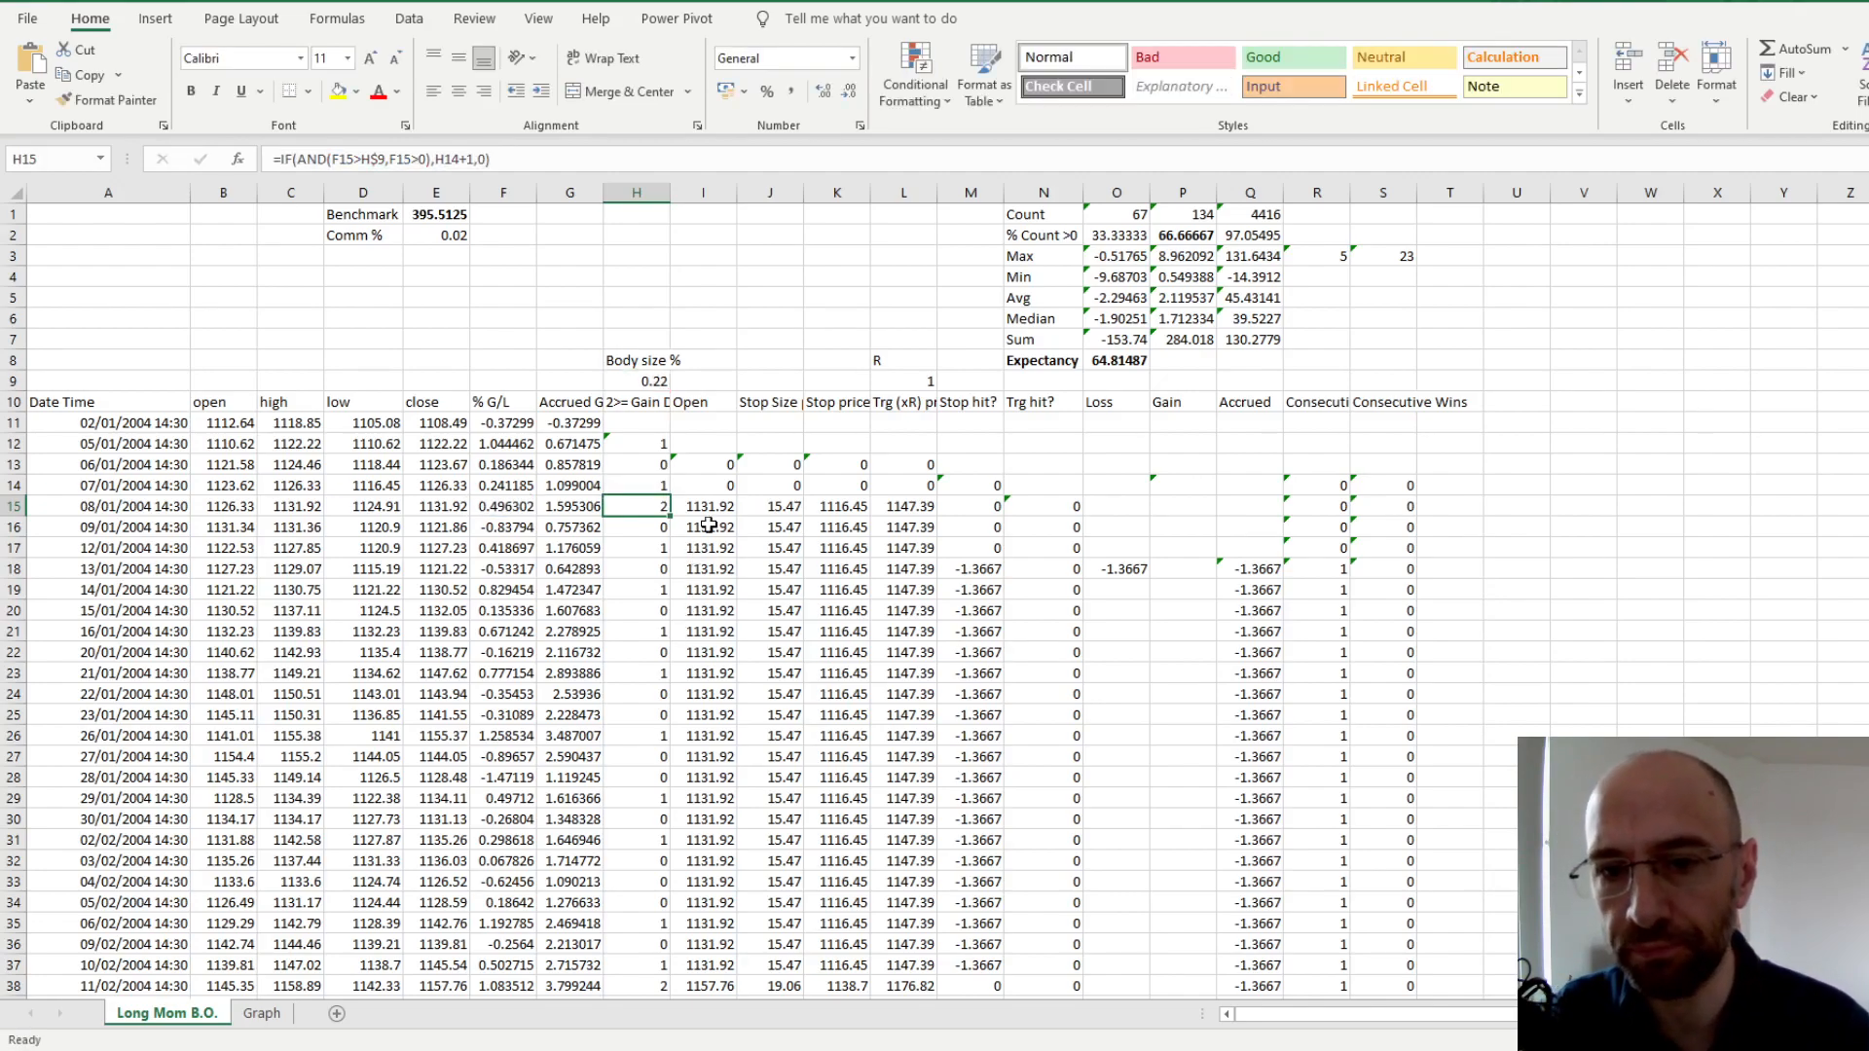
Review the trade entry formulas in I15 and I19 and the stop size formulas in J19 and J20
click(715, 508)
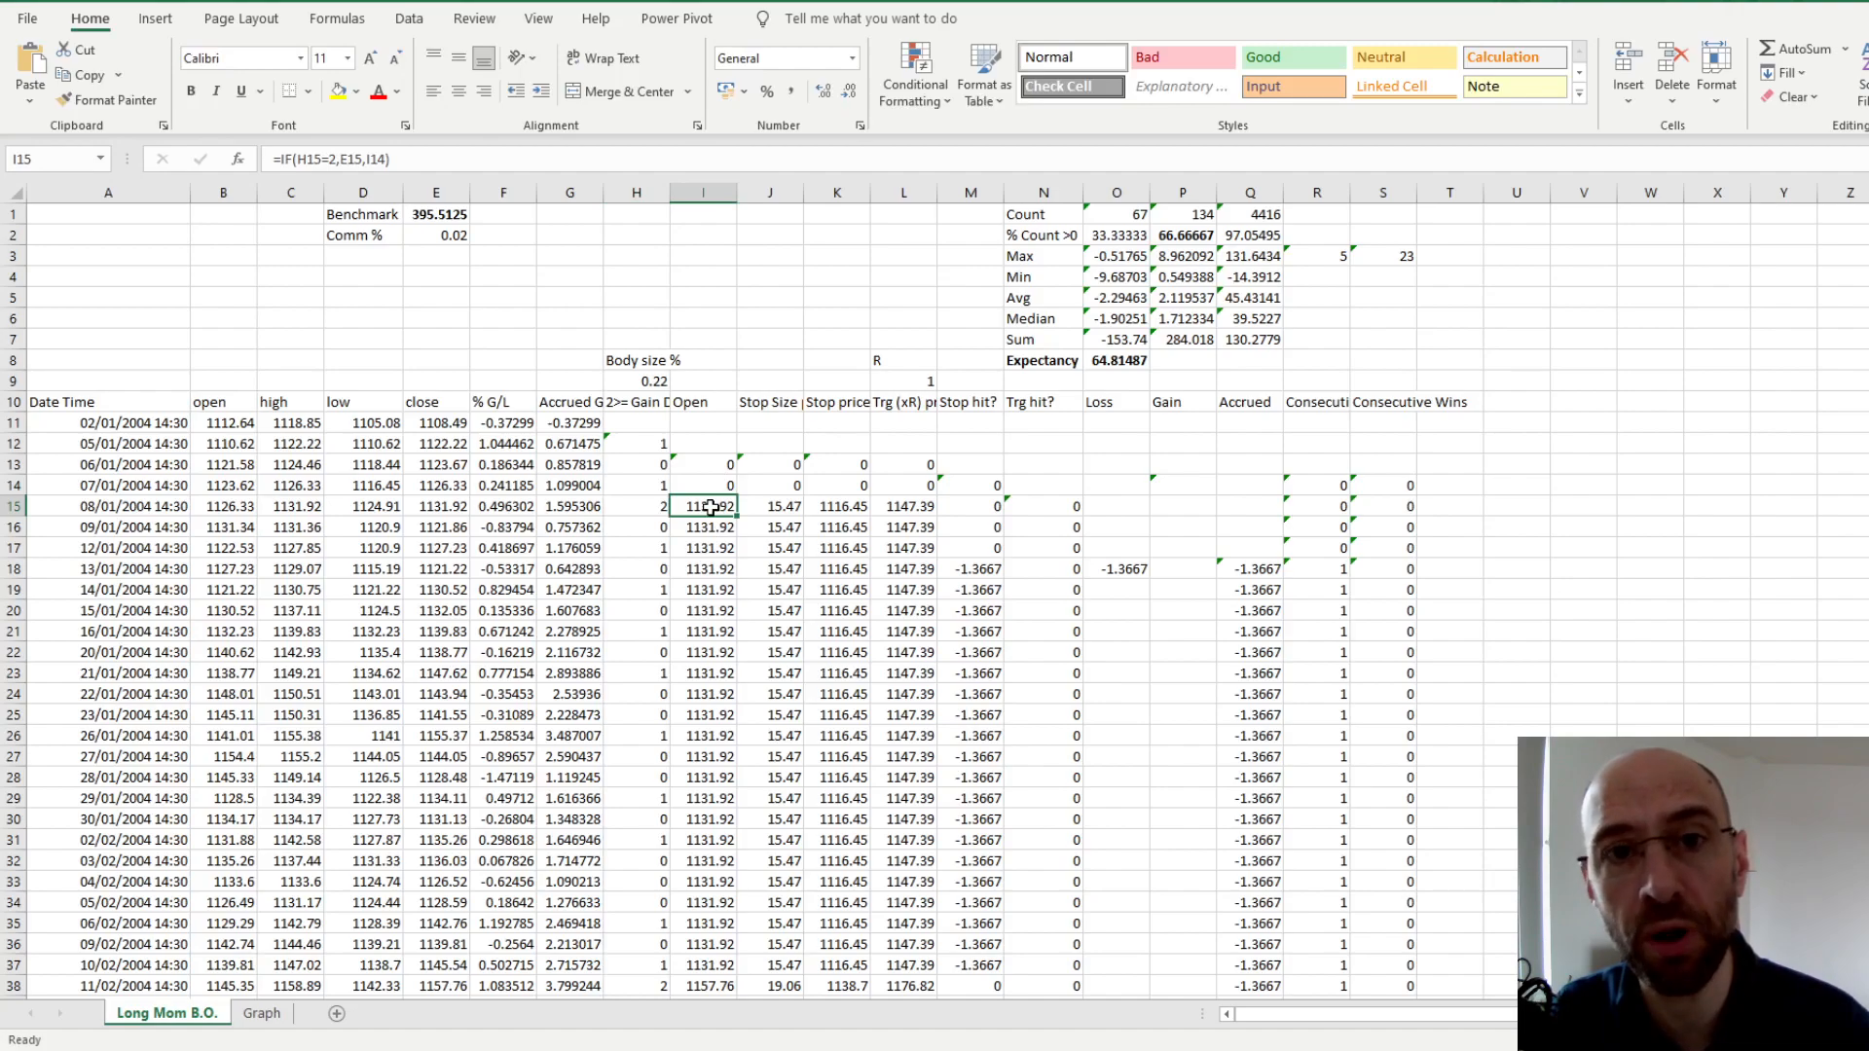
click(704, 594)
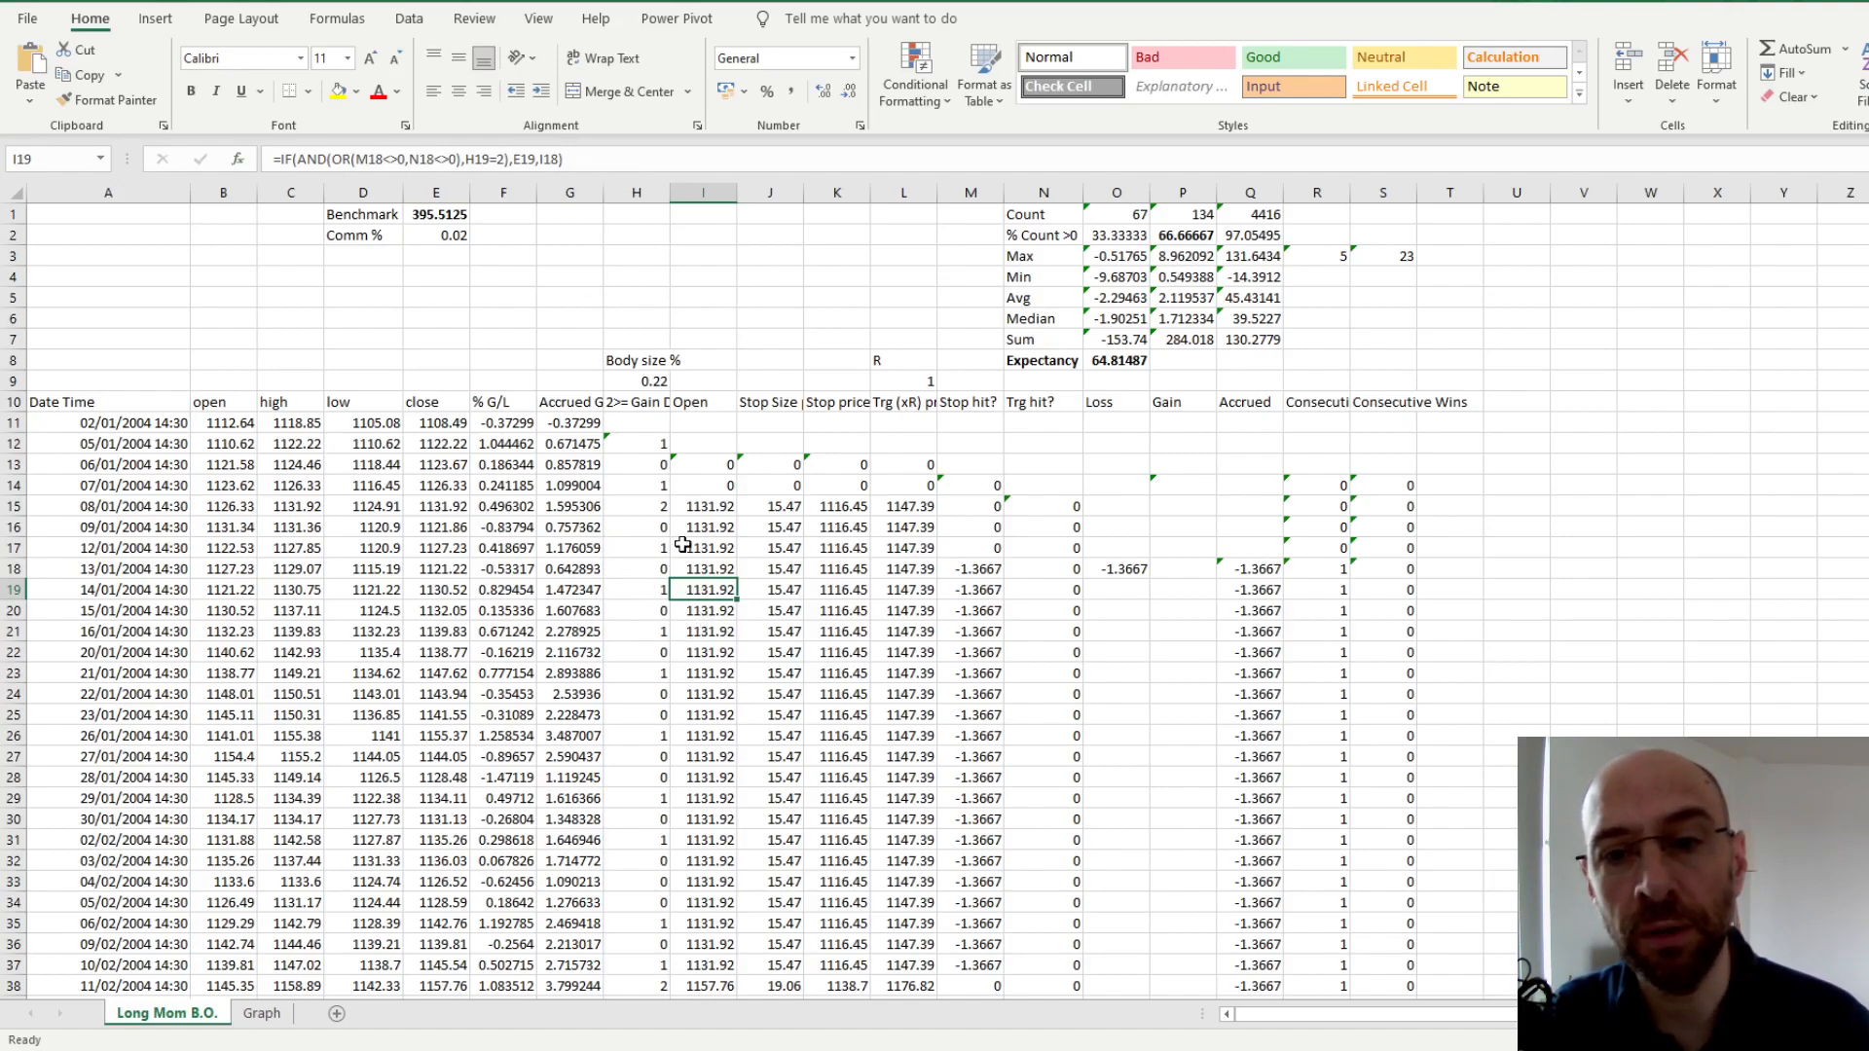
click(773, 591)
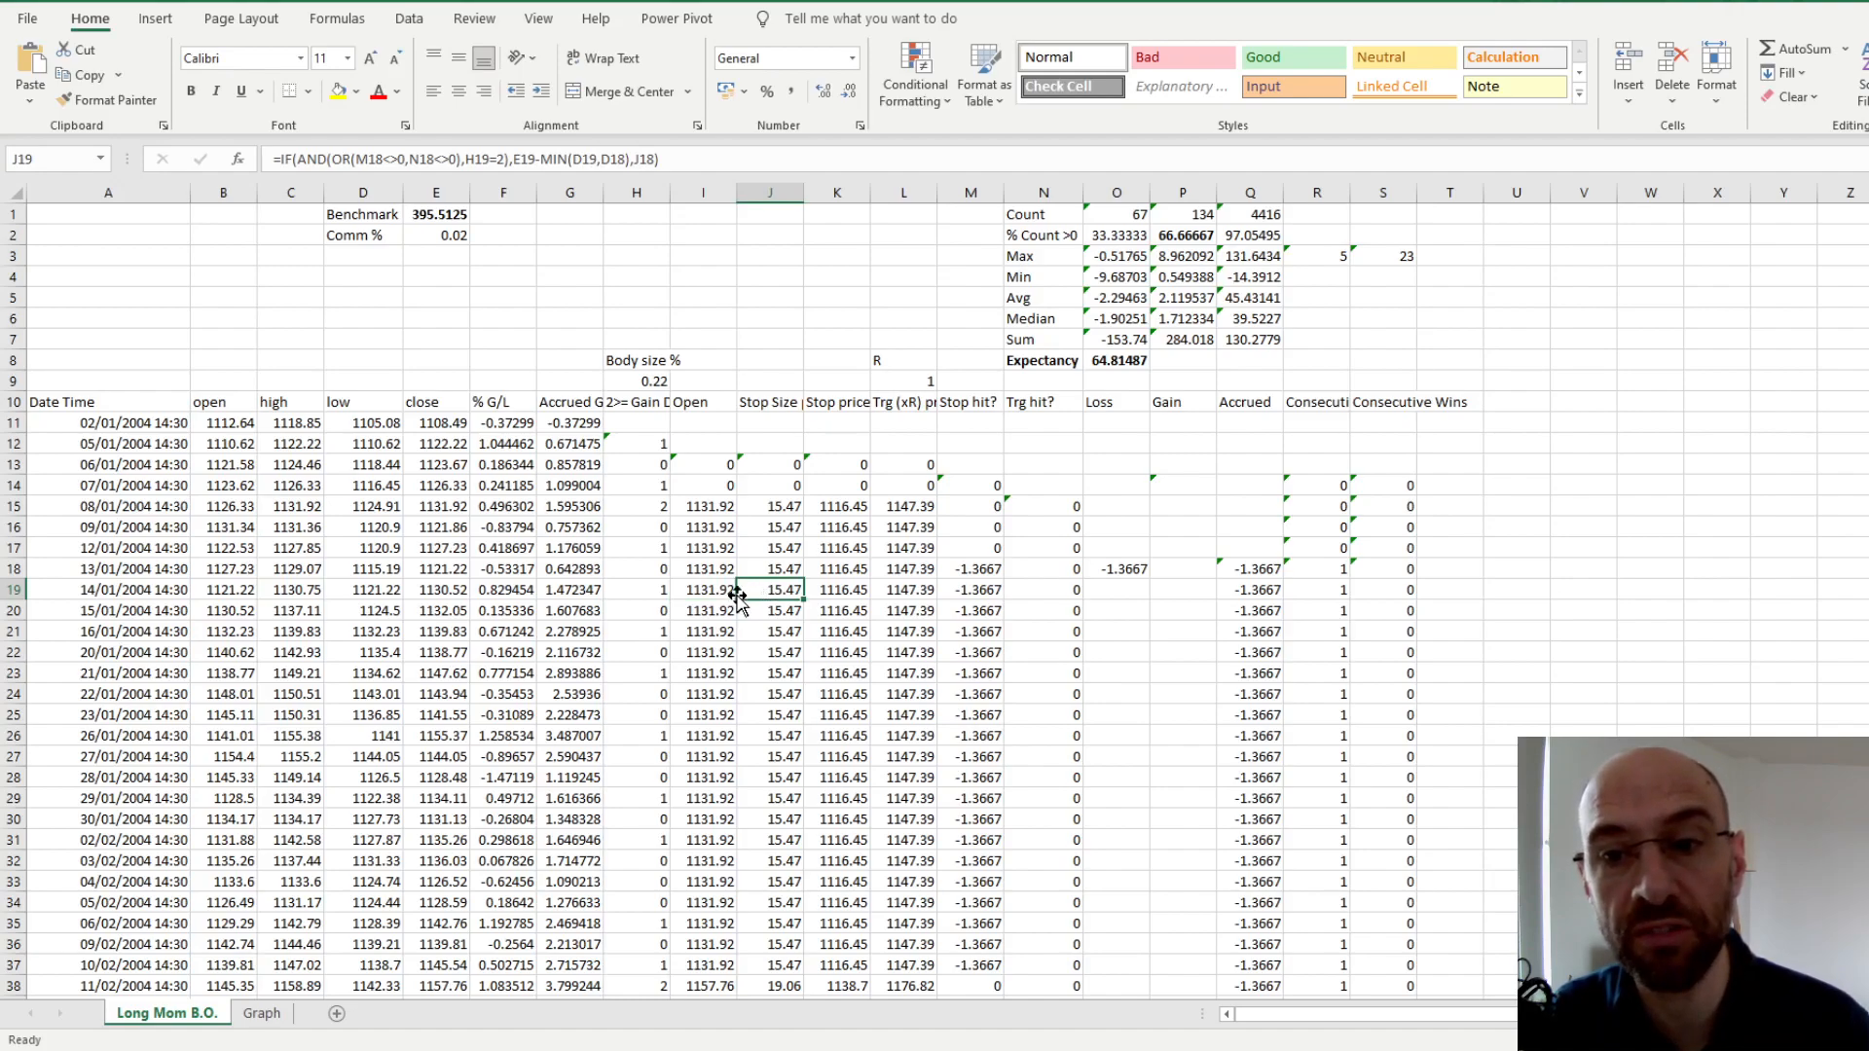
click(784, 405)
click(752, 611)
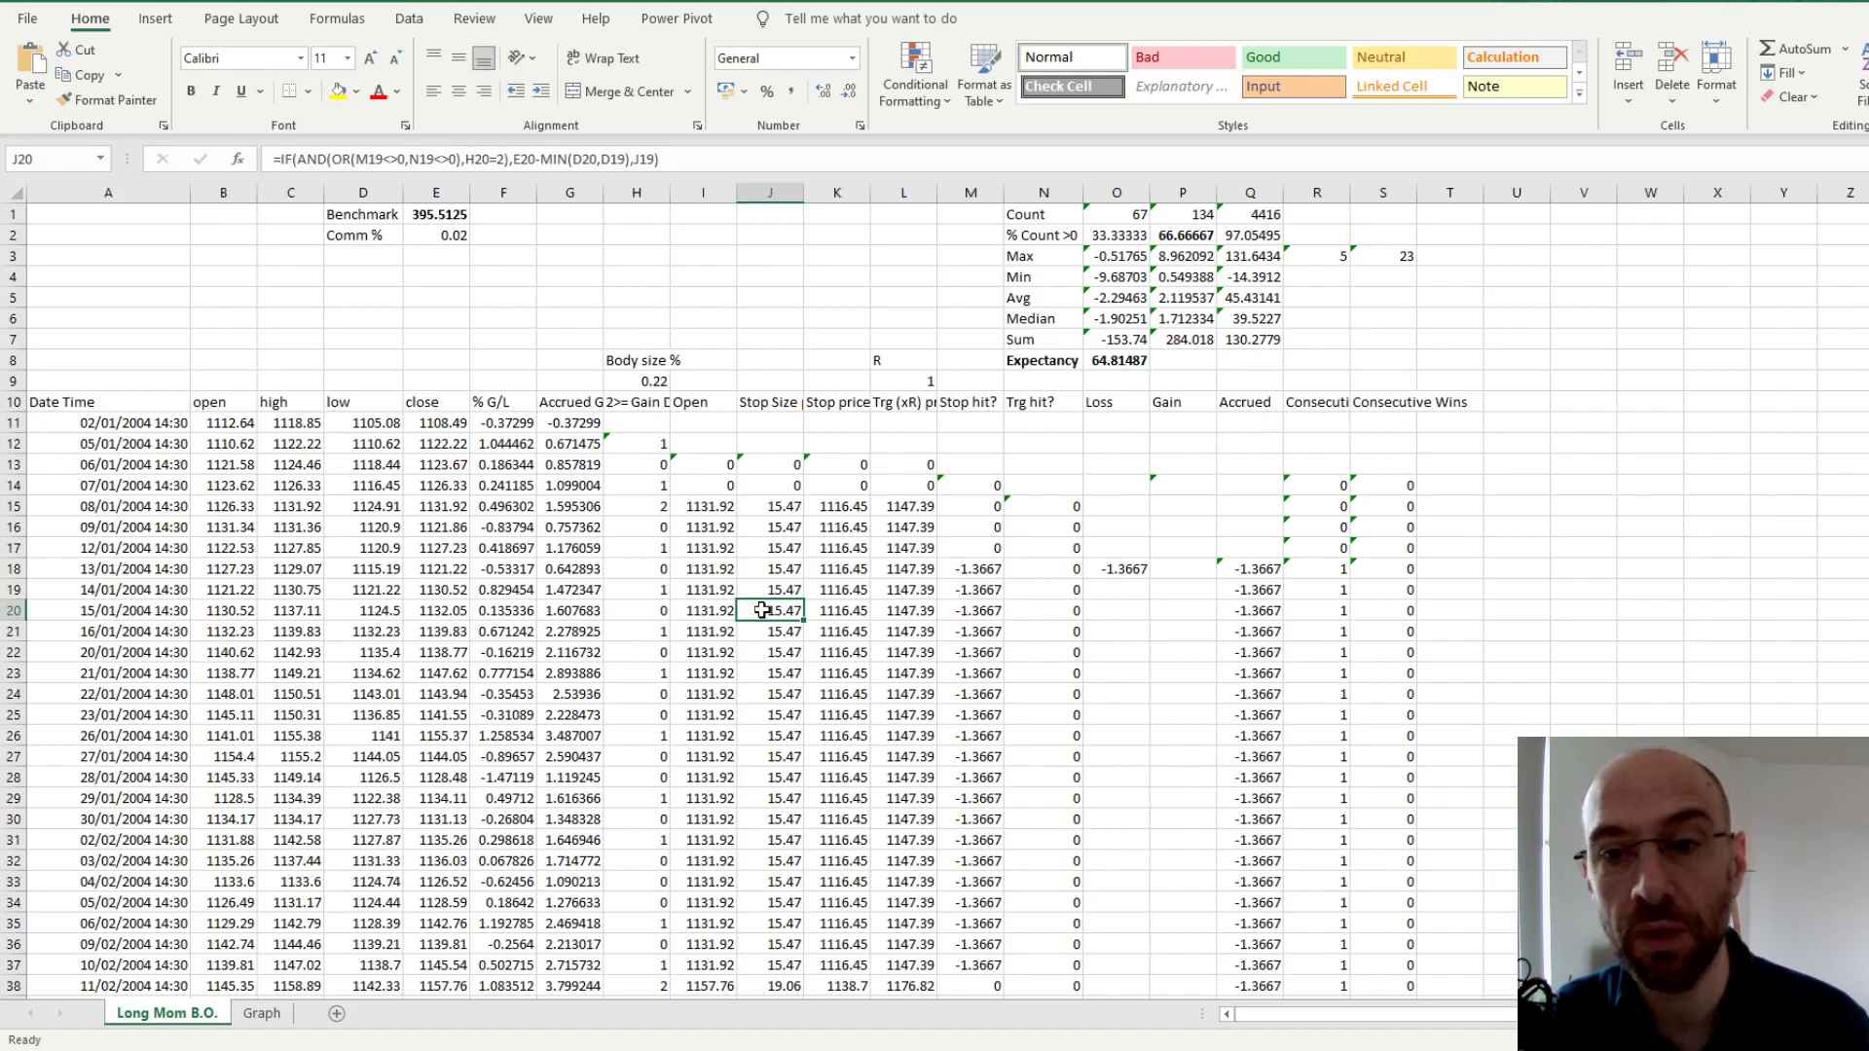
Compare the stop price and target price formulas in row 20 with the stop size and entry price they use
click(837, 610)
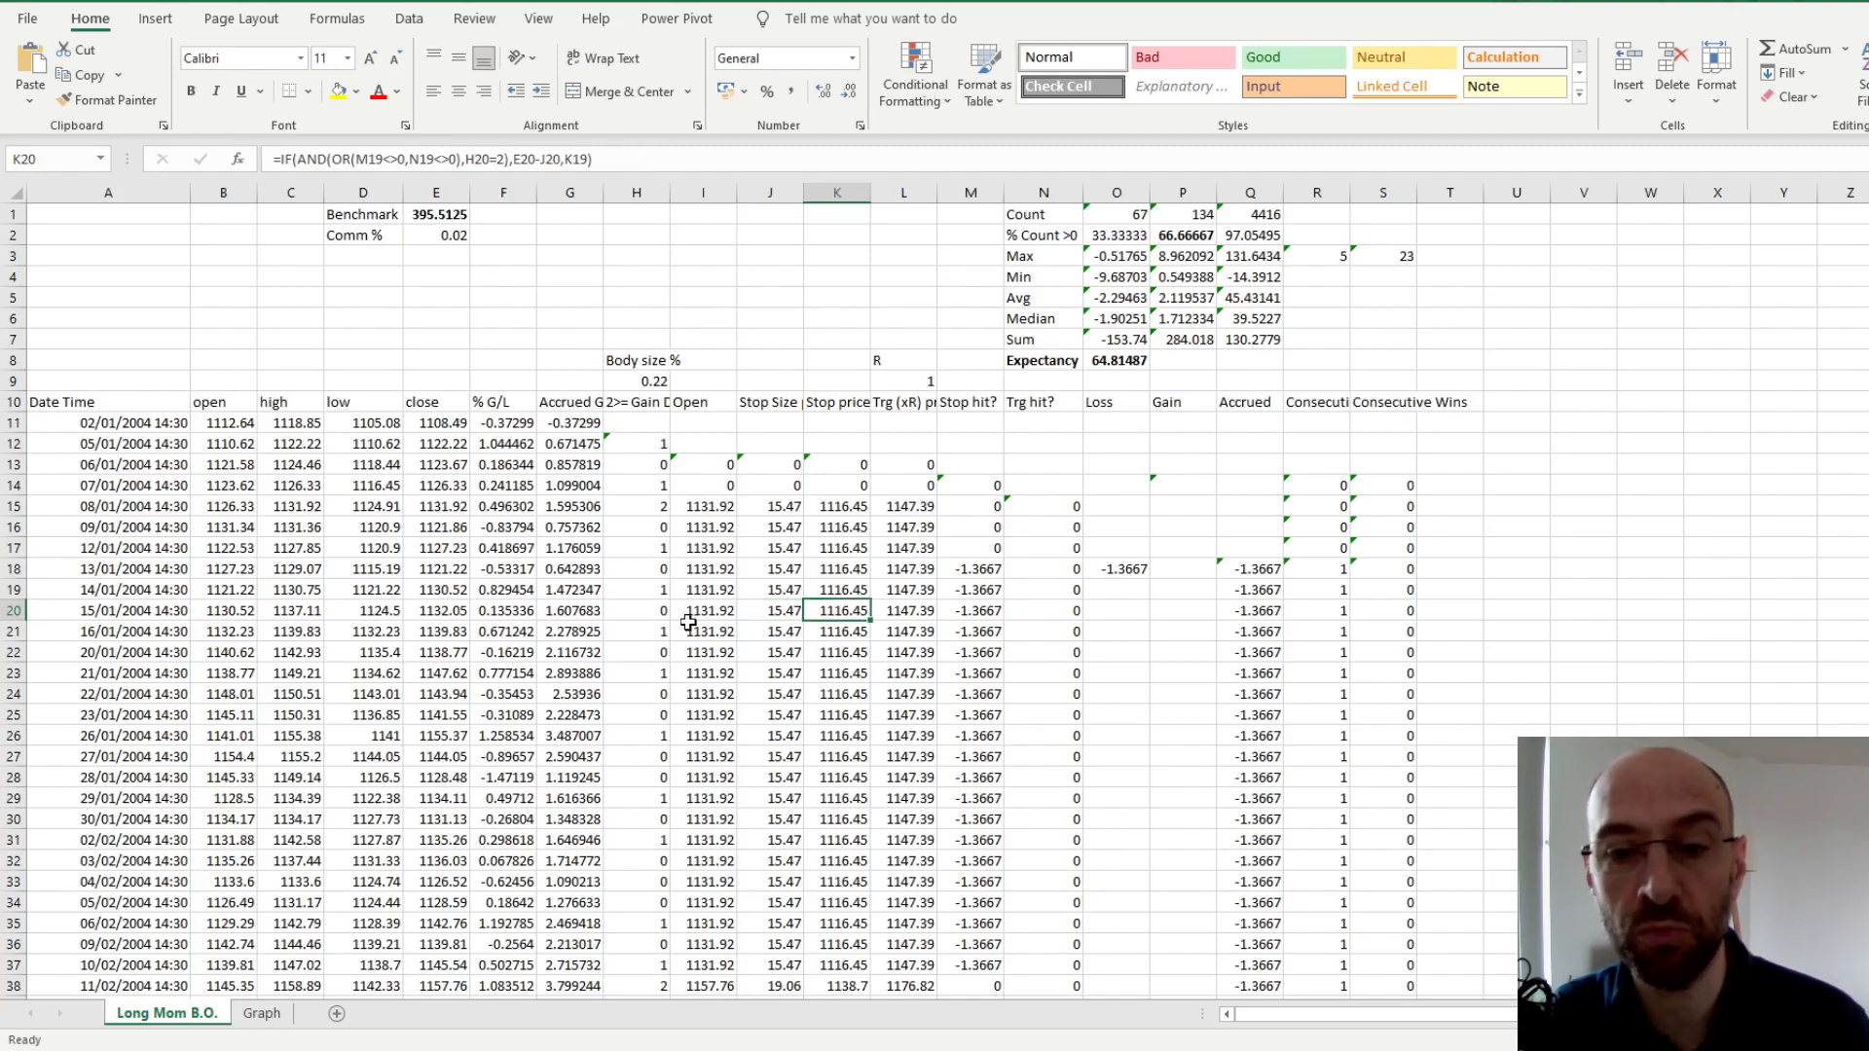
click(774, 613)
click(857, 610)
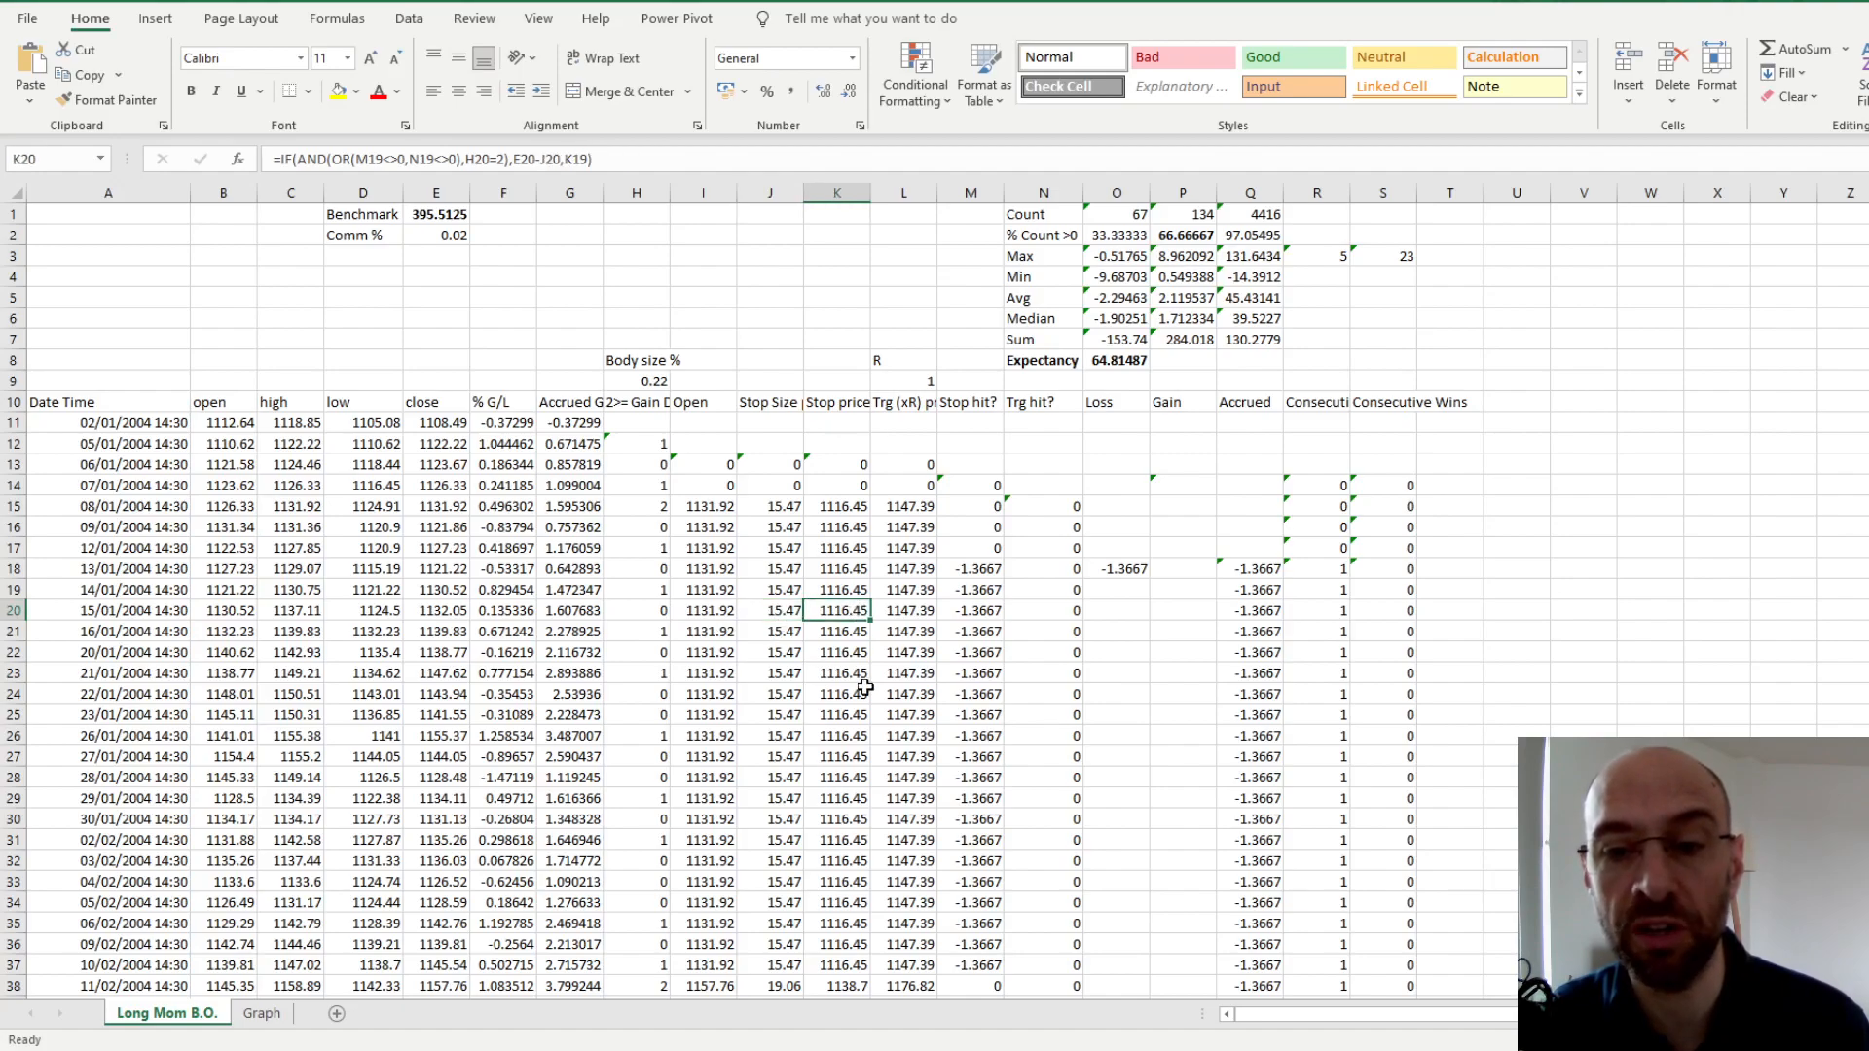
click(881, 613)
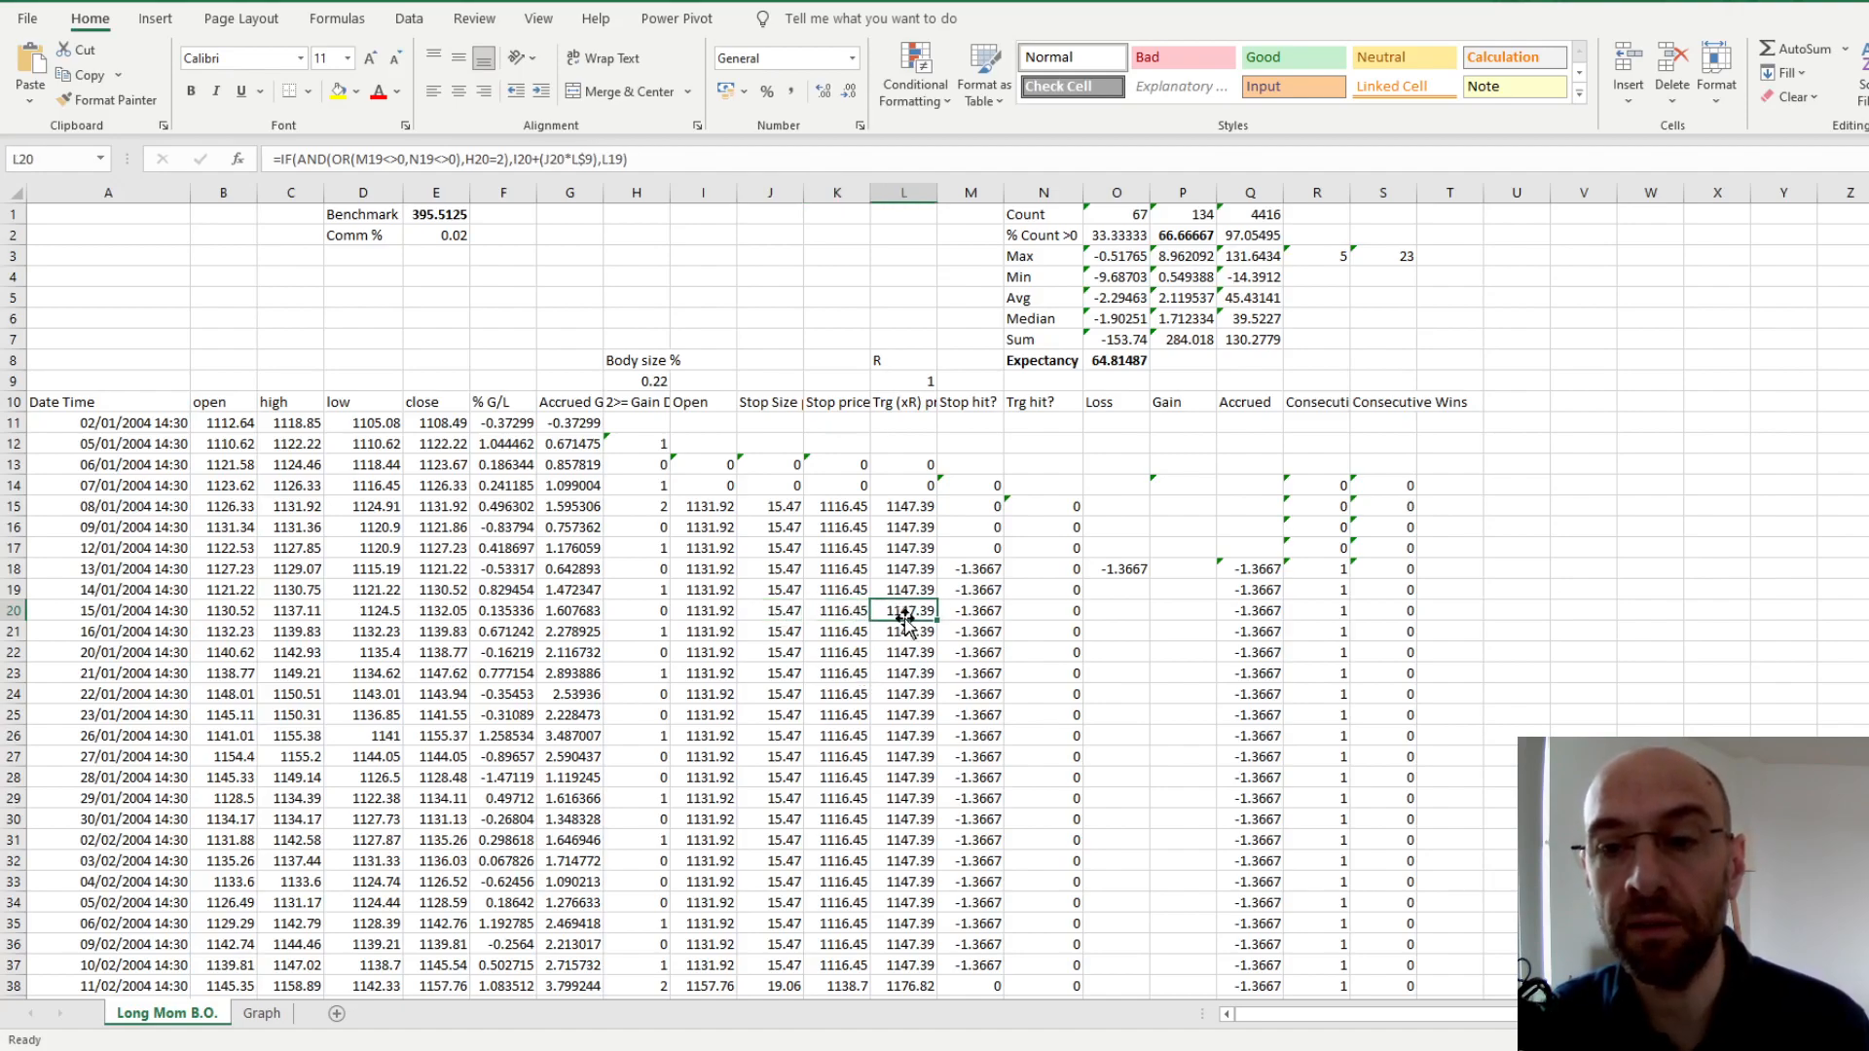
click(695, 610)
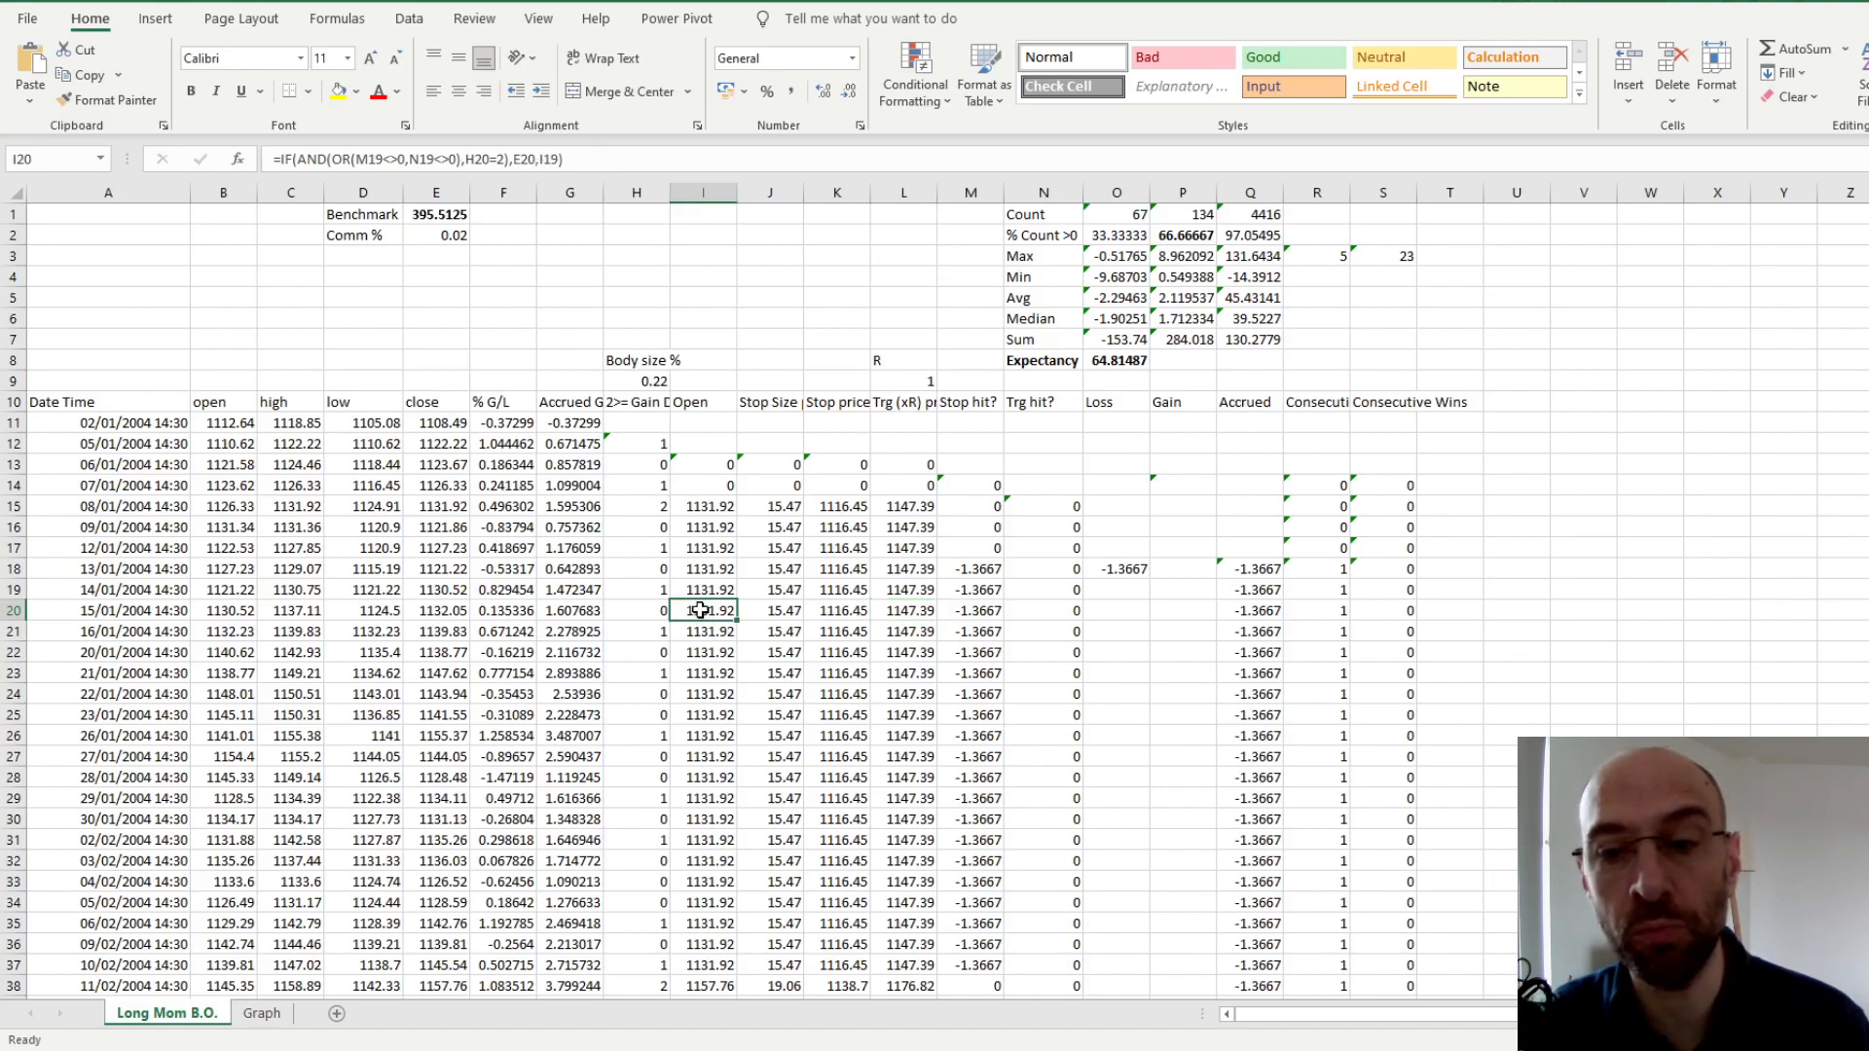
click(915, 615)
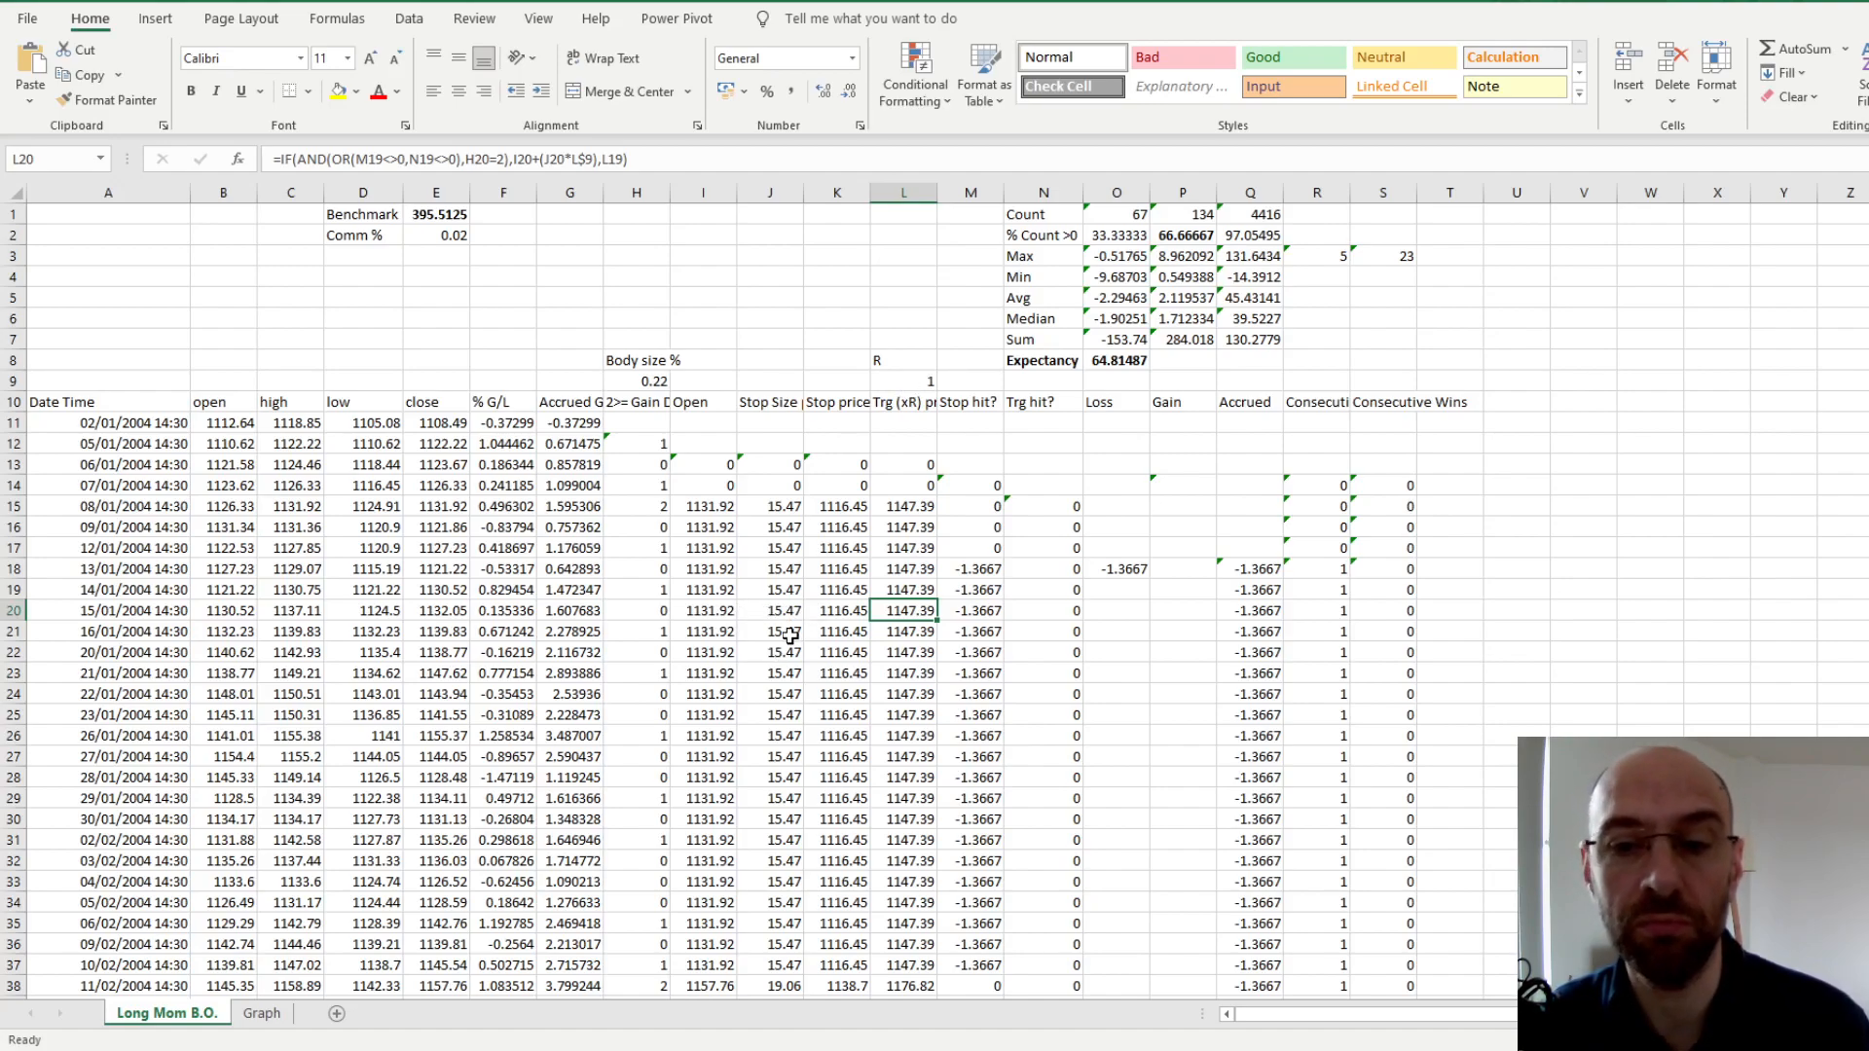
Set the R multiple in L9 to 0.5 and check the target price formula in L19
click(900, 379)
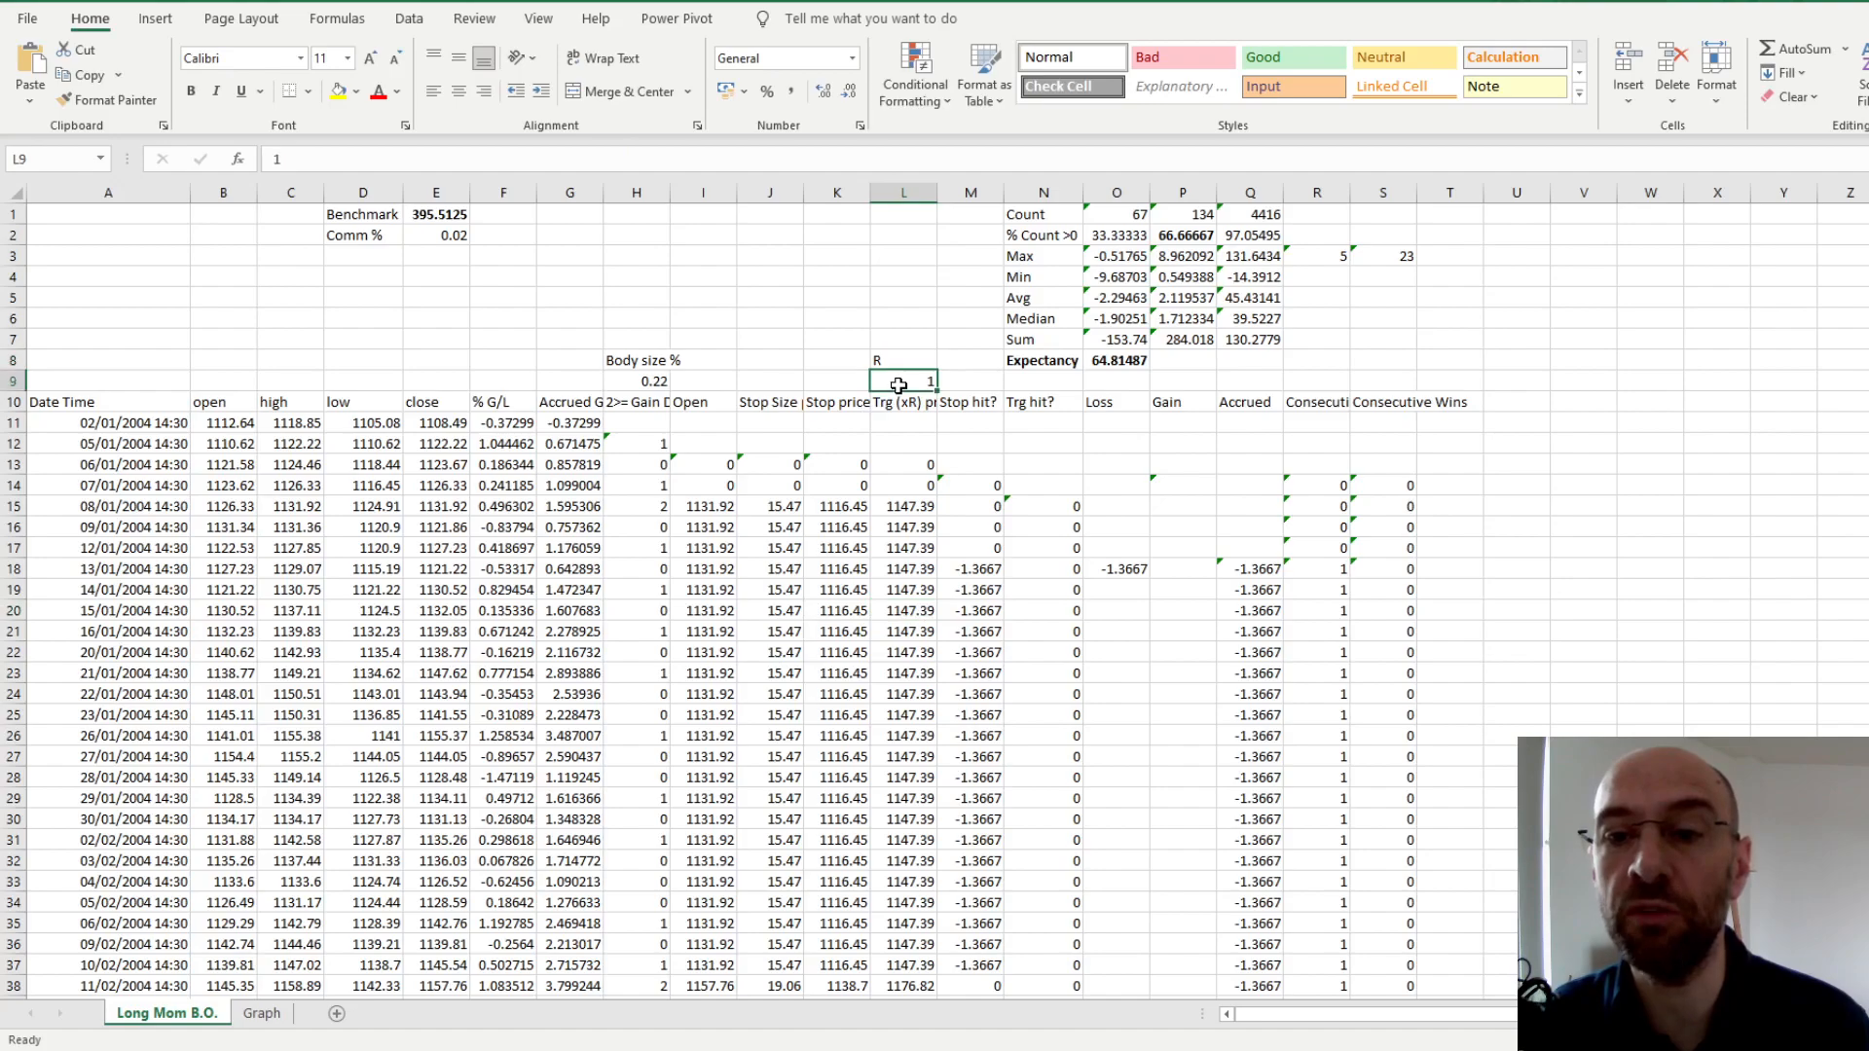
text(0.)
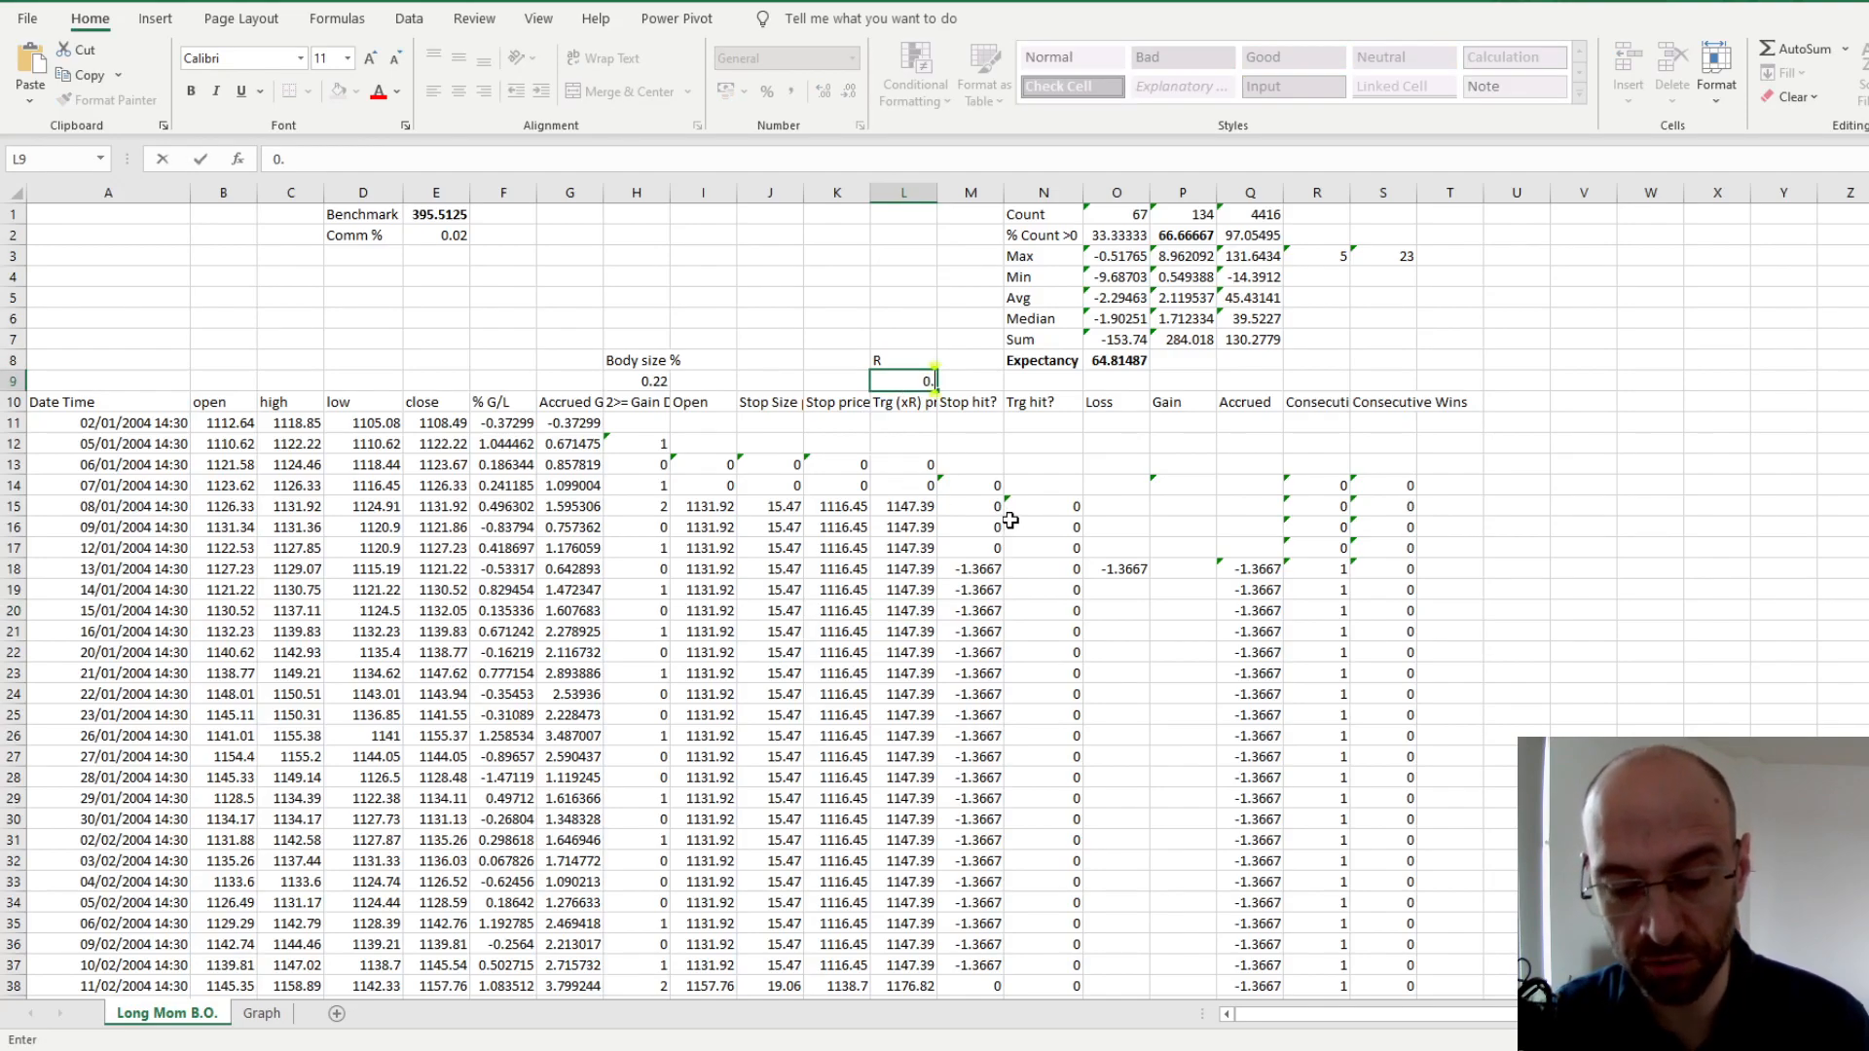
text(5)
key(Return)
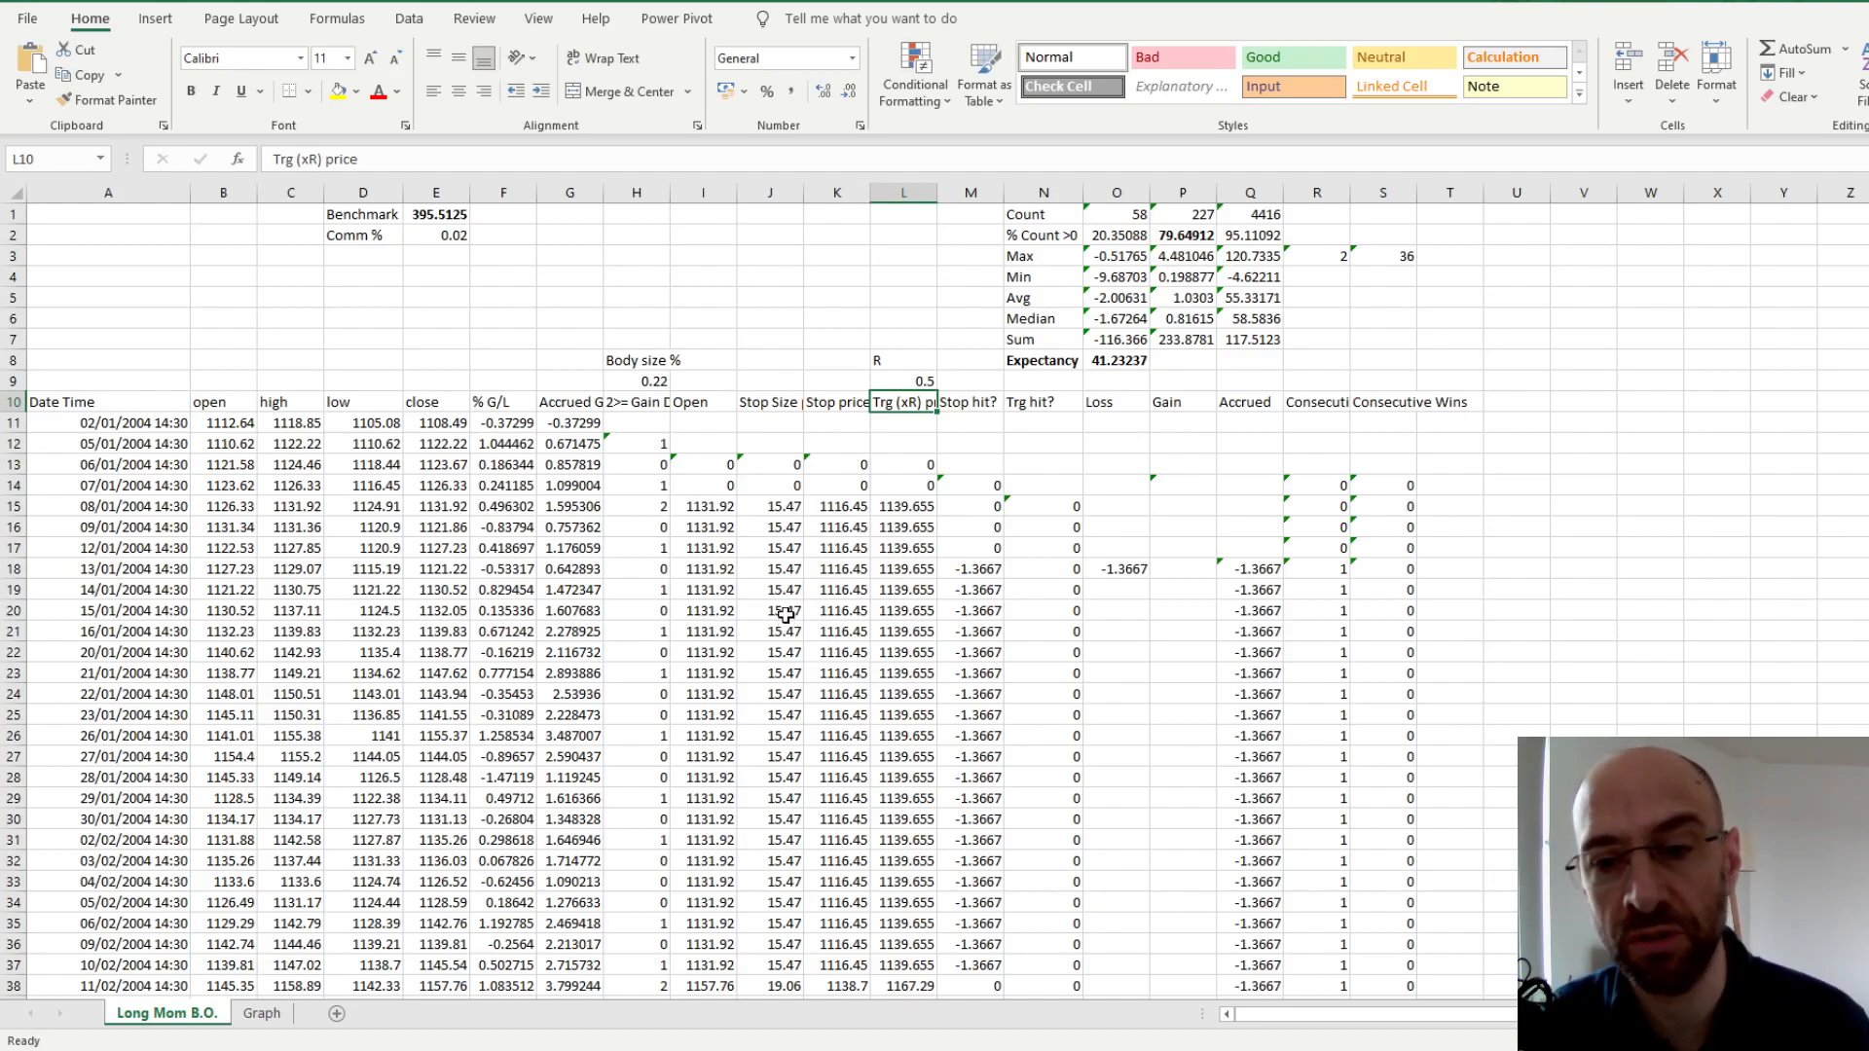
click(910, 594)
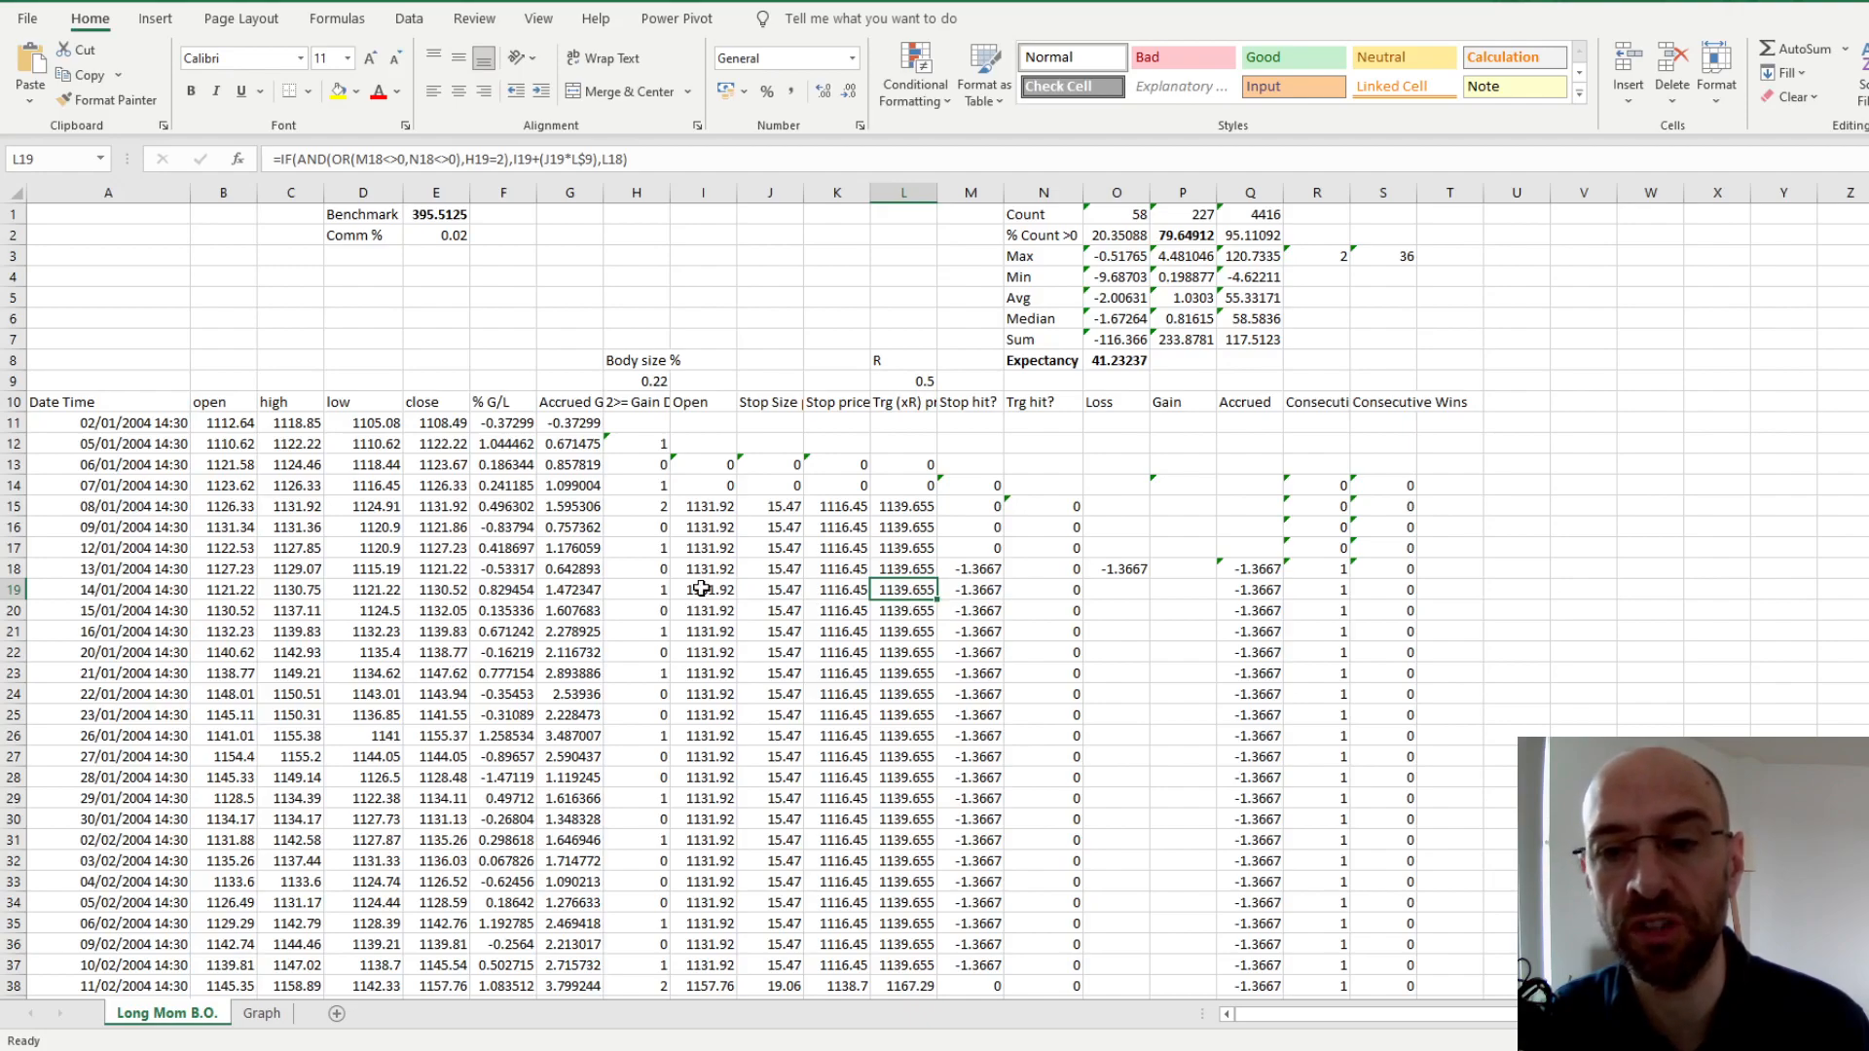
Set the R multiple in L9 to 1
click(919, 380)
text(1)
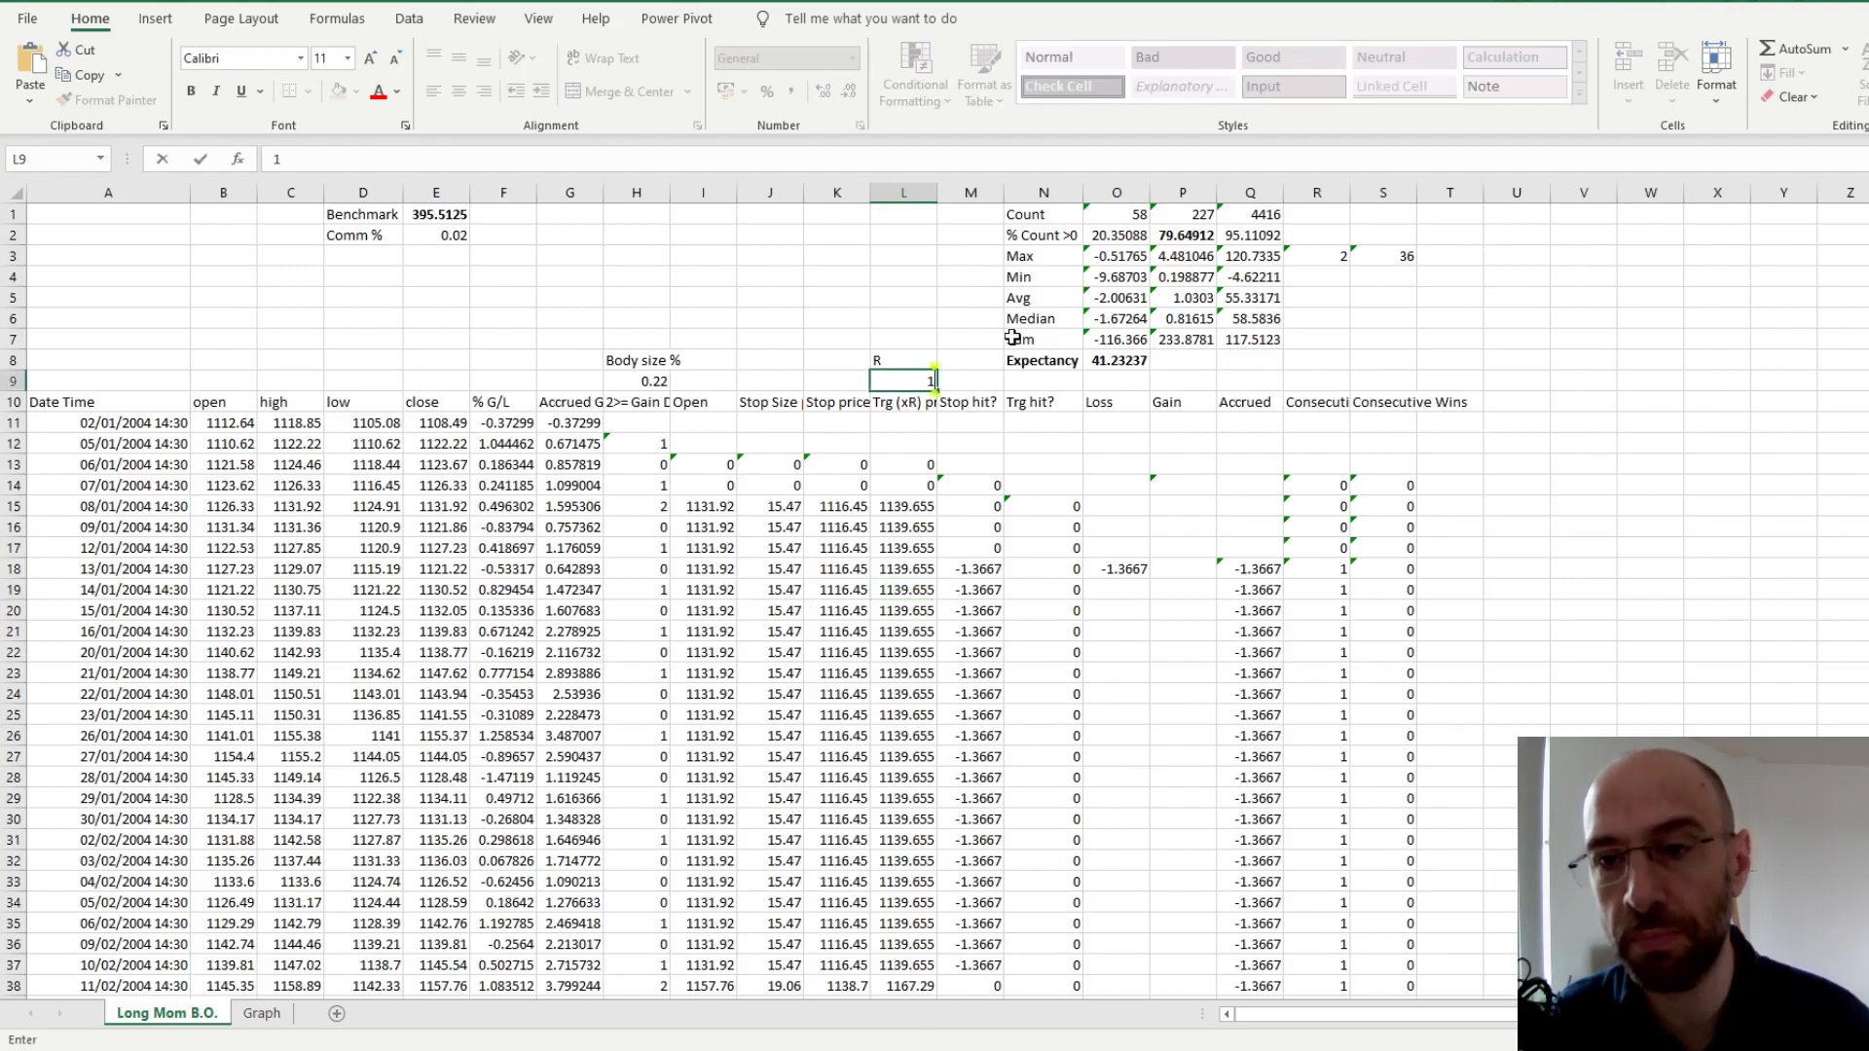
key(Return)
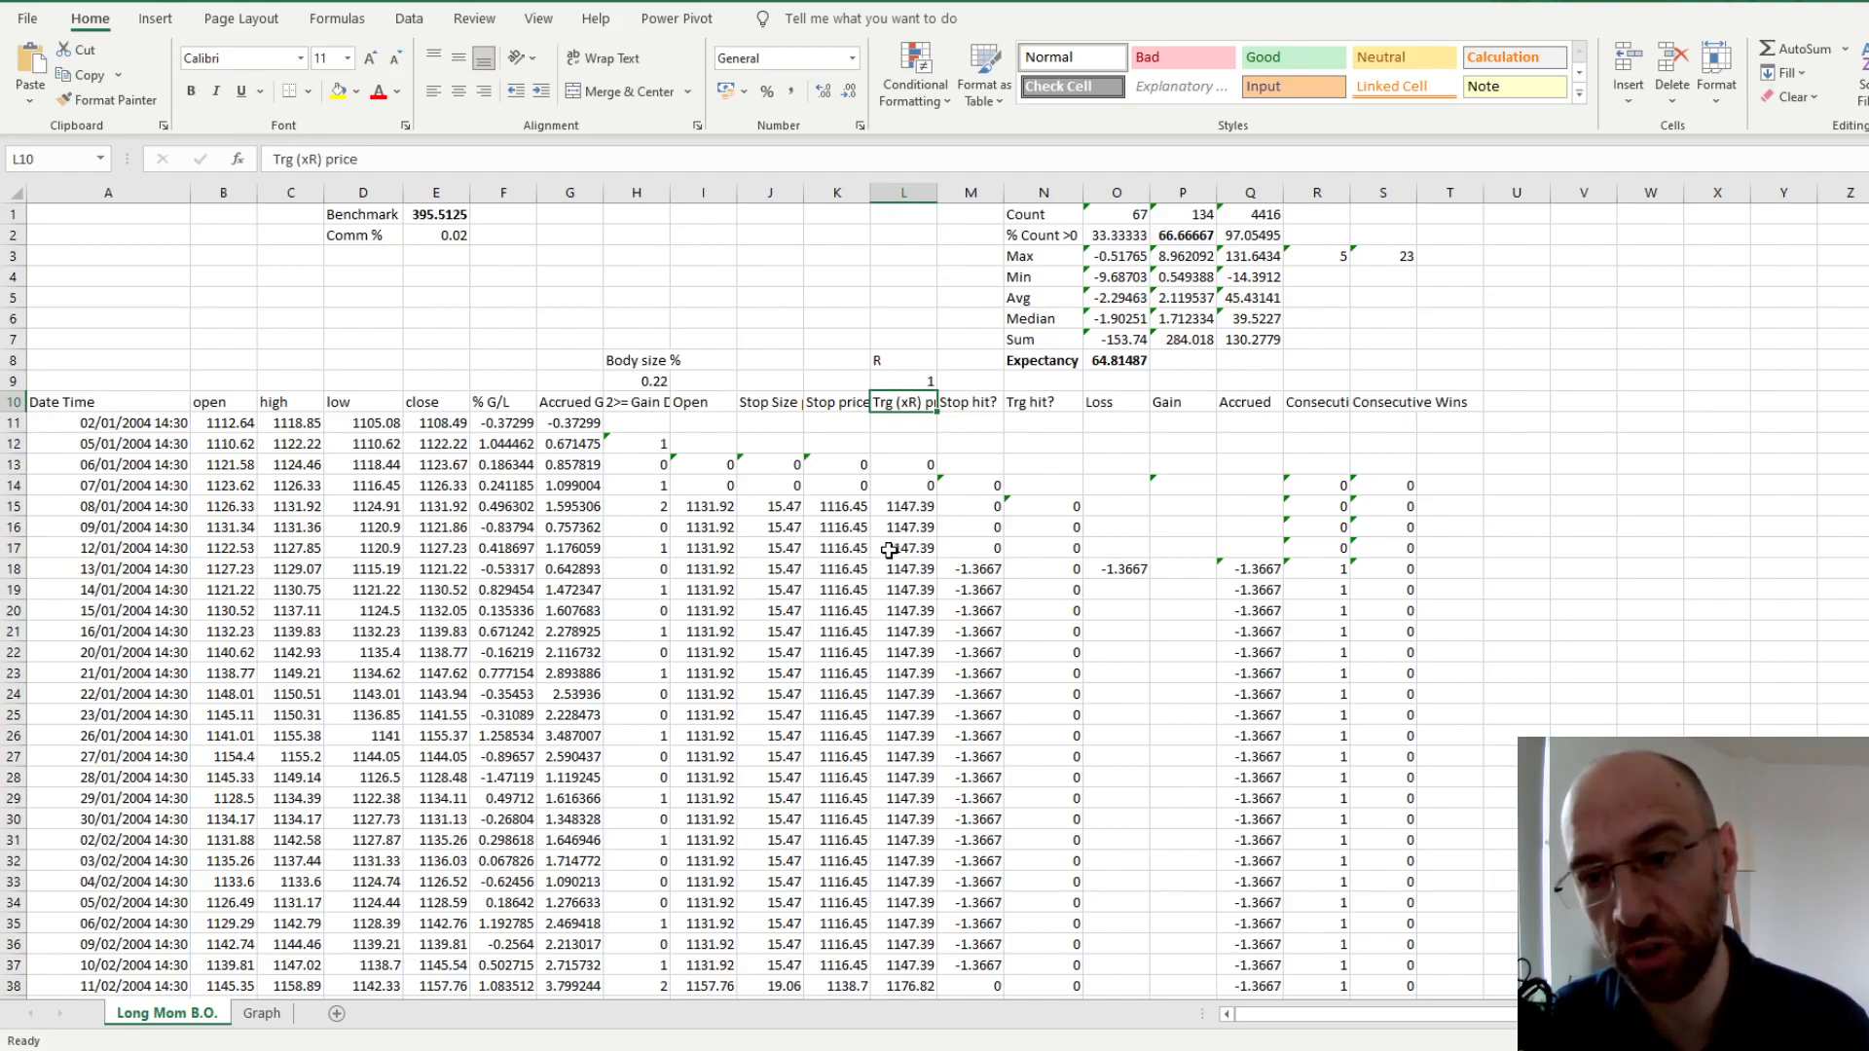
Examine the stop-hit formula in M22 together with the cells it references
click(981, 647)
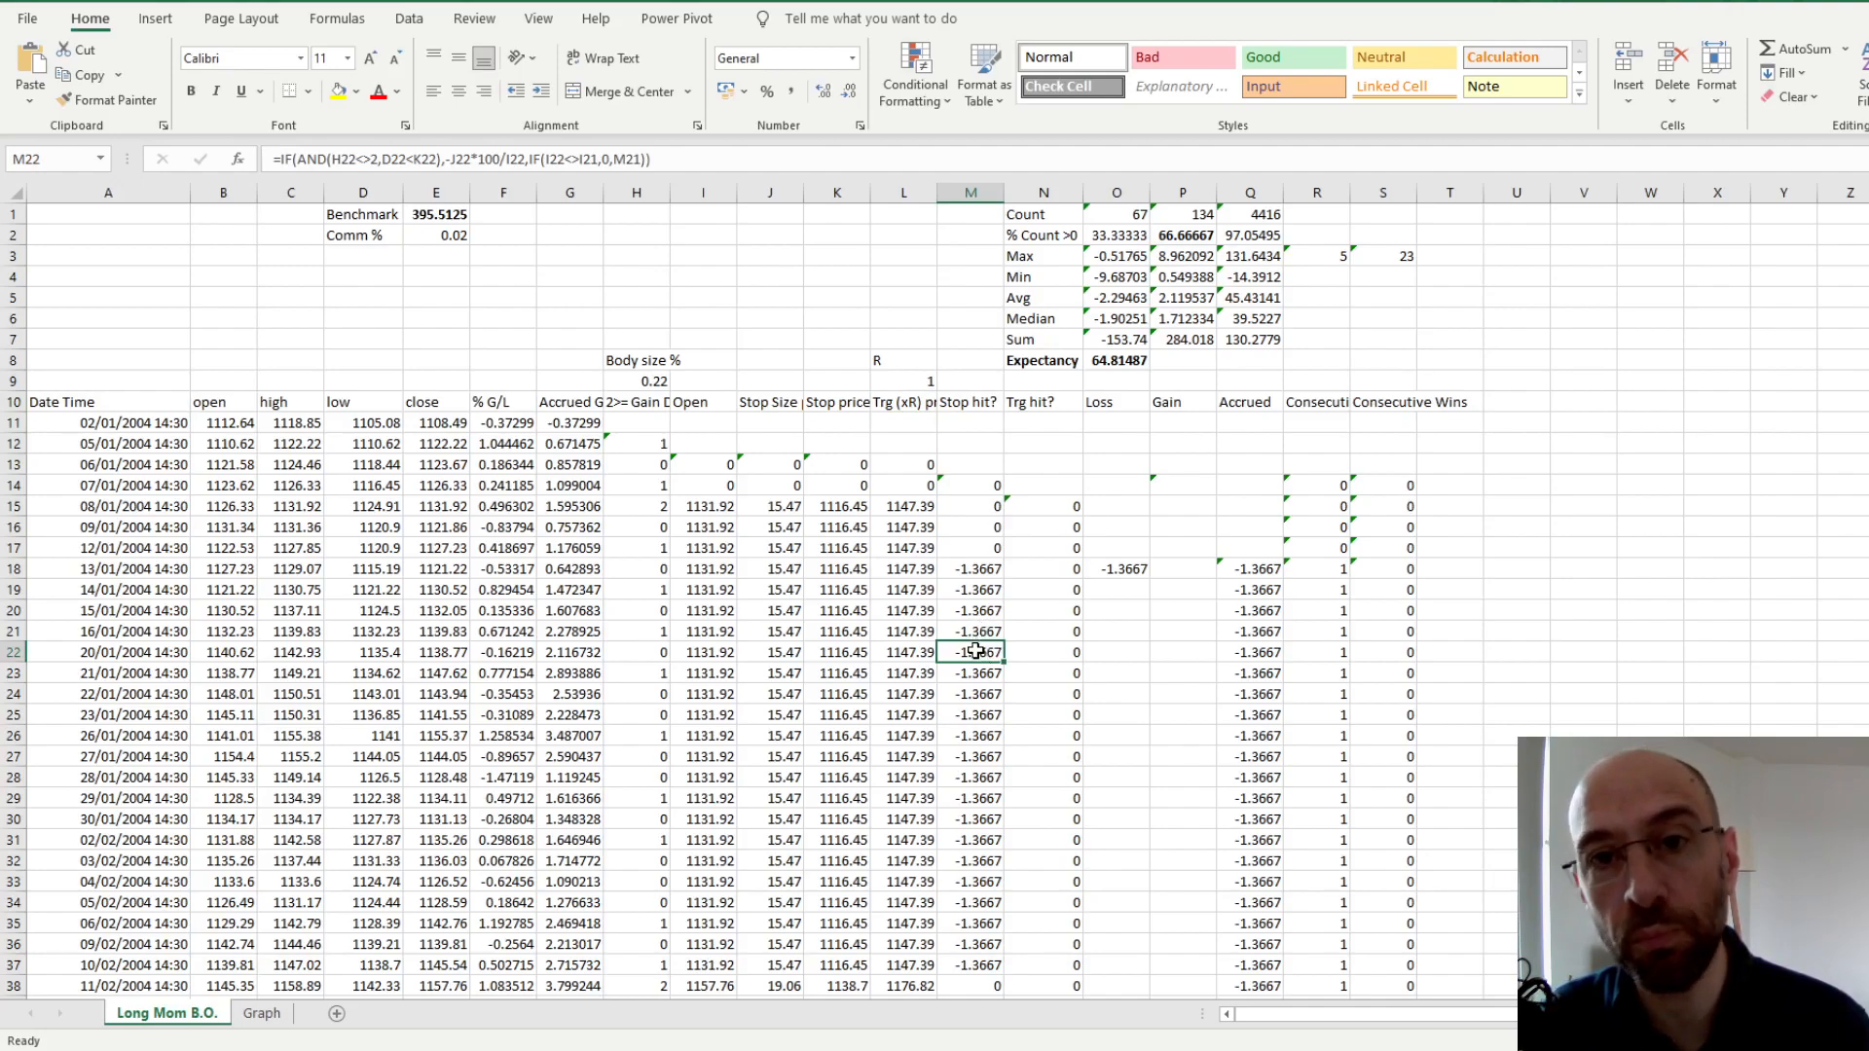
click(694, 154)
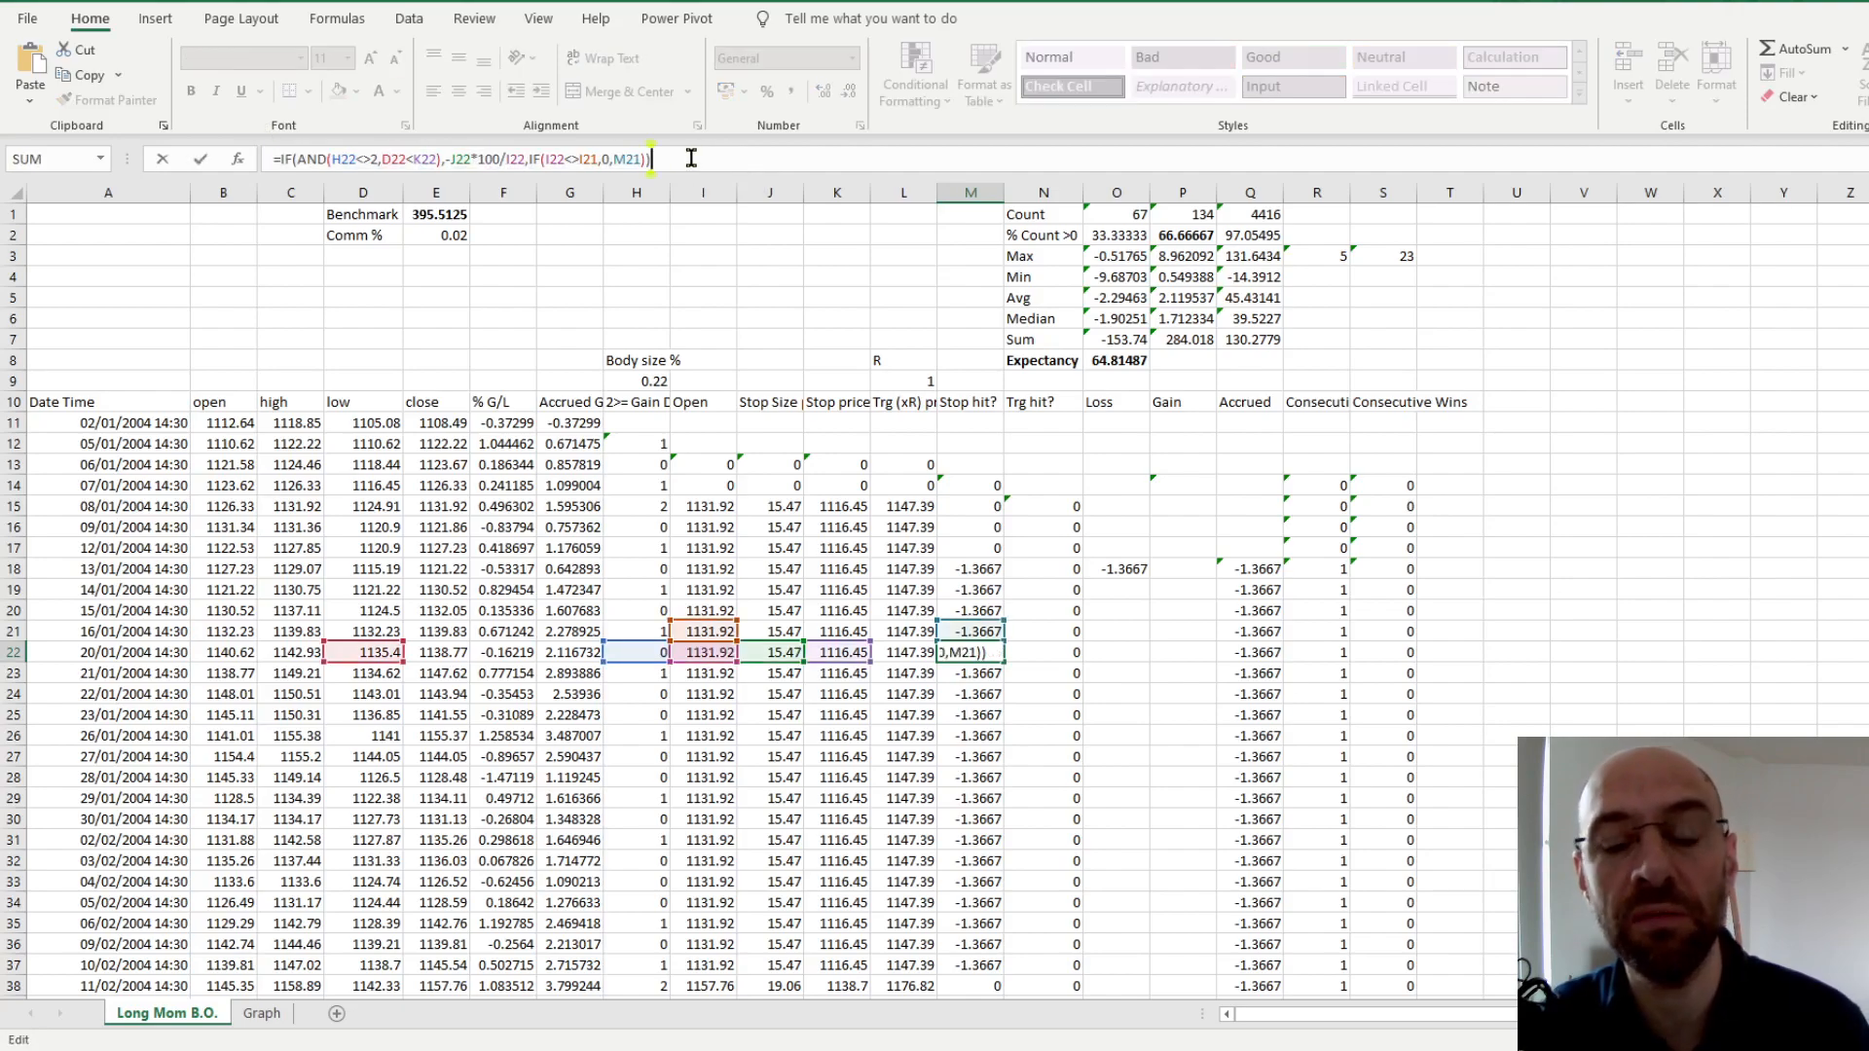
click(974, 652)
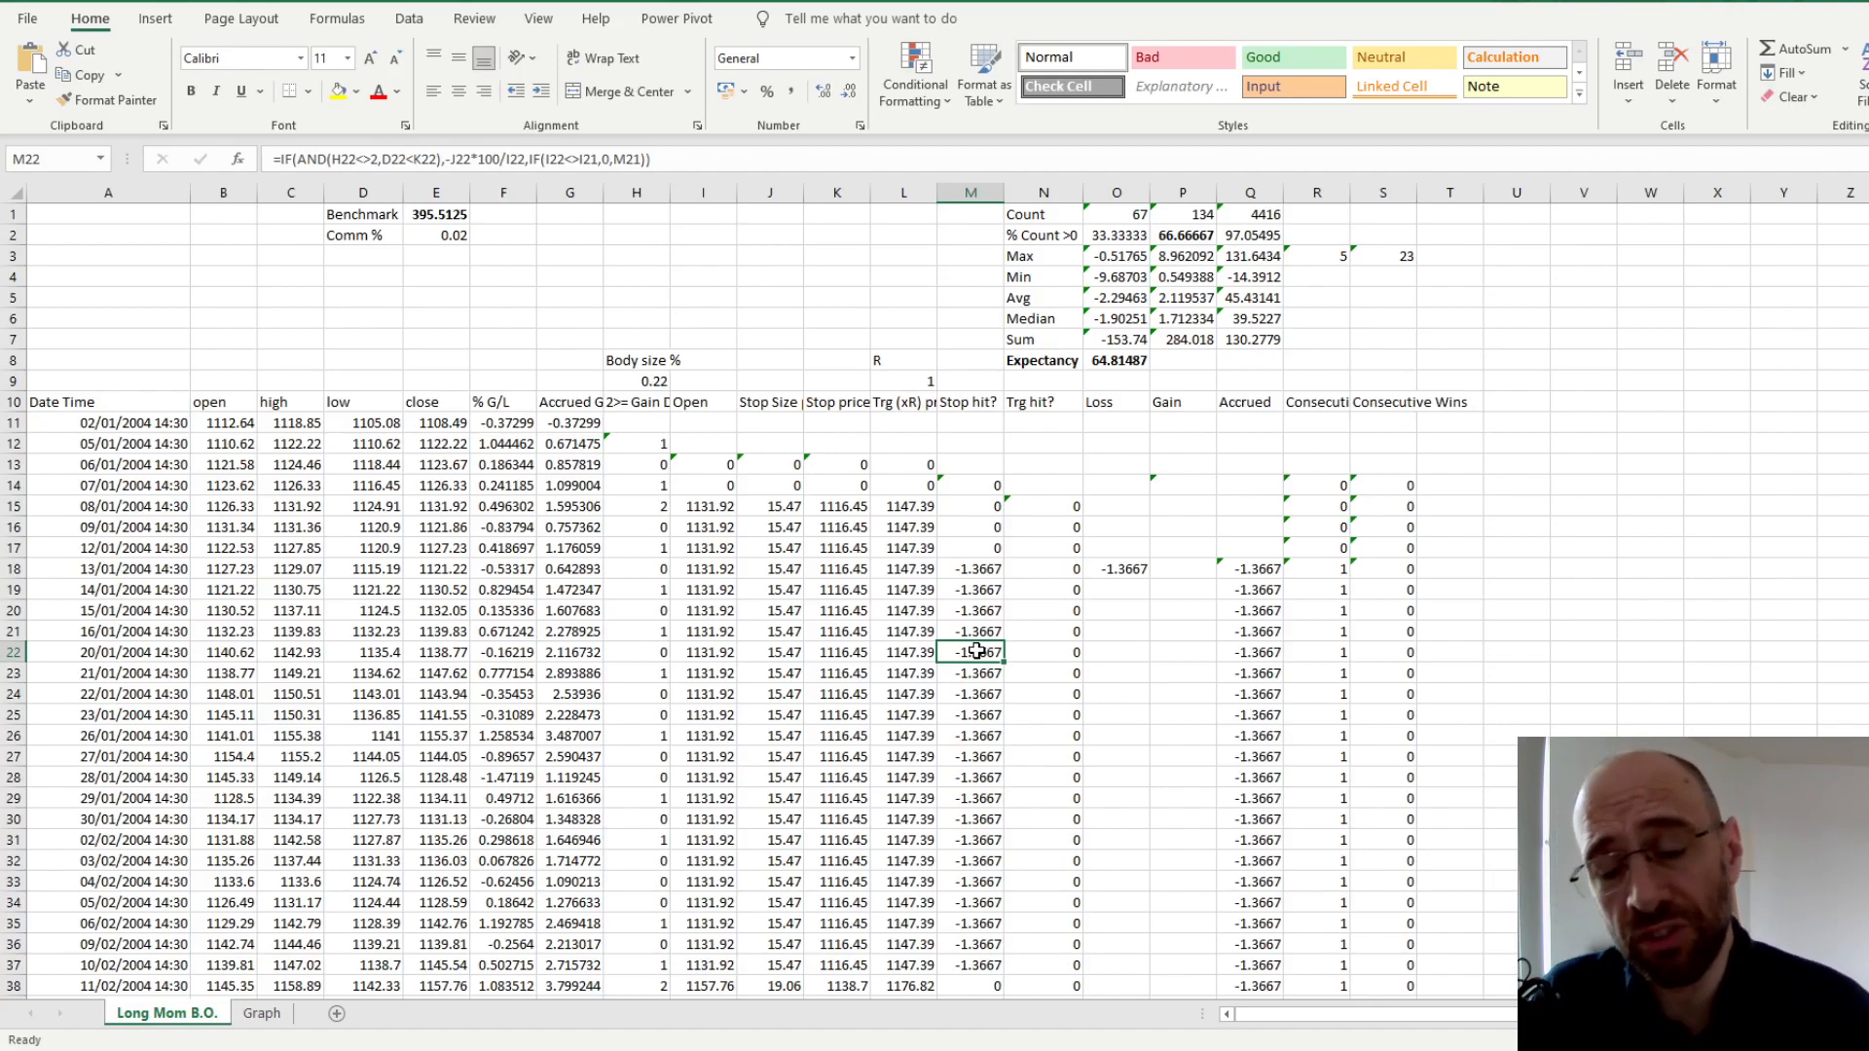
Compare the target-hit formulas in N22, N18 and N51 with the stop-hit formula in M18
click(1064, 644)
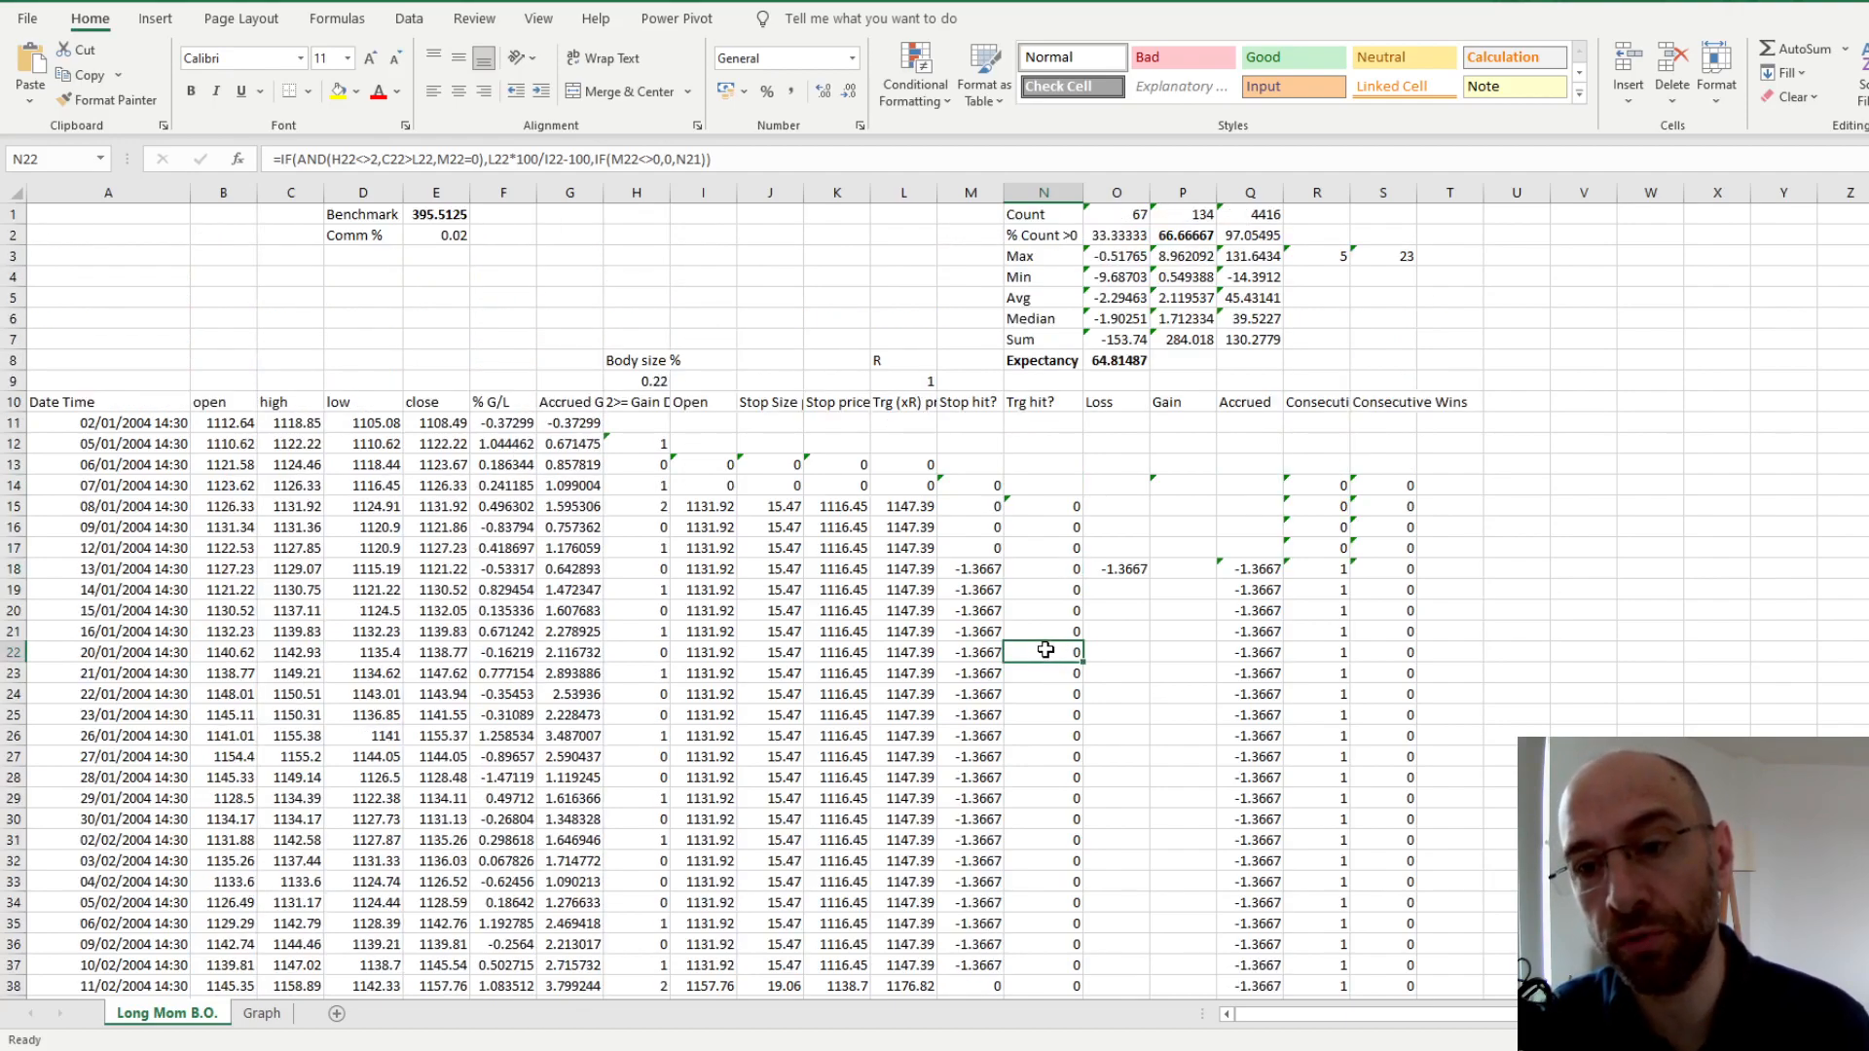
click(966, 570)
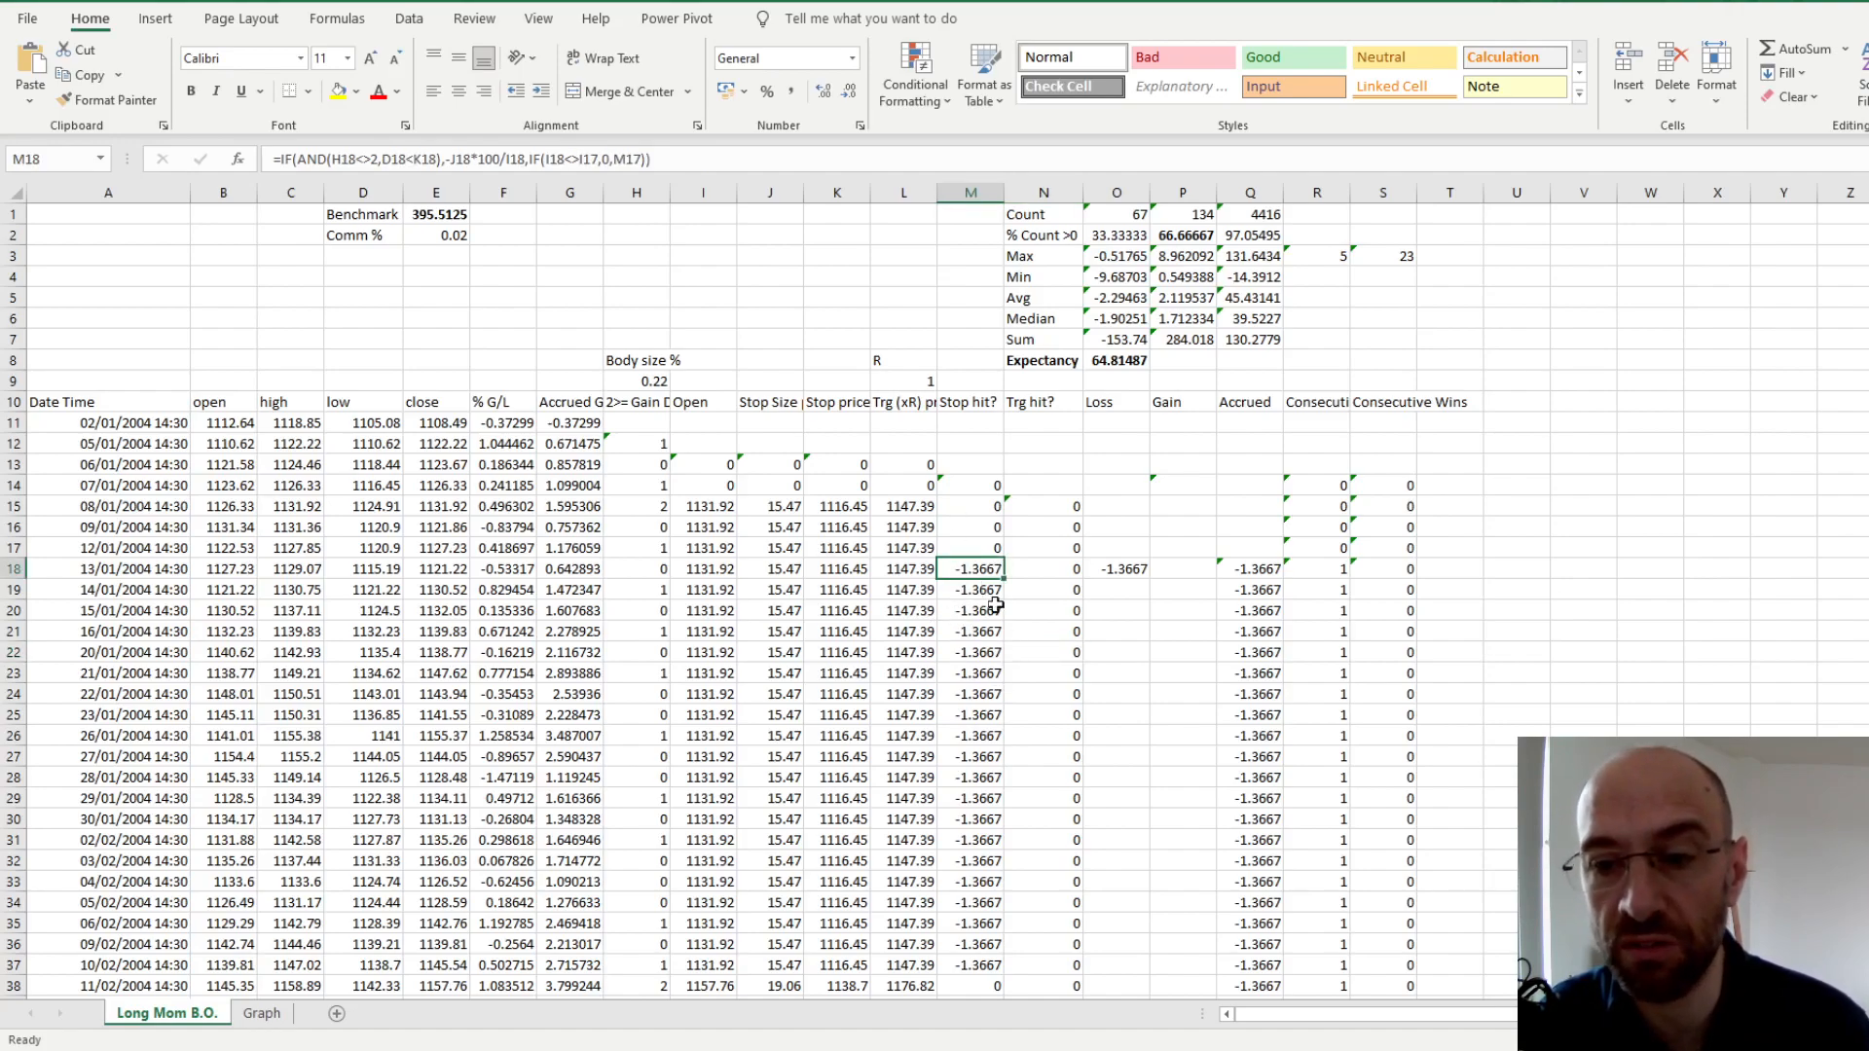
click(1056, 570)
scroll(1036, 732, down, 9)
click(1038, 668)
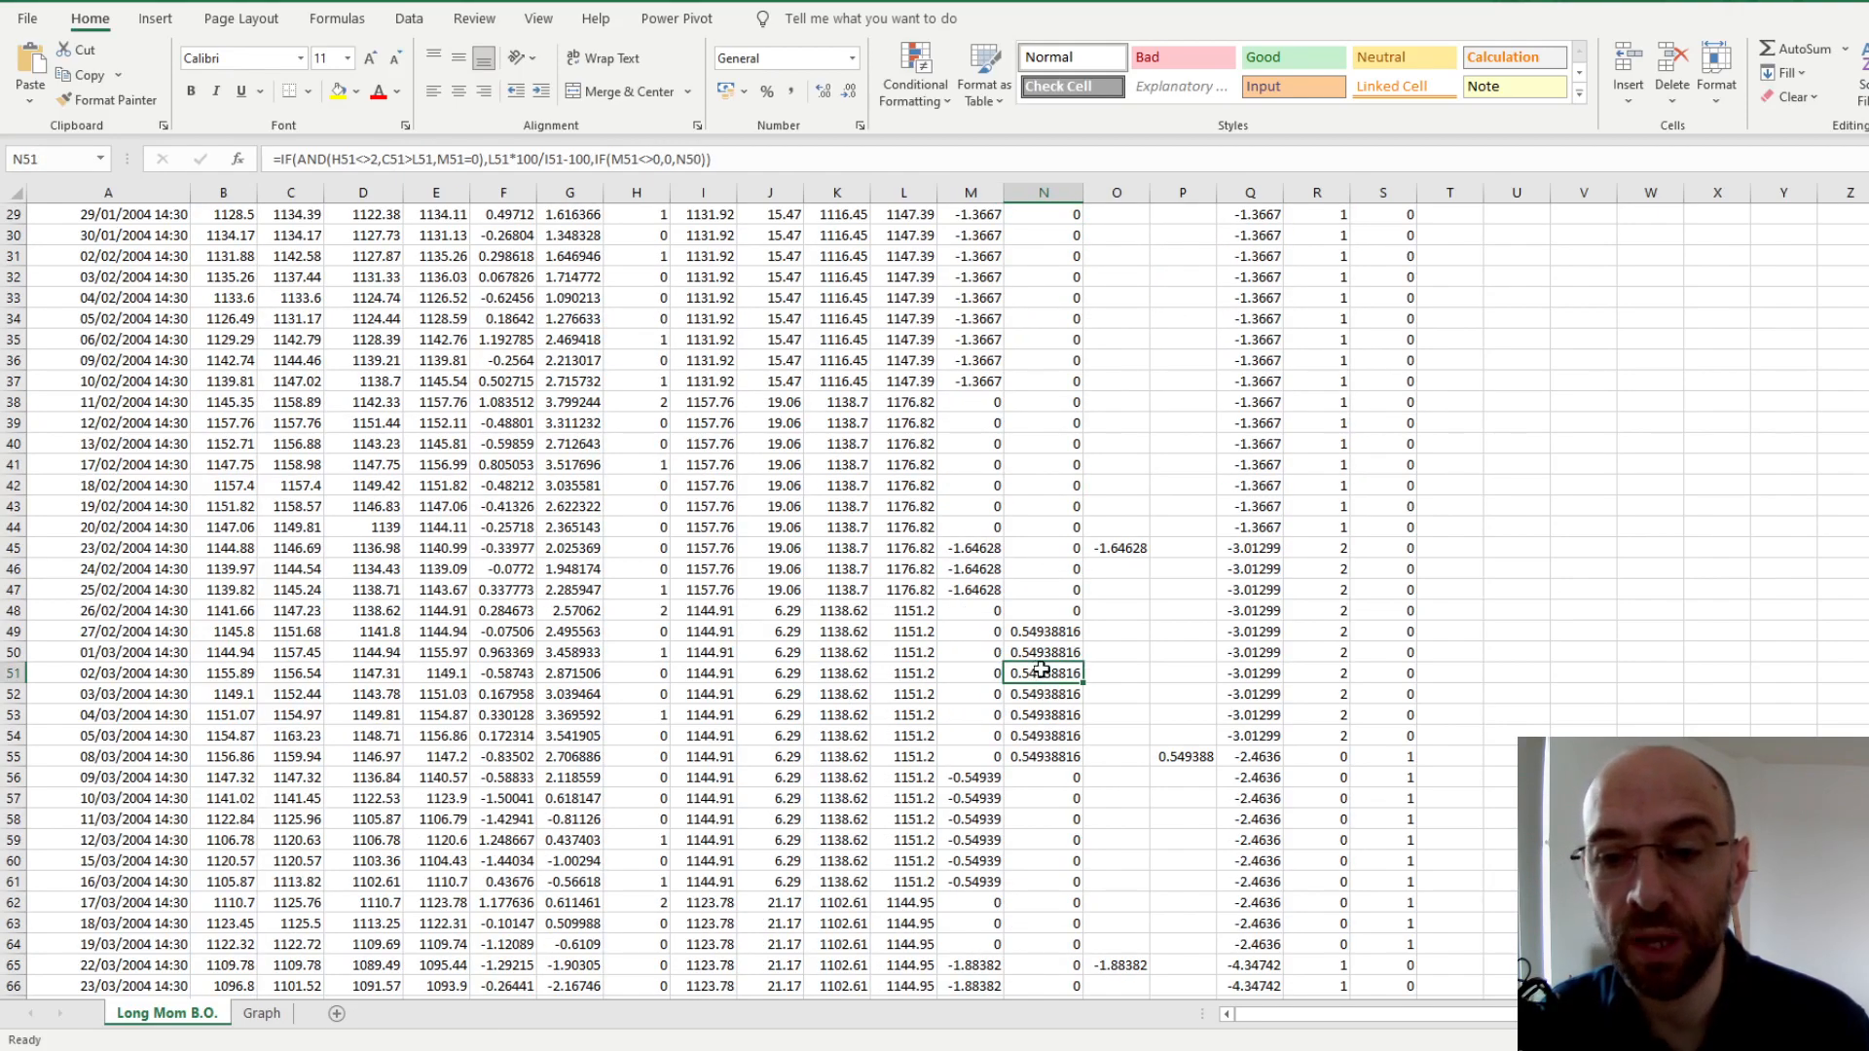
scroll(1032, 701, up, 9)
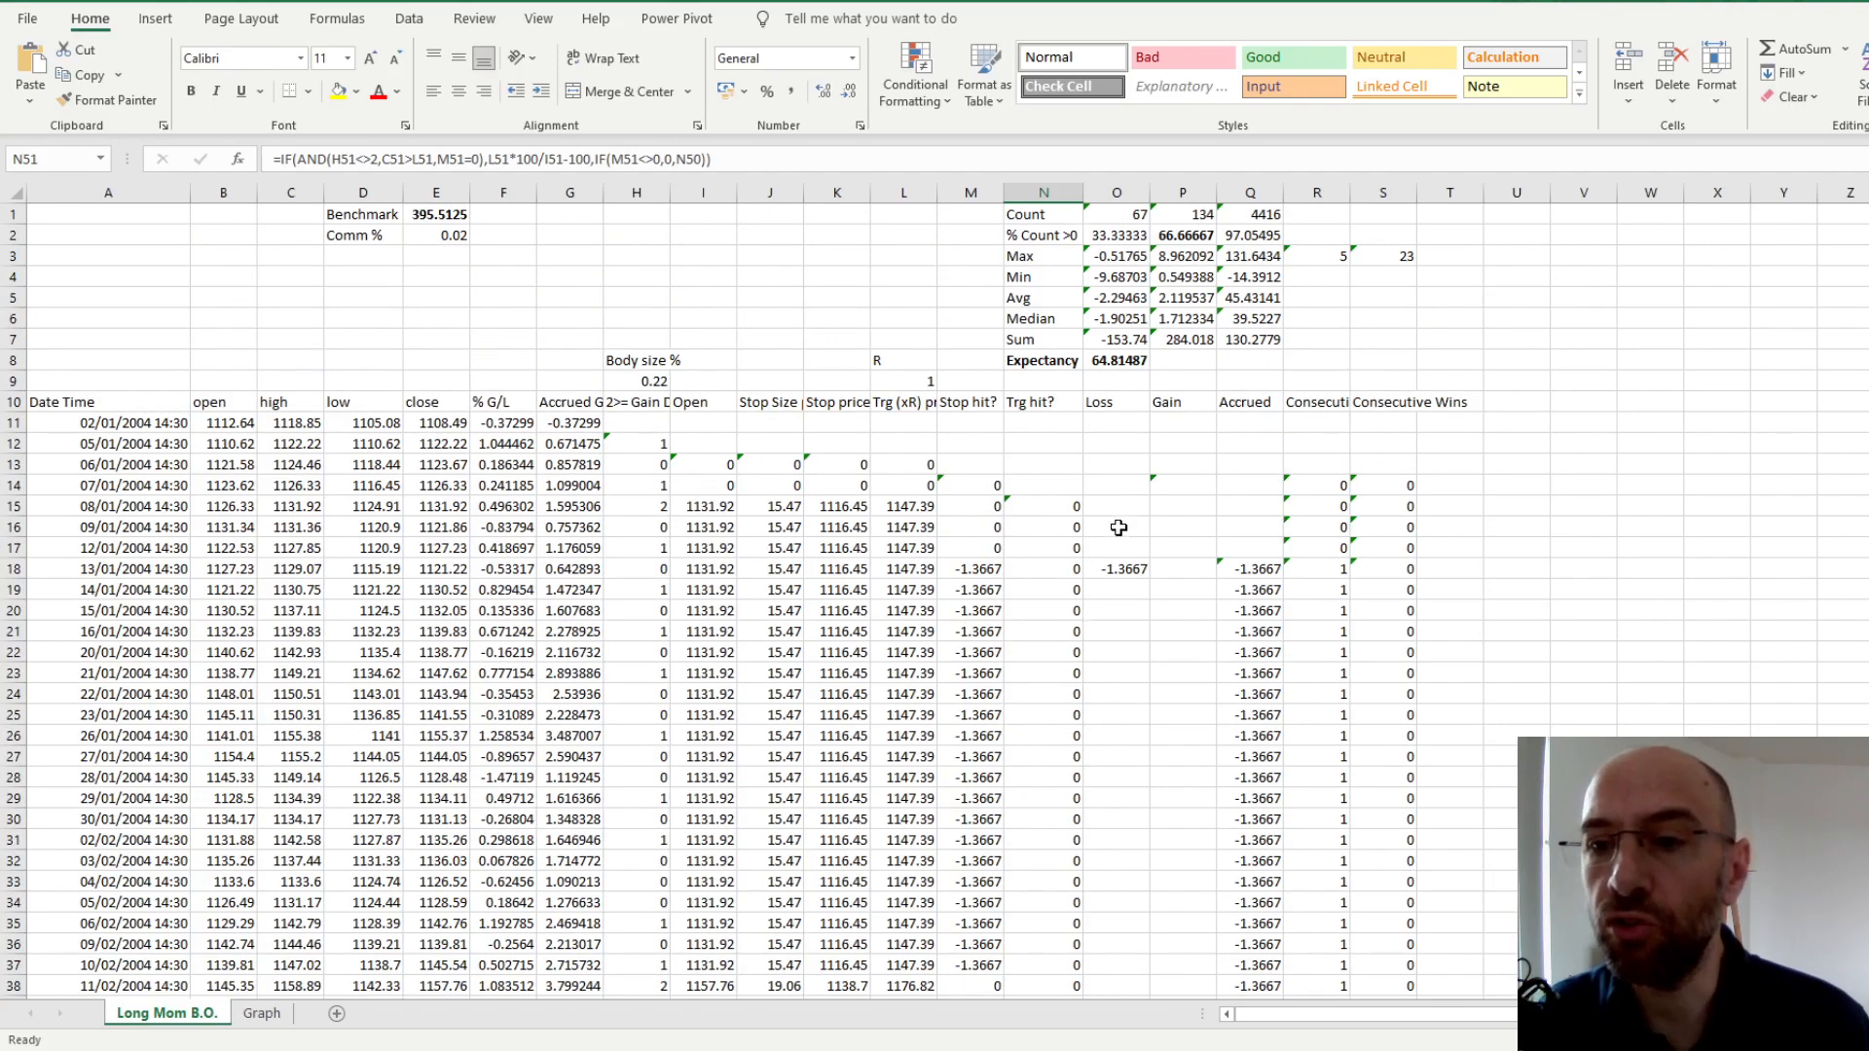
Look over the Loss and Gain columns, checking their headers and the formulas in rows 18 to 22
click(1119, 573)
click(1110, 403)
click(1194, 408)
click(1114, 570)
click(1098, 655)
click(1165, 633)
click(1122, 652)
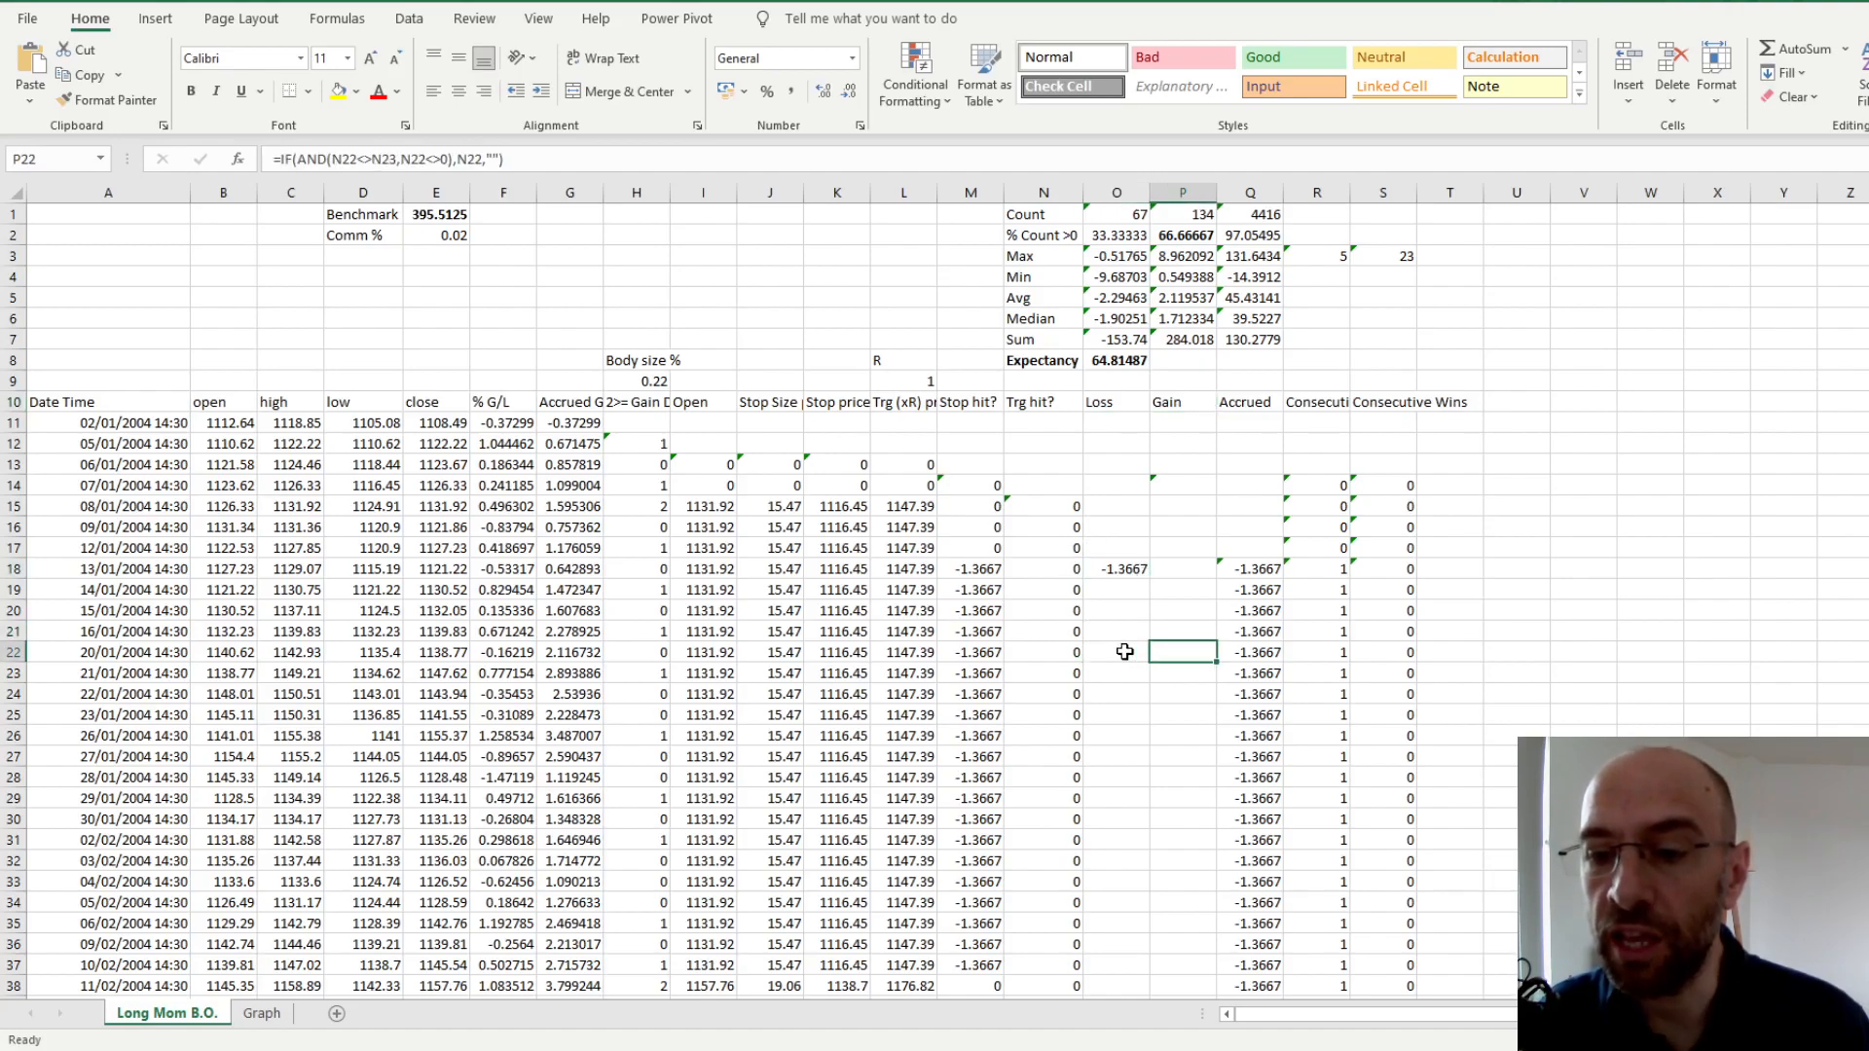
Follow the stop-hit formula from M18 to M20 and review the repeated values further down the column
click(969, 566)
key(Down)
key(Down)
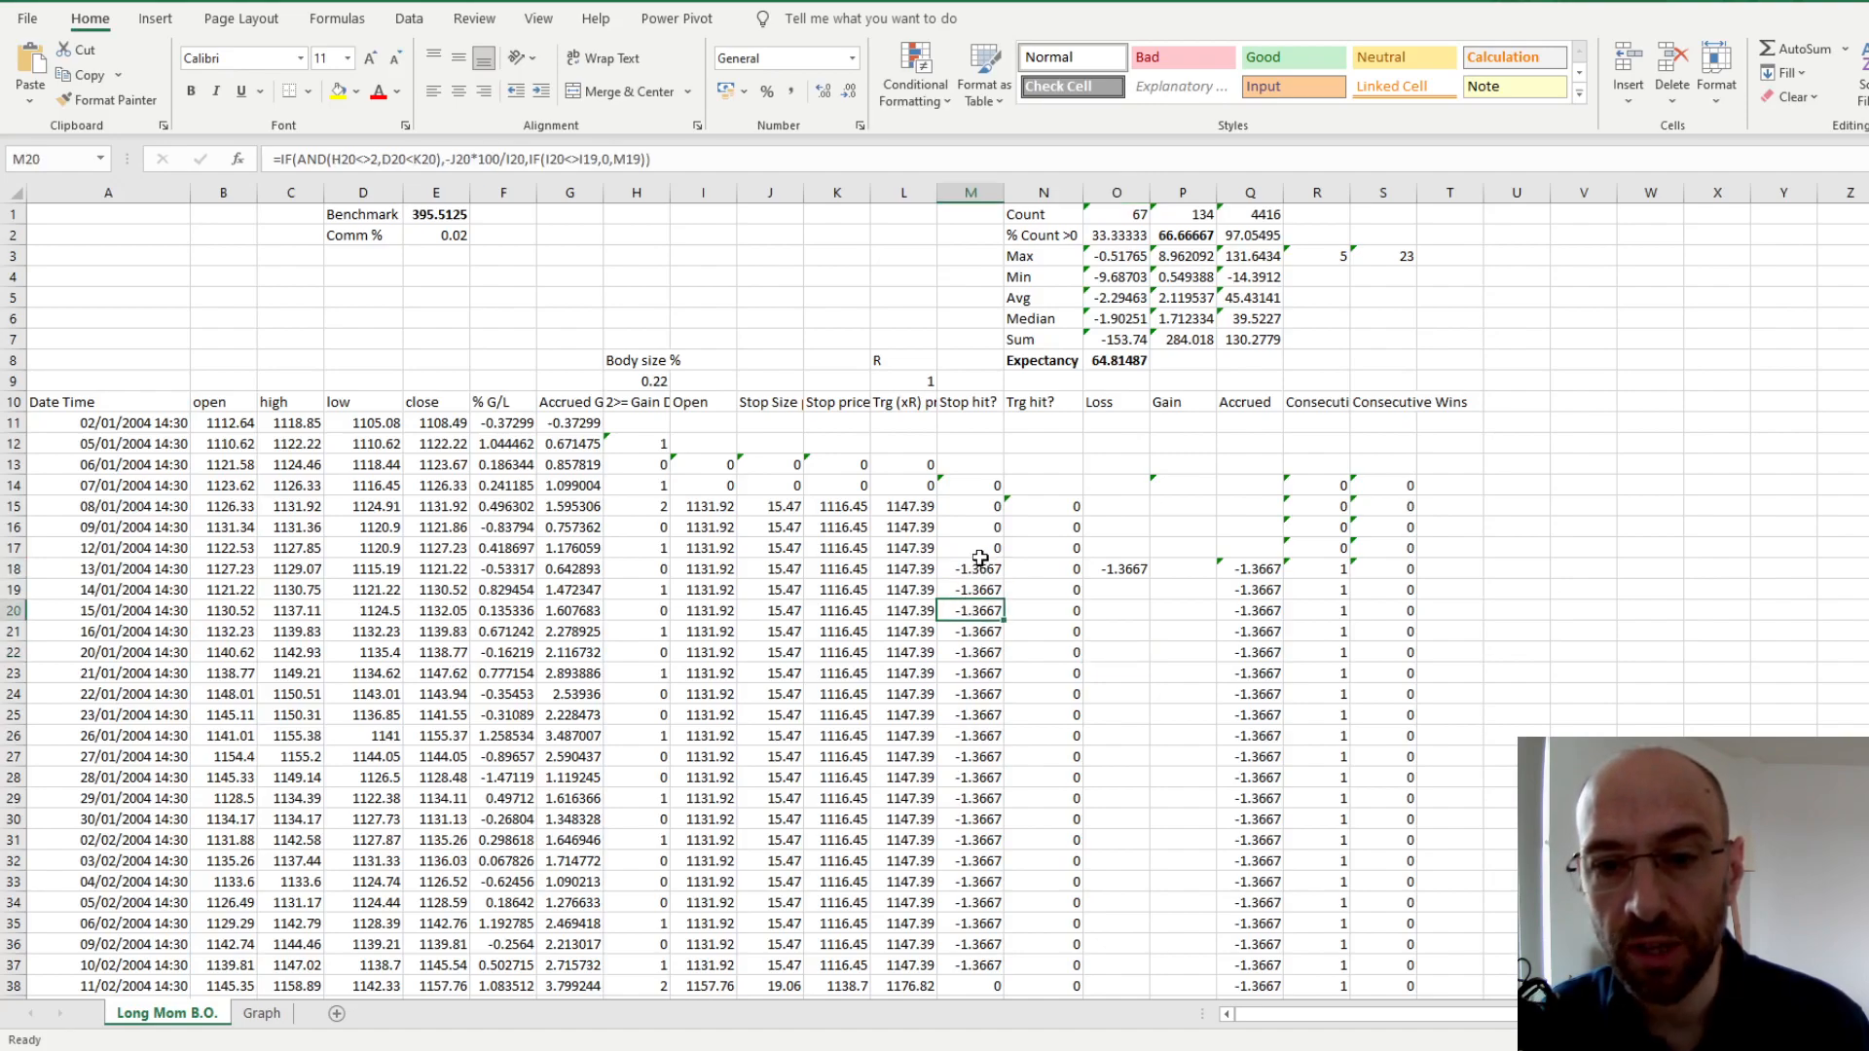
scroll(1056, 696, down, 10)
scroll(1056, 696, up, 10)
Compare the Loss formula in O18 with the Gain formula in P31 and neighbouring Gain cells
click(1111, 570)
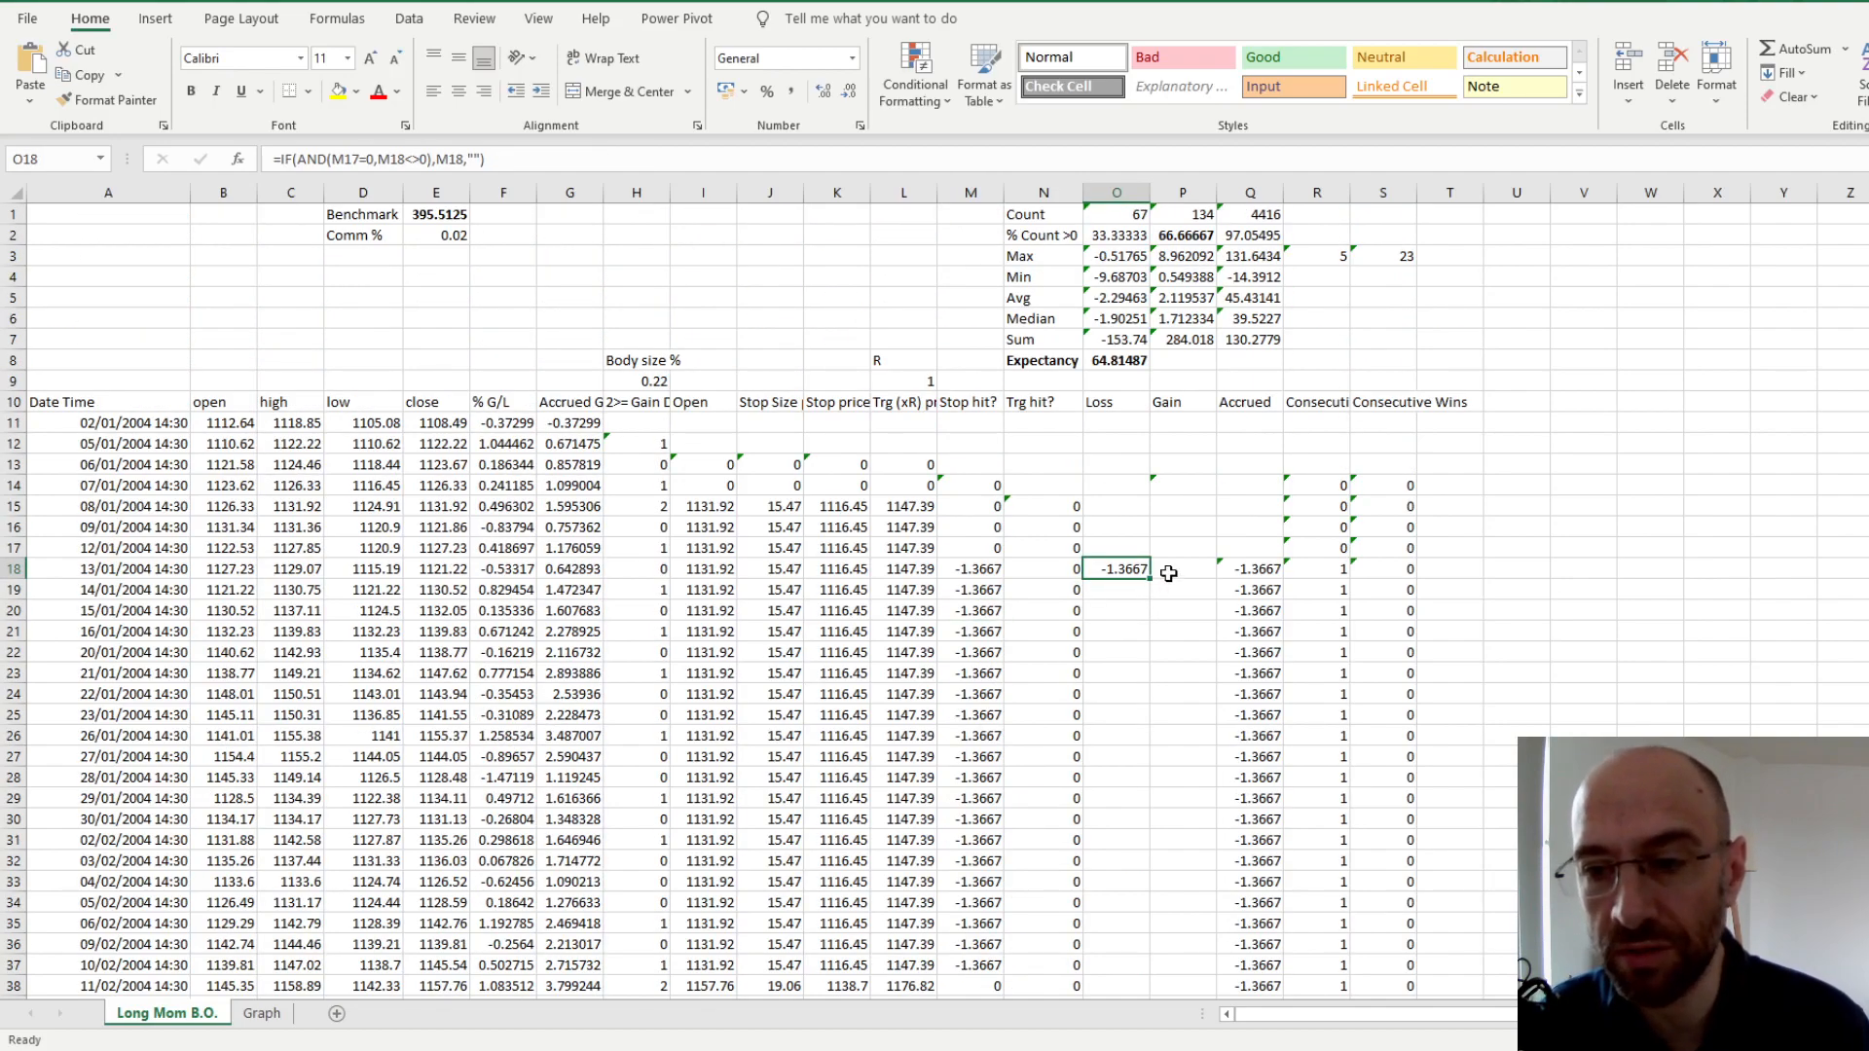
scroll(1202, 568, down, 5)
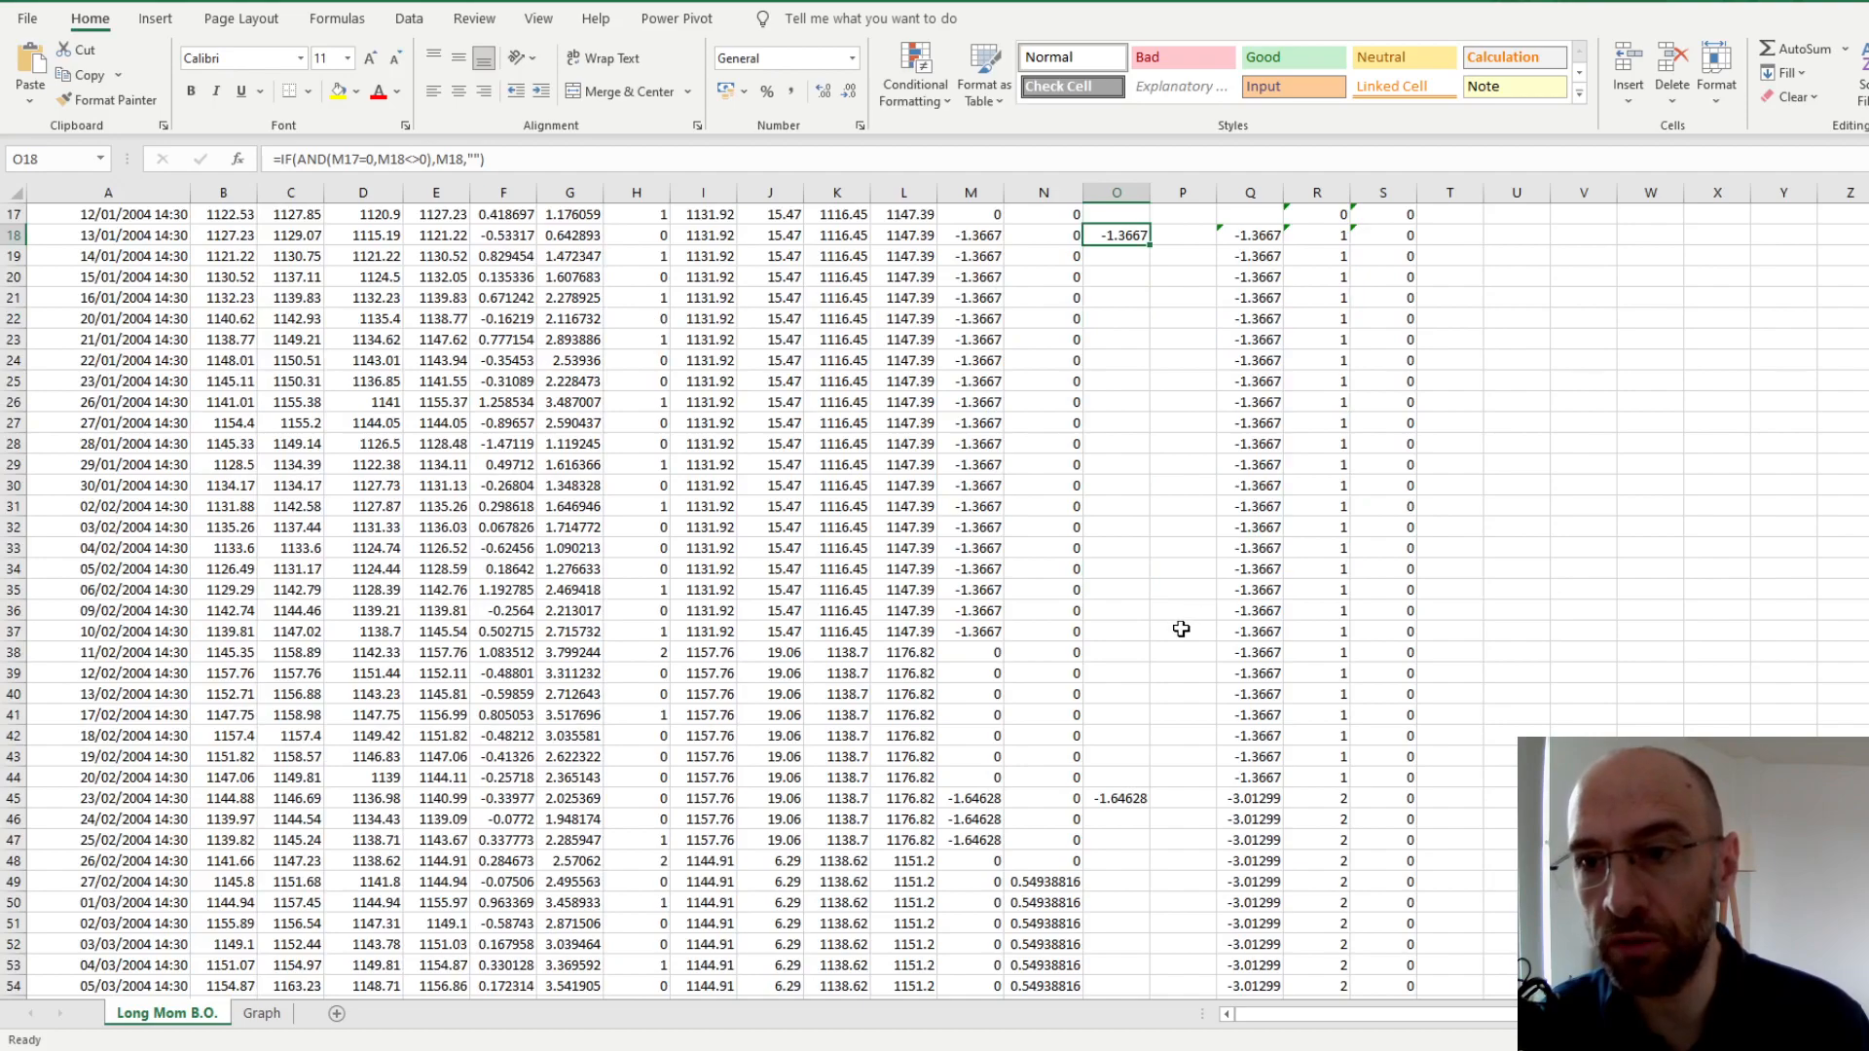
click(1197, 763)
click(1181, 500)
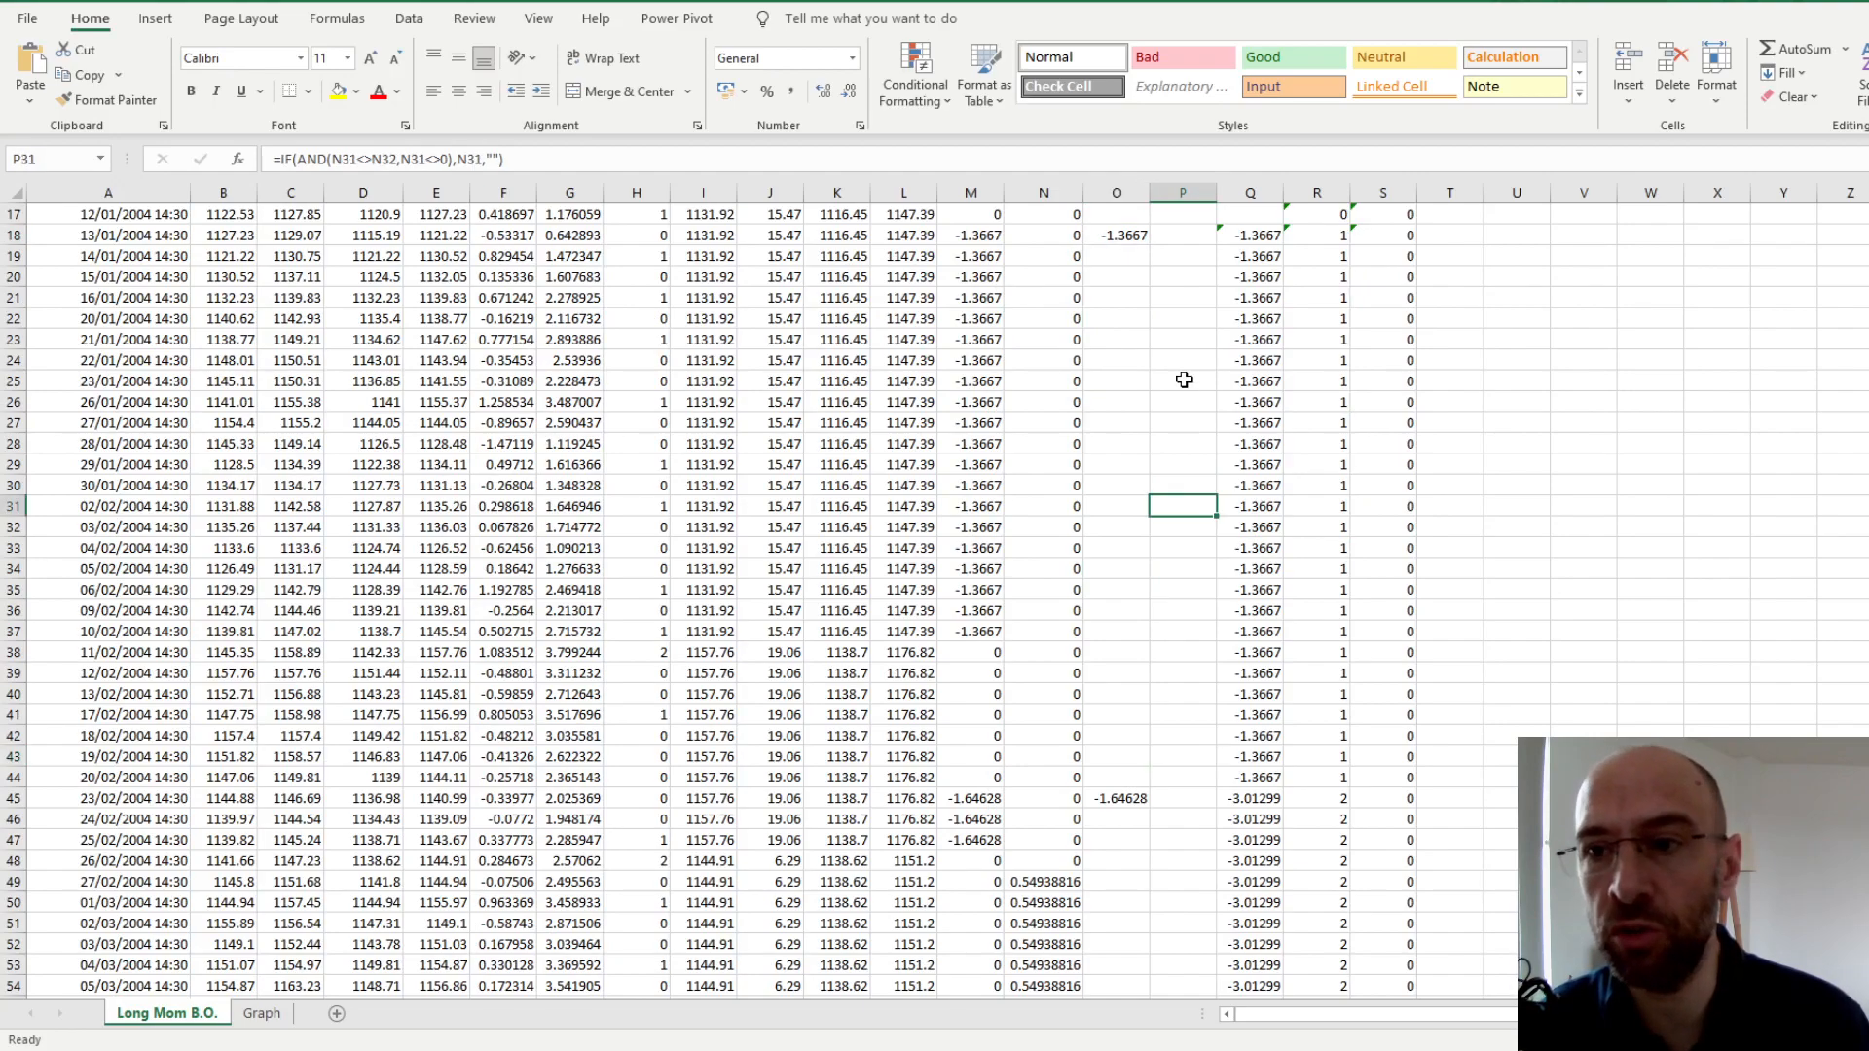
scroll(1184, 379, up, 4)
click(1177, 481)
Examine the cells referenced by the Loss formula in O18, and check the Gain formula in P18
click(1117, 483)
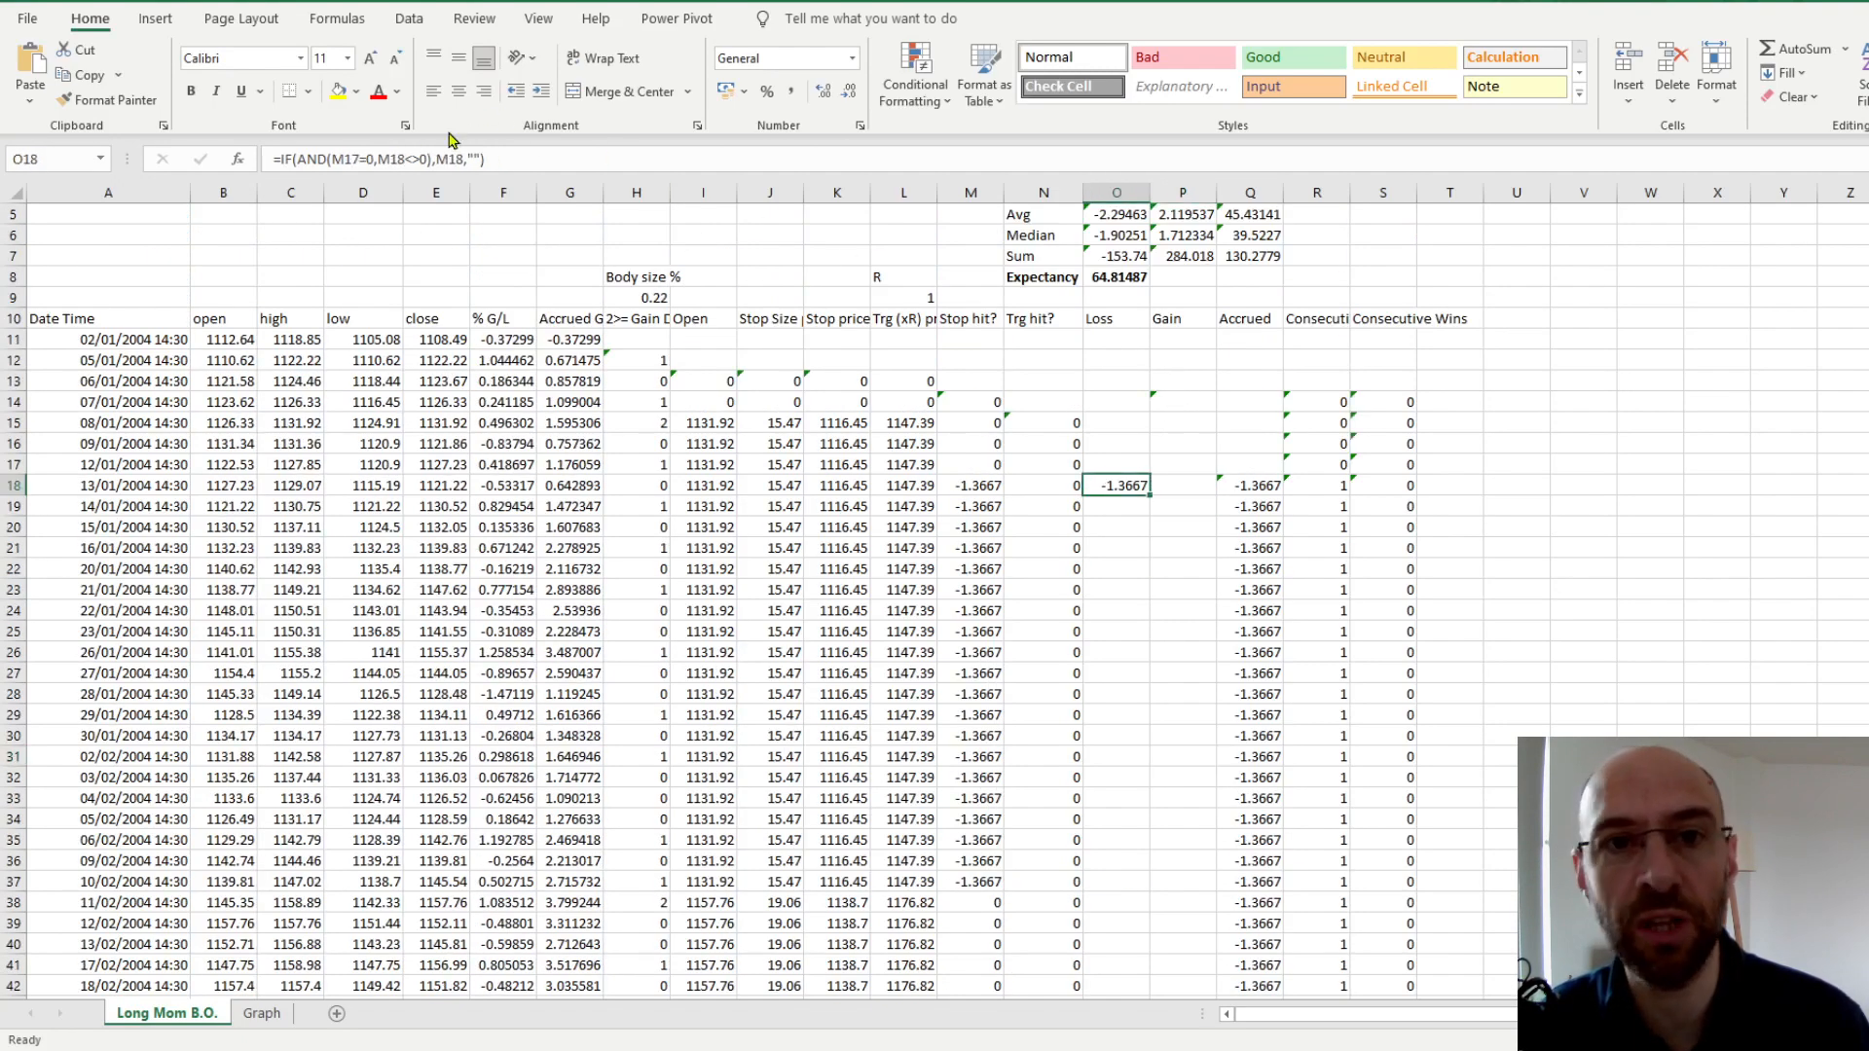
drag(500, 159, 260, 168)
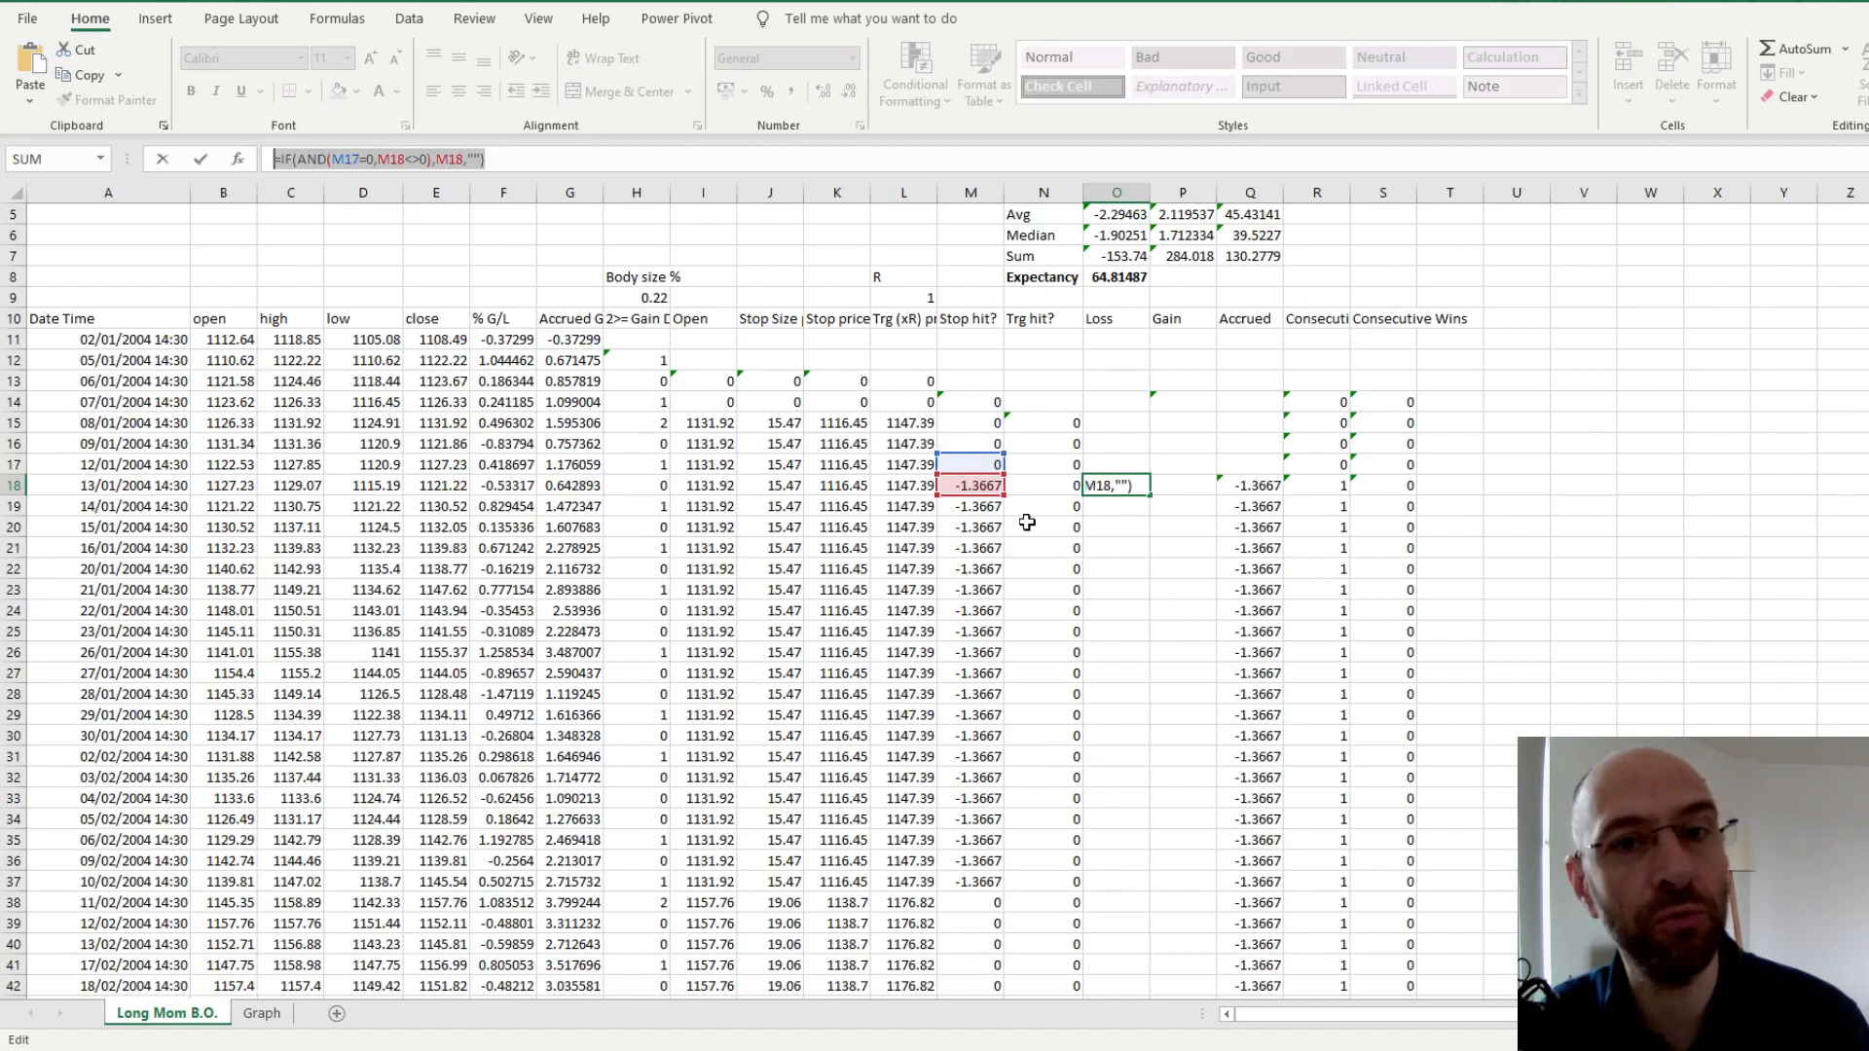
key(Escape)
click(1191, 489)
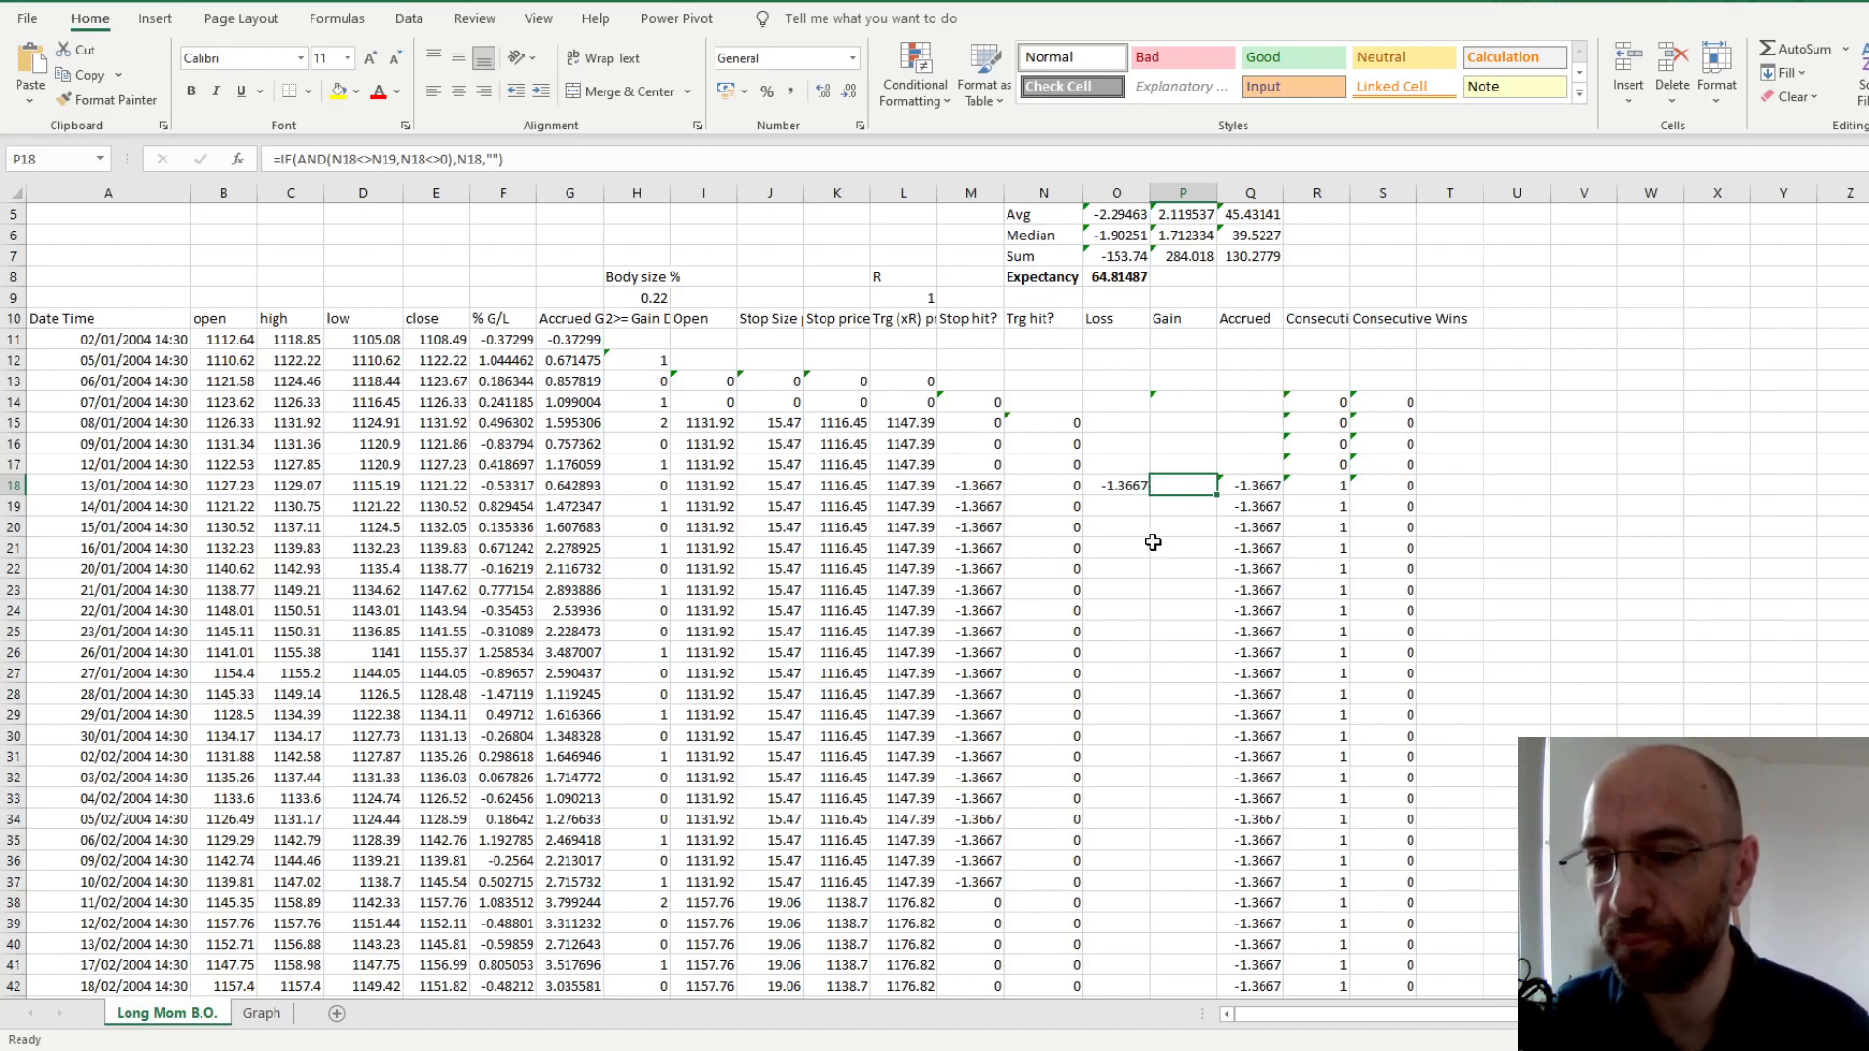
Check the Accrued formula in Q18 and follow the running total down column Q to about row 158
click(1256, 487)
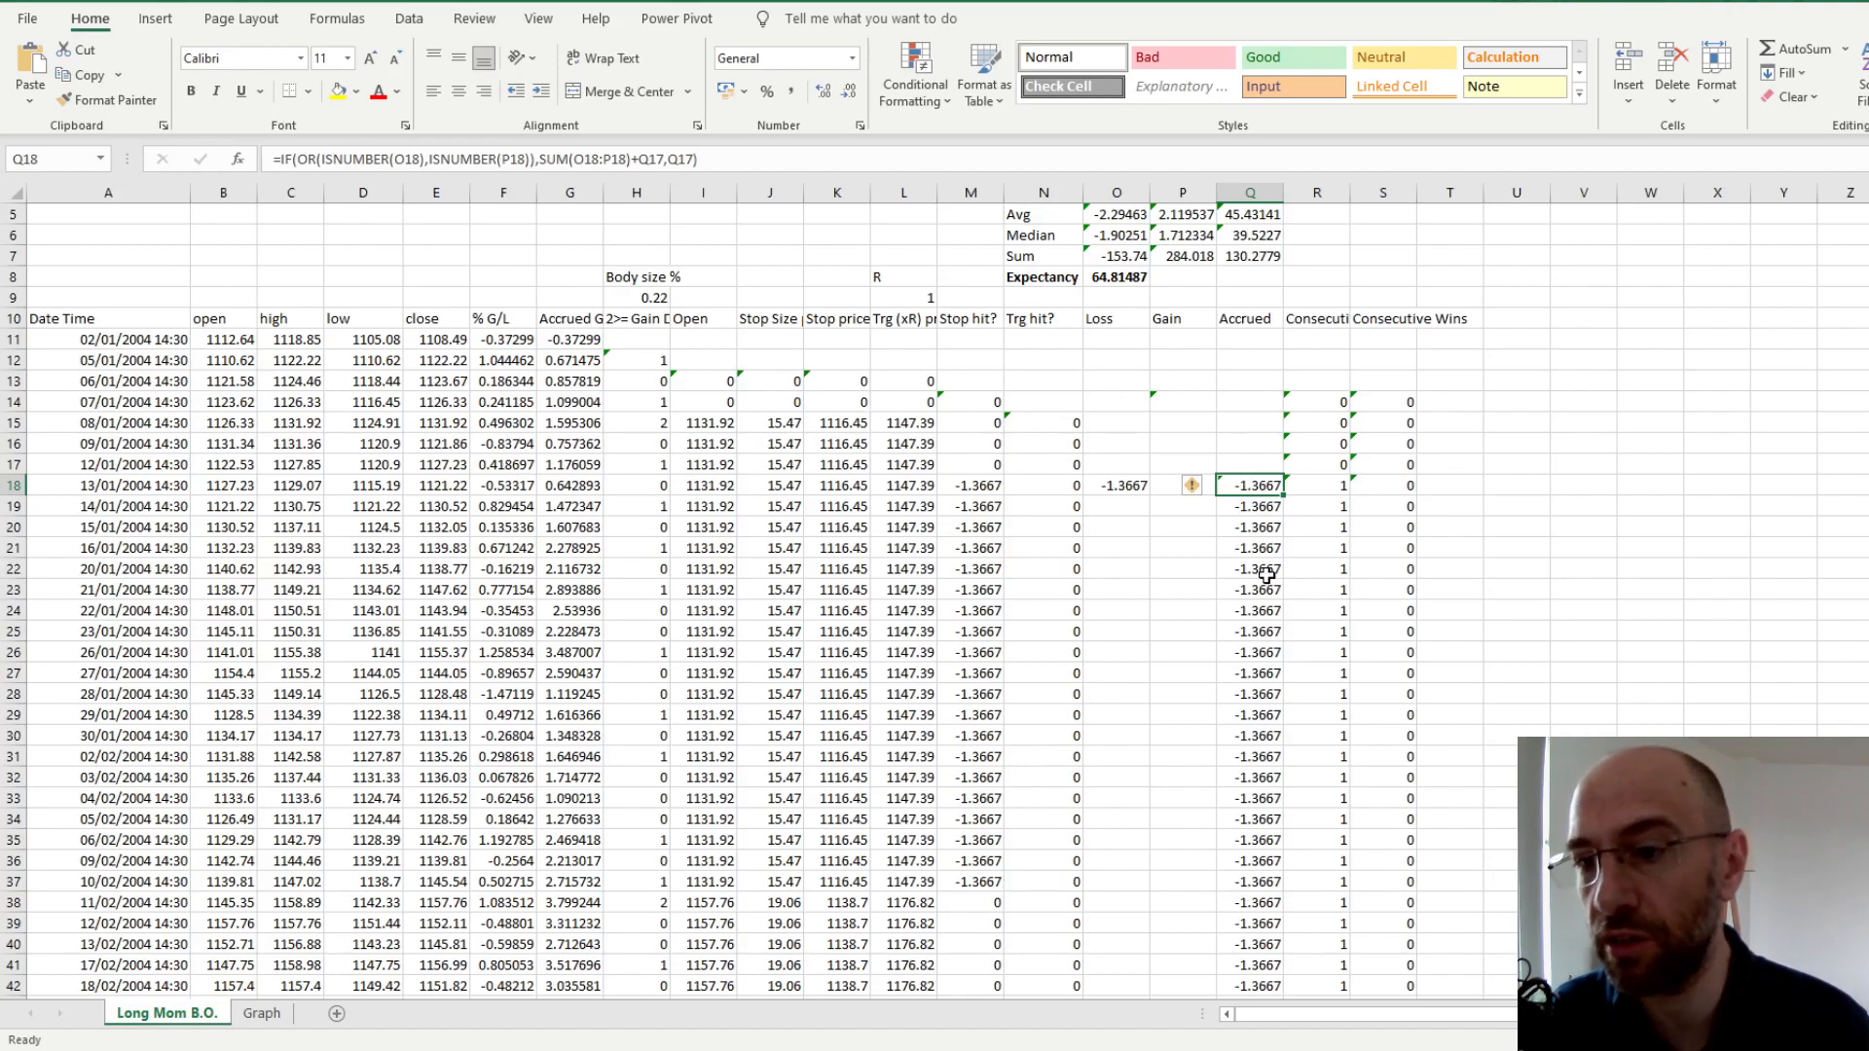
scroll(1267, 576, down, 7)
scroll(1283, 463, up, 7)
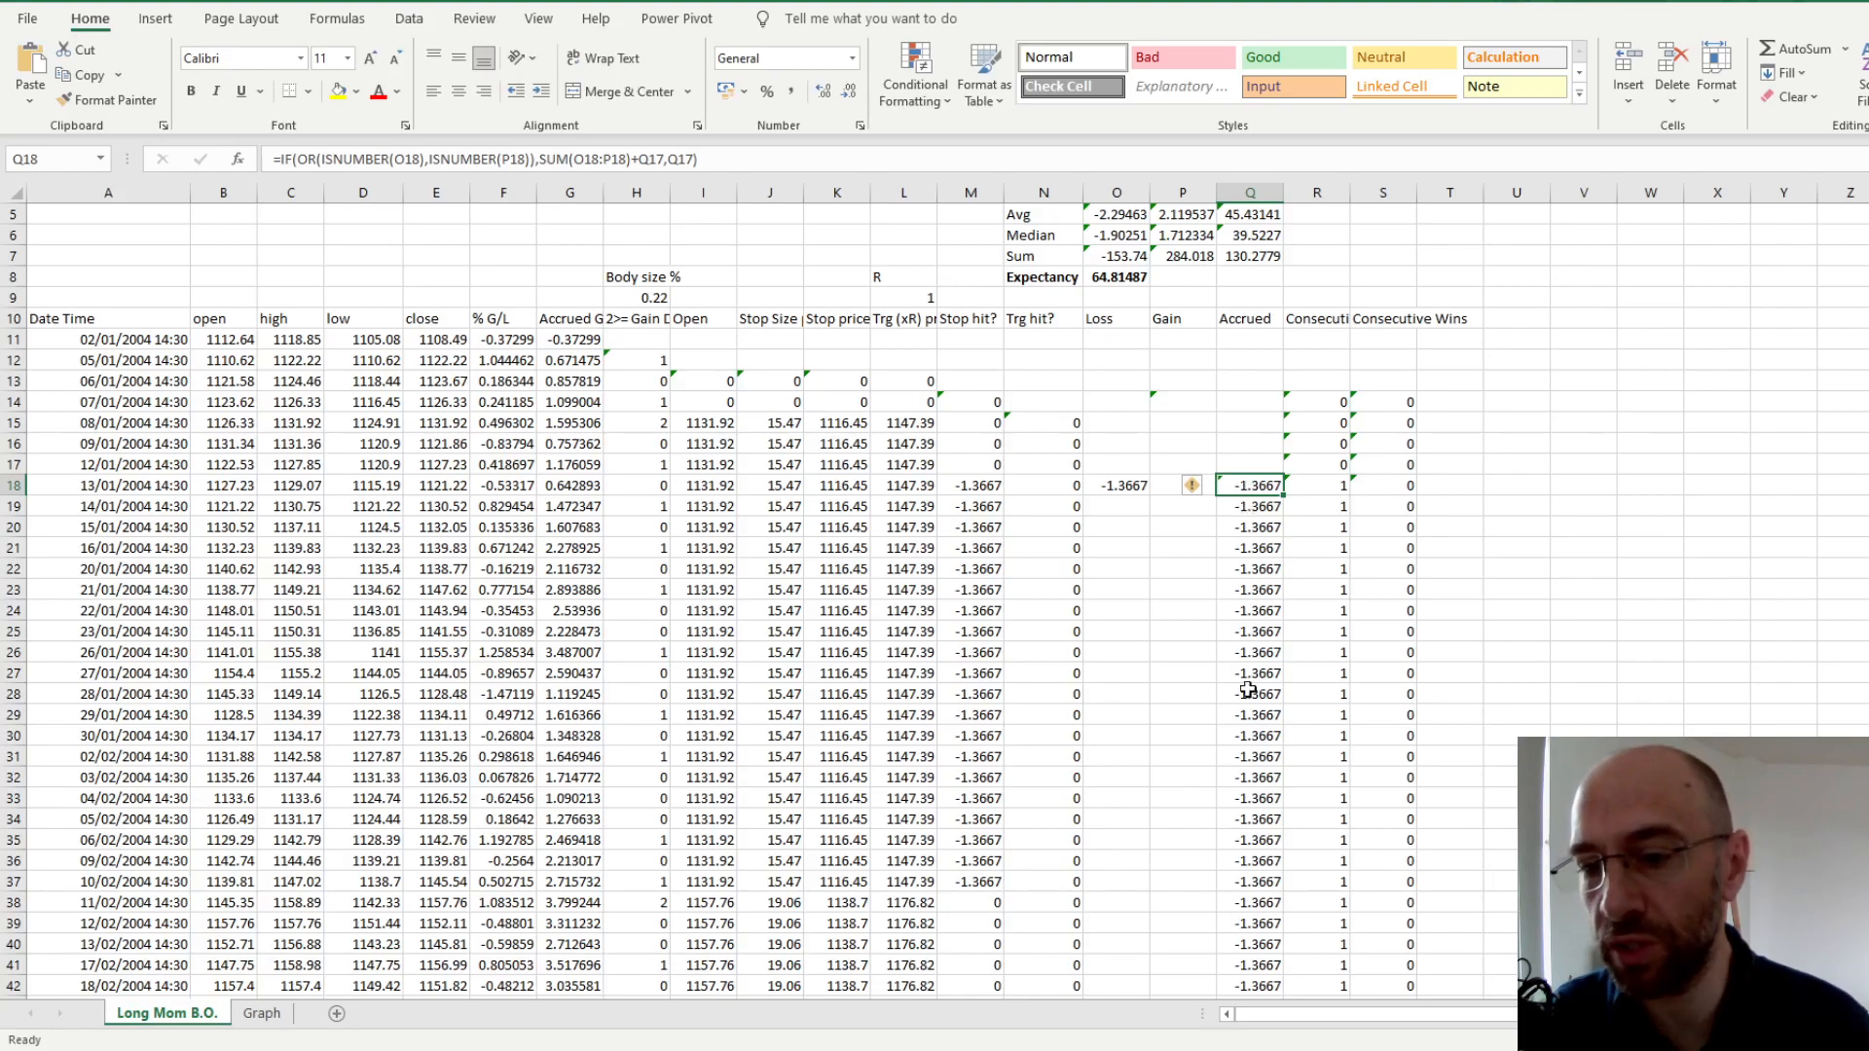
scroll(1250, 681, down, 7)
scroll(1239, 756, down, 20)
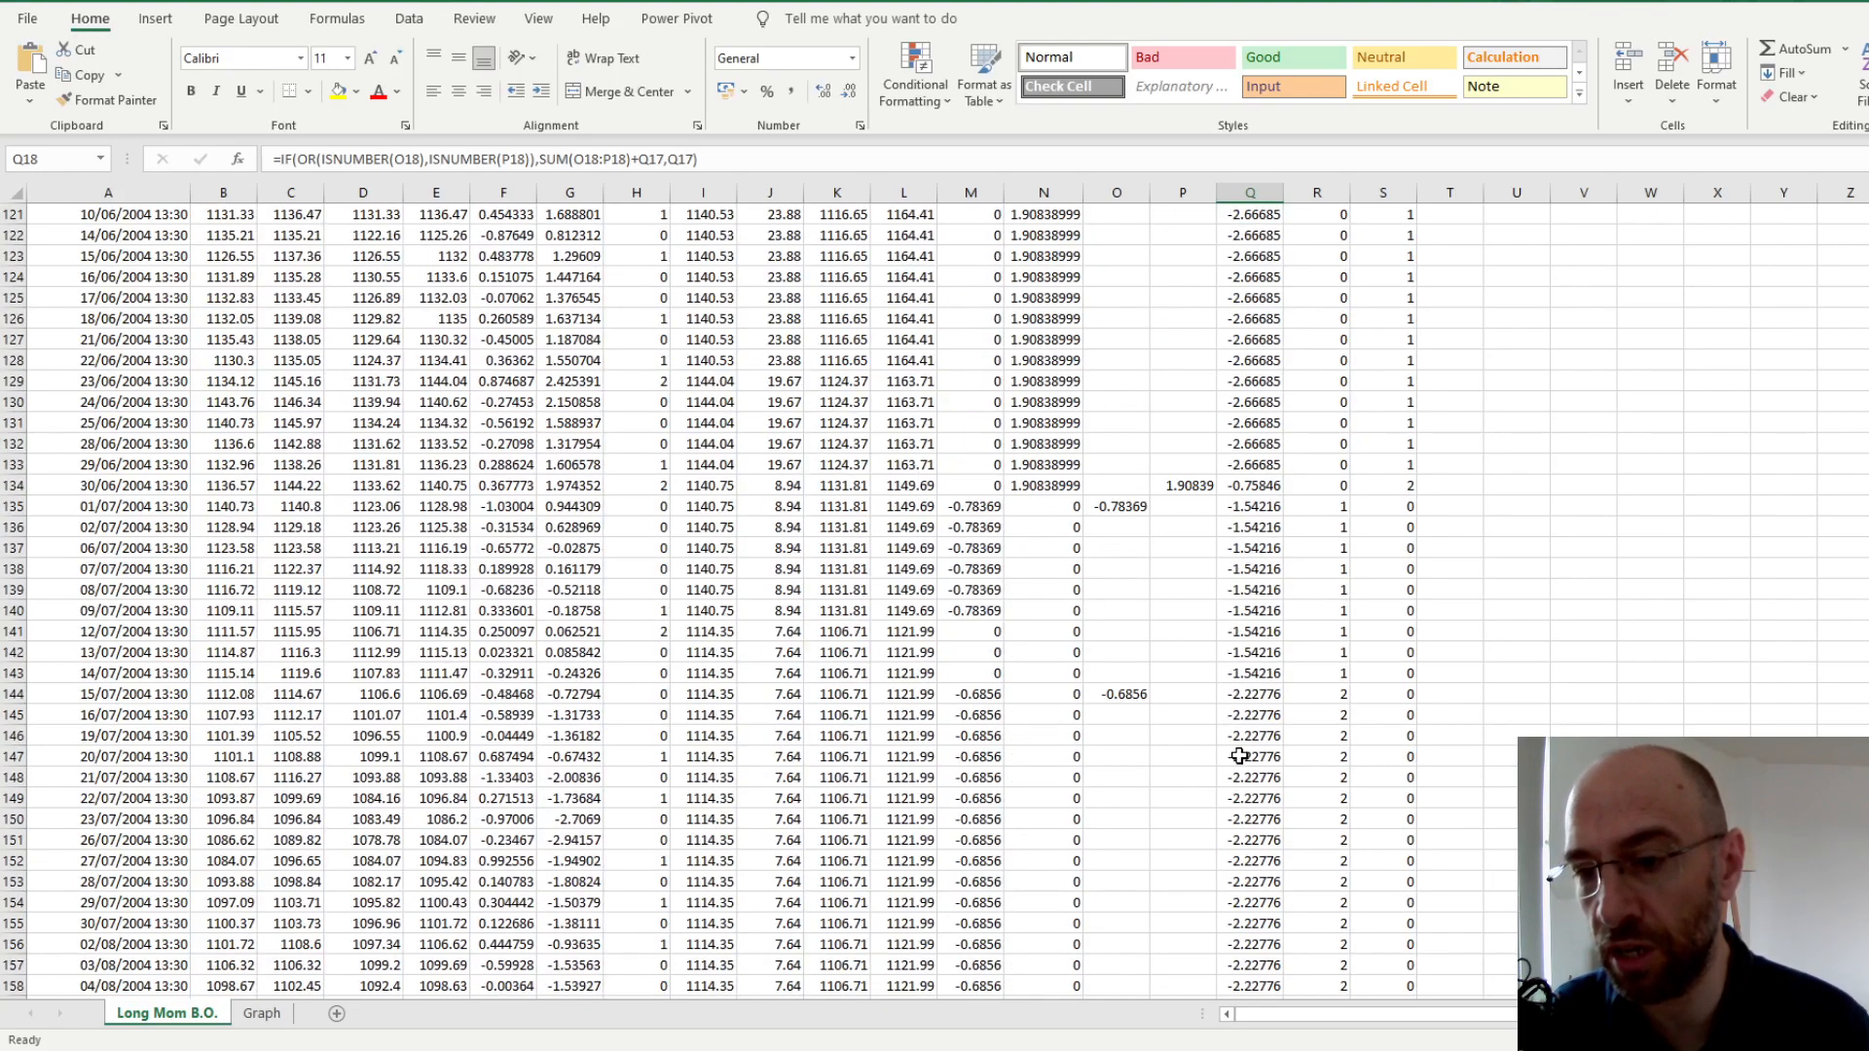
scroll(1239, 756, up, 20)
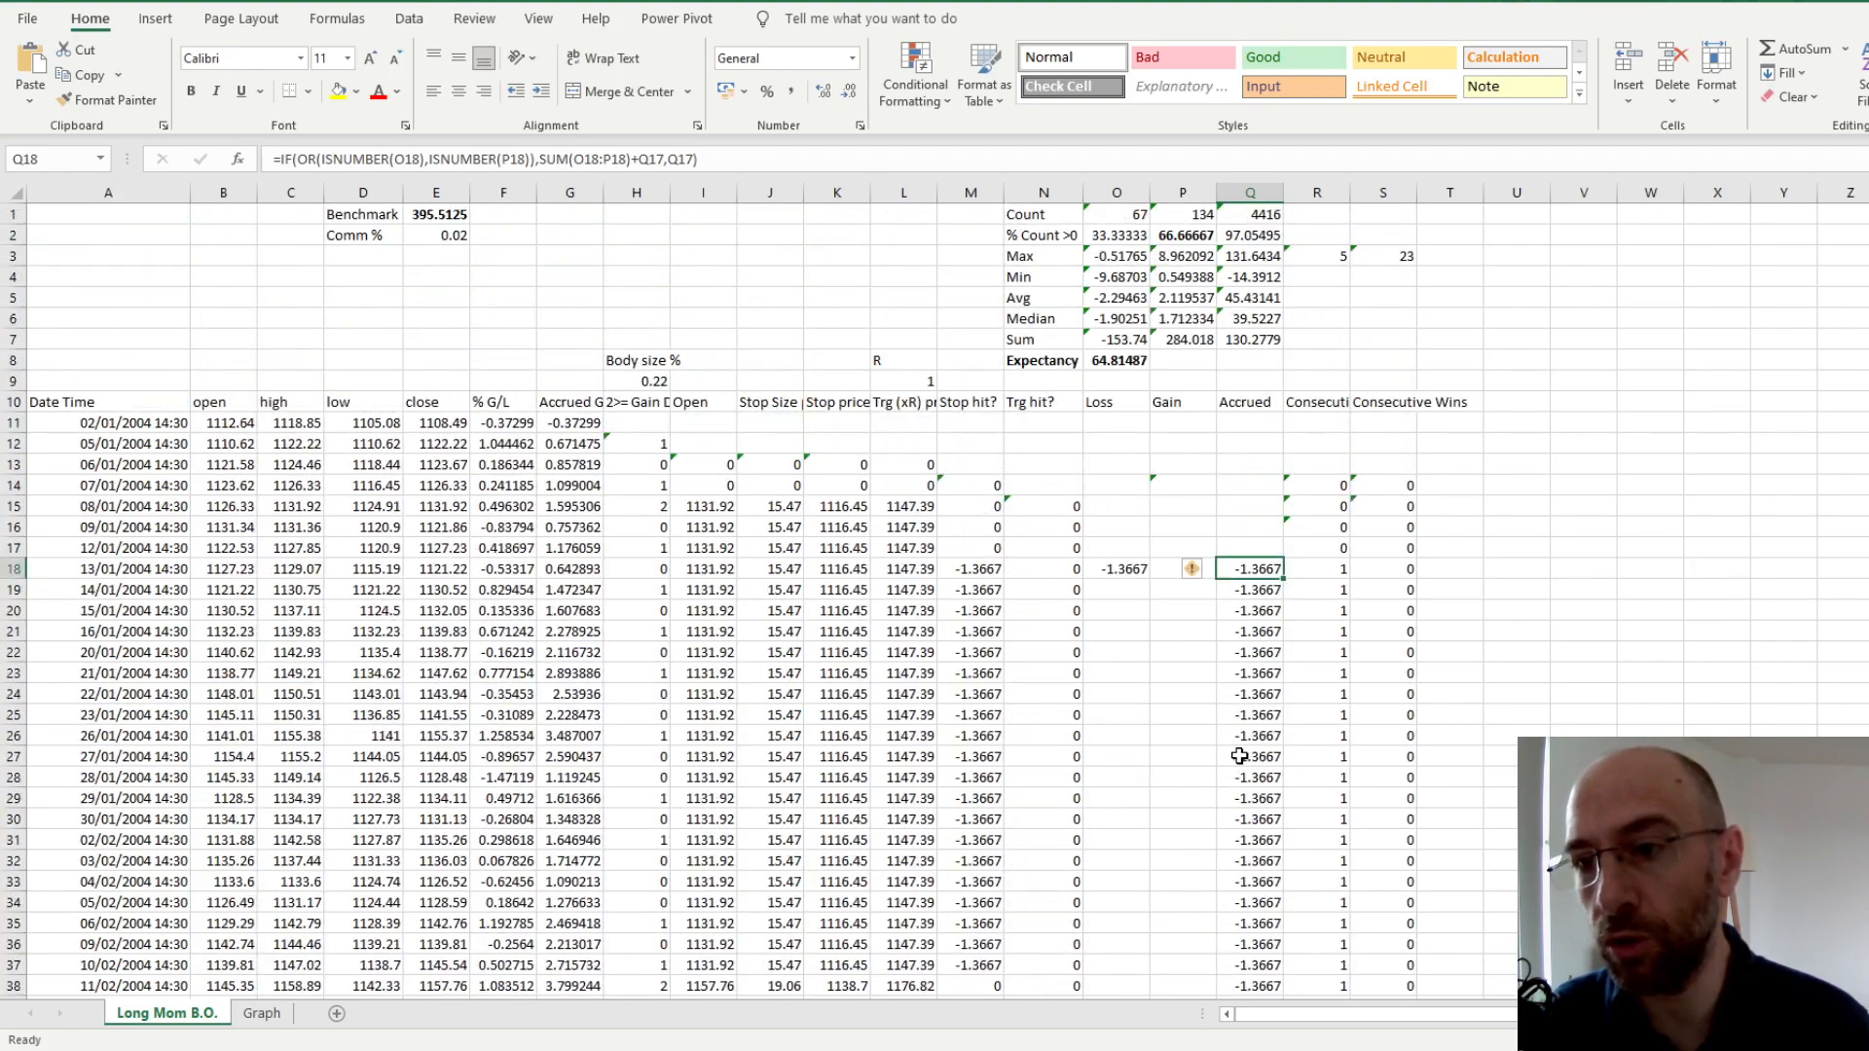
Check the formula in R18 and widen column R to fit its full Consecutive Losses header
click(1306, 566)
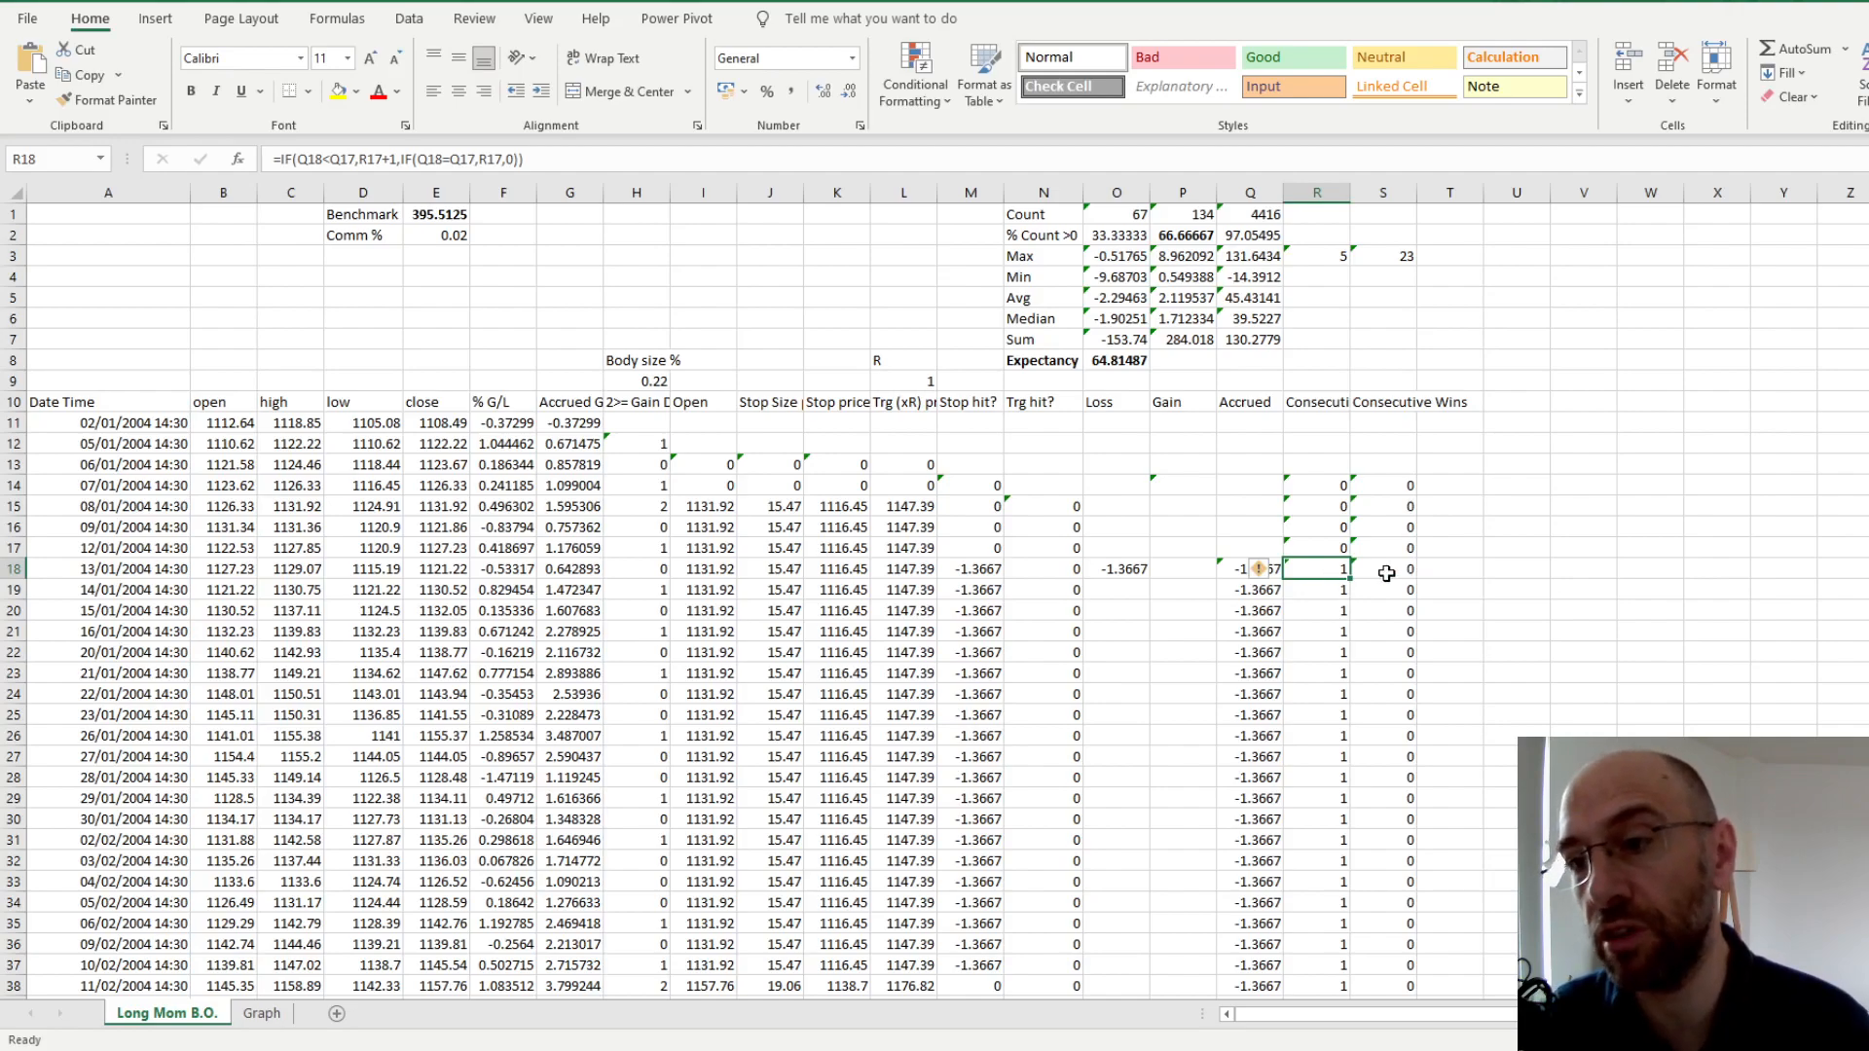
click(1313, 404)
drag(1350, 192, 1531, 194)
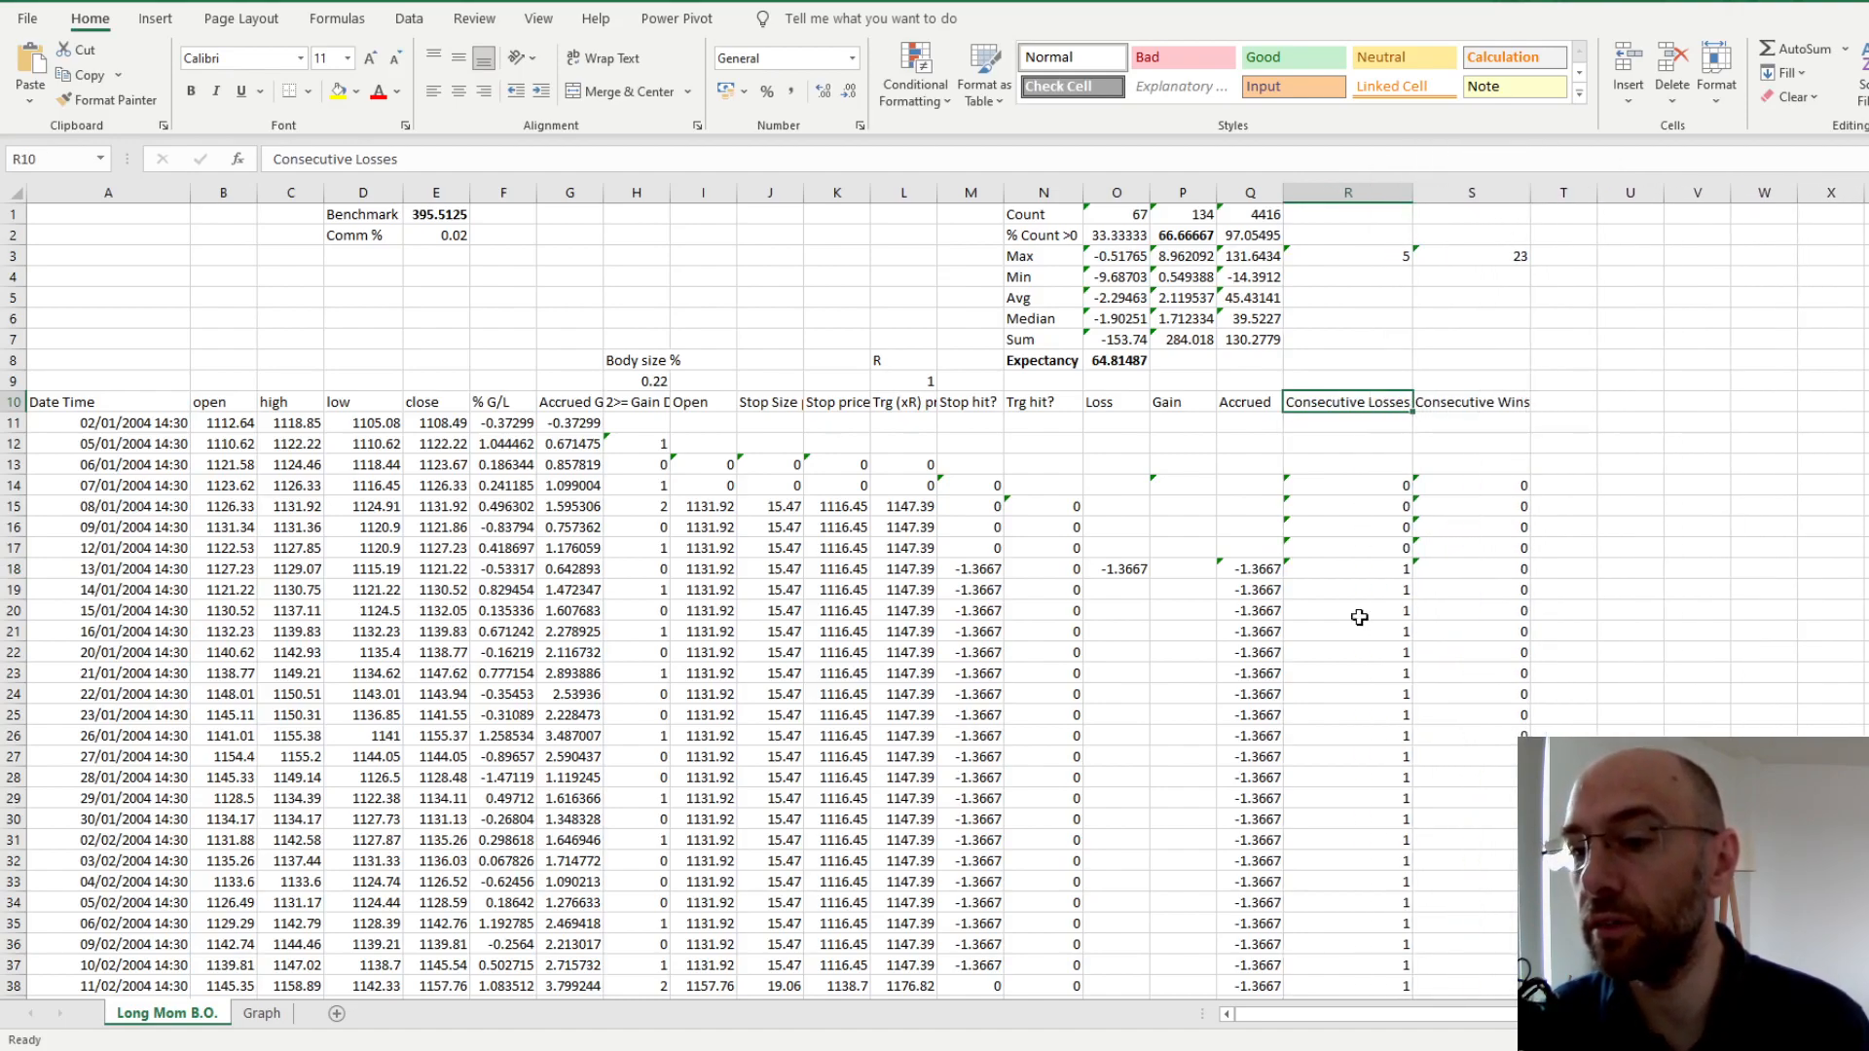
Review the consecutive losses and wins formulas in R18 and S18 and their maximums in R3 and S3
click(1492, 586)
click(1373, 578)
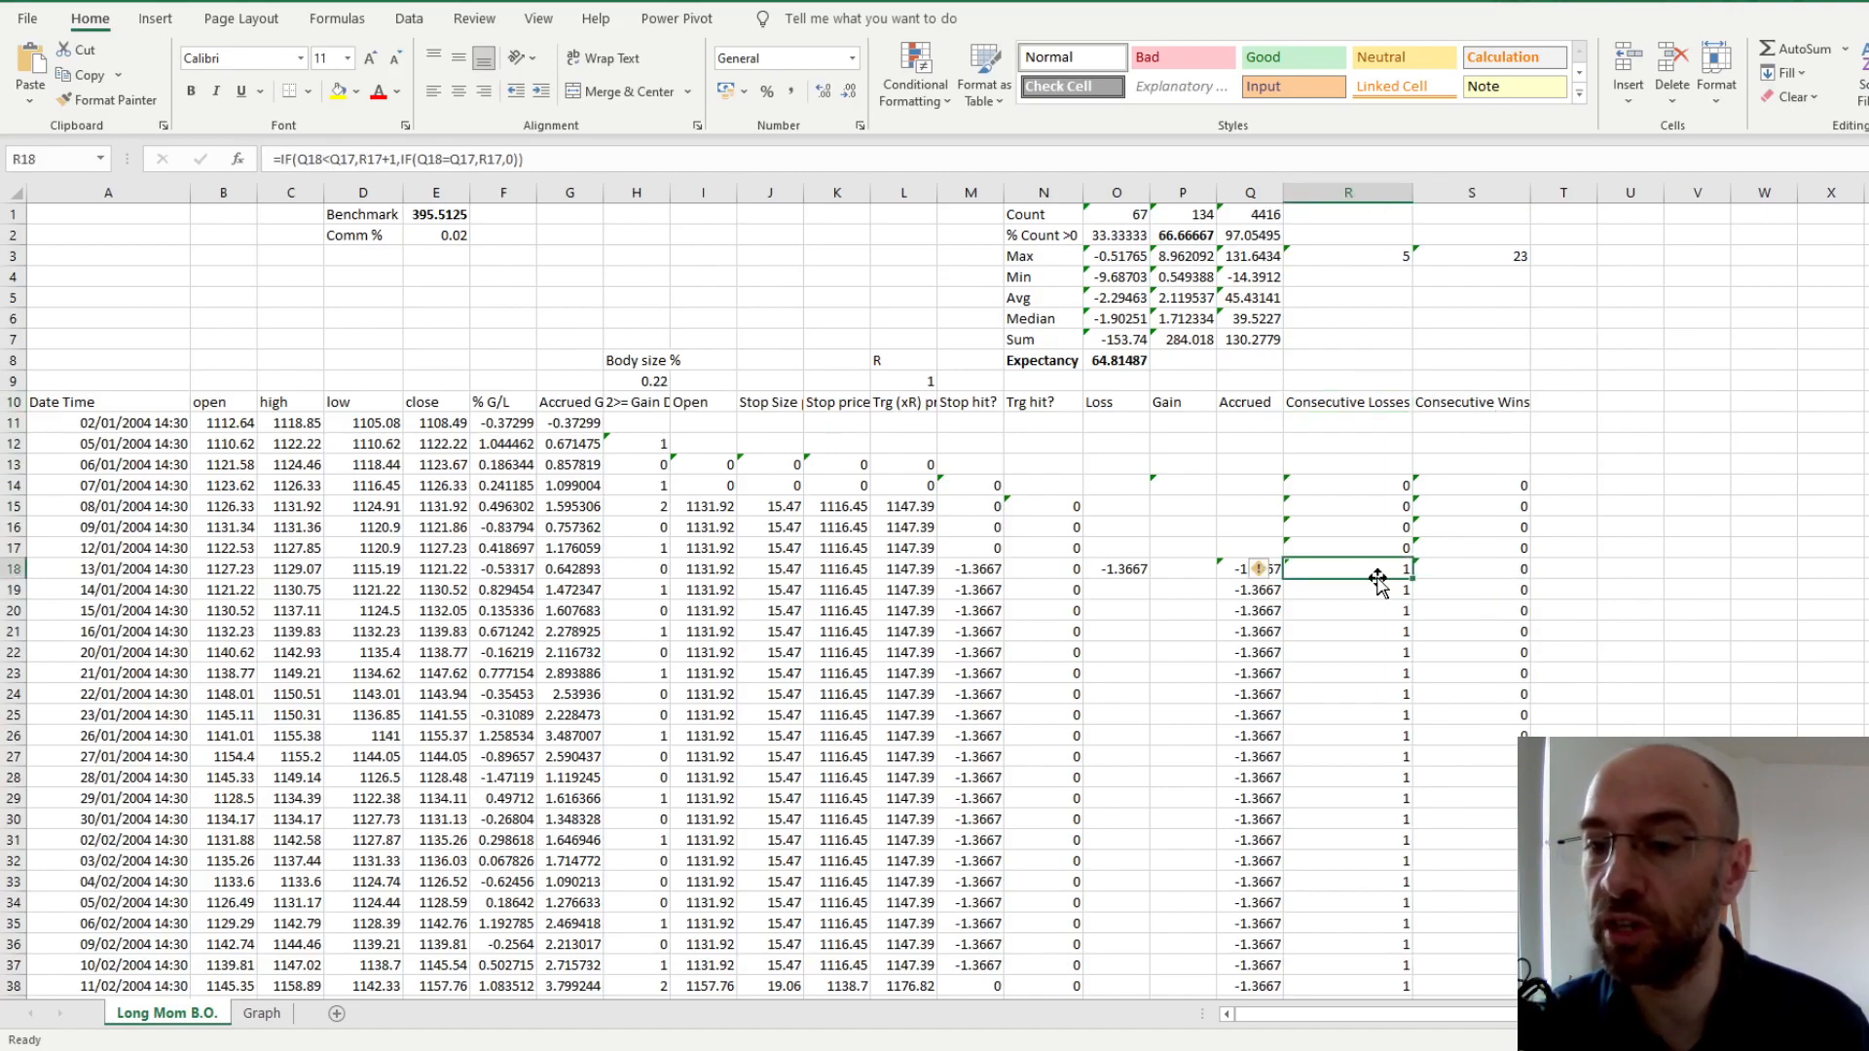
click(1455, 568)
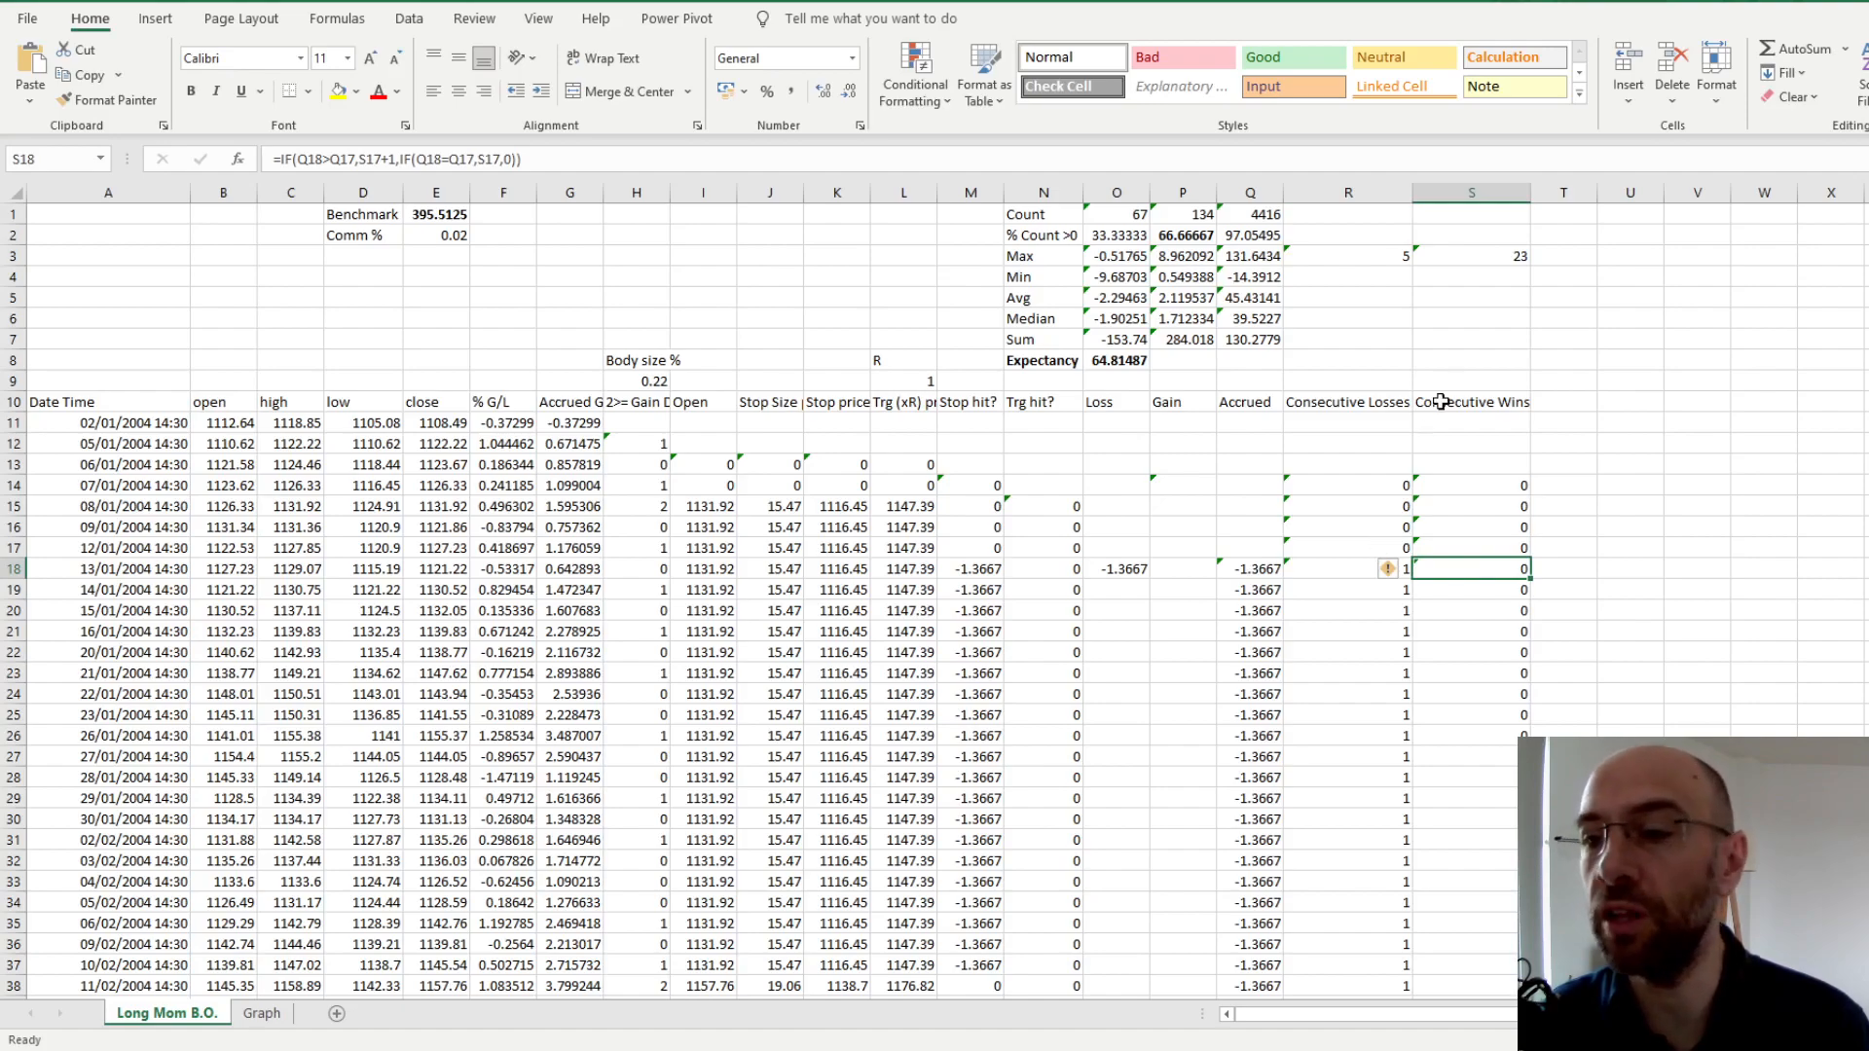
click(1321, 258)
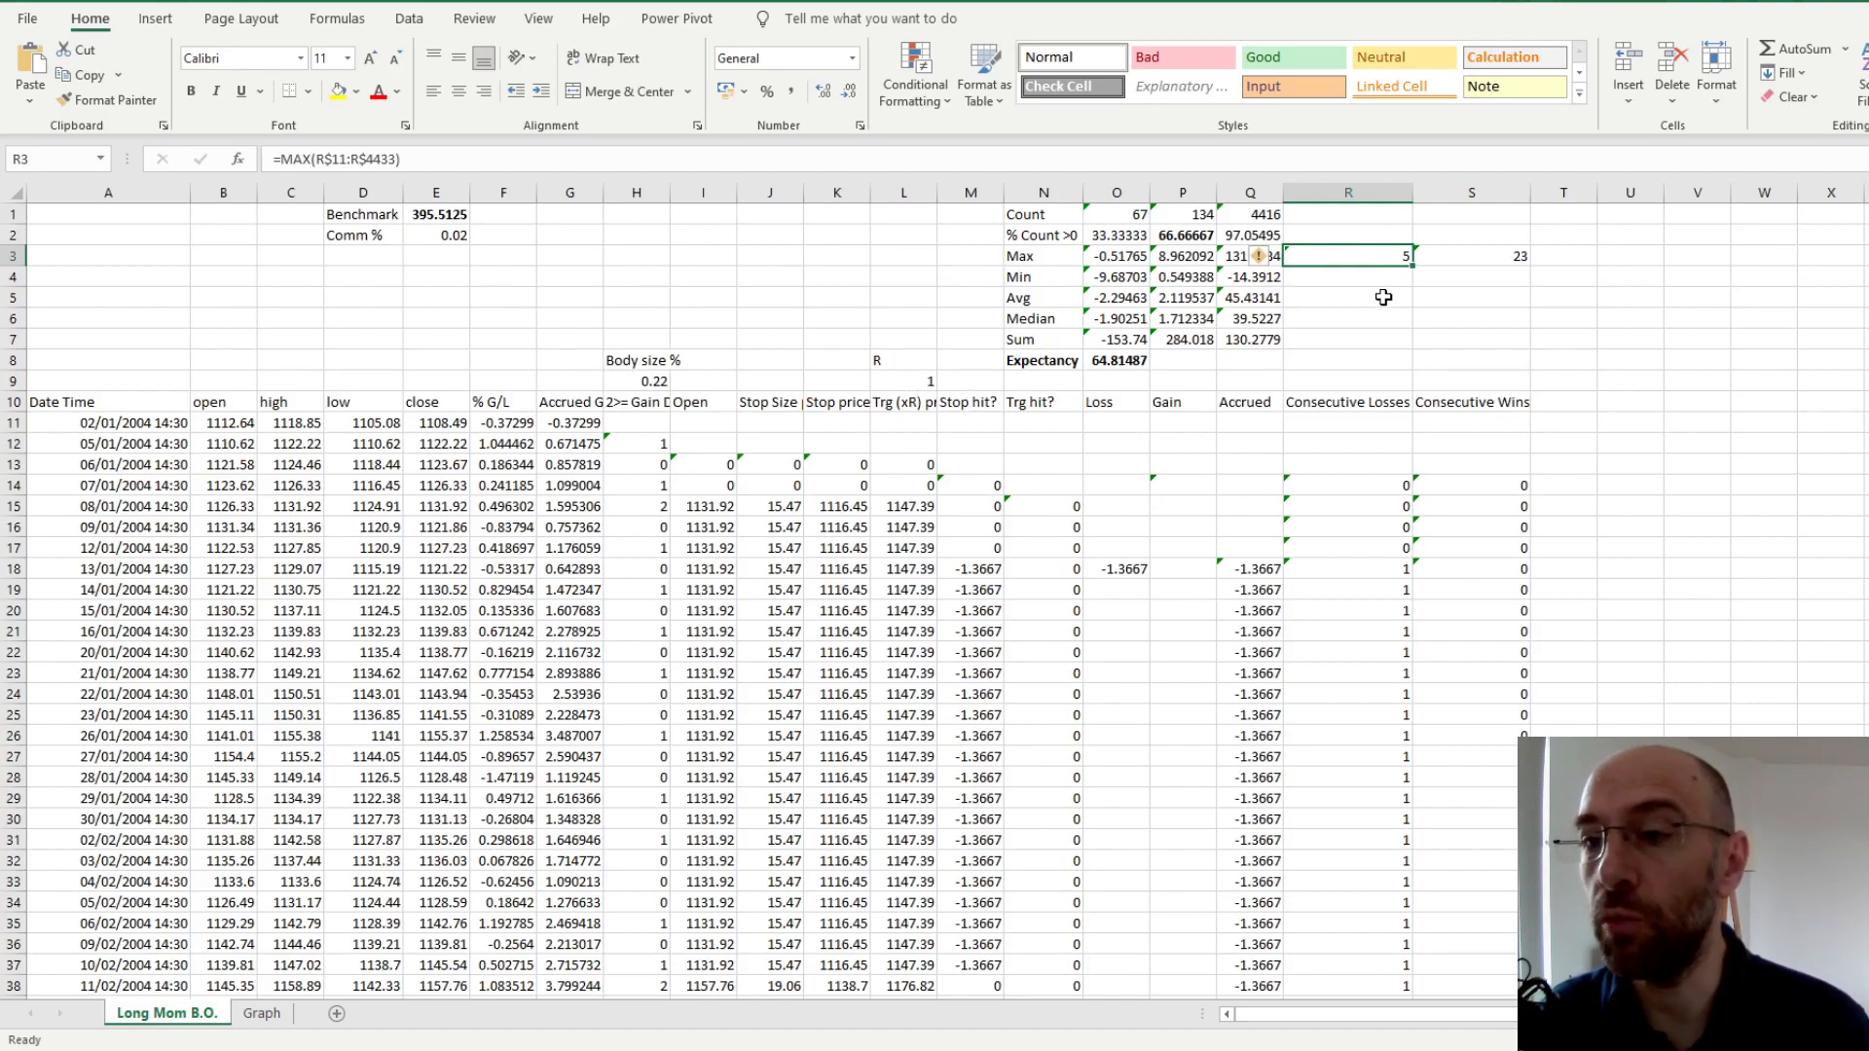
click(1480, 258)
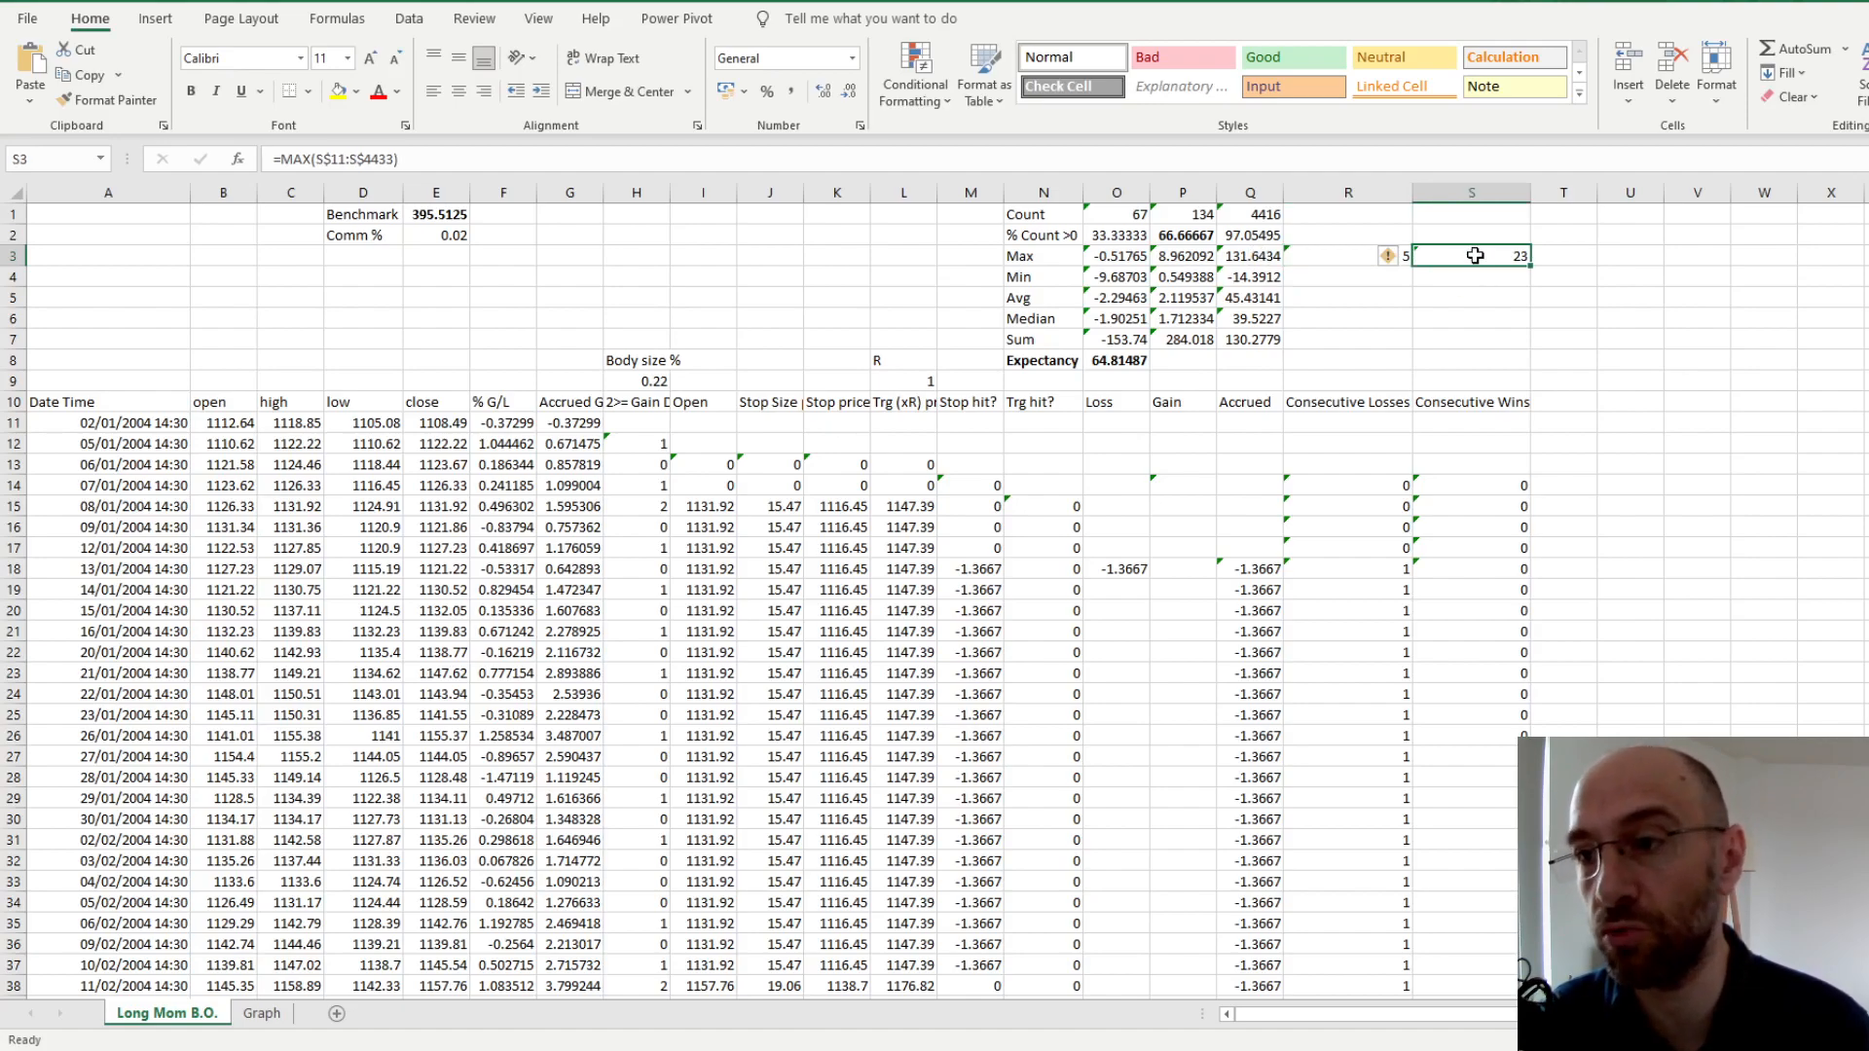
click(1382, 340)
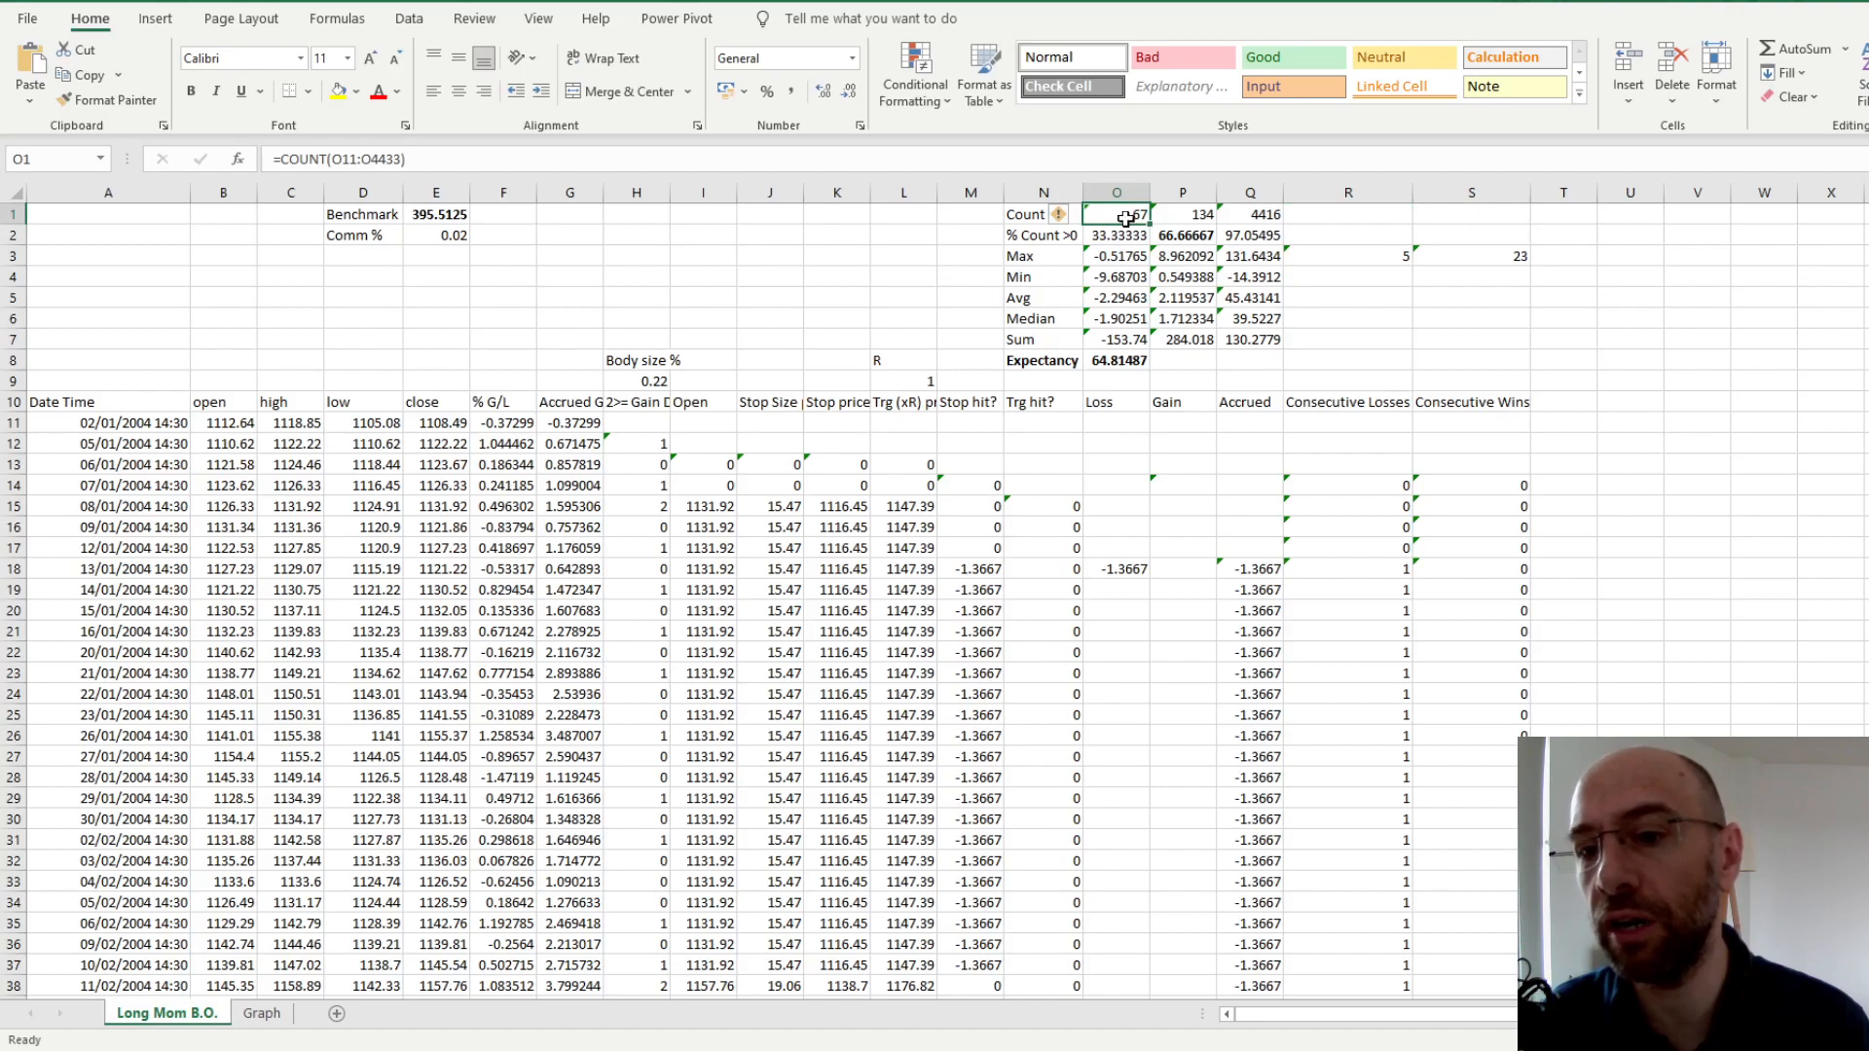
Review the trade count and percentage formulas for losses and gains in O1, P1, O2 and P2
drag(1222, 216, 1197, 216)
click(1112, 213)
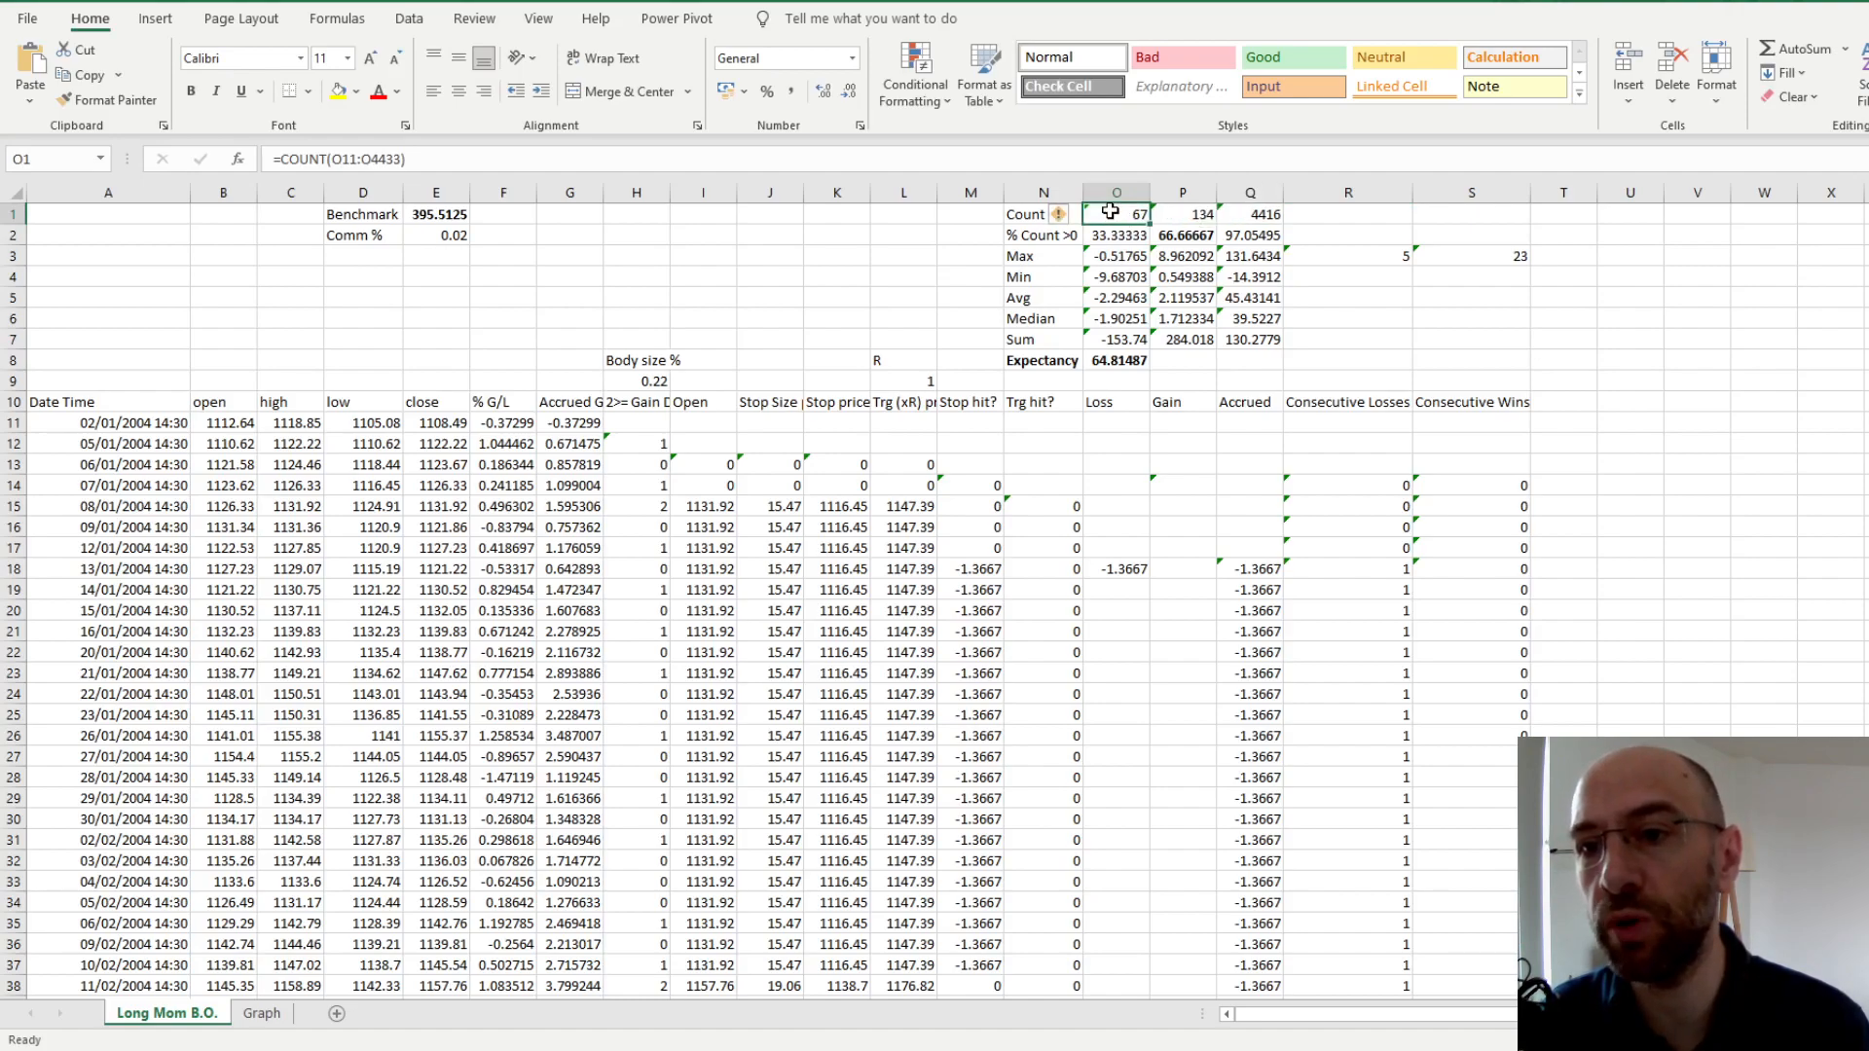
click(1186, 219)
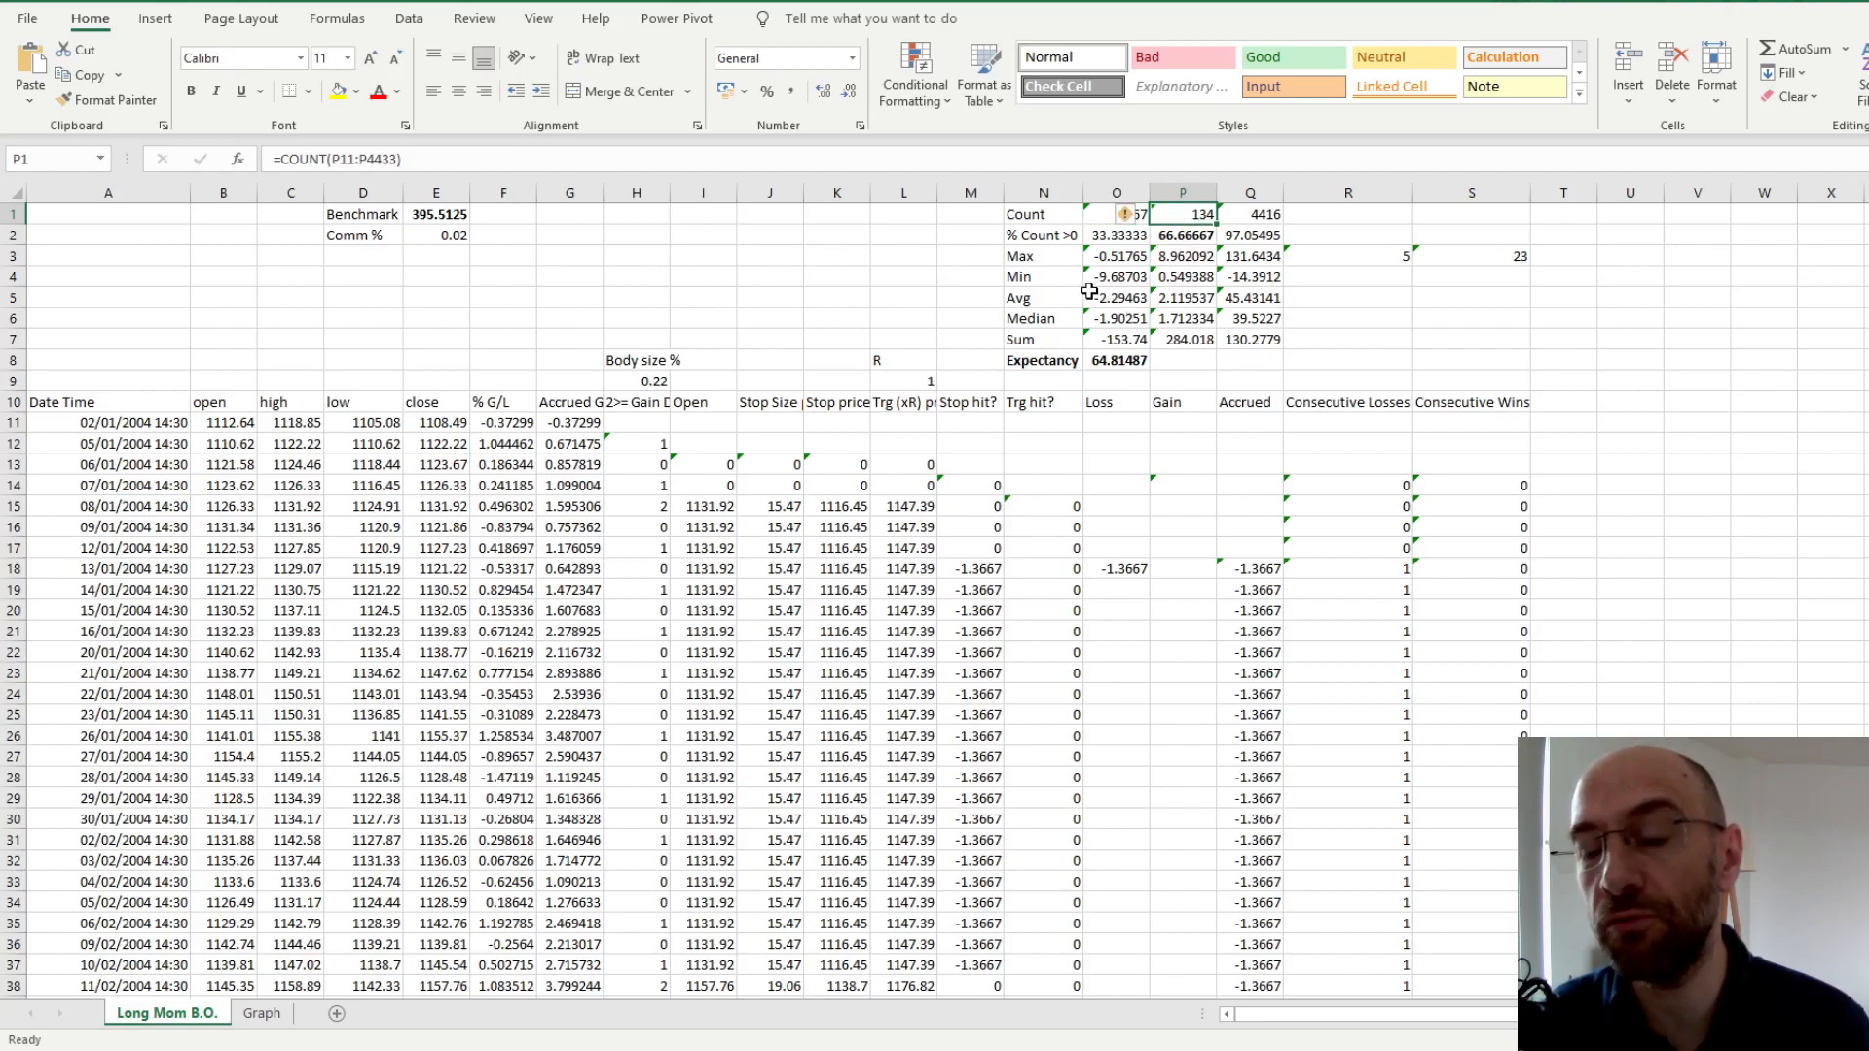
click(1115, 236)
click(1181, 238)
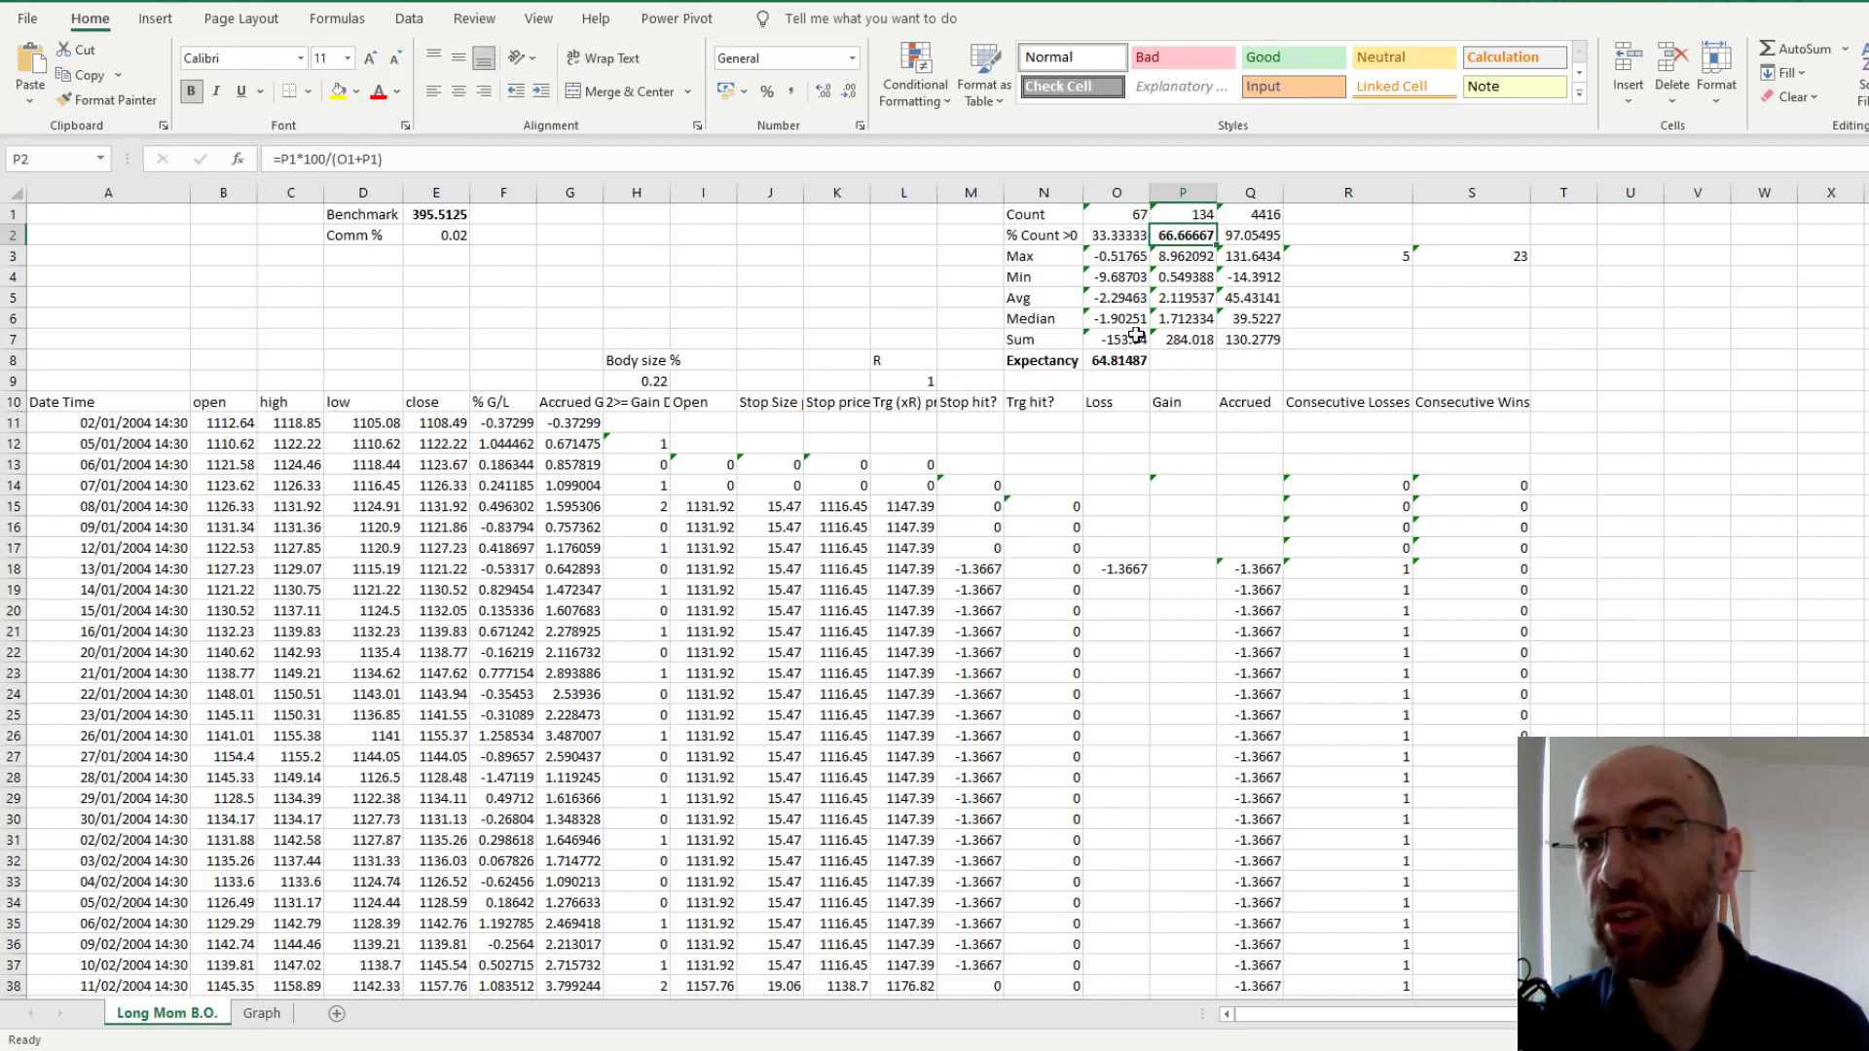
click(1108, 234)
Review the maximum, minimum, average and median formulas for the Loss column in O3 to O6
click(1112, 255)
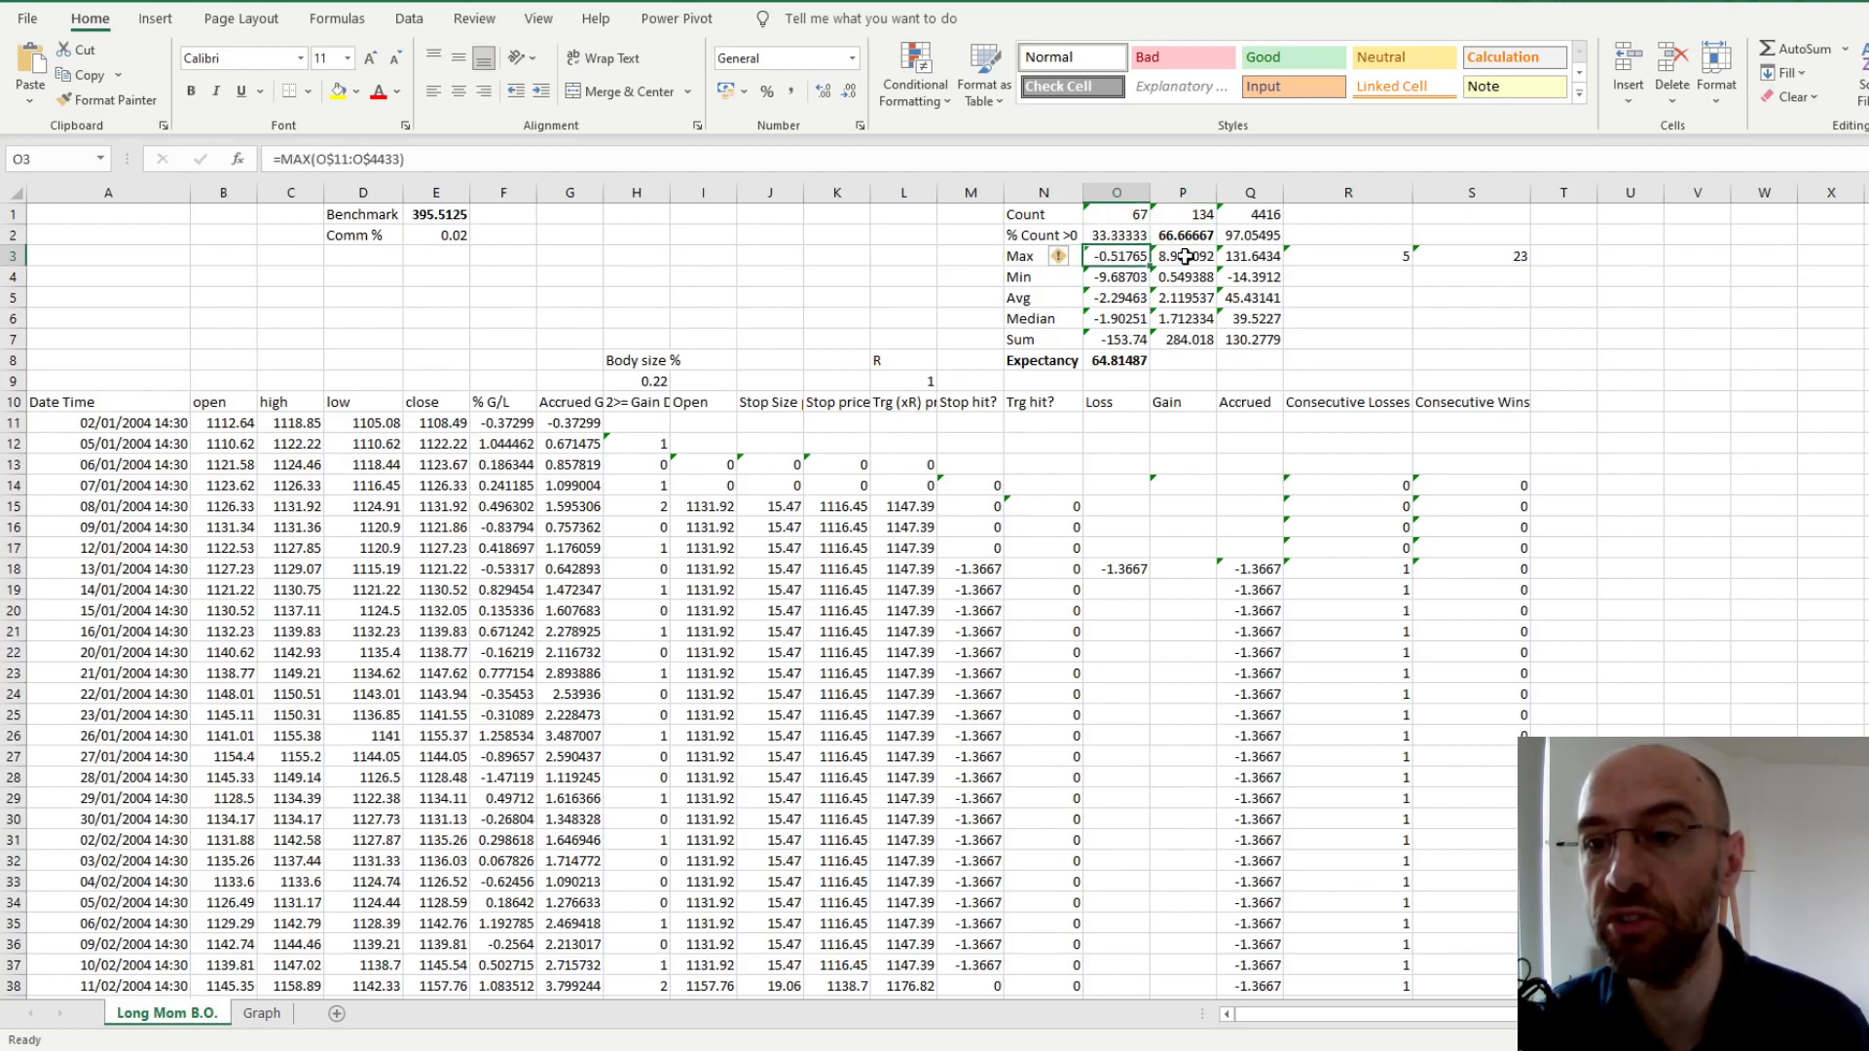
click(1117, 277)
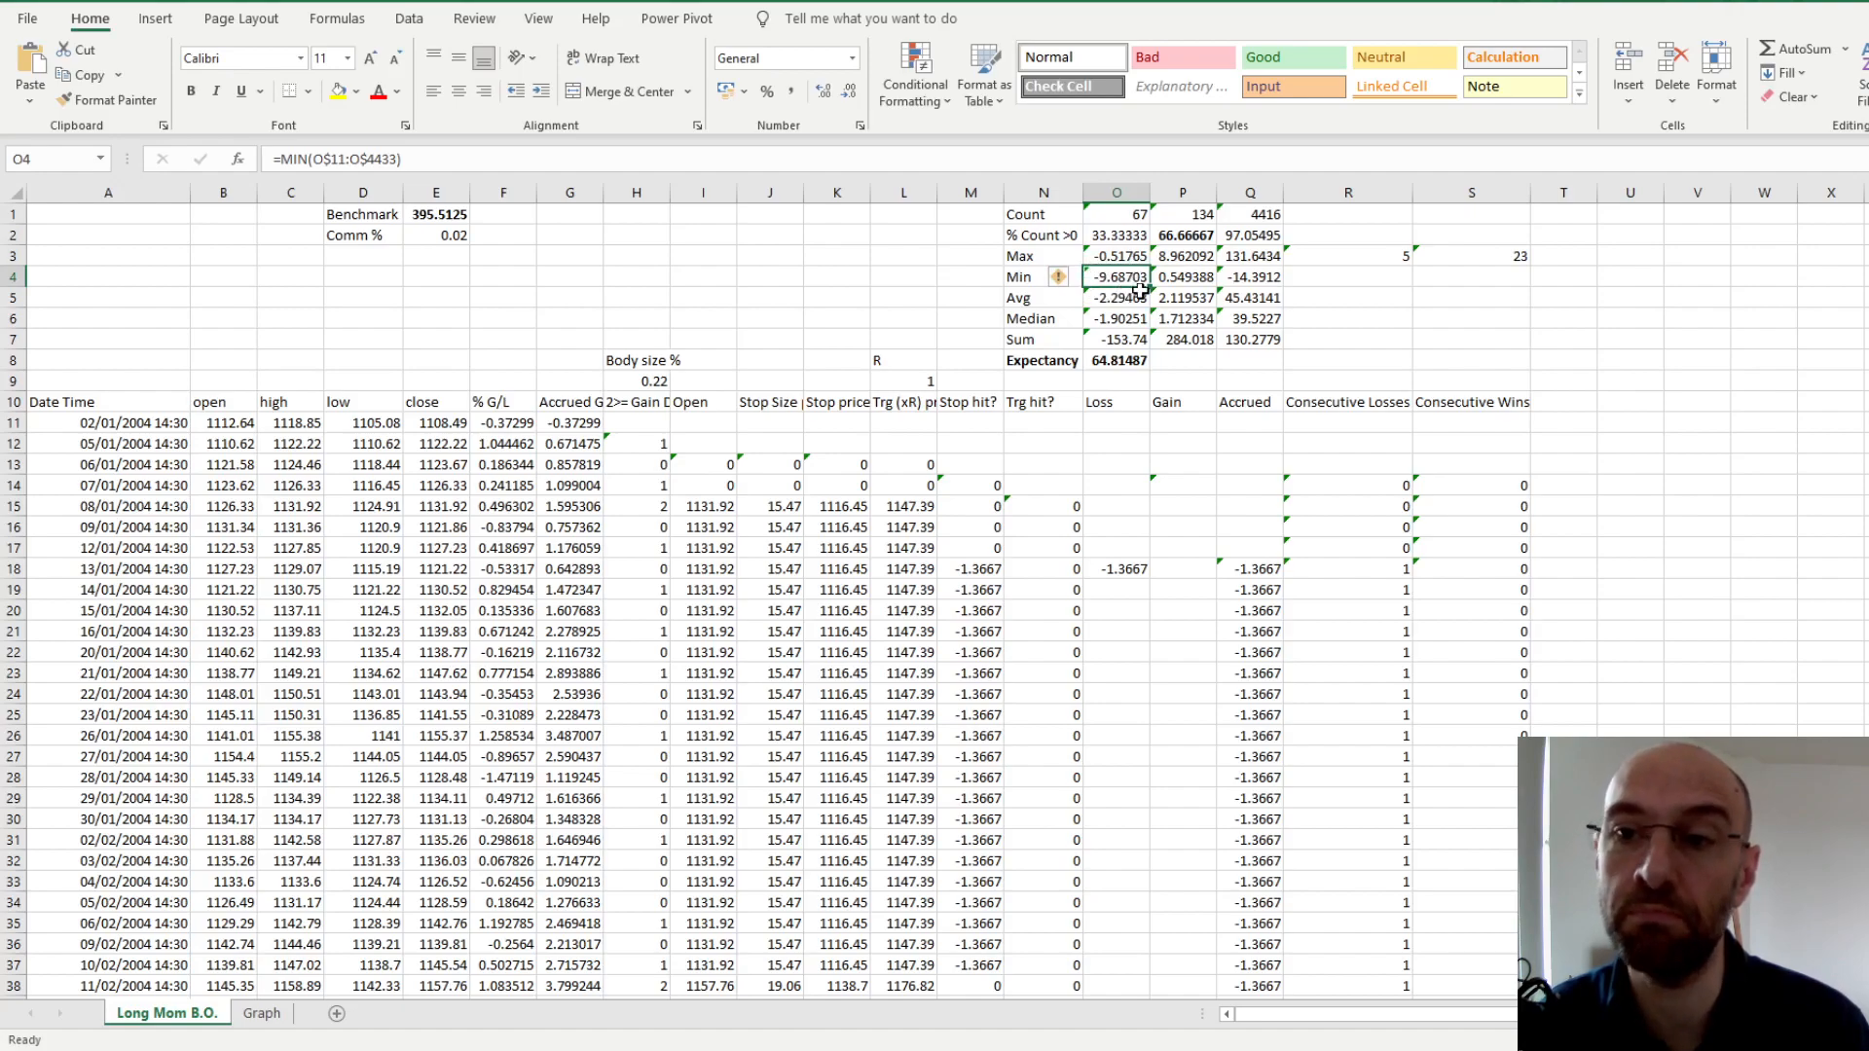
click(1119, 256)
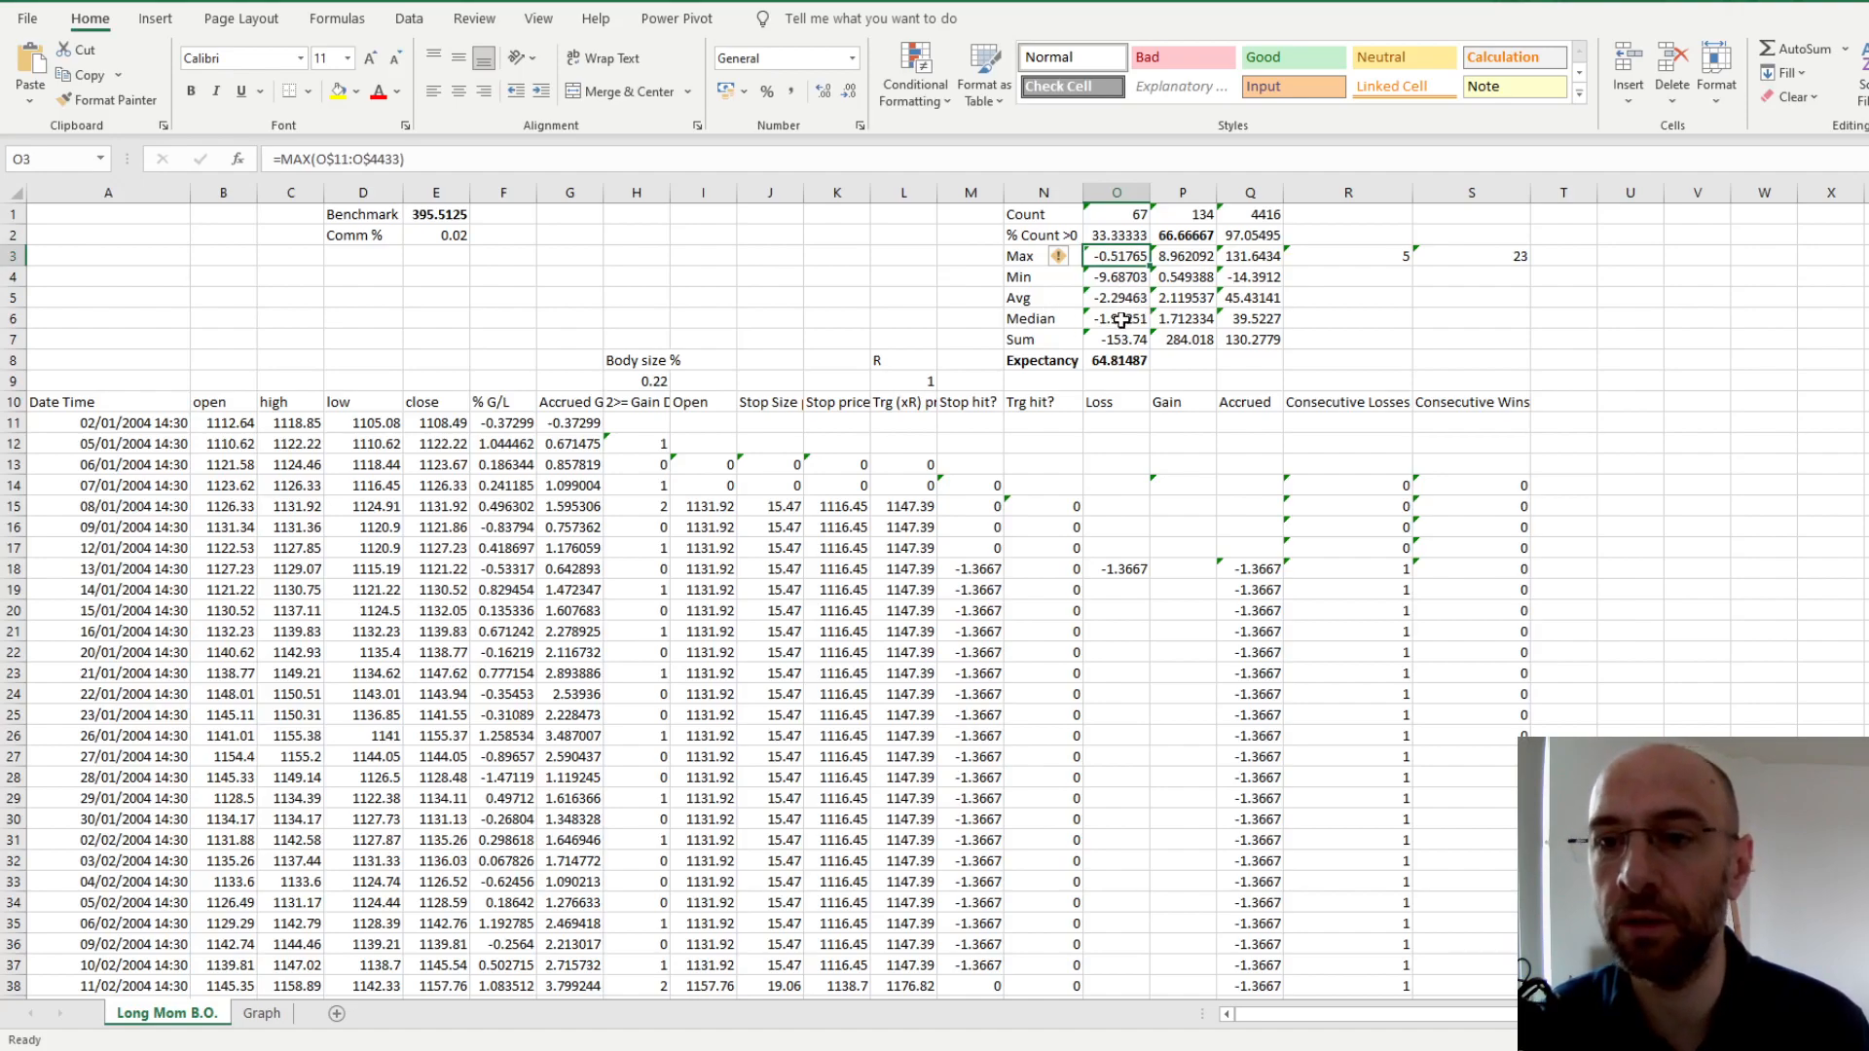
click(1119, 301)
click(1127, 321)
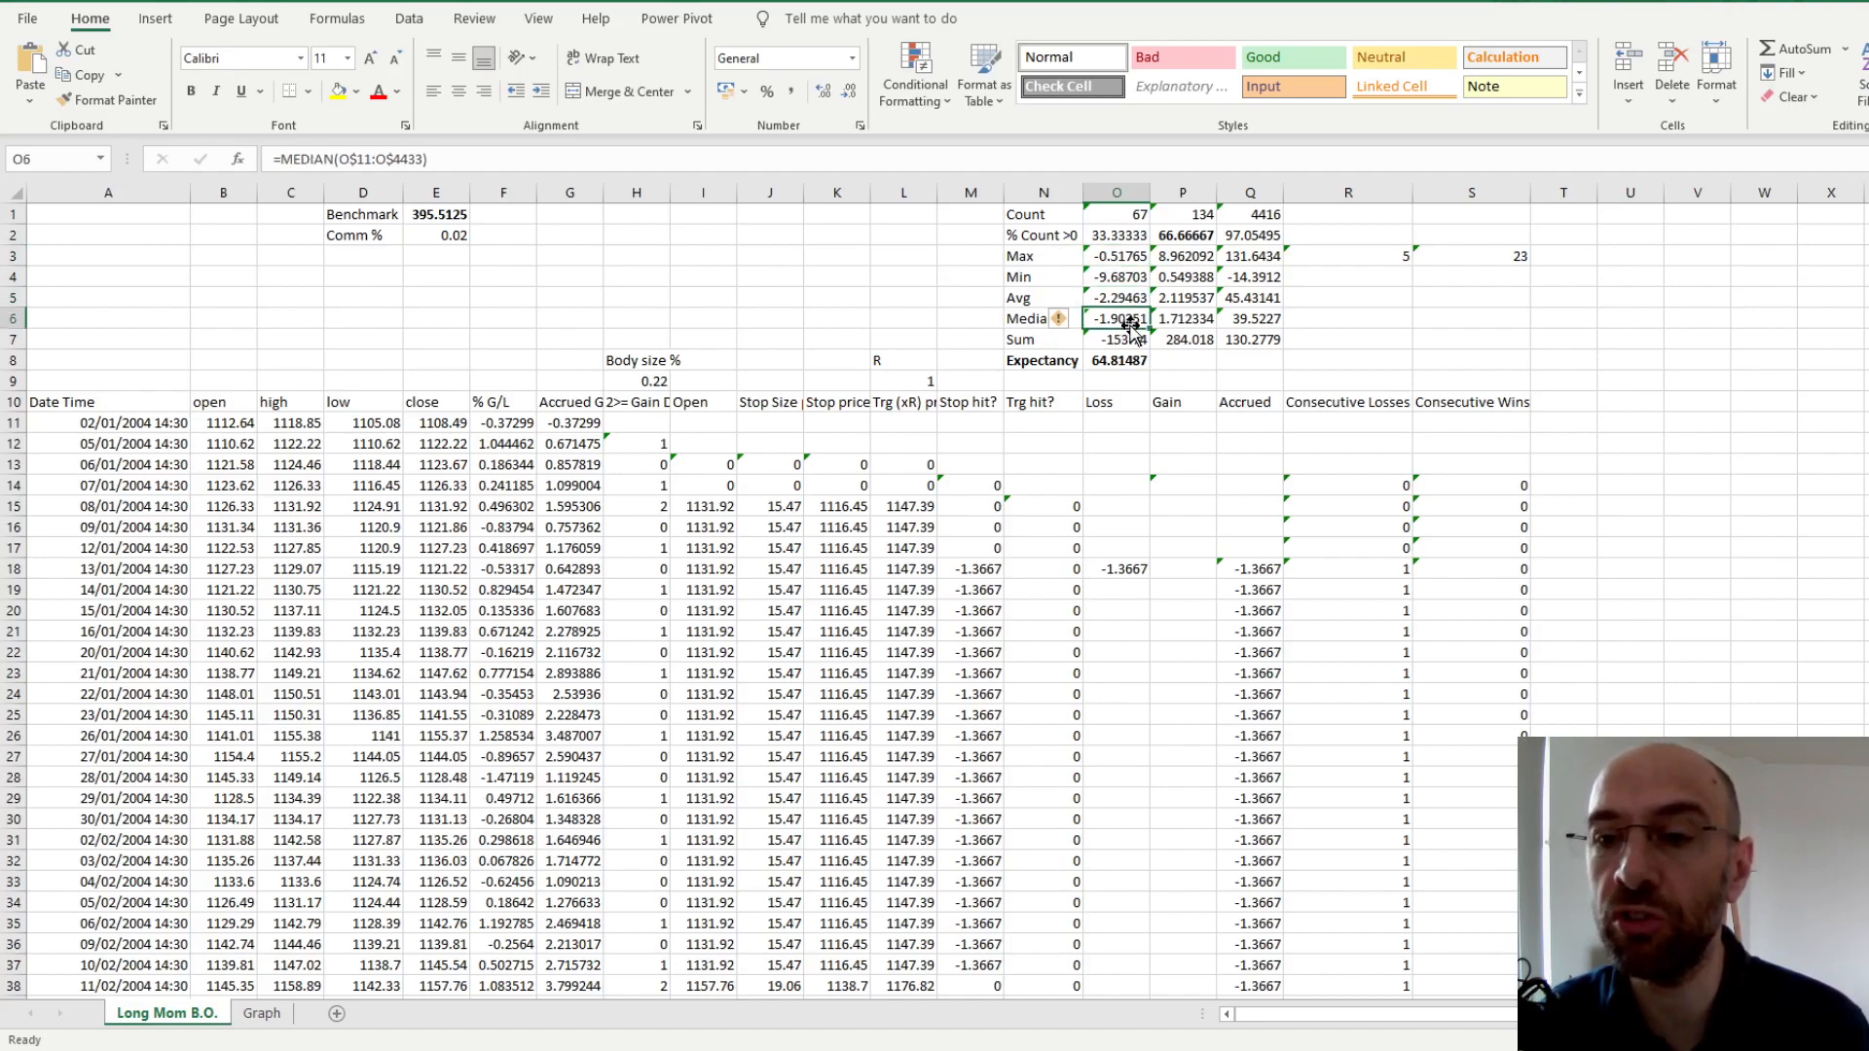
Review the sum formulas for the Loss and Gain columns in O7 and P7
click(1124, 340)
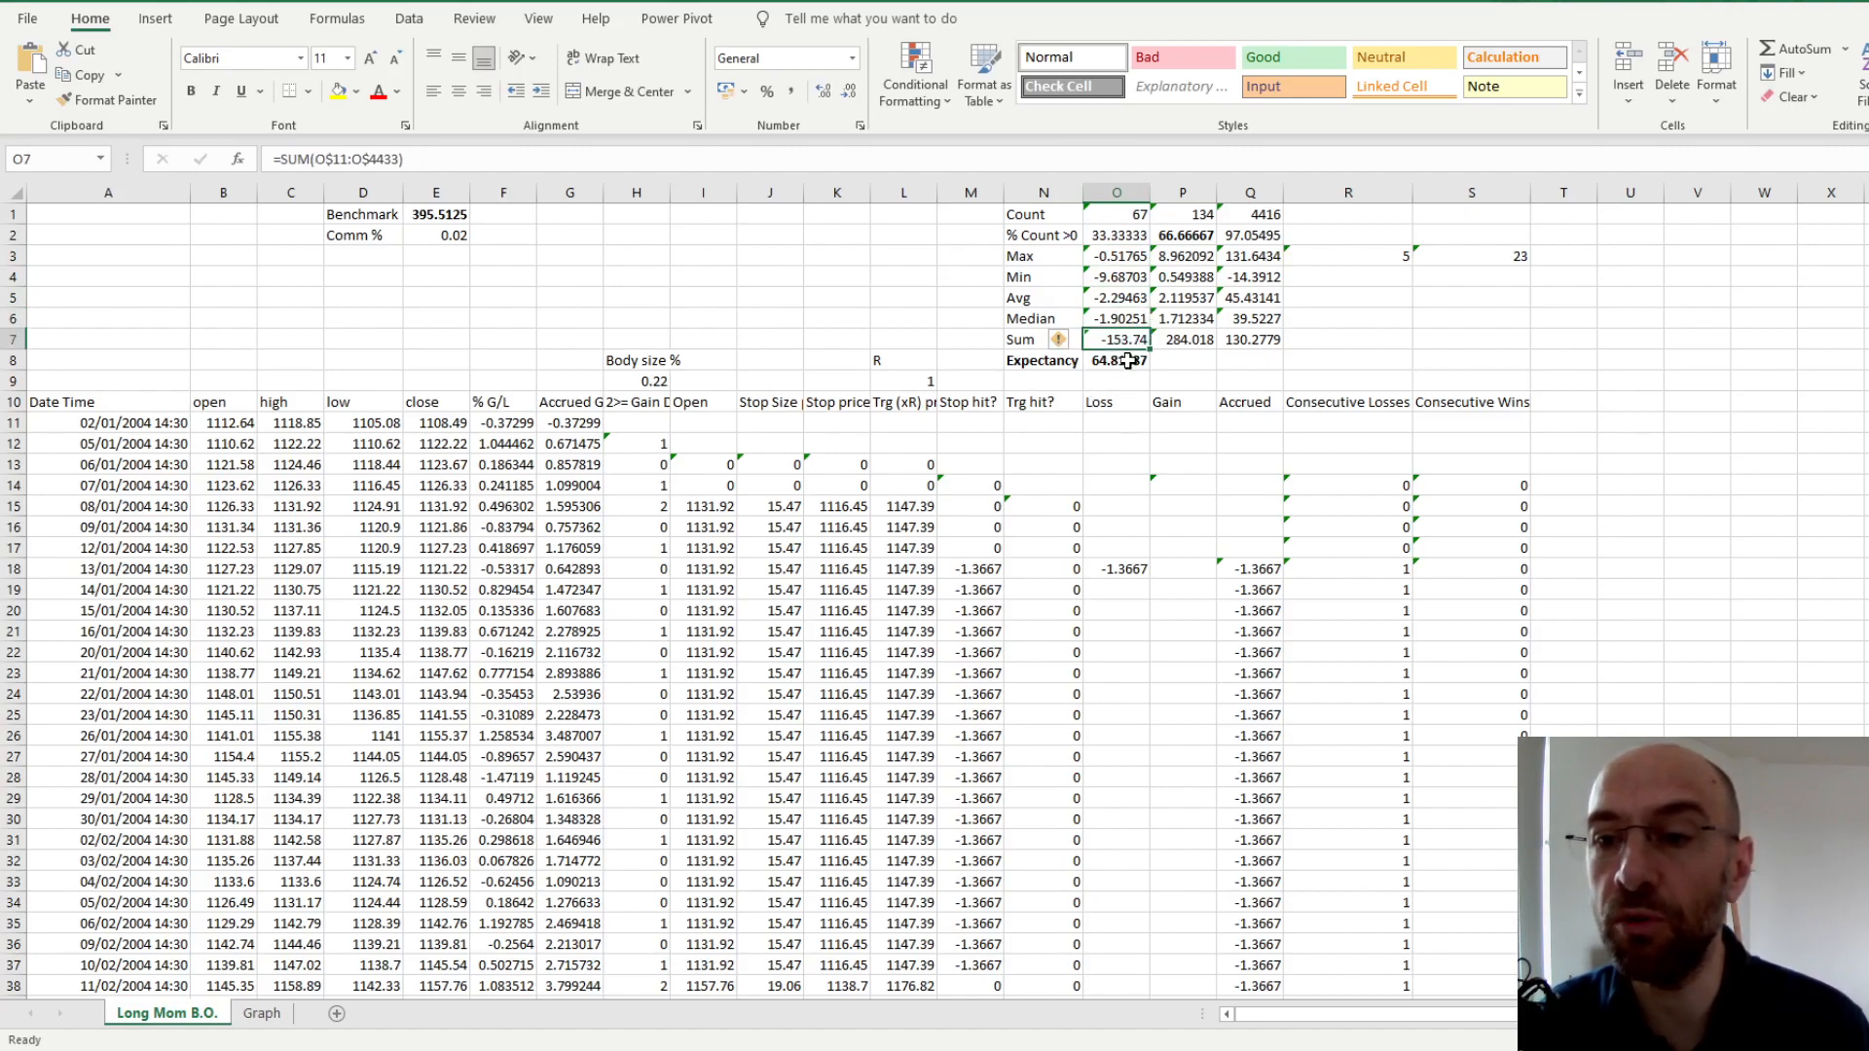
click(1185, 279)
click(1185, 338)
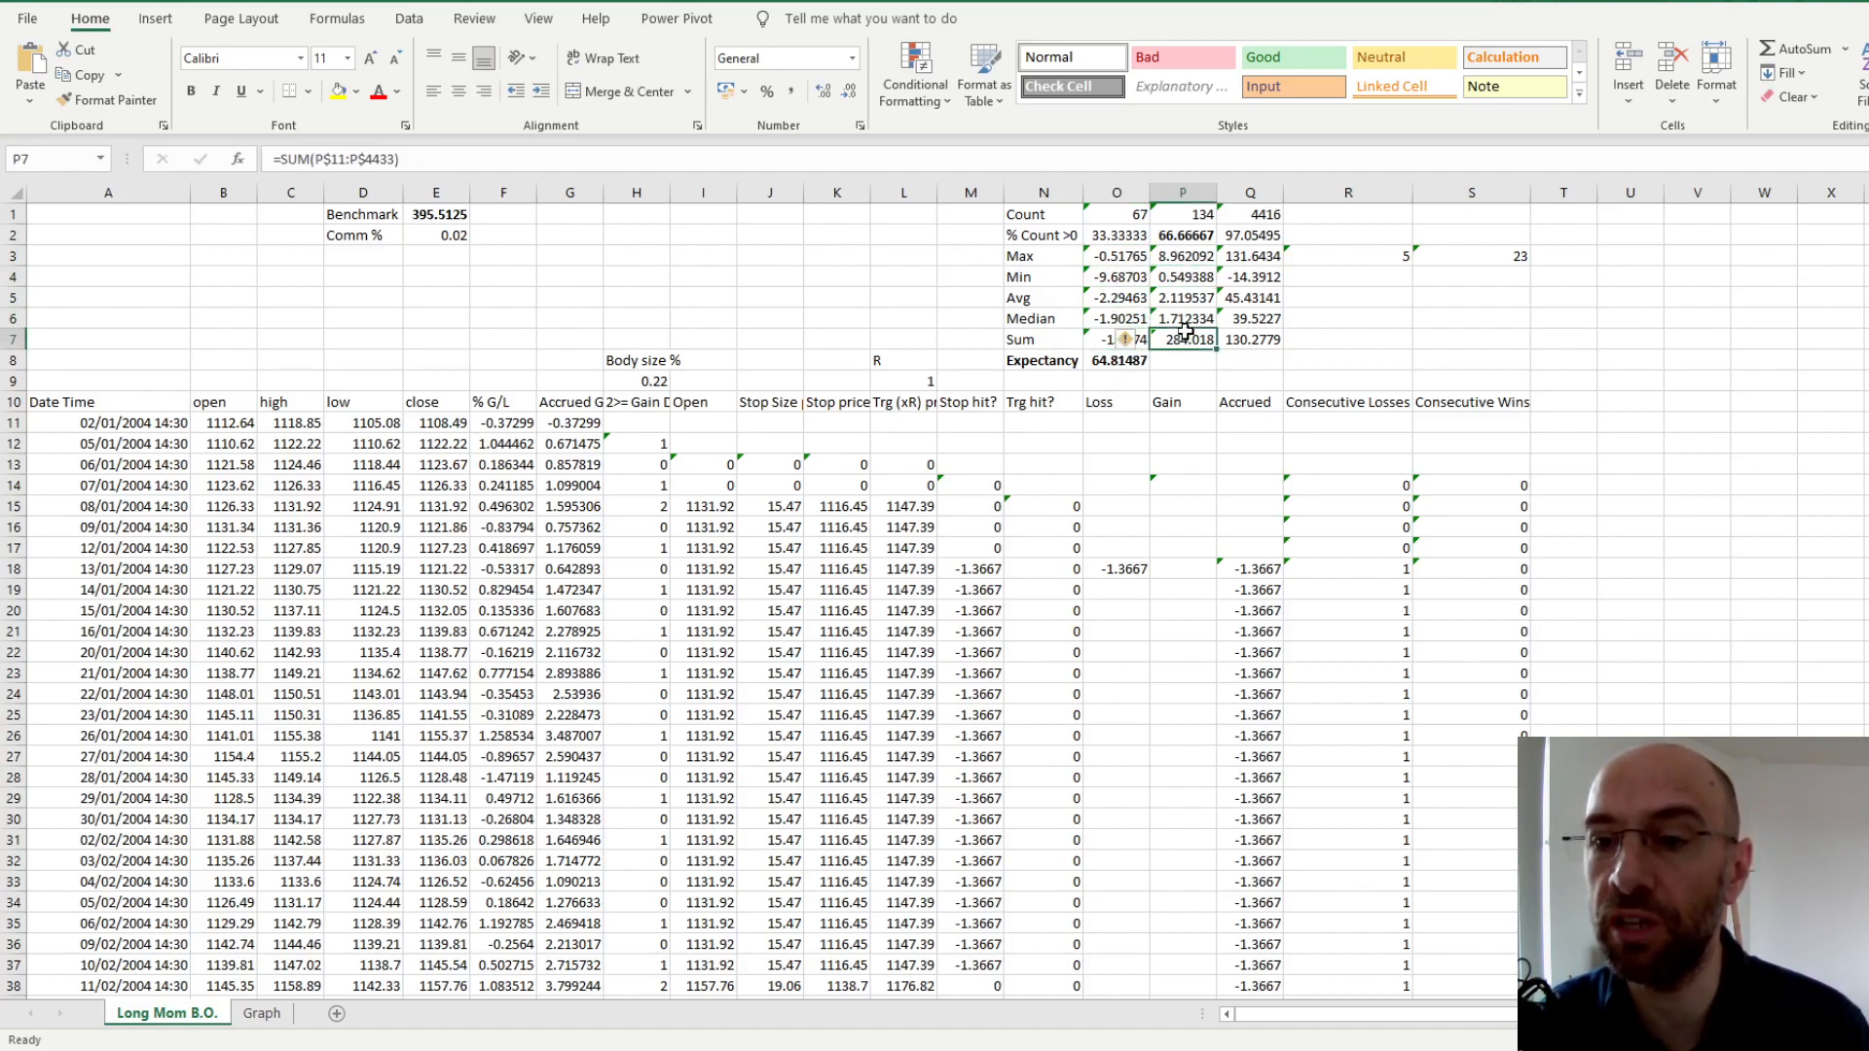
Review the Accrued column's count, maximum, minimum, average, median and sum formulas in Q1 to Q7
click(1261, 219)
click(1257, 255)
click(1252, 278)
click(1259, 252)
click(1253, 298)
click(1254, 339)
click(1256, 318)
Review the expectancy formula in O8 and the Loss average, median and sum in O5 to O7
click(1030, 380)
click(1036, 360)
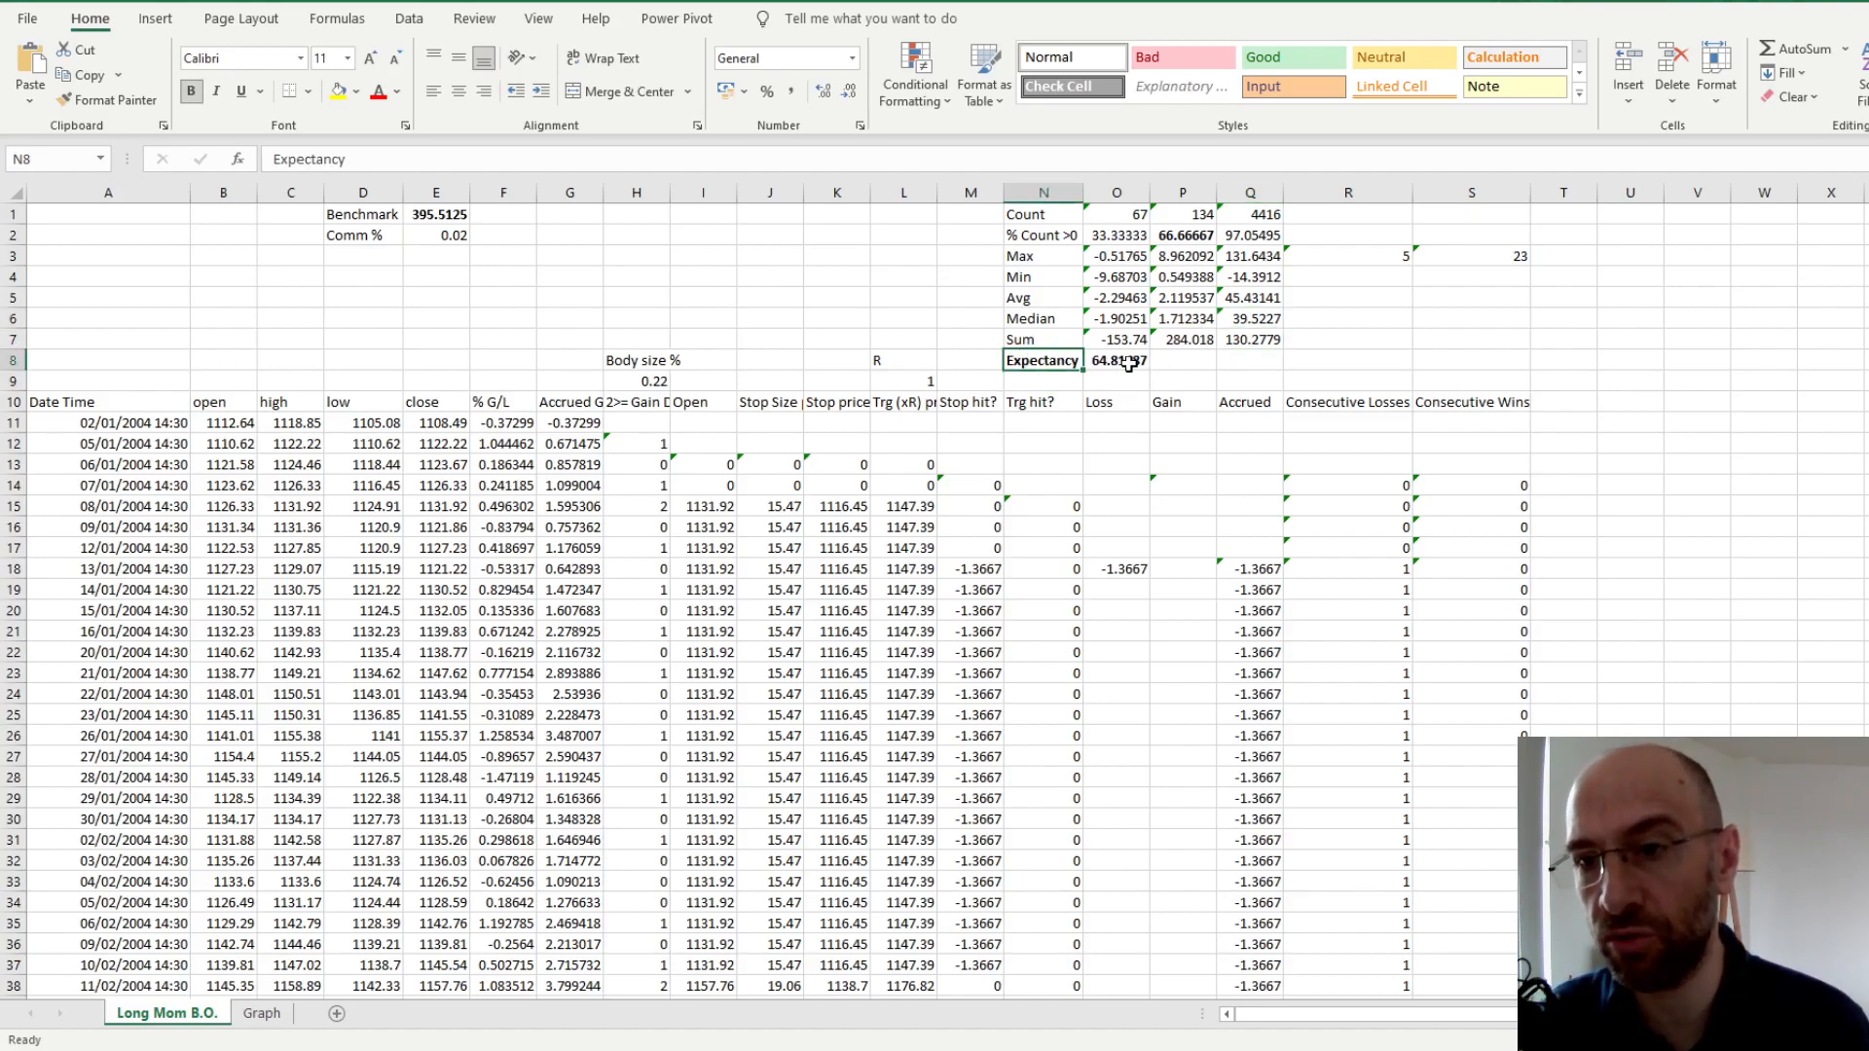
click(1129, 363)
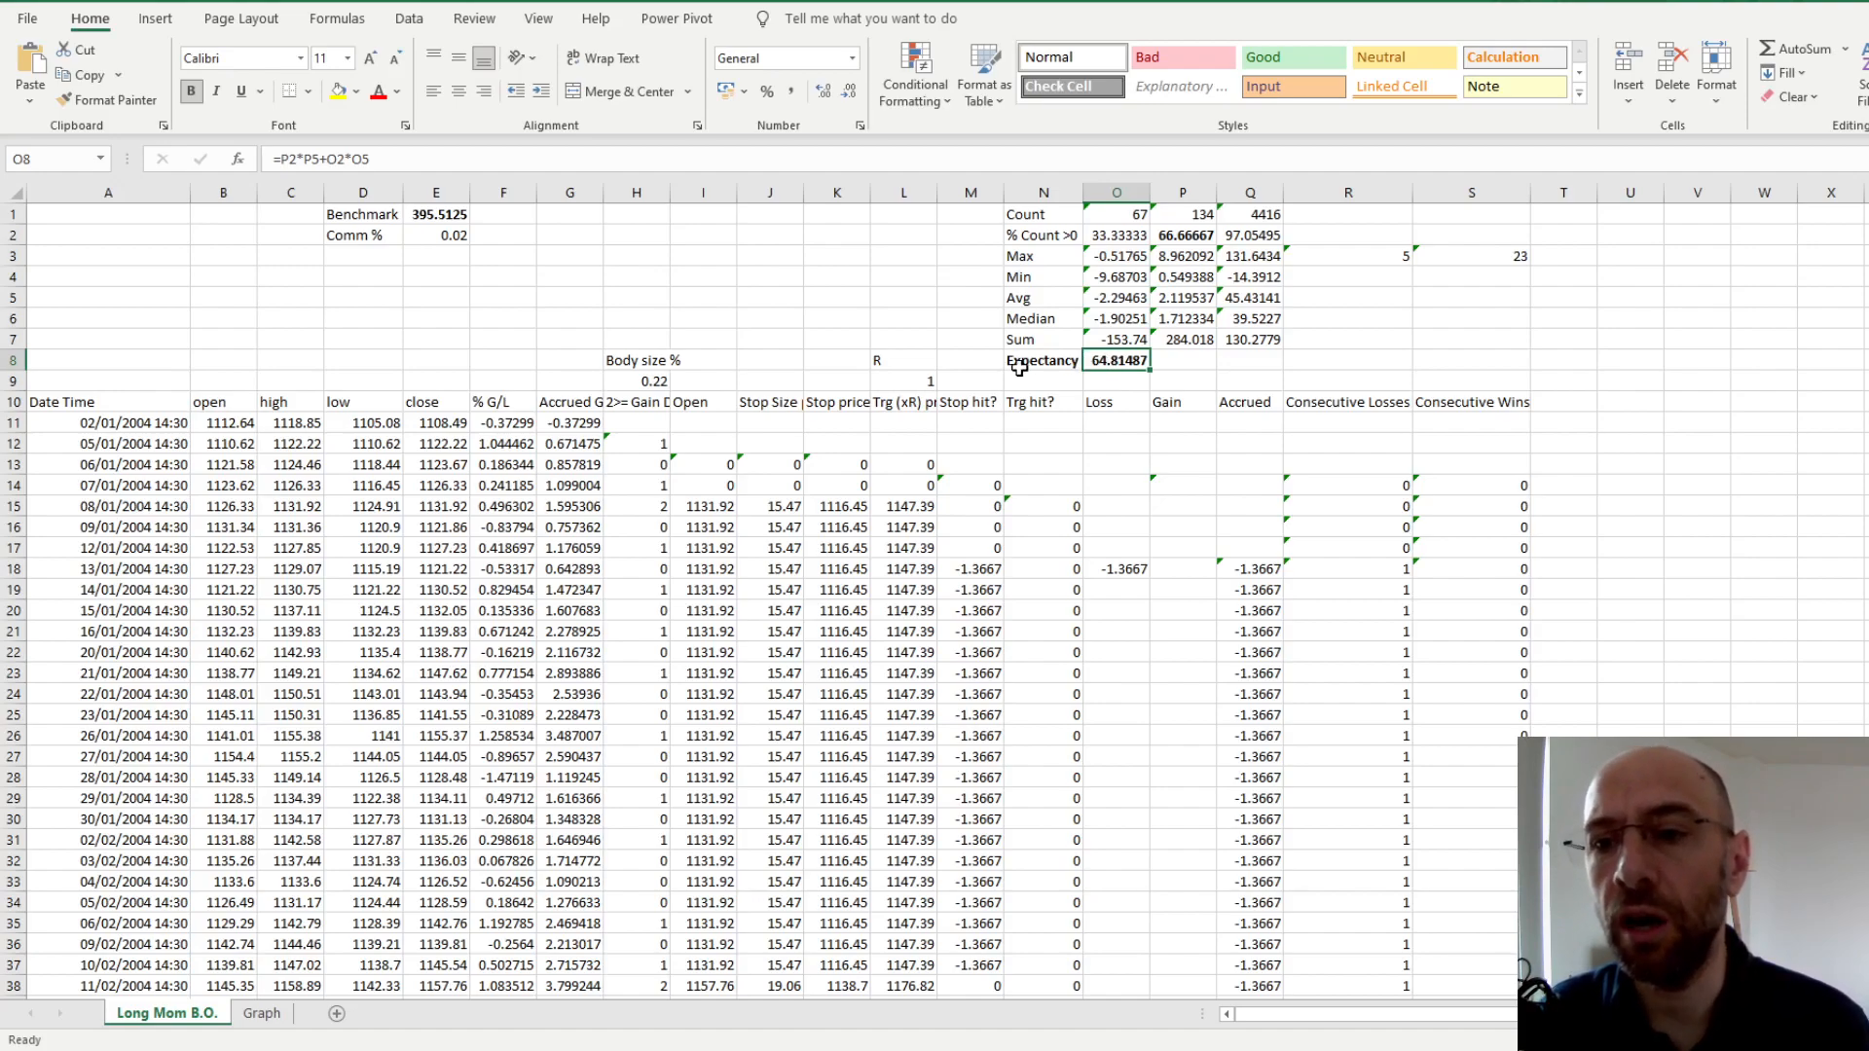
click(1116, 339)
click(1117, 305)
click(1113, 321)
click(1111, 343)
click(1114, 318)
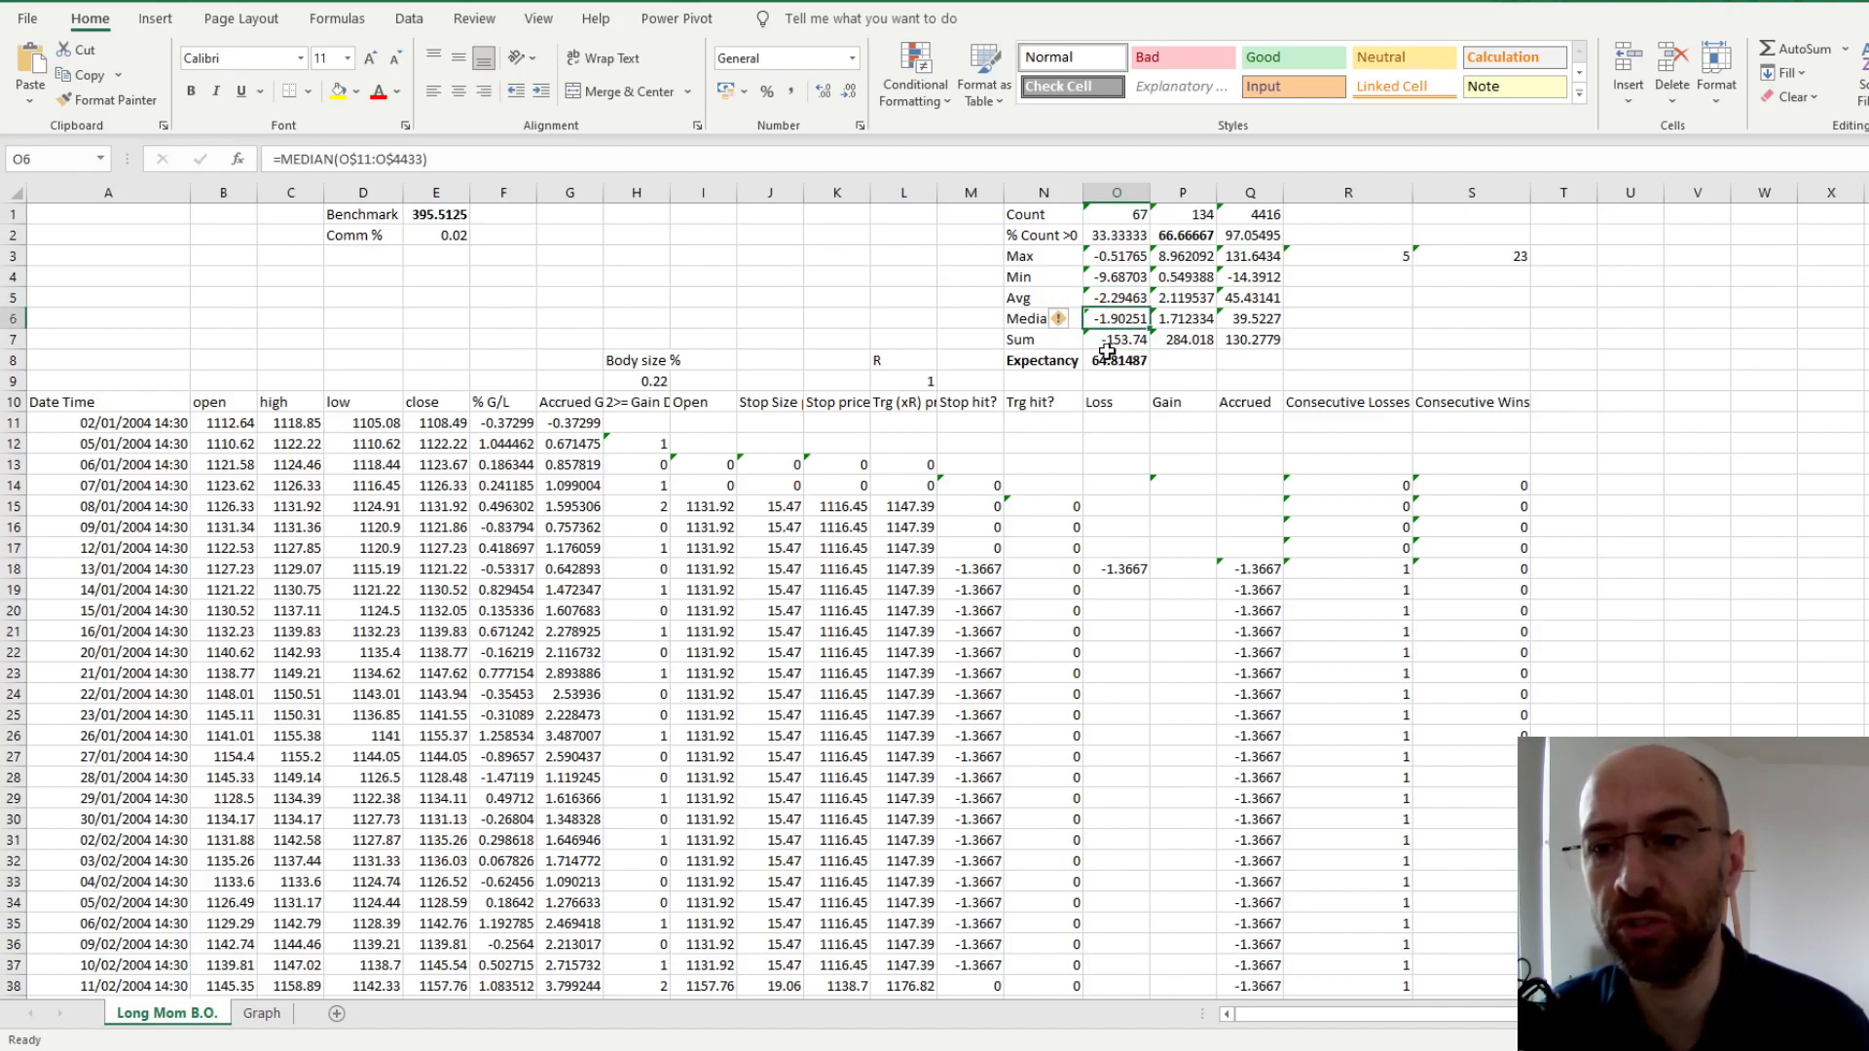
Examine which percentage and average cells the expectancy formula in O8 refers to, leaving the formula unedited
click(1037, 362)
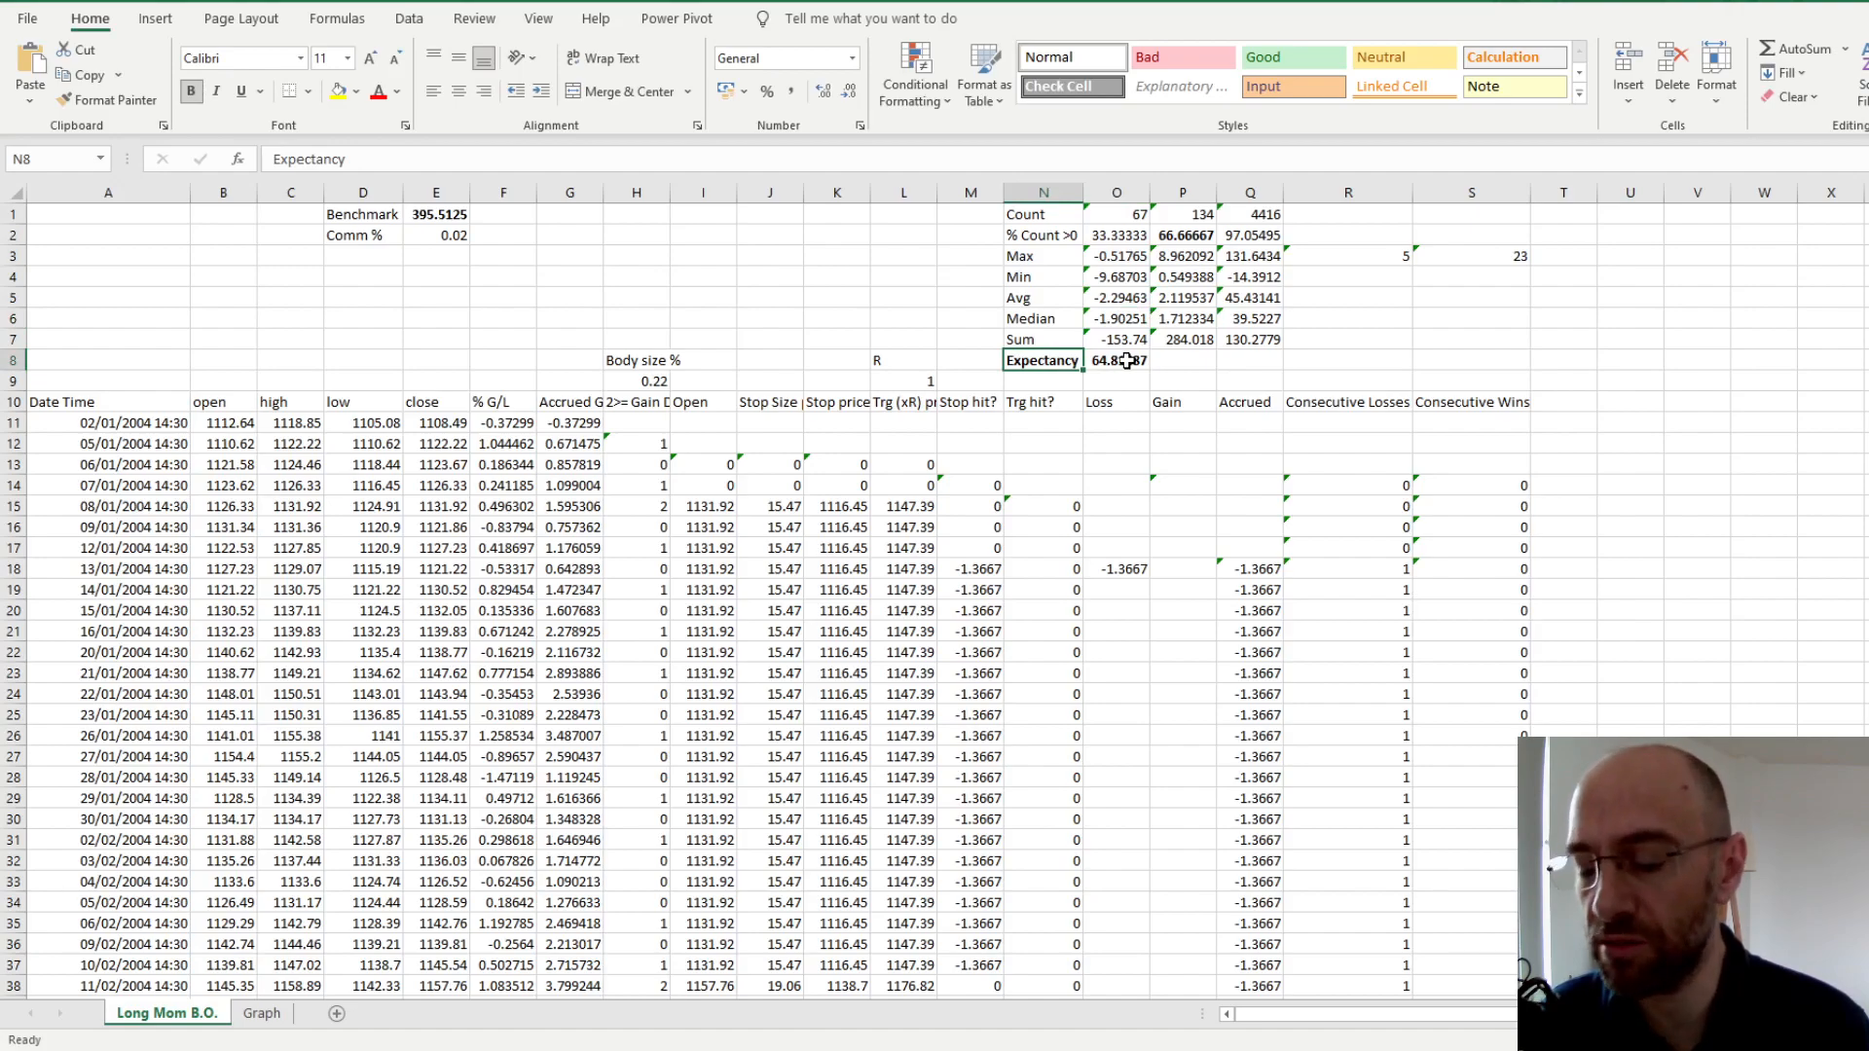
click(1126, 362)
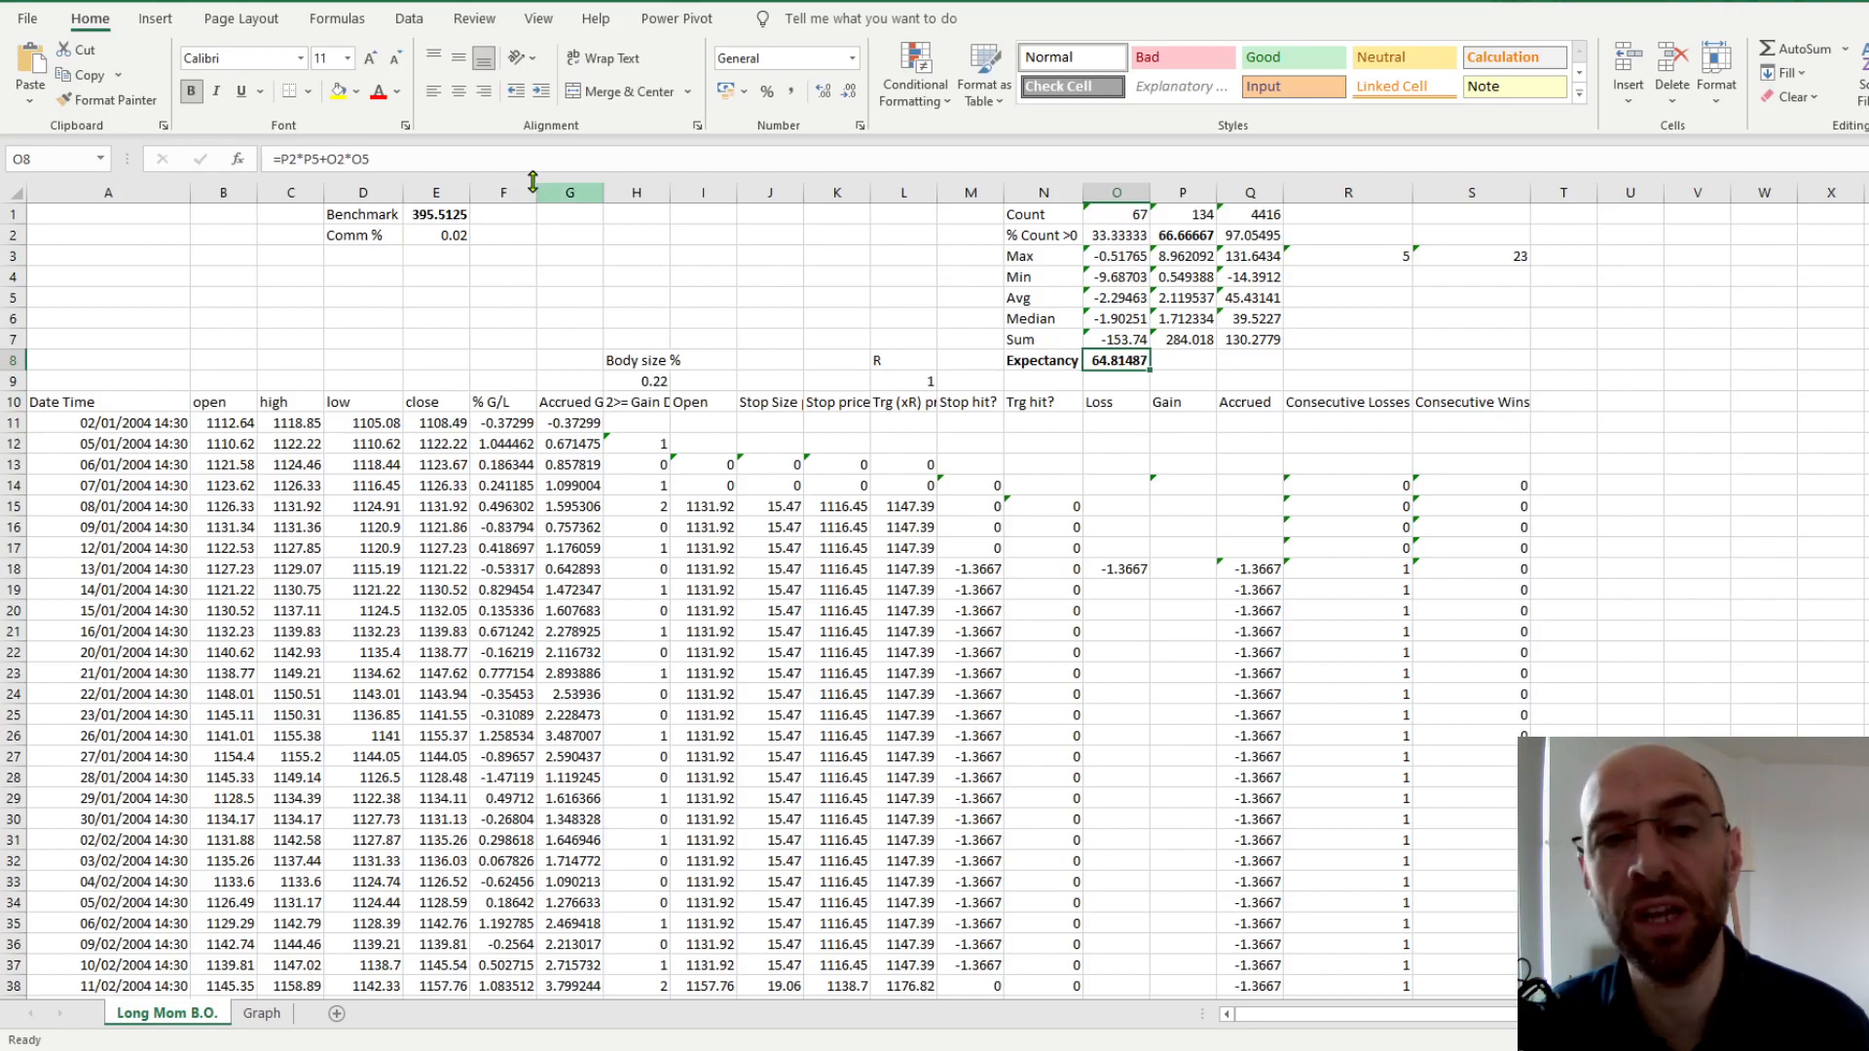
click(329, 159)
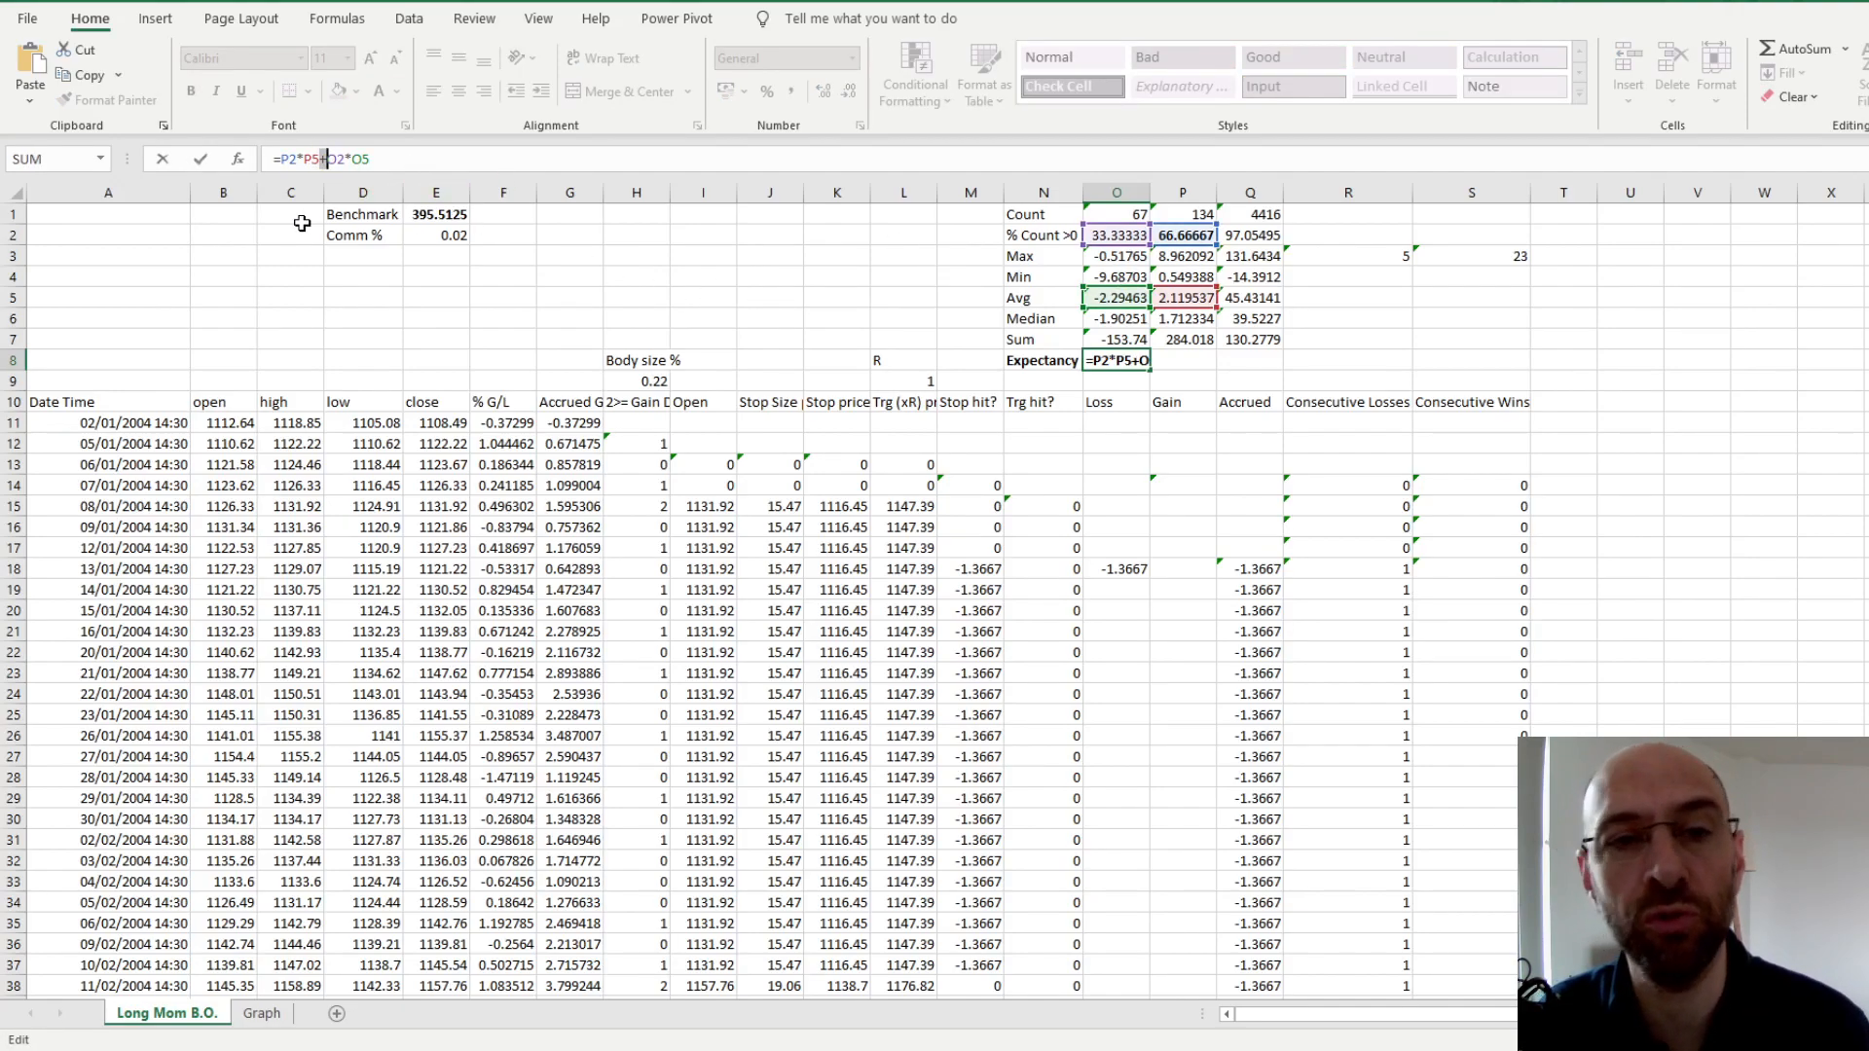
click(1176, 383)
click(1098, 366)
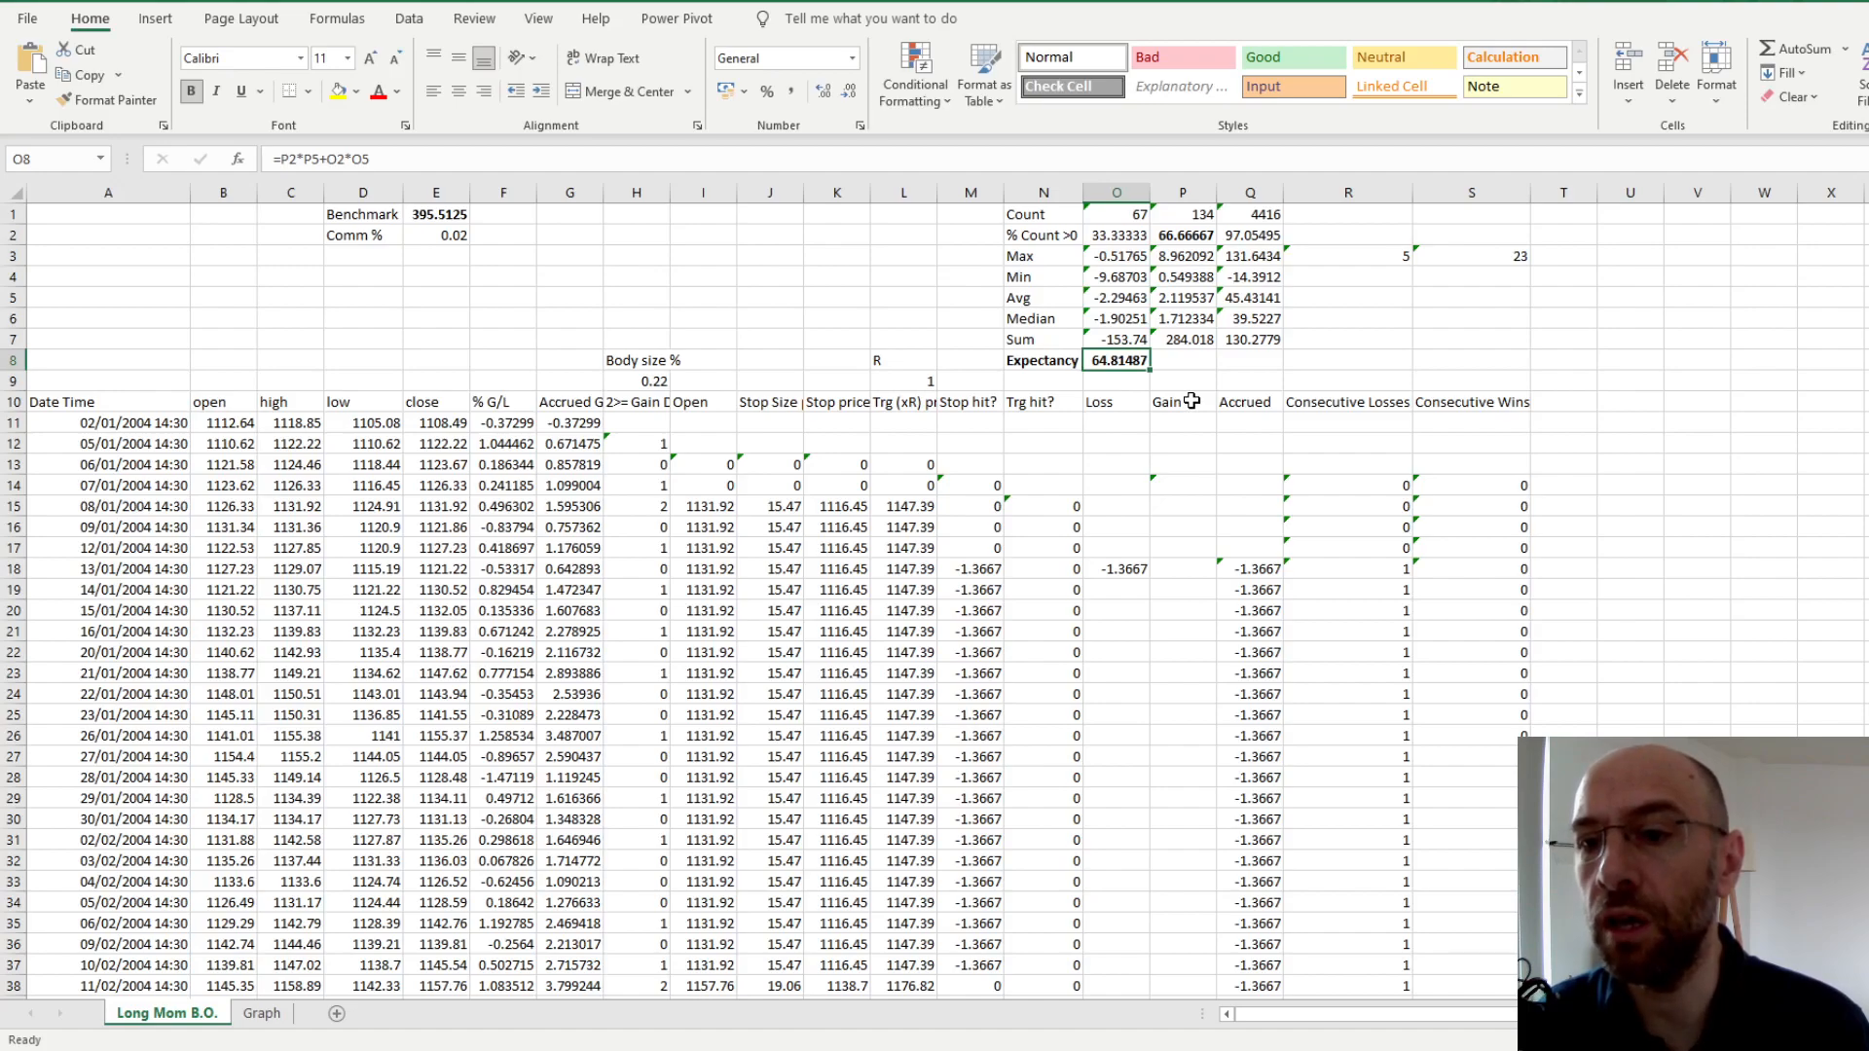
Review the formula in Q7 that adds the gain and loss sums
click(1244, 341)
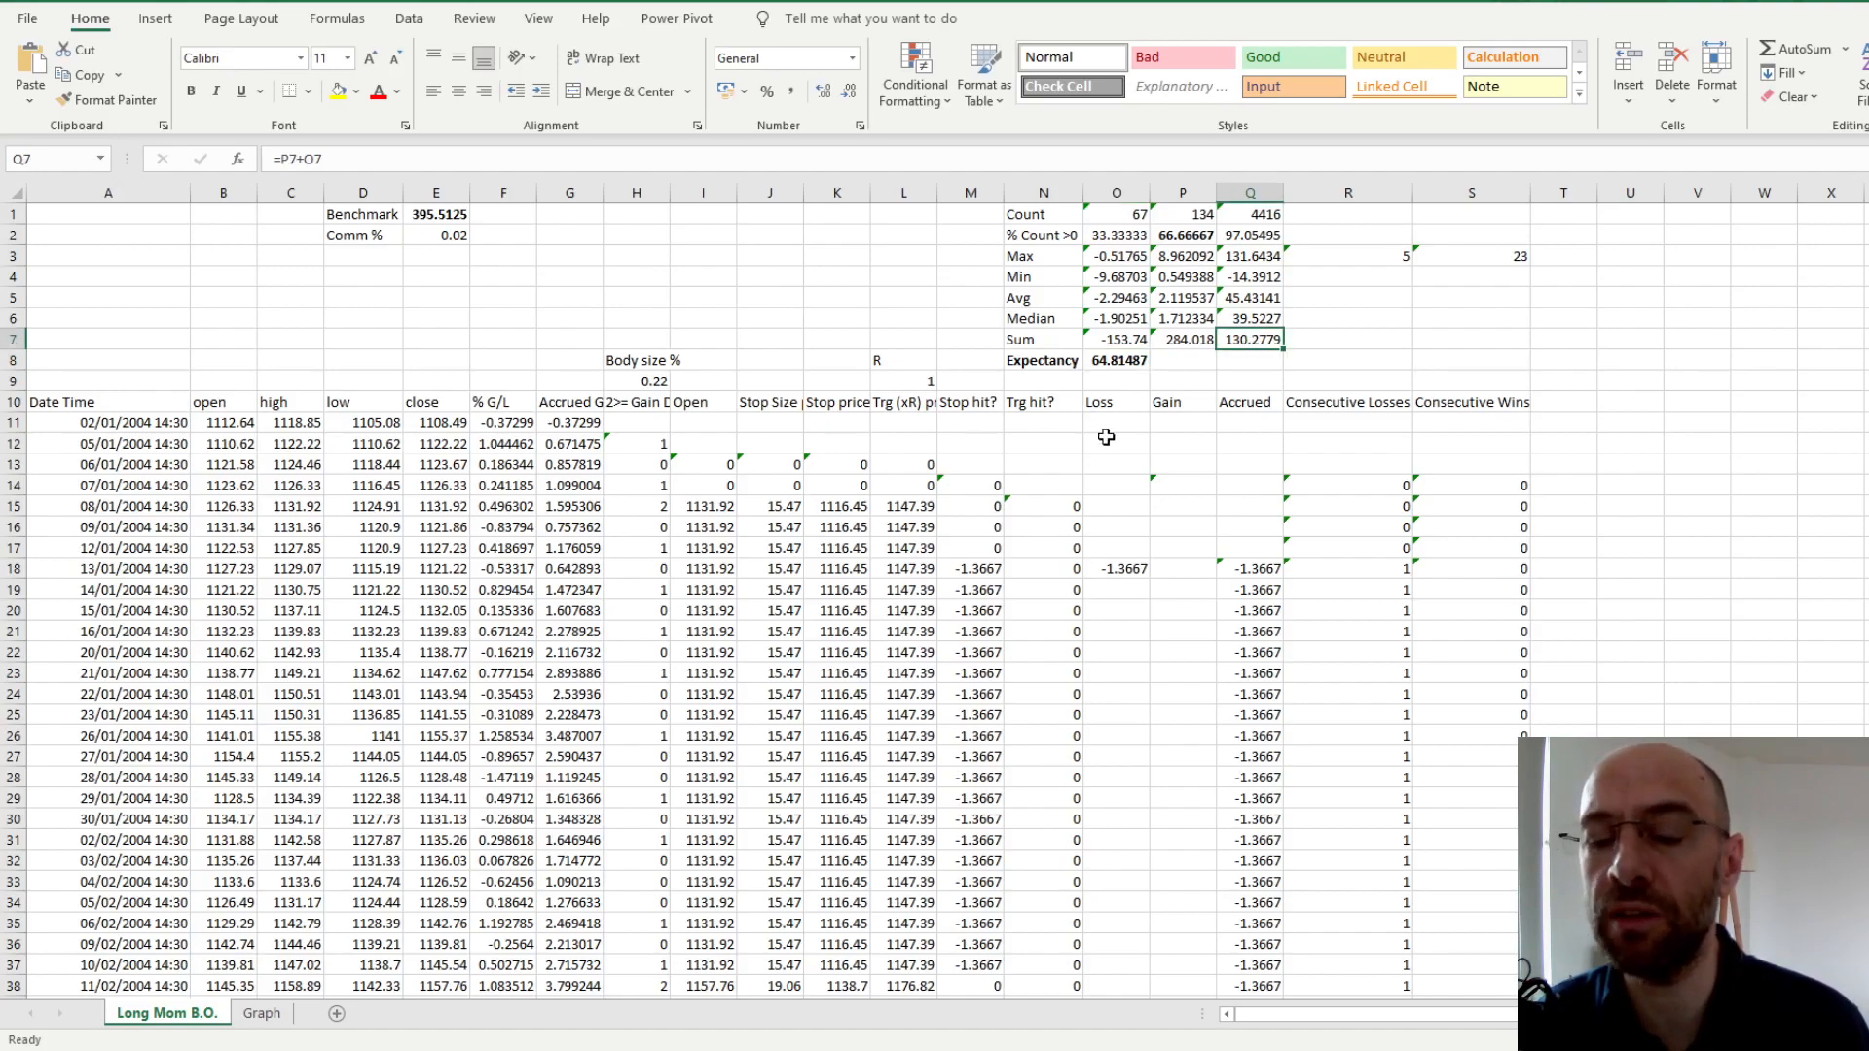
click(1257, 362)
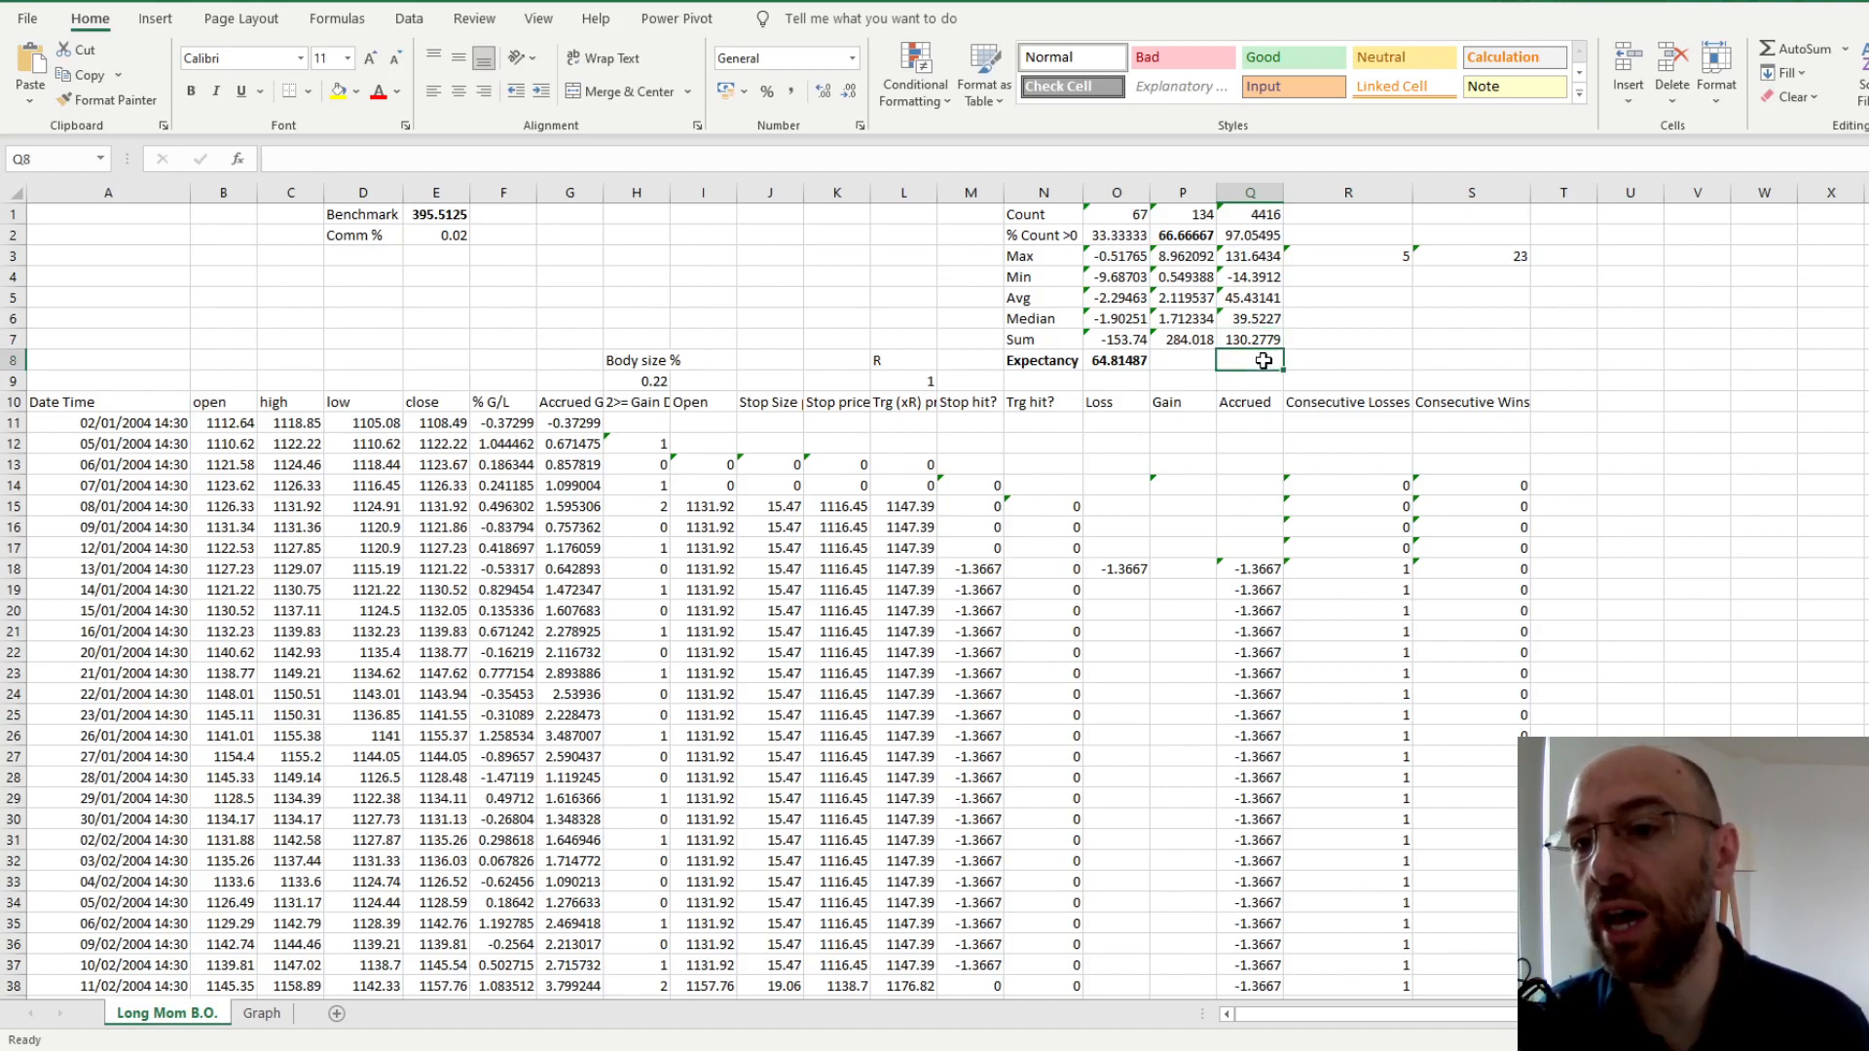
click(1258, 342)
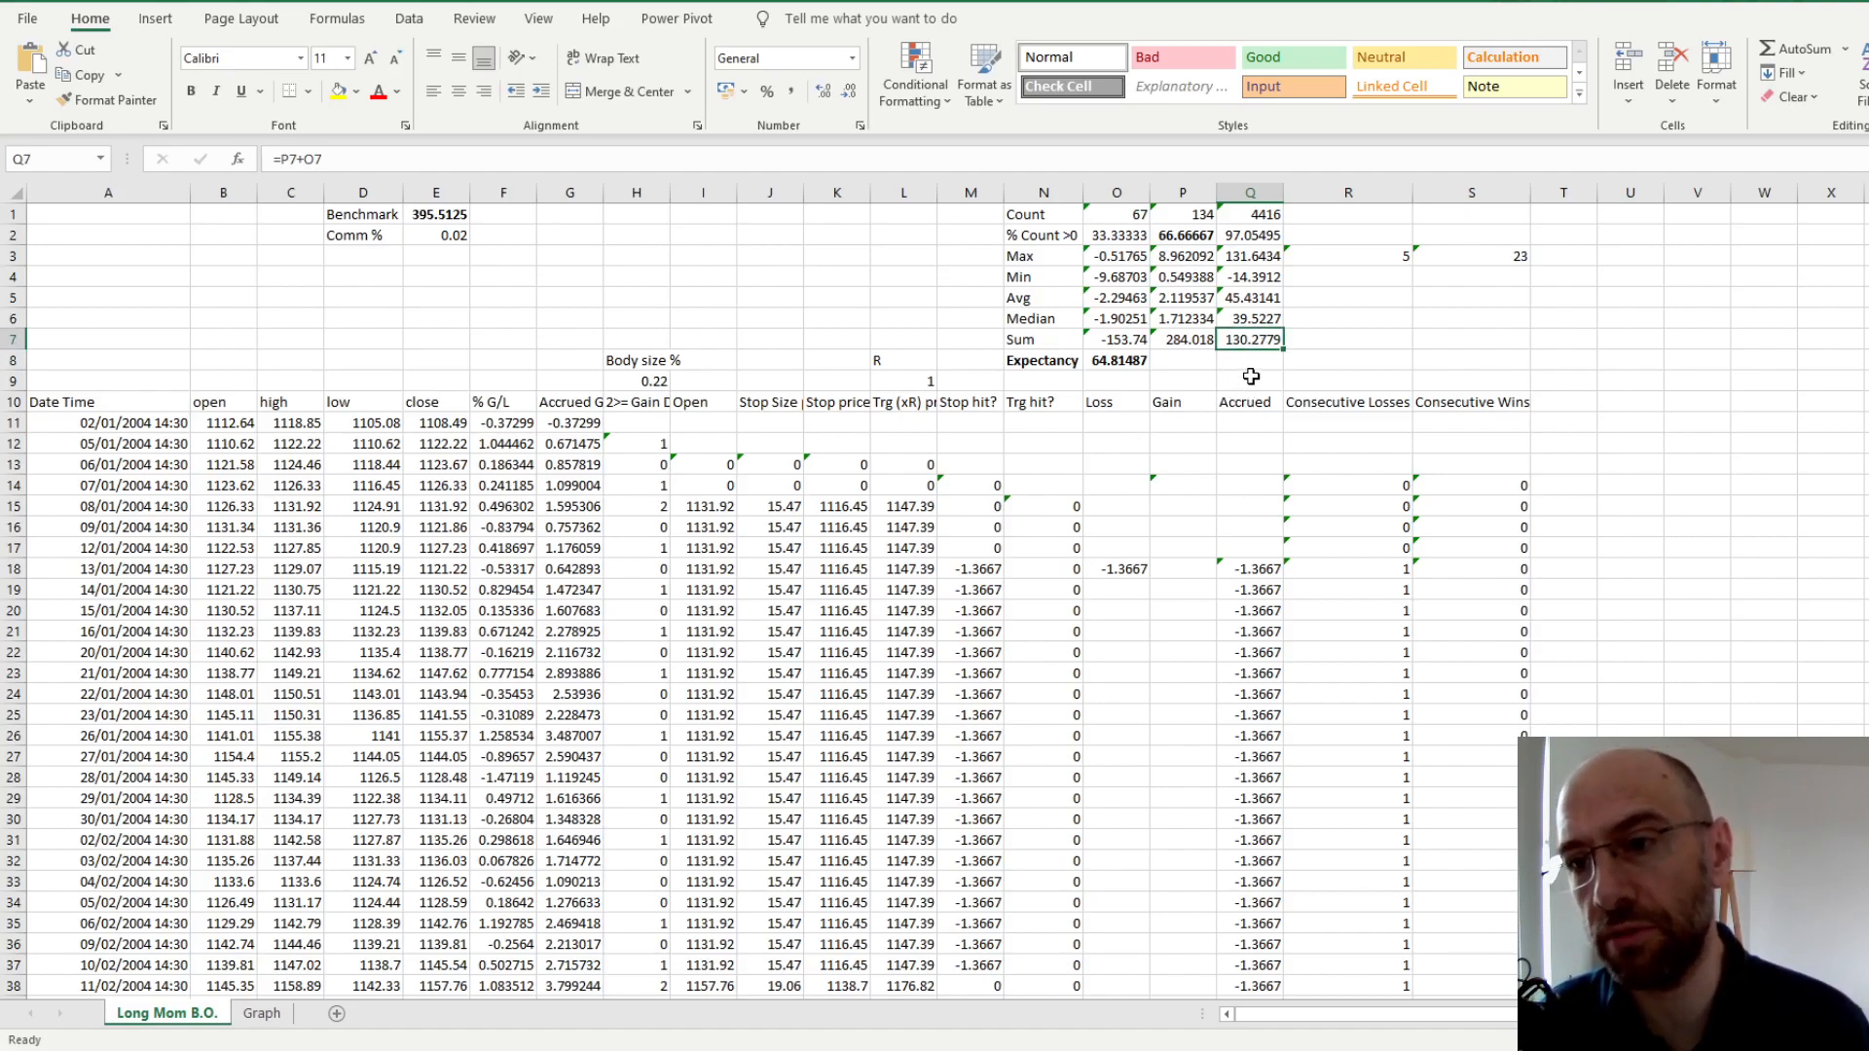
Test an R target of 2 in L9 and set it back to 1
click(900, 386)
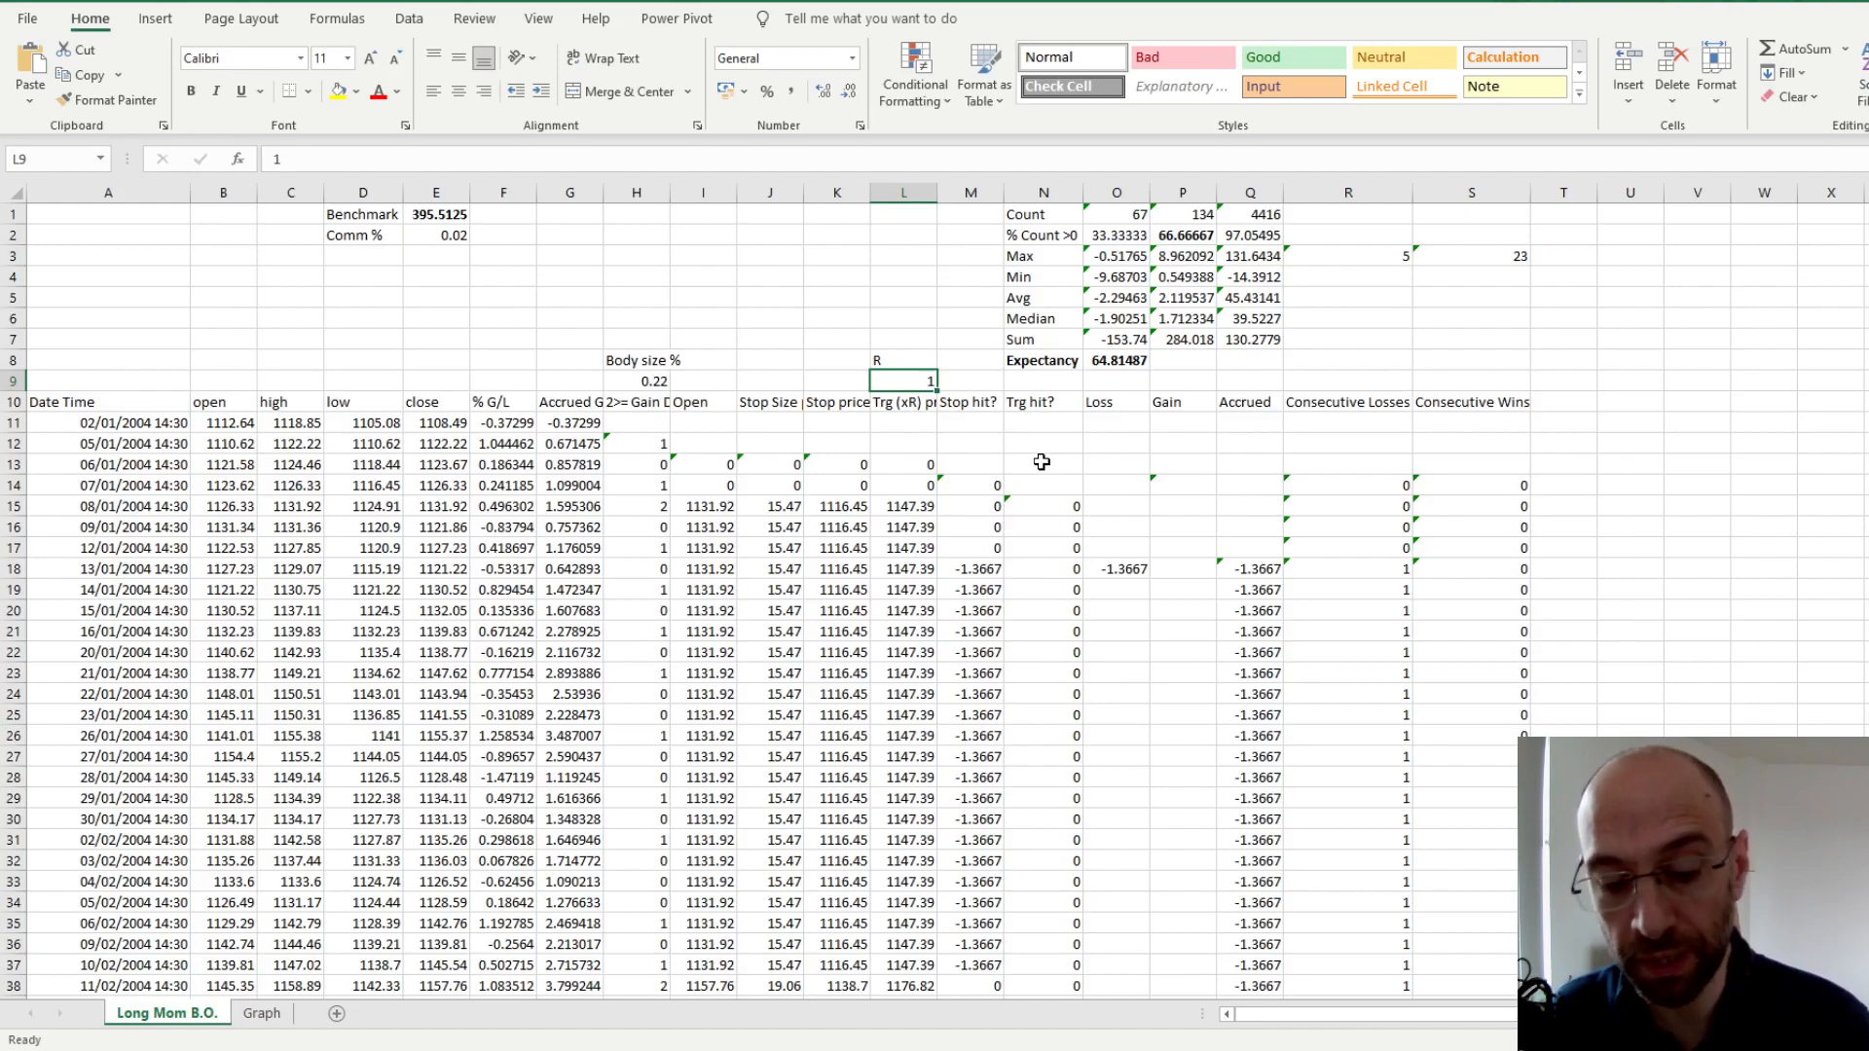
text(2)
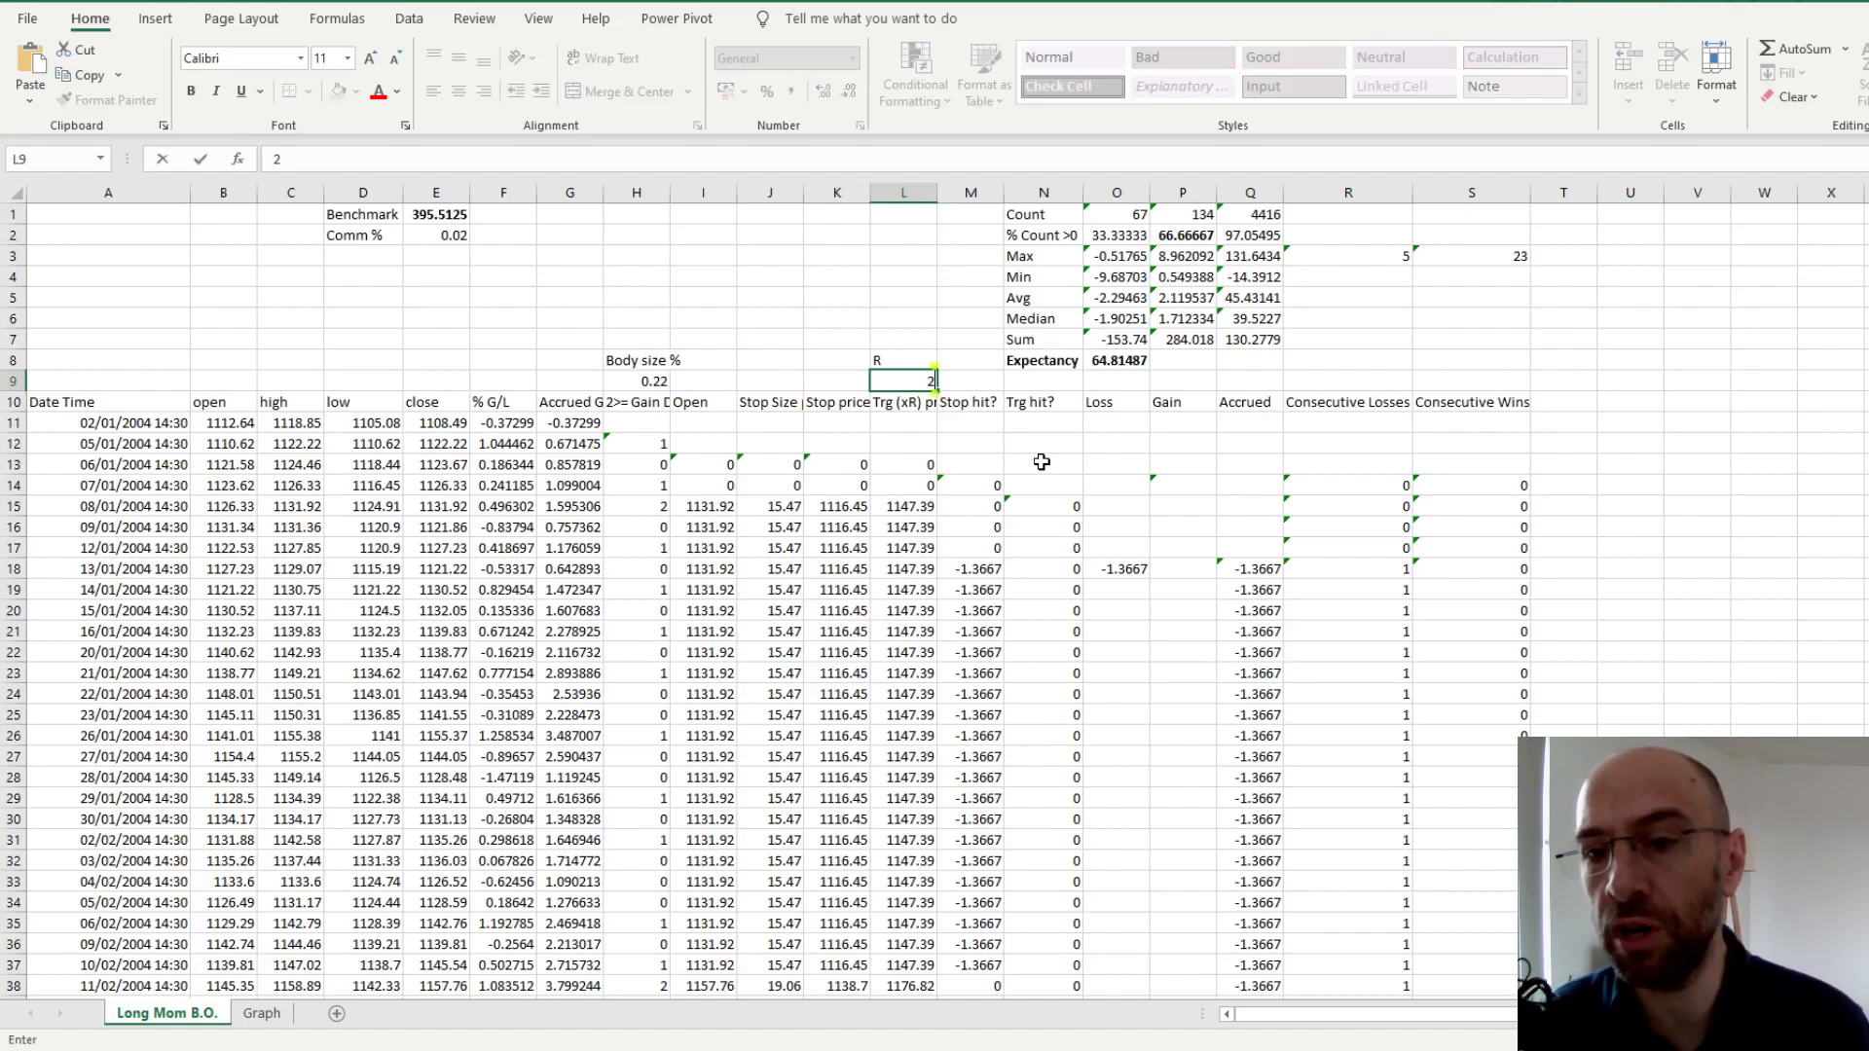
key(Return)
click(887, 374)
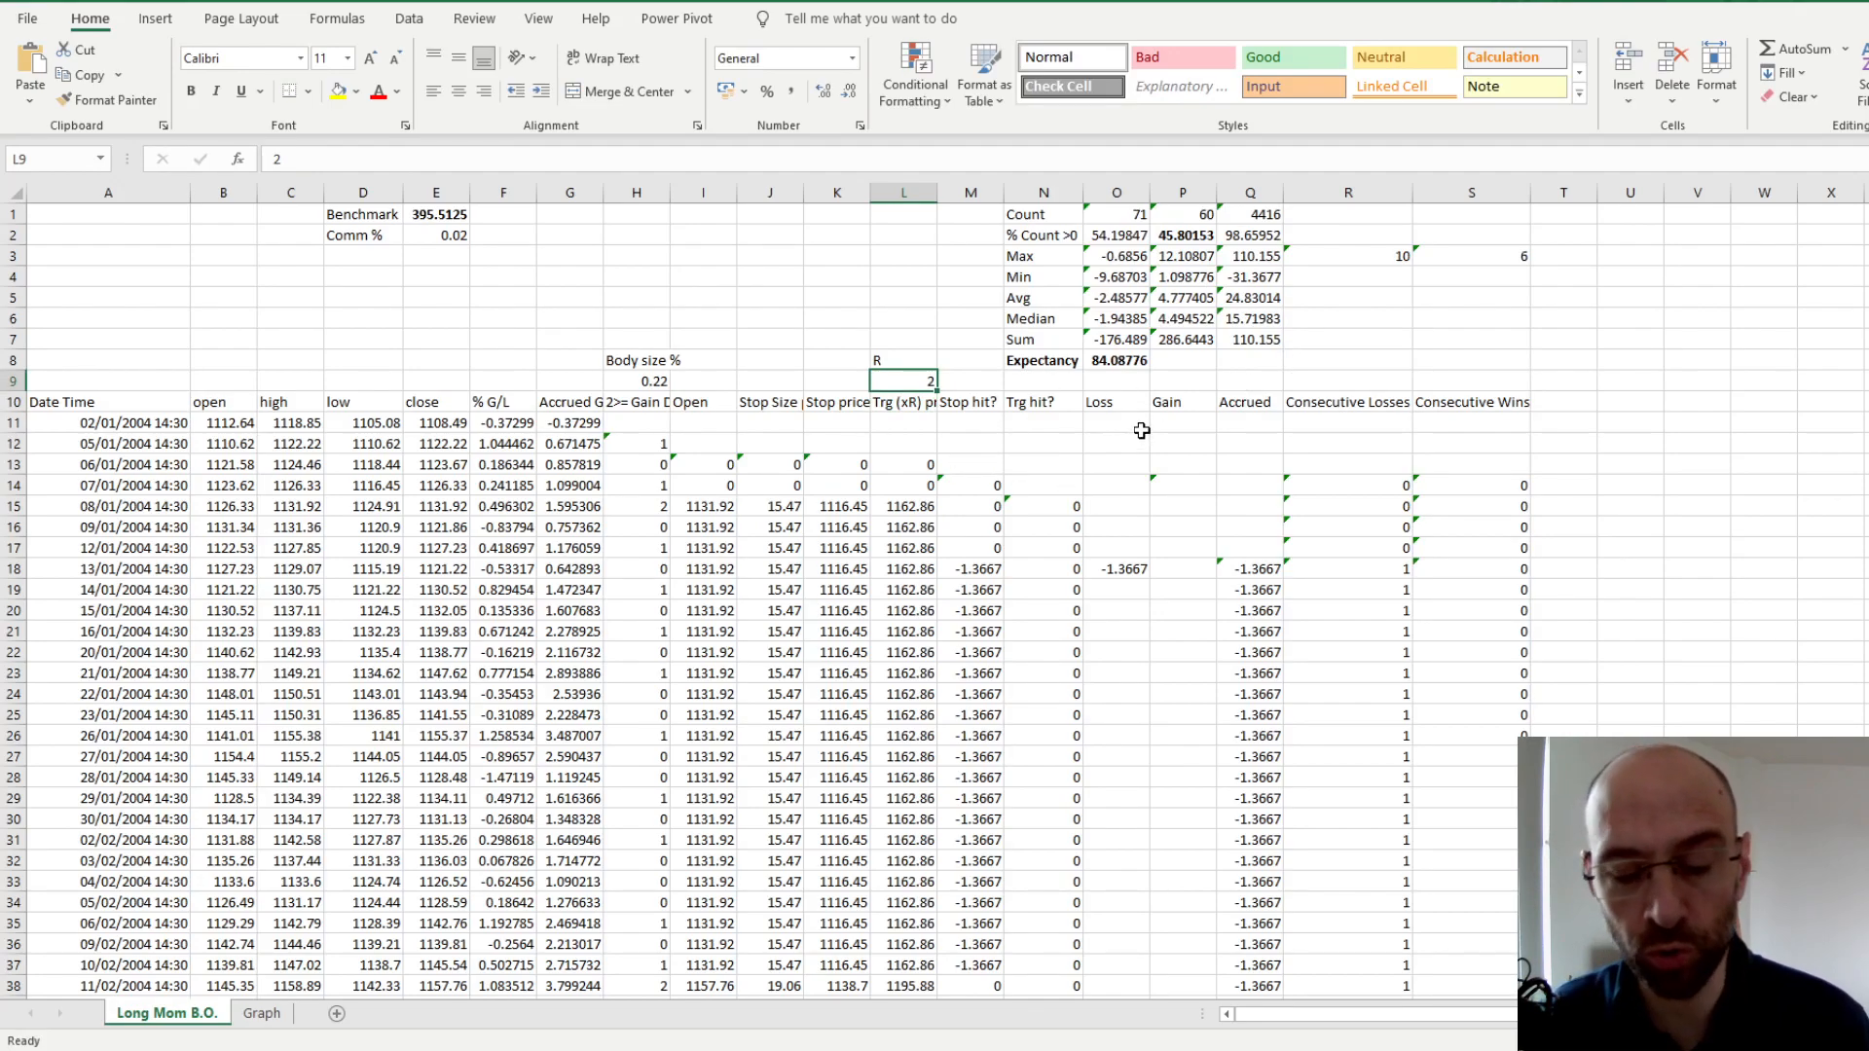
text(1)
key(Return)
key(Up)
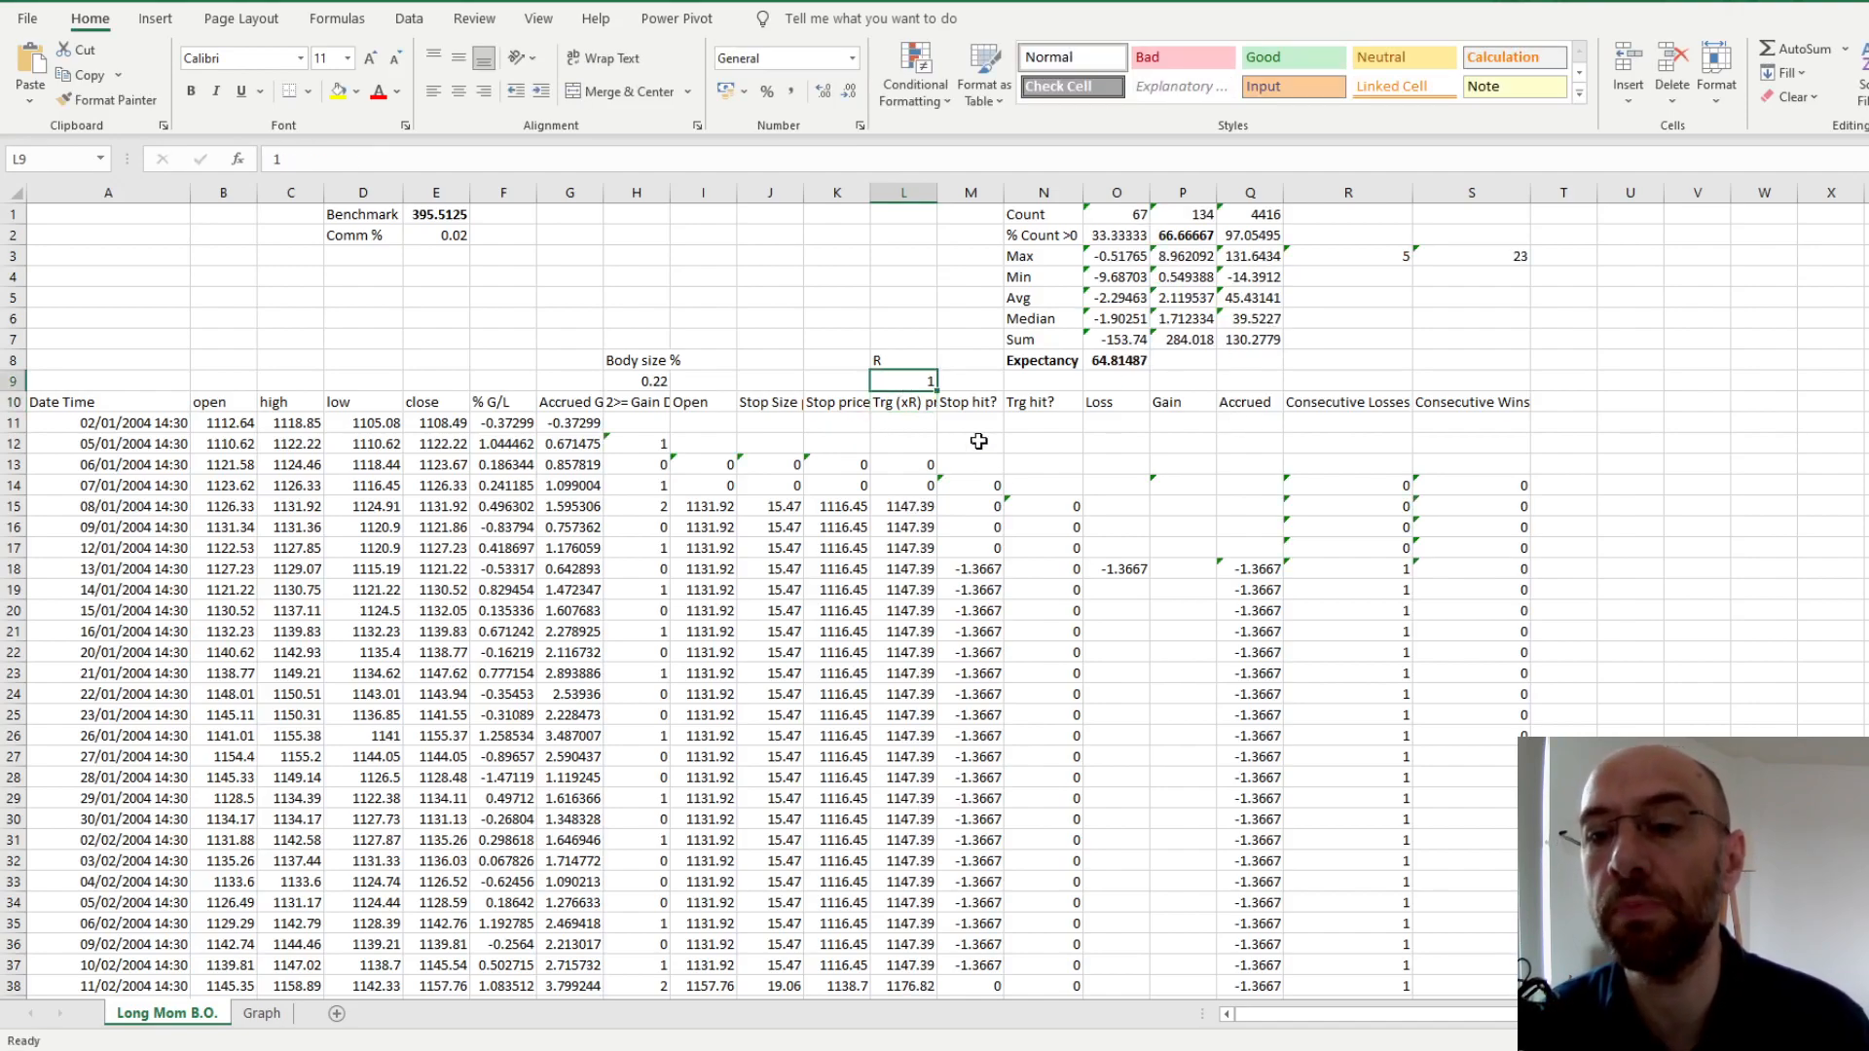
Test R targets of 3 and 0.5 in L9 and return the value to 1
text(3)
key(Return)
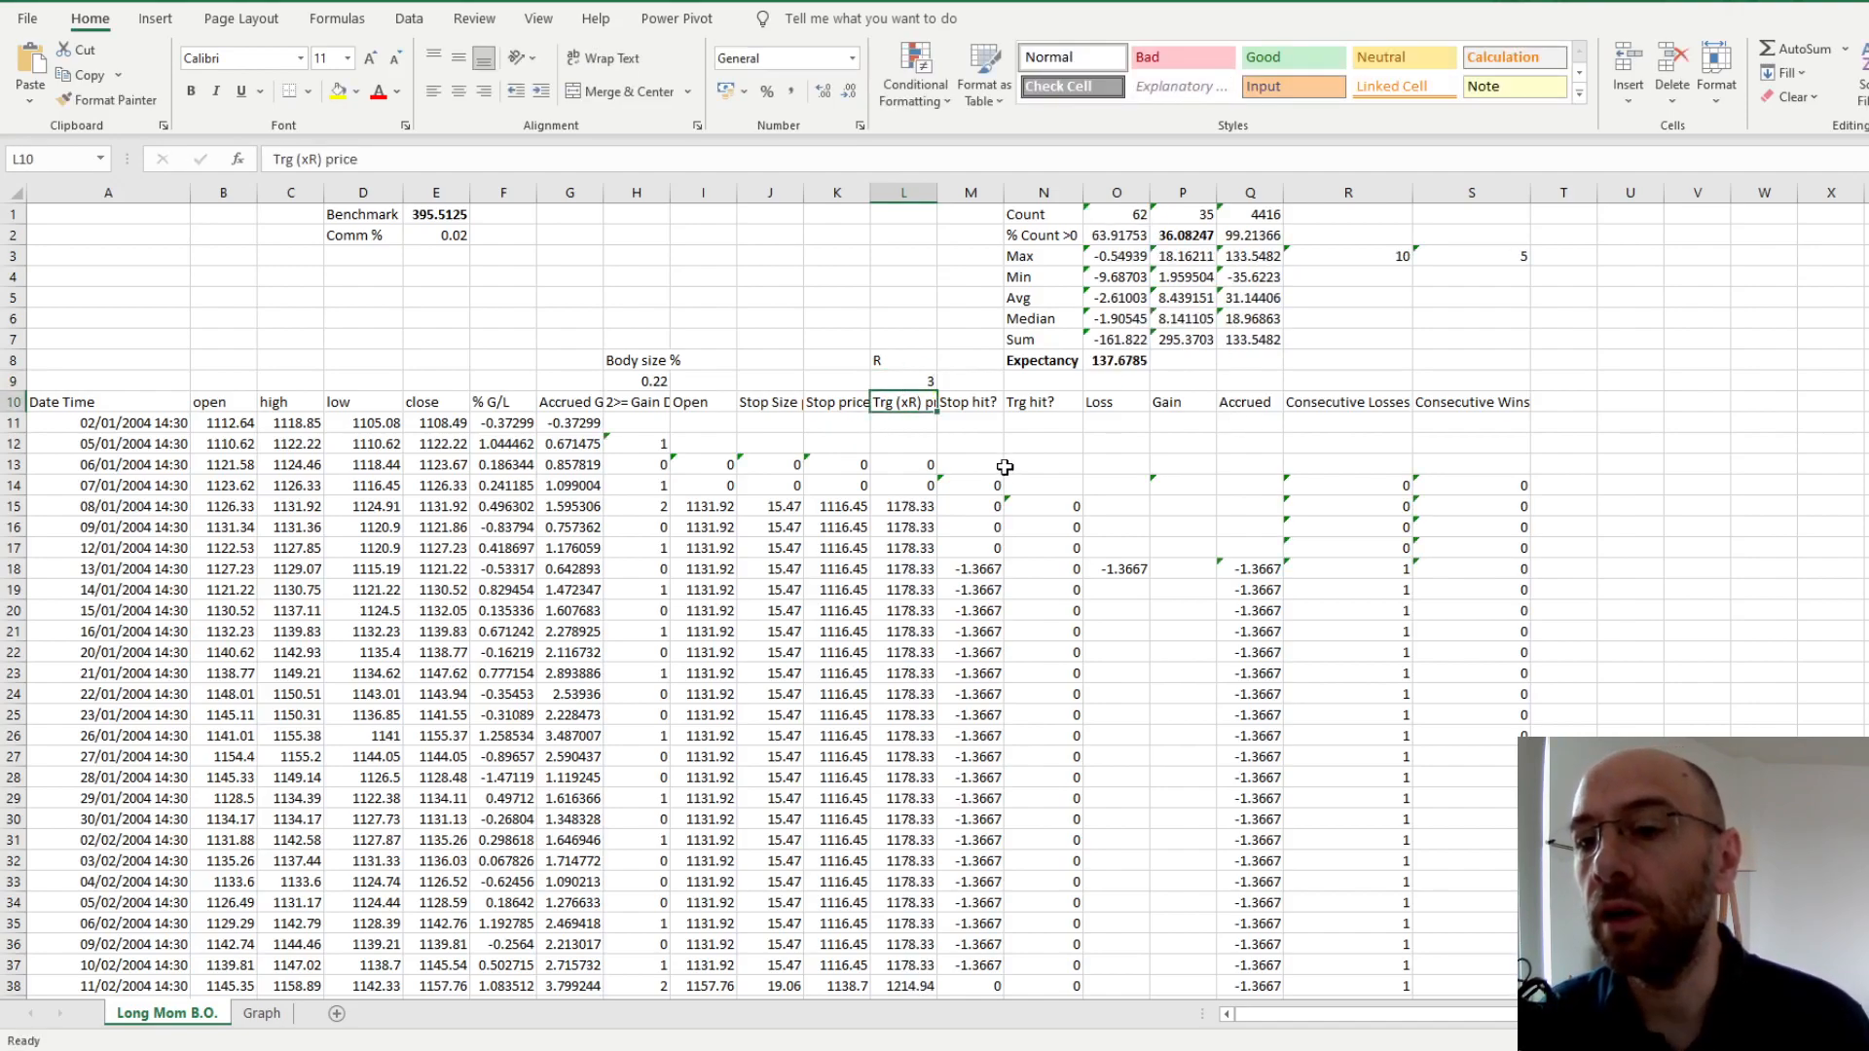
key(Up)
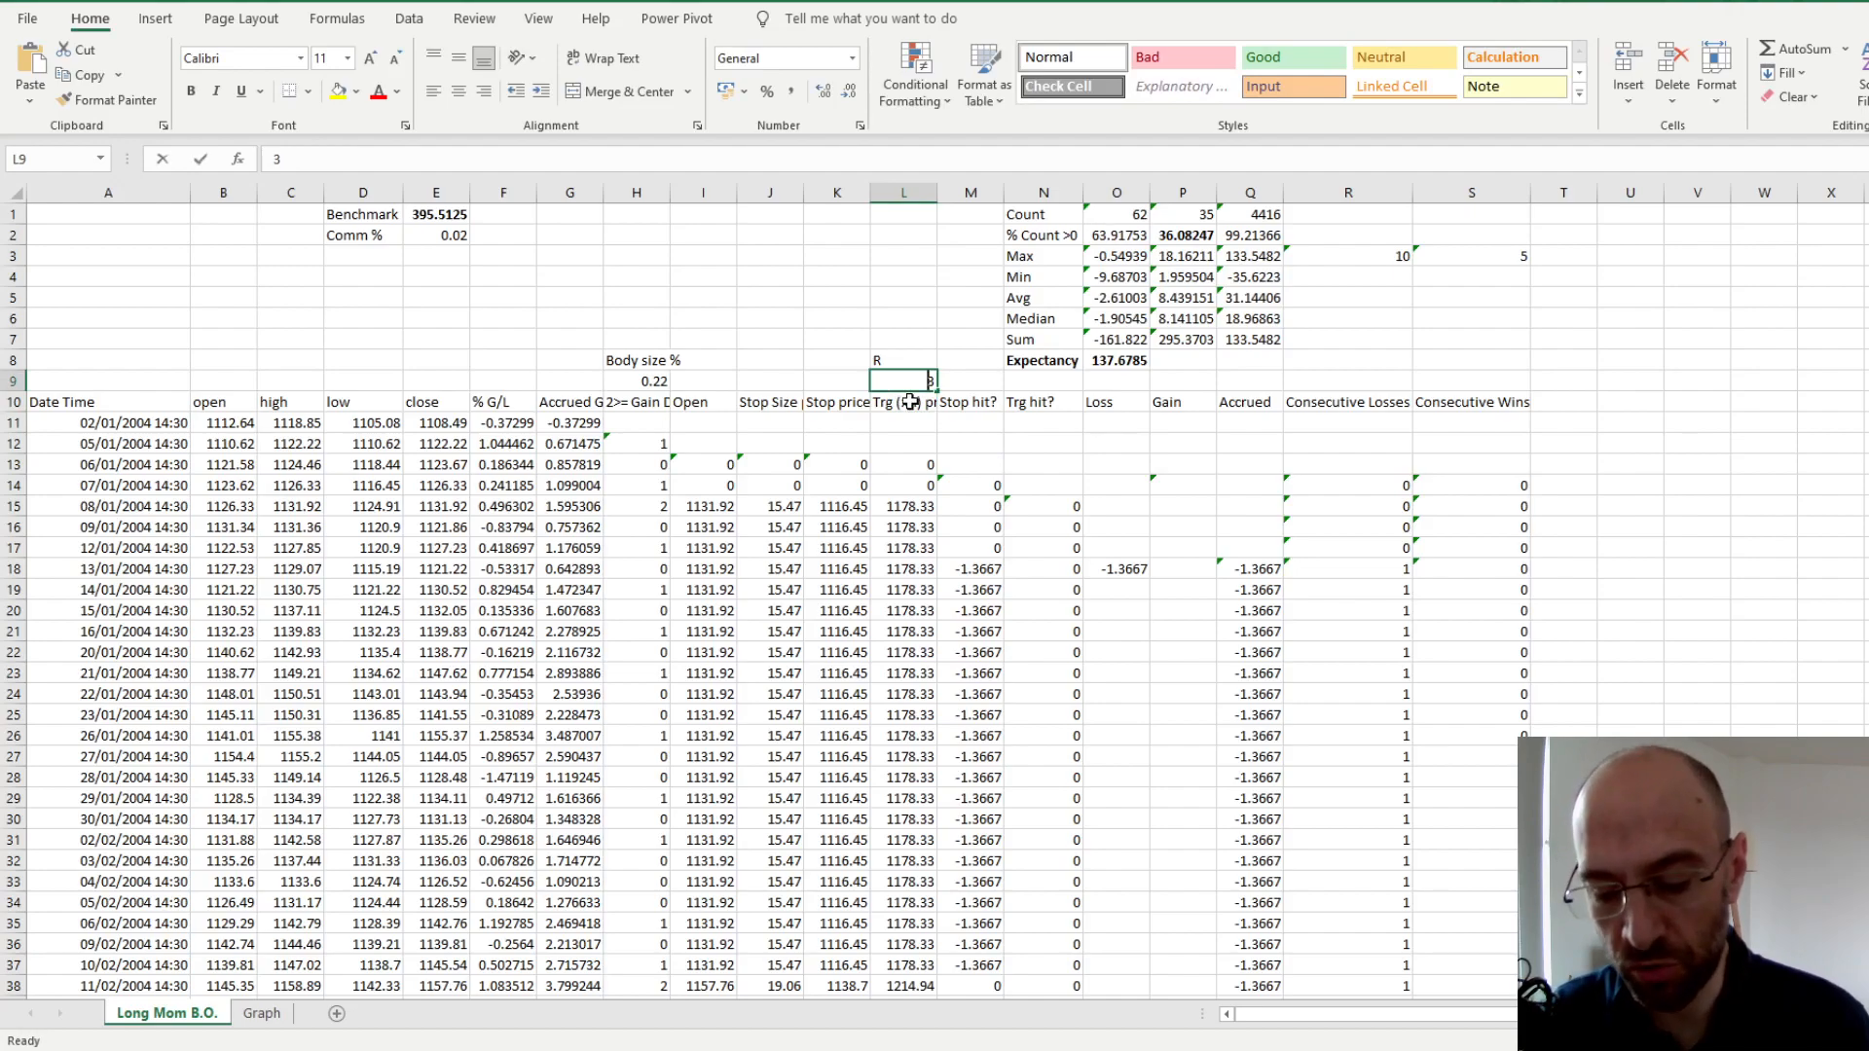
text(0.5)
key(Return)
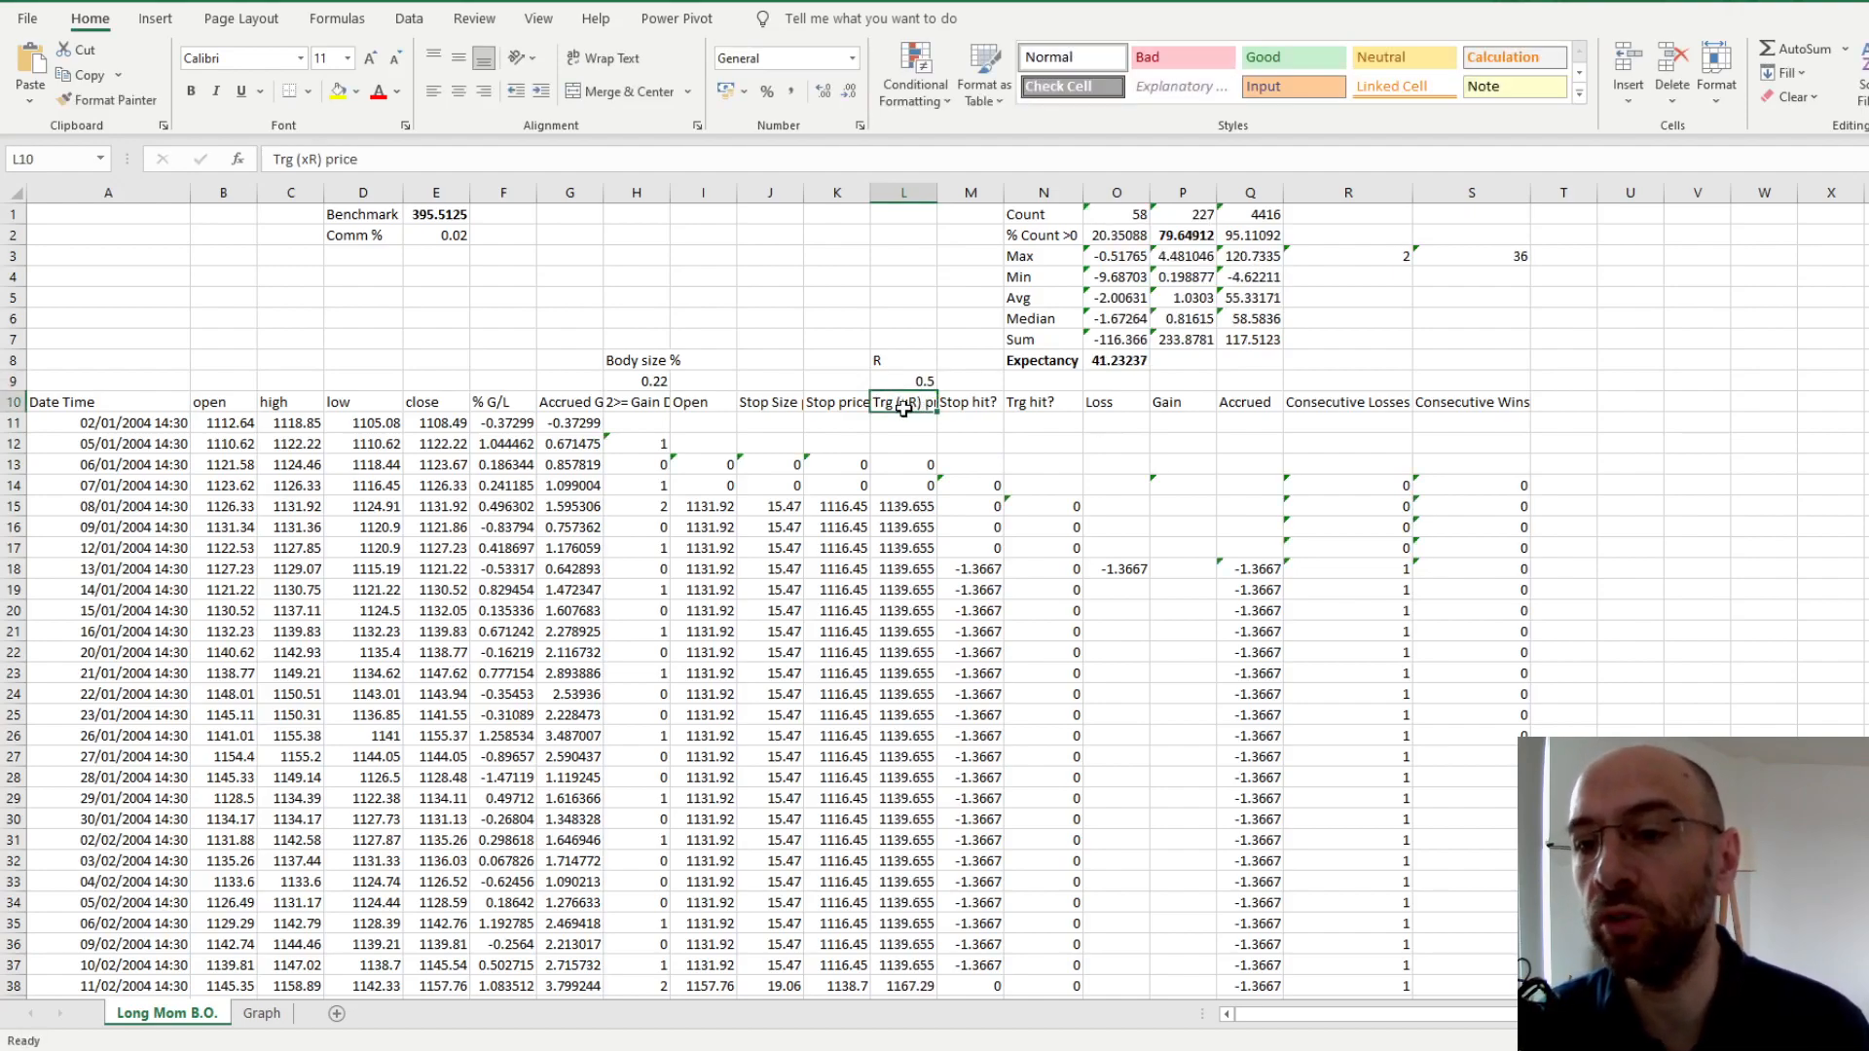
click(915, 385)
text(1)
key(Return)
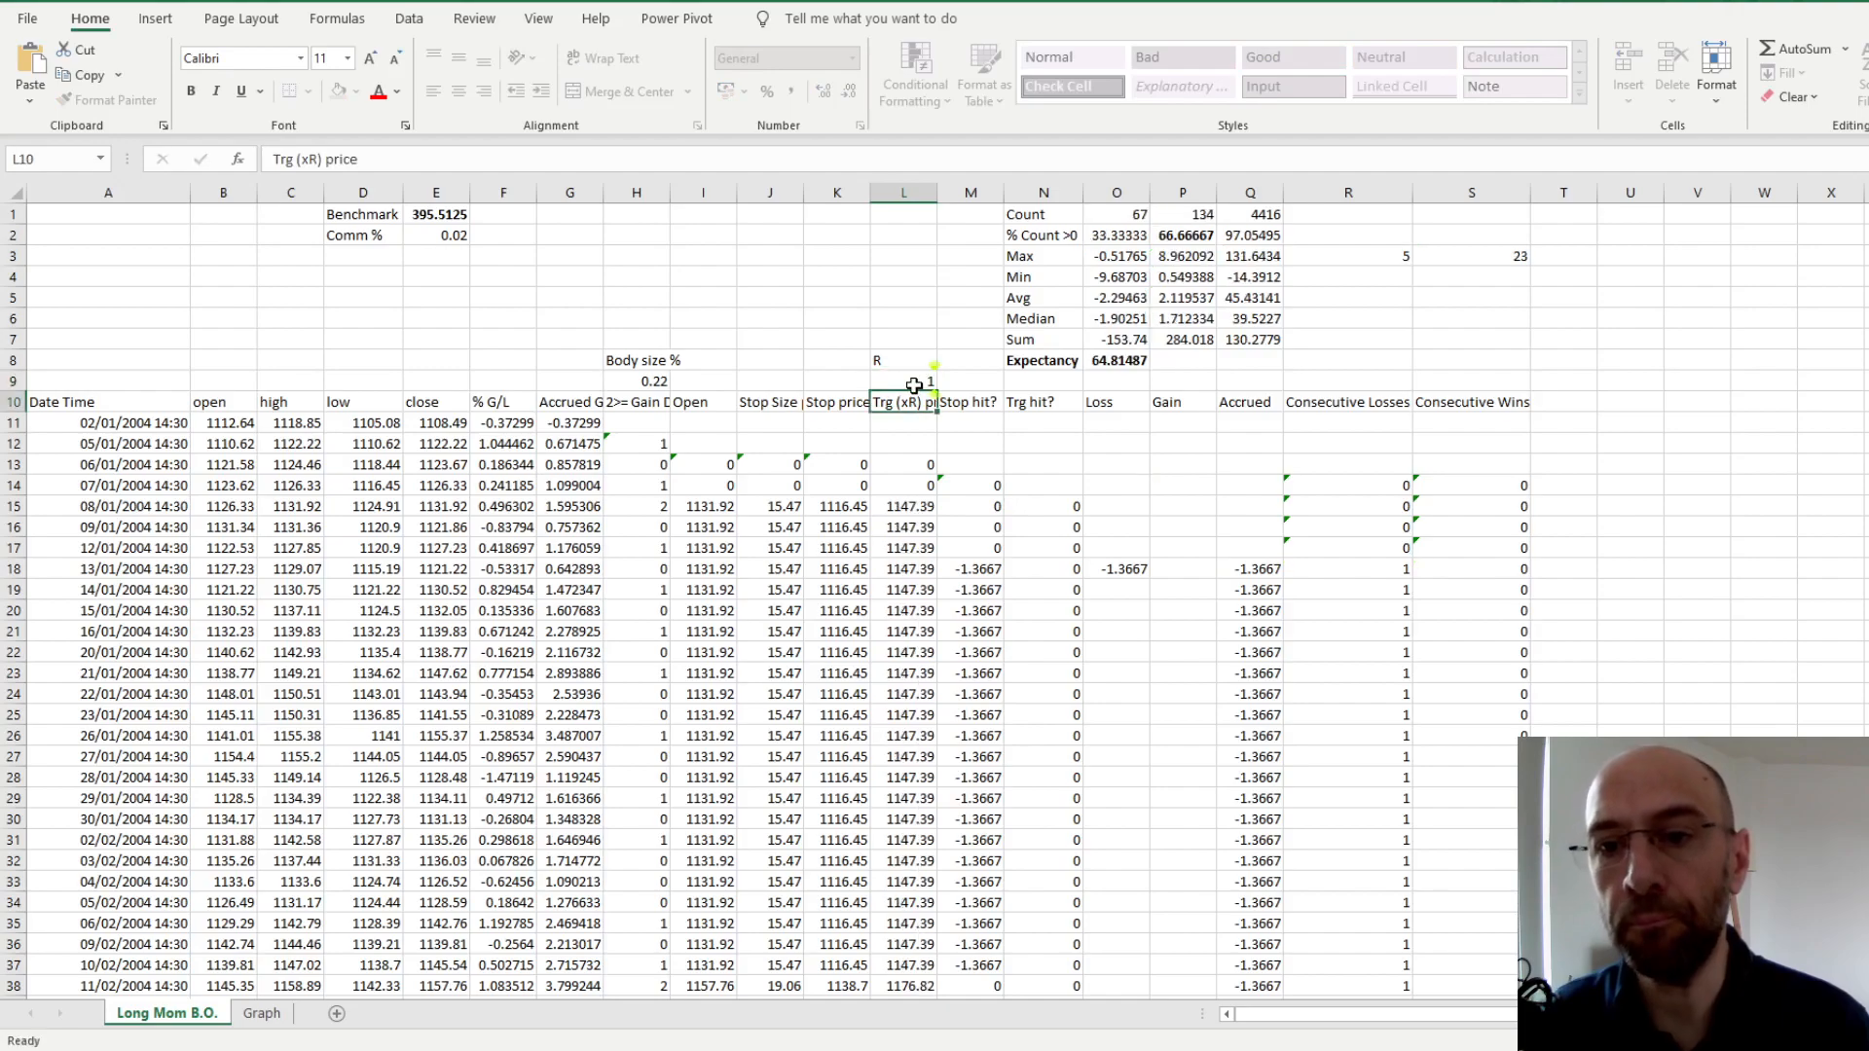
Set the body size percentage in H9 to 0.2
click(639, 381)
text(0)
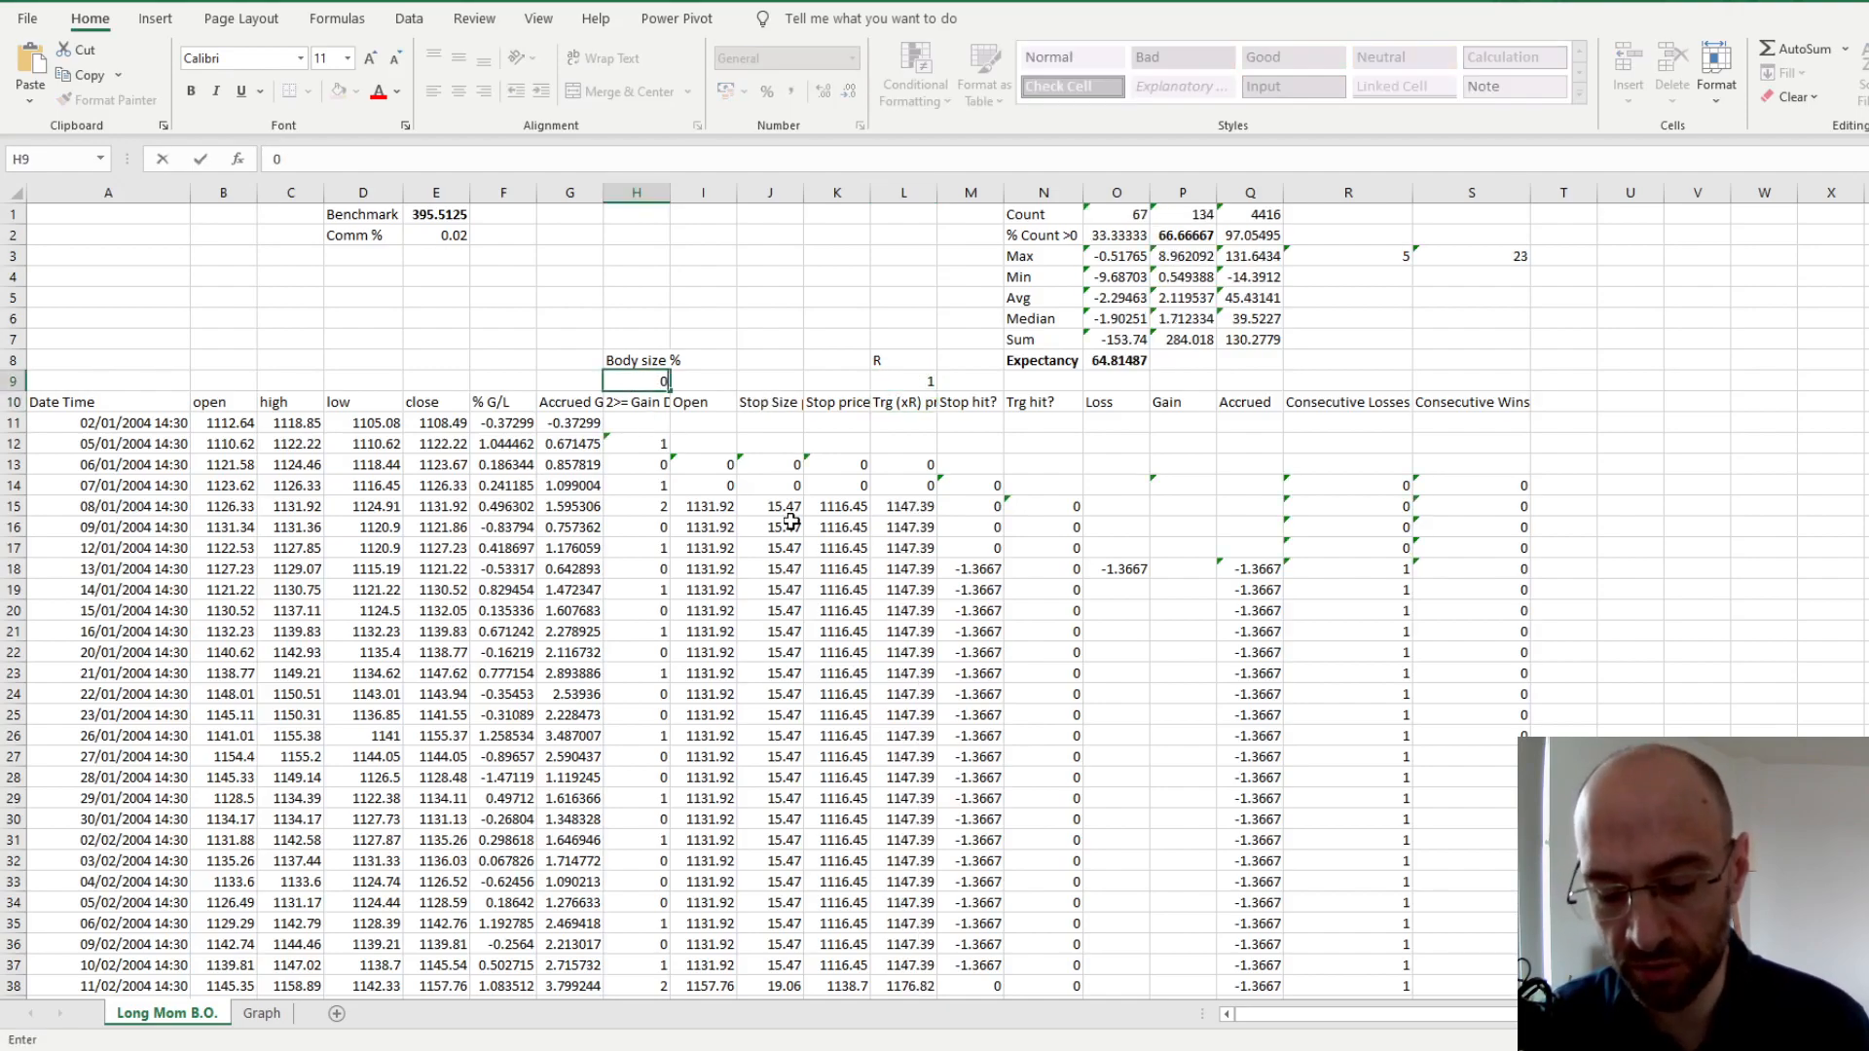
text(.2)
key(Return)
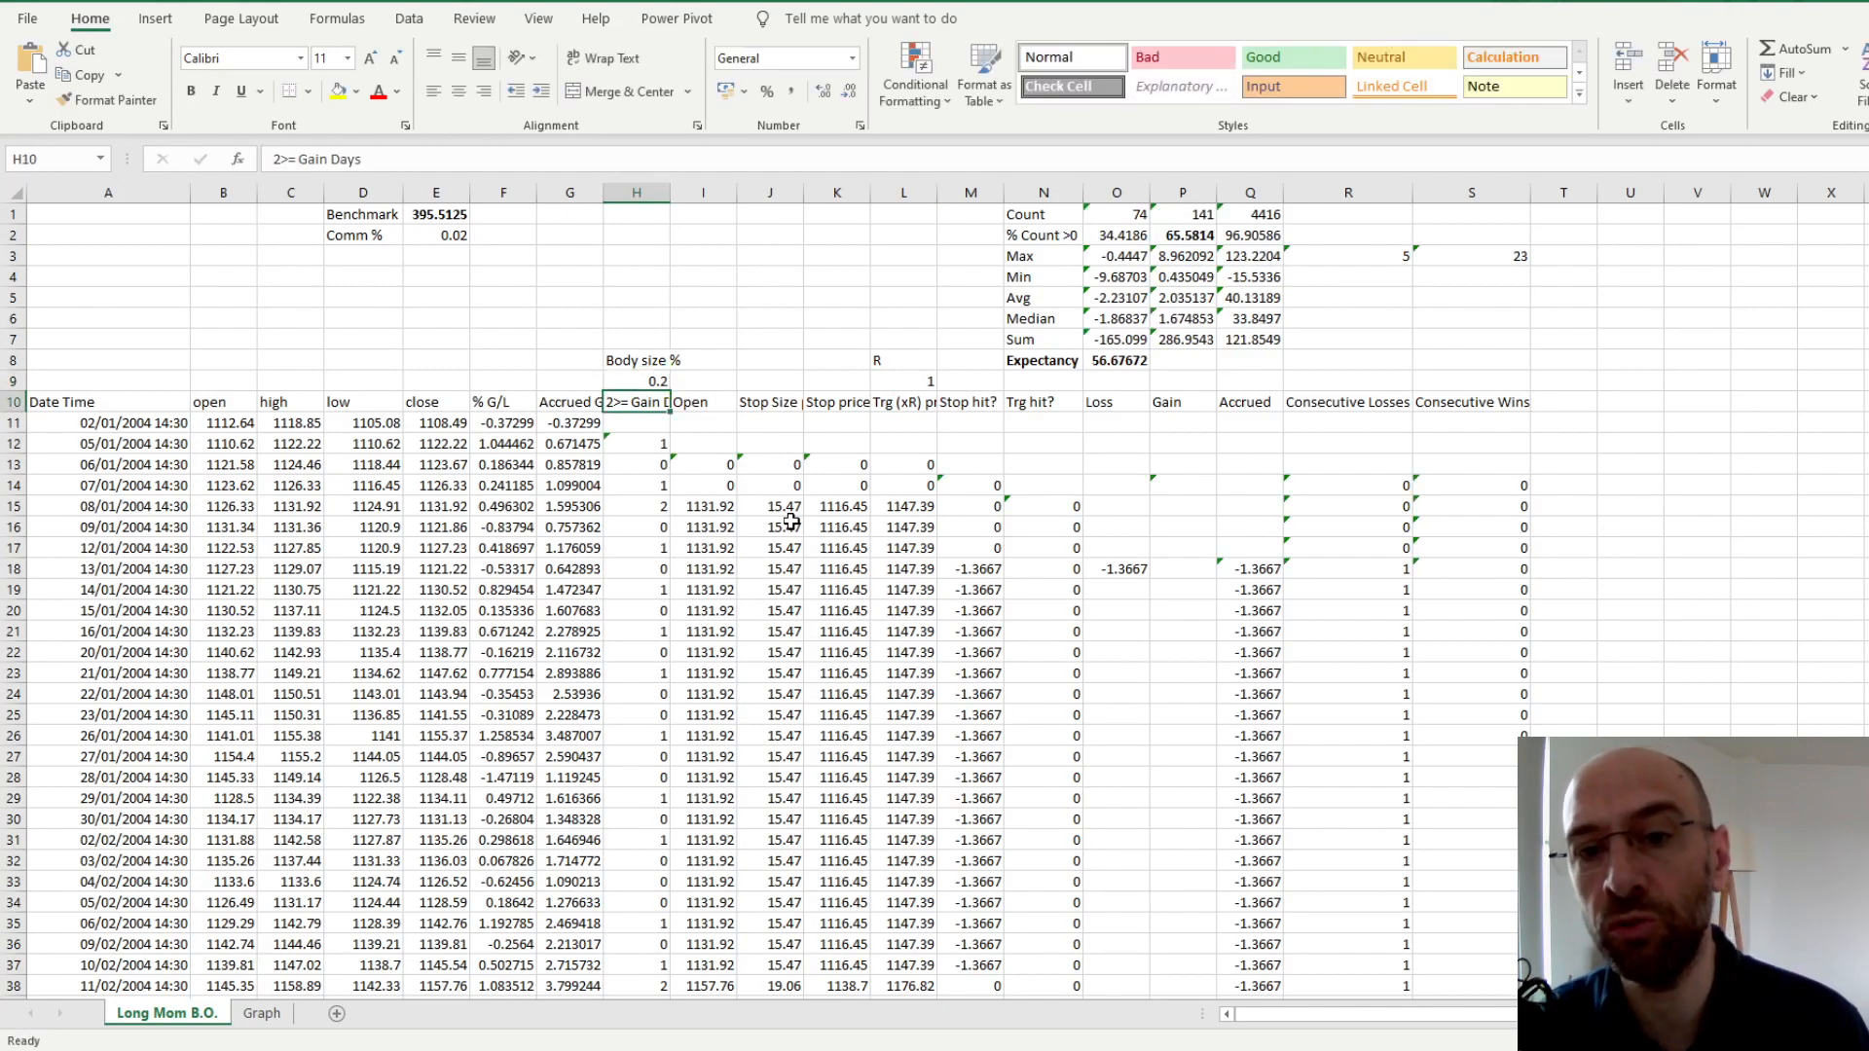
Test a body size percentage of 0.1 in H9 and set it back to 0.2
click(654, 385)
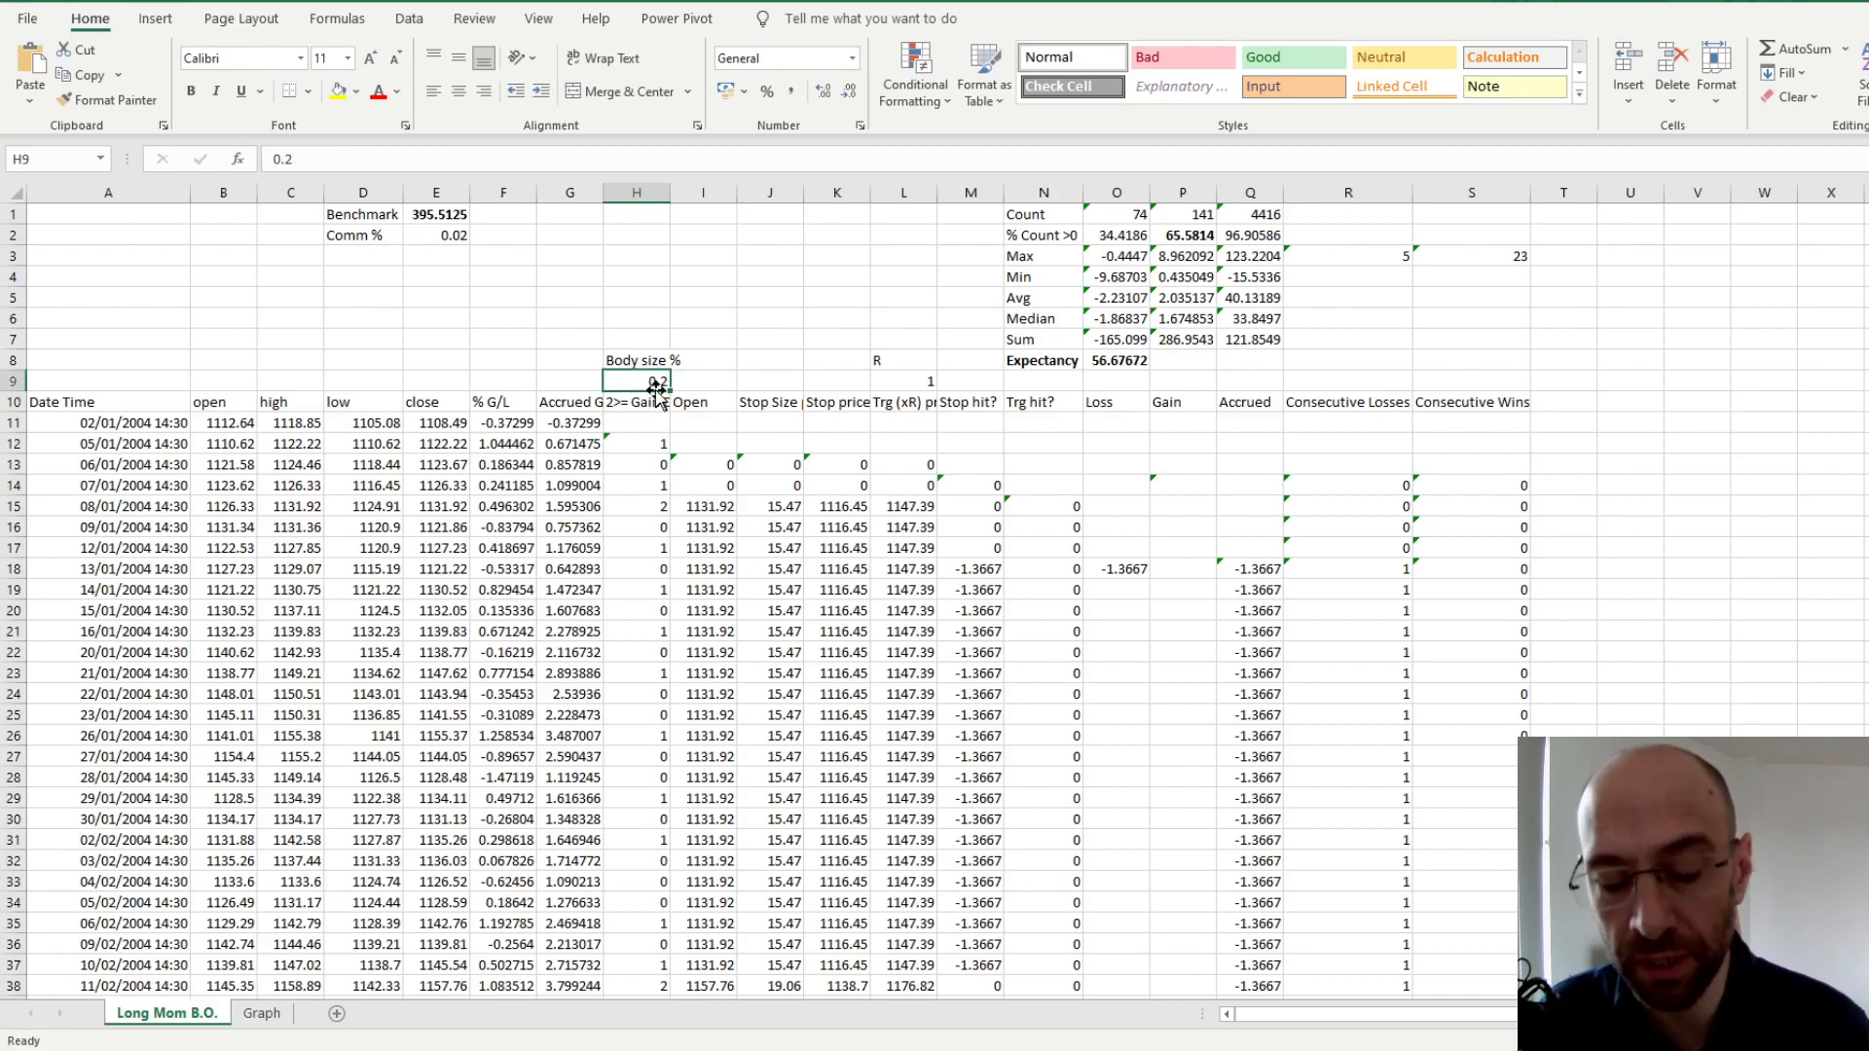
text(0.1)
key(Return)
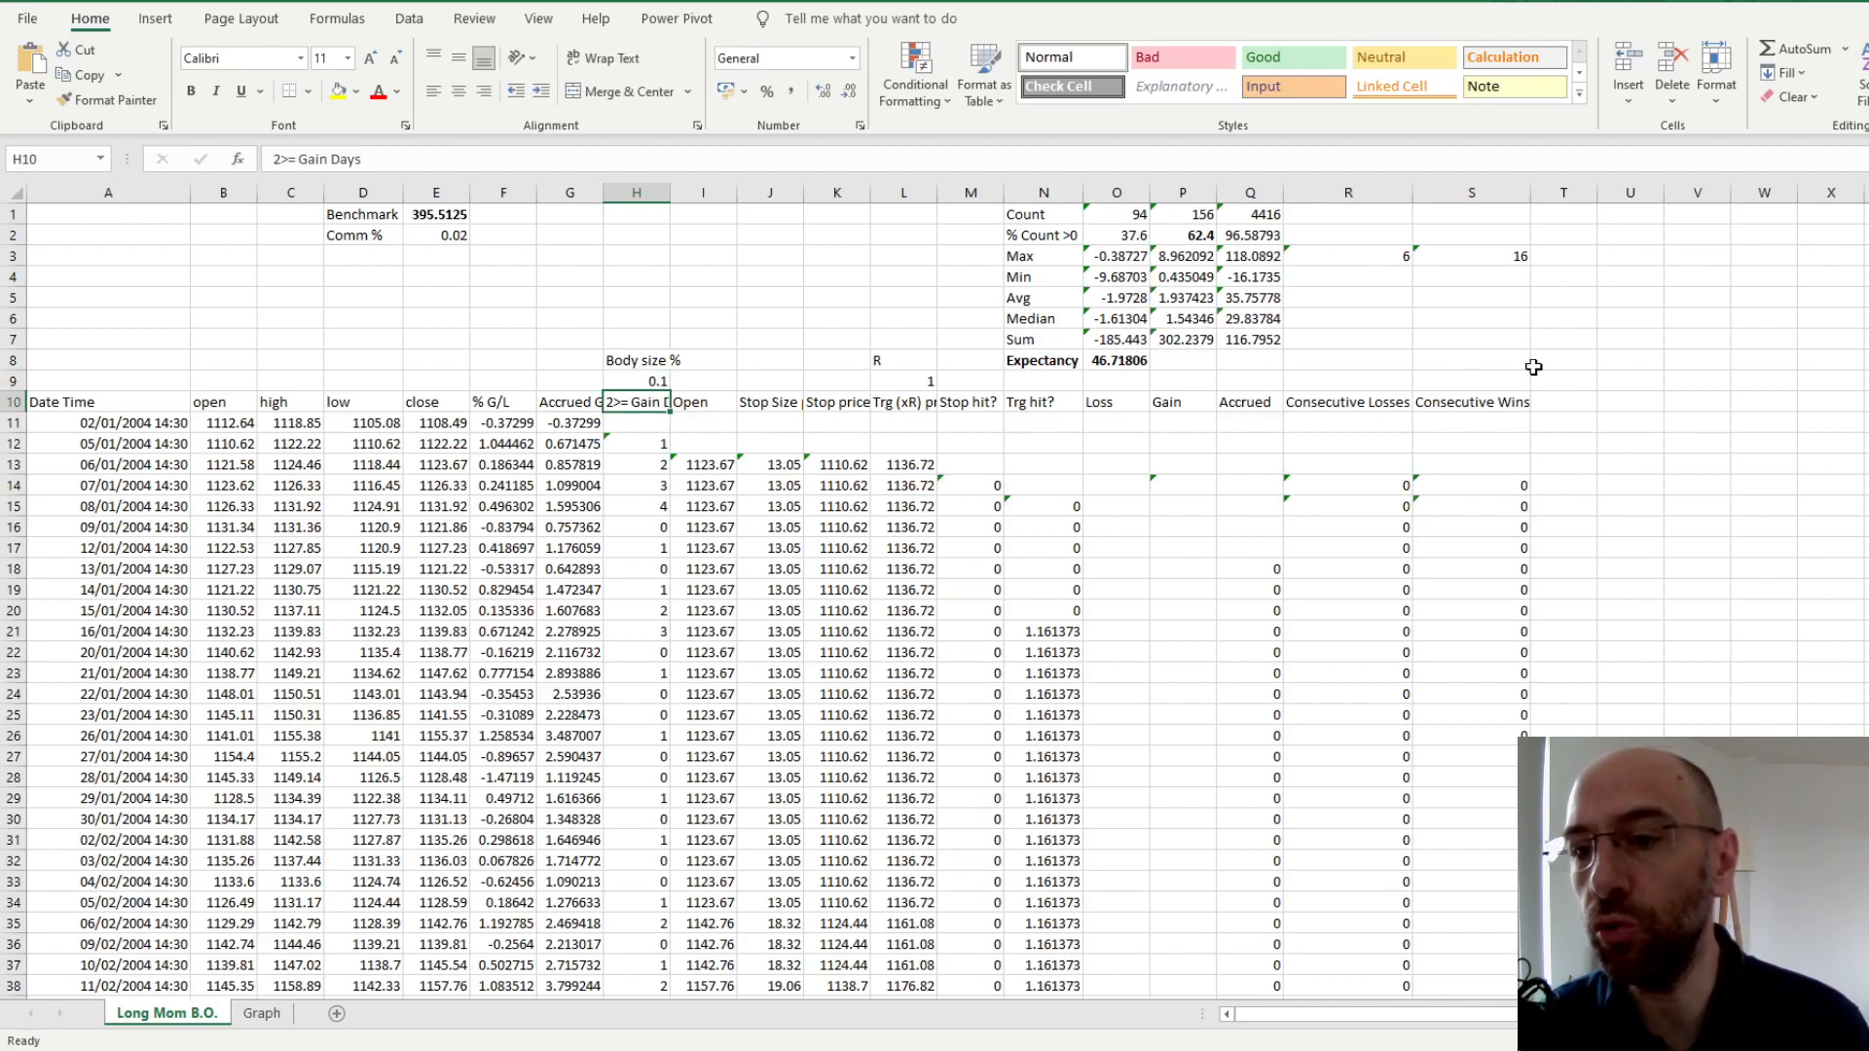
click(649, 386)
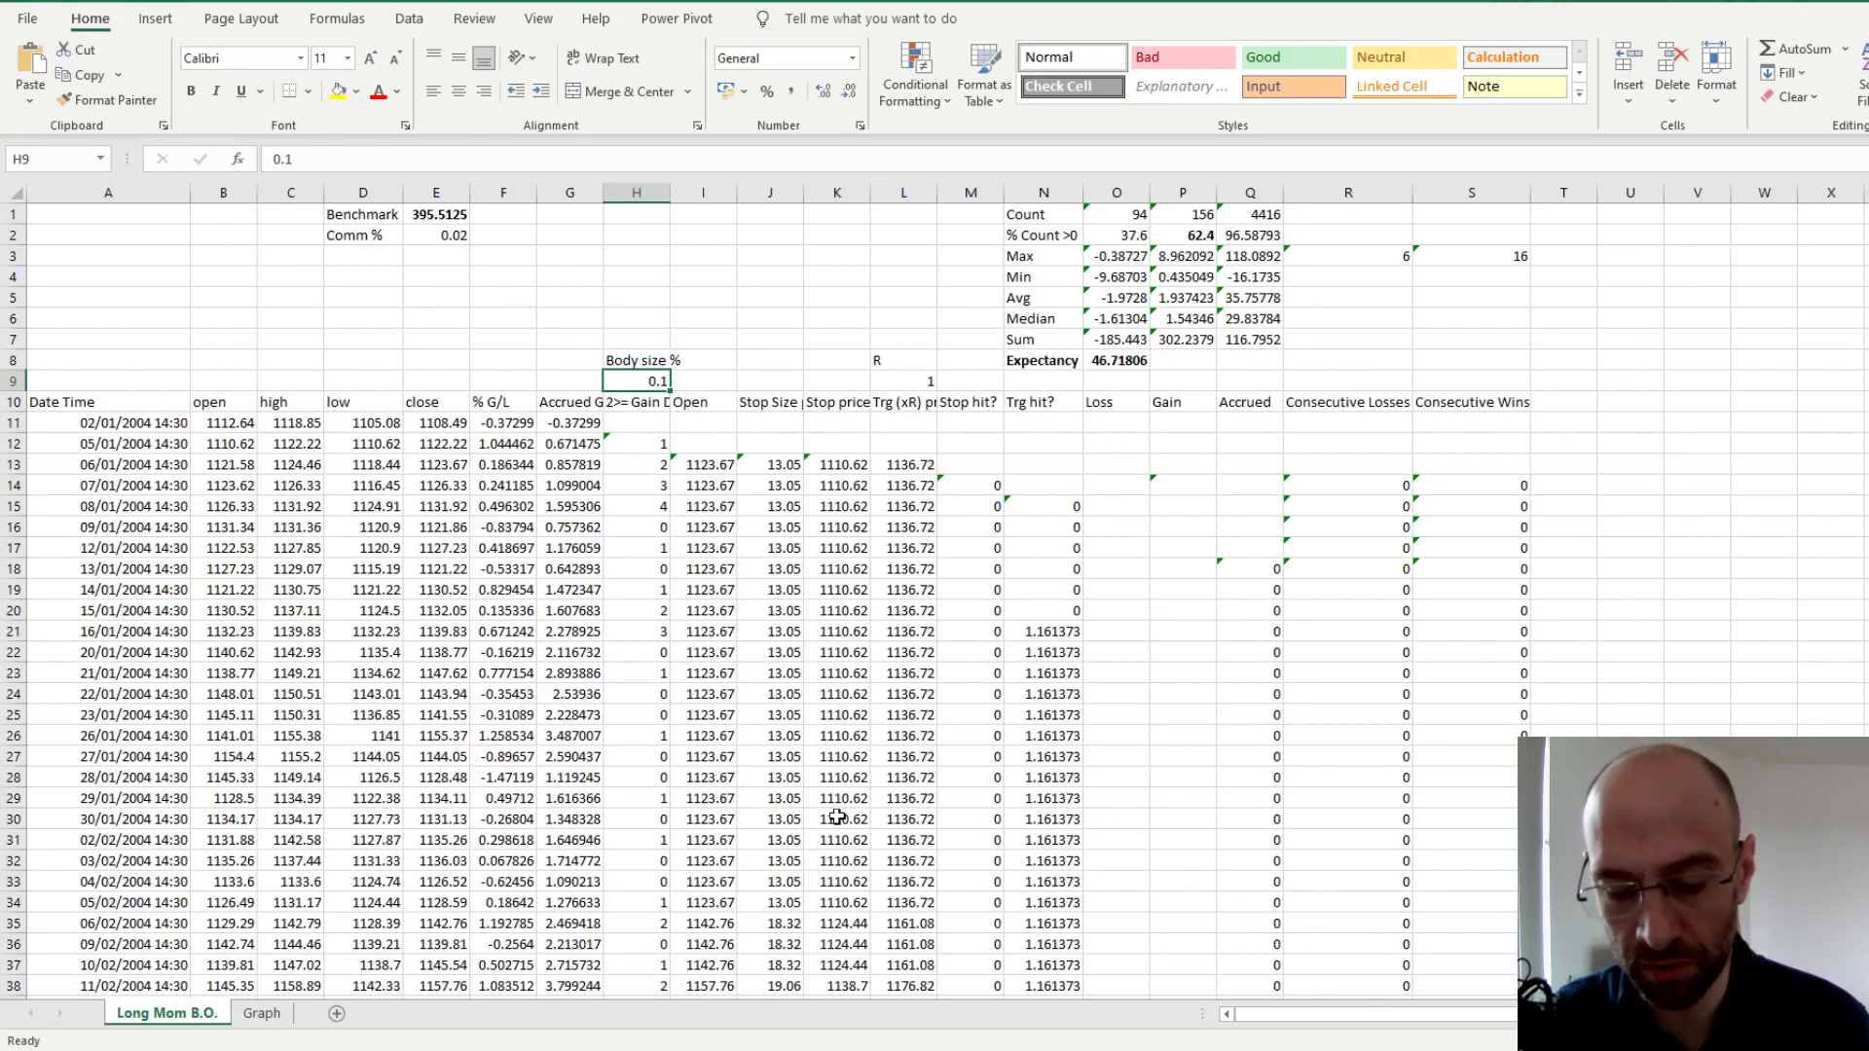
text(0.)
key(Return)
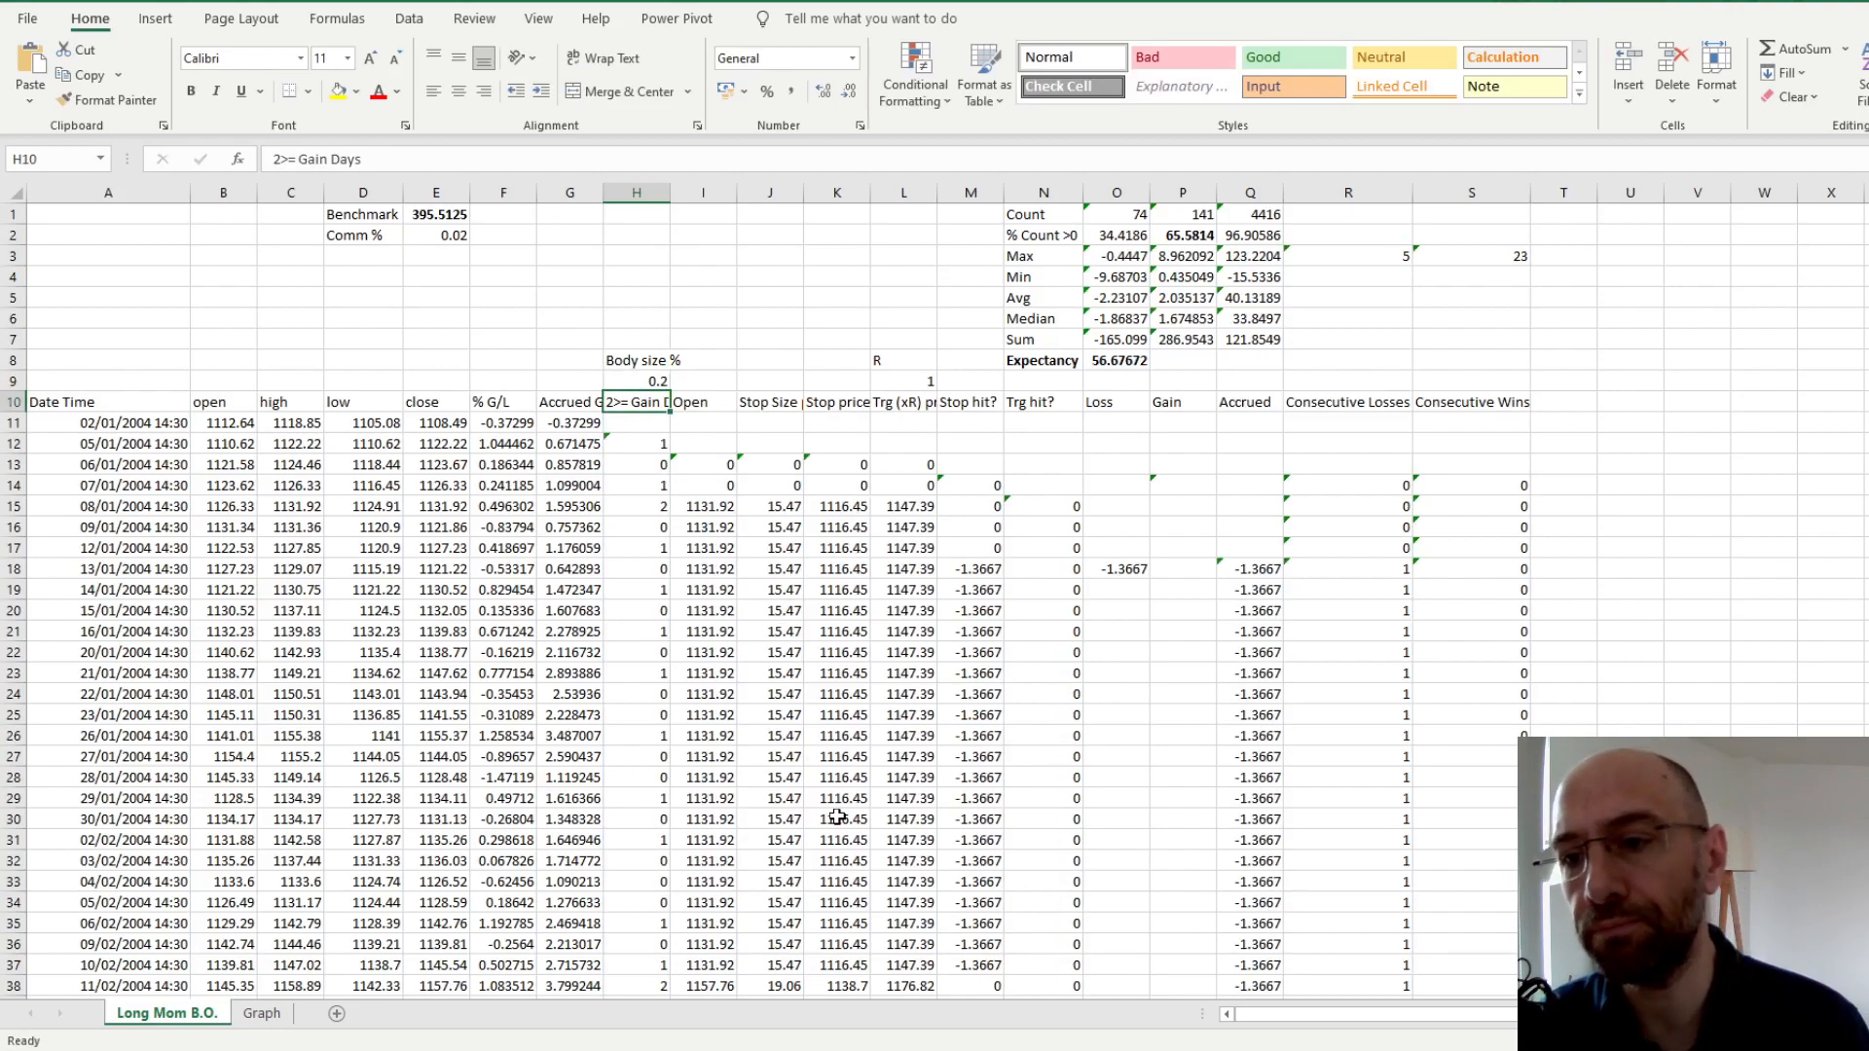
Examine the Graph sheet's chart and its Setup Accrued and SPX Accrued G/L data columns
click(266, 1014)
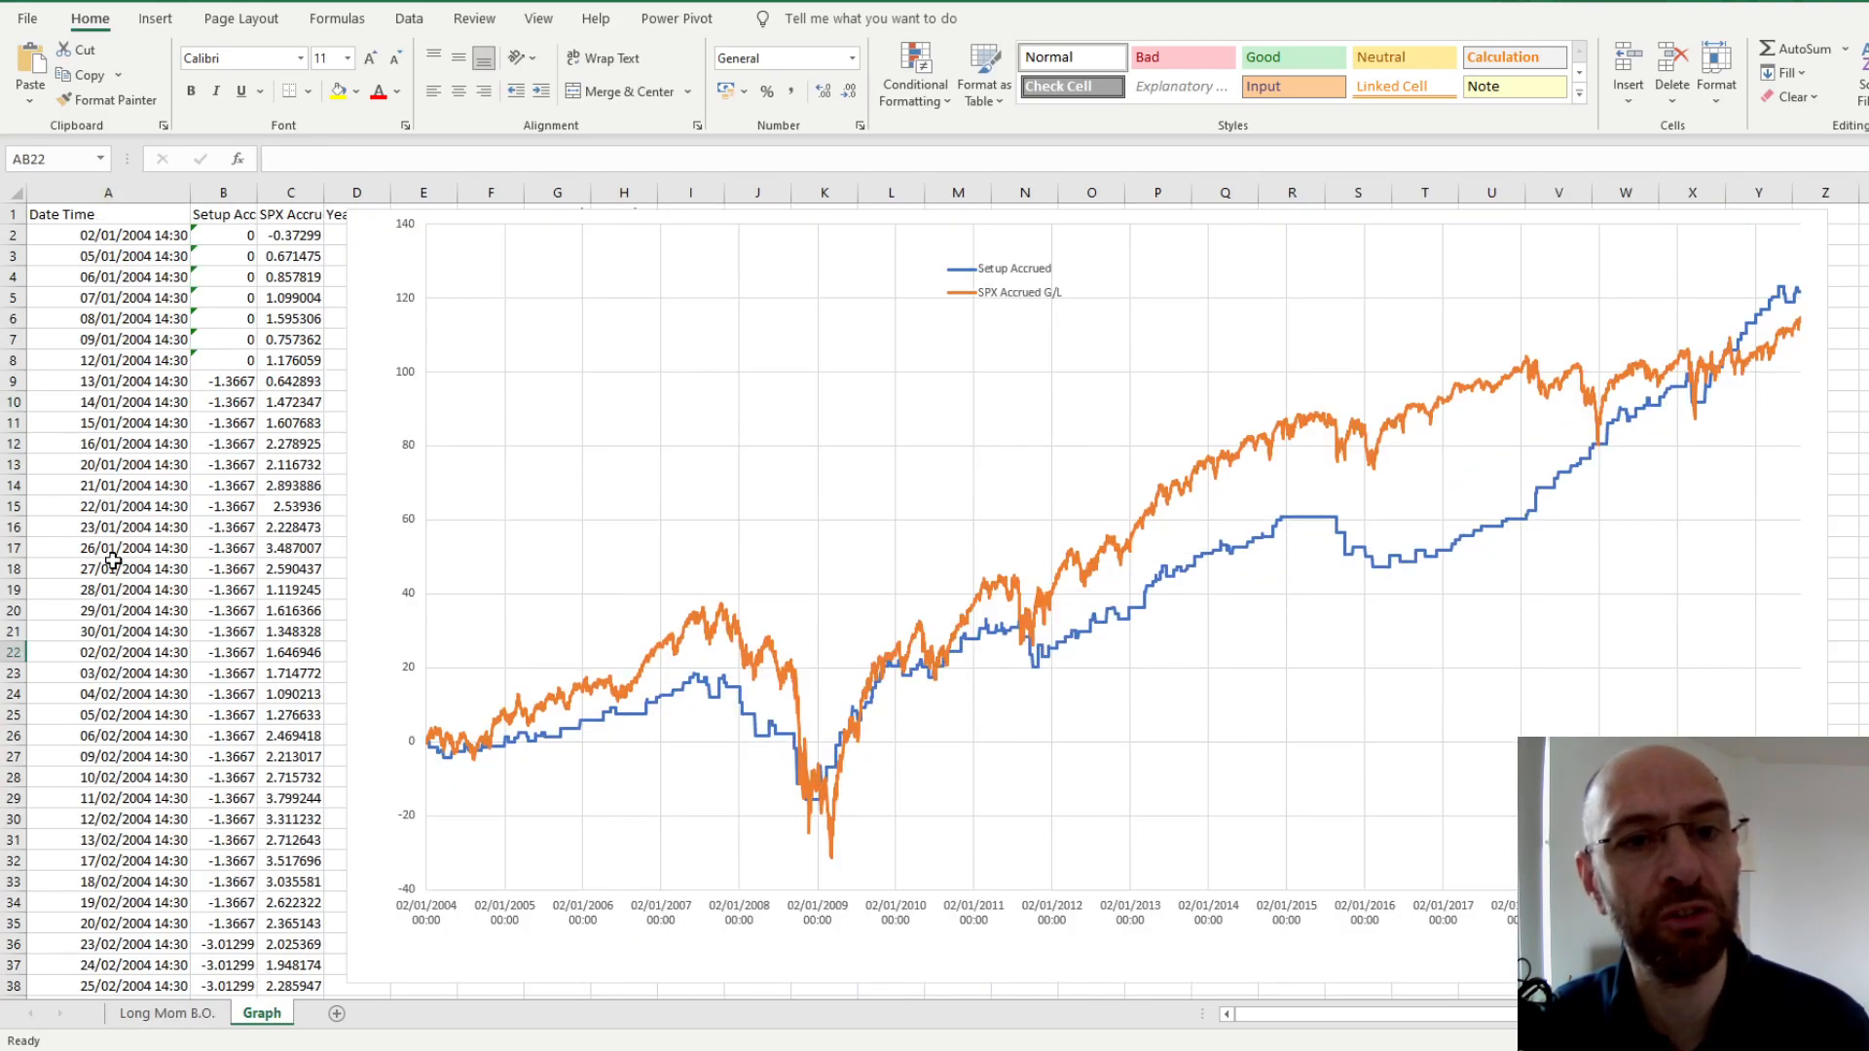
click(220, 216)
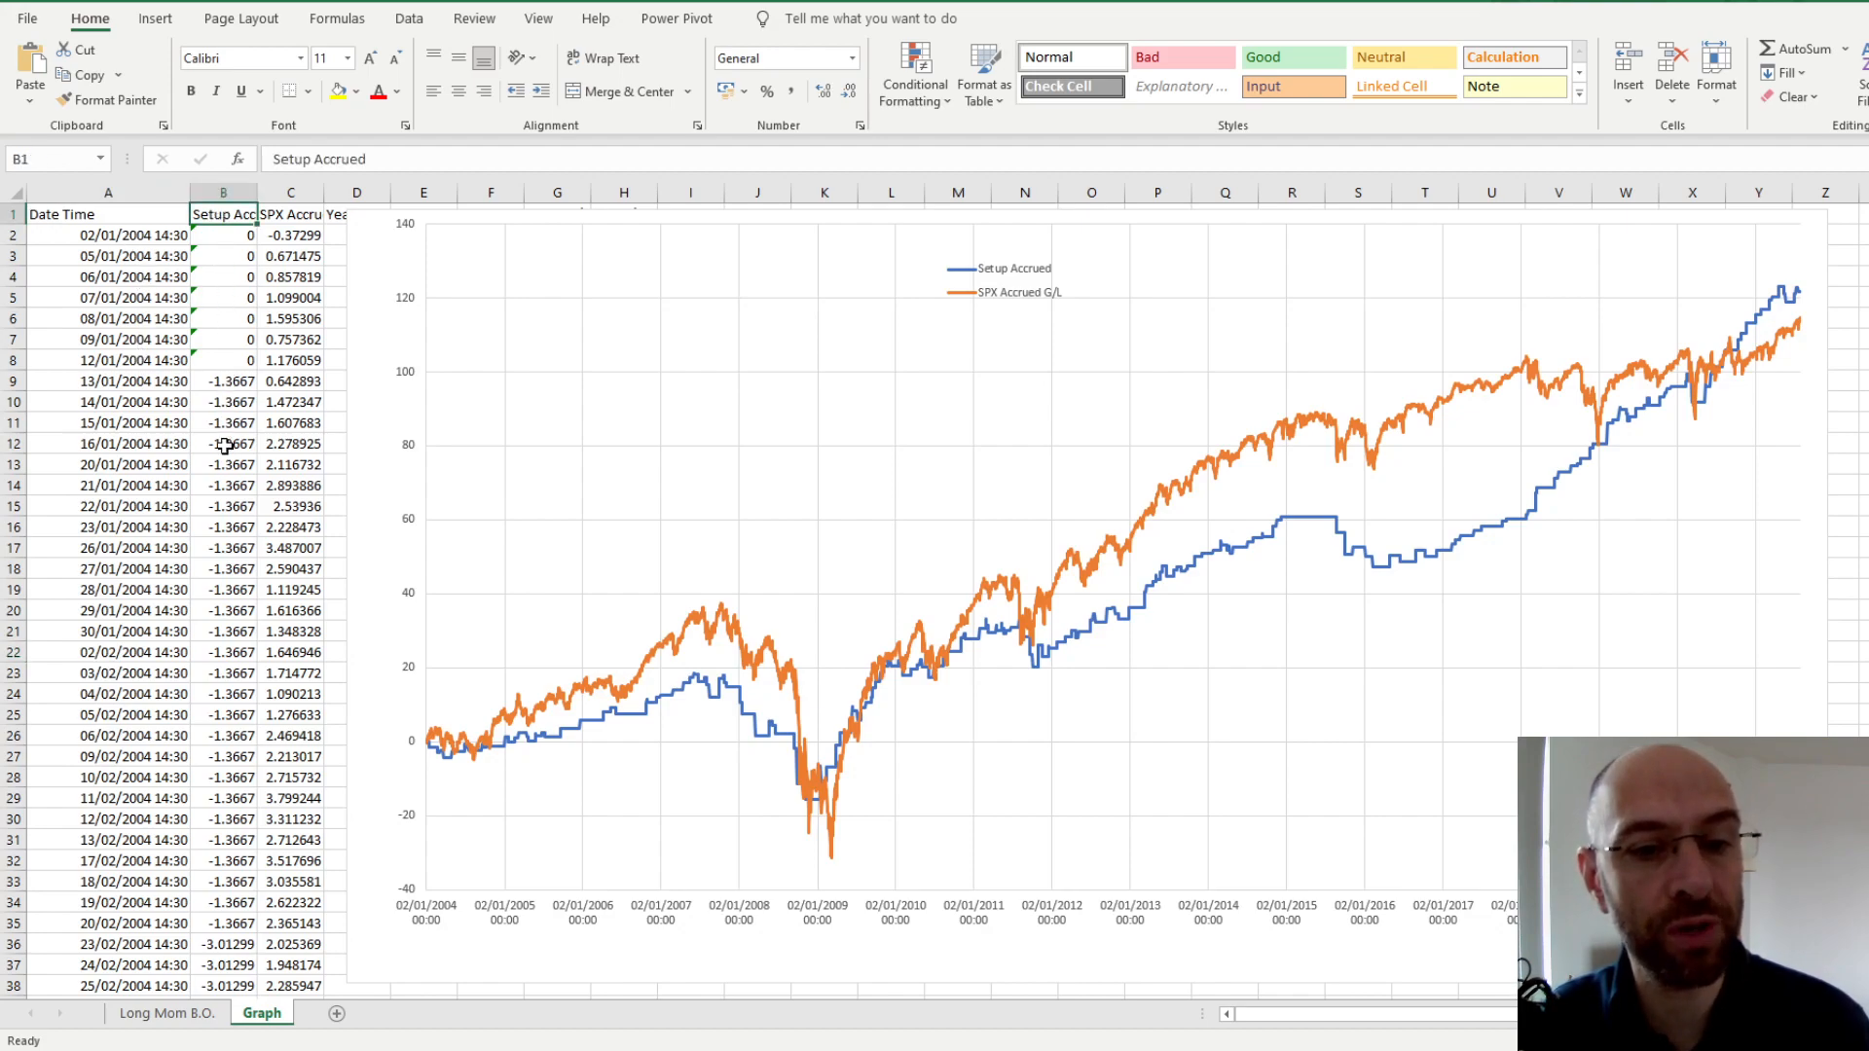
click(283, 236)
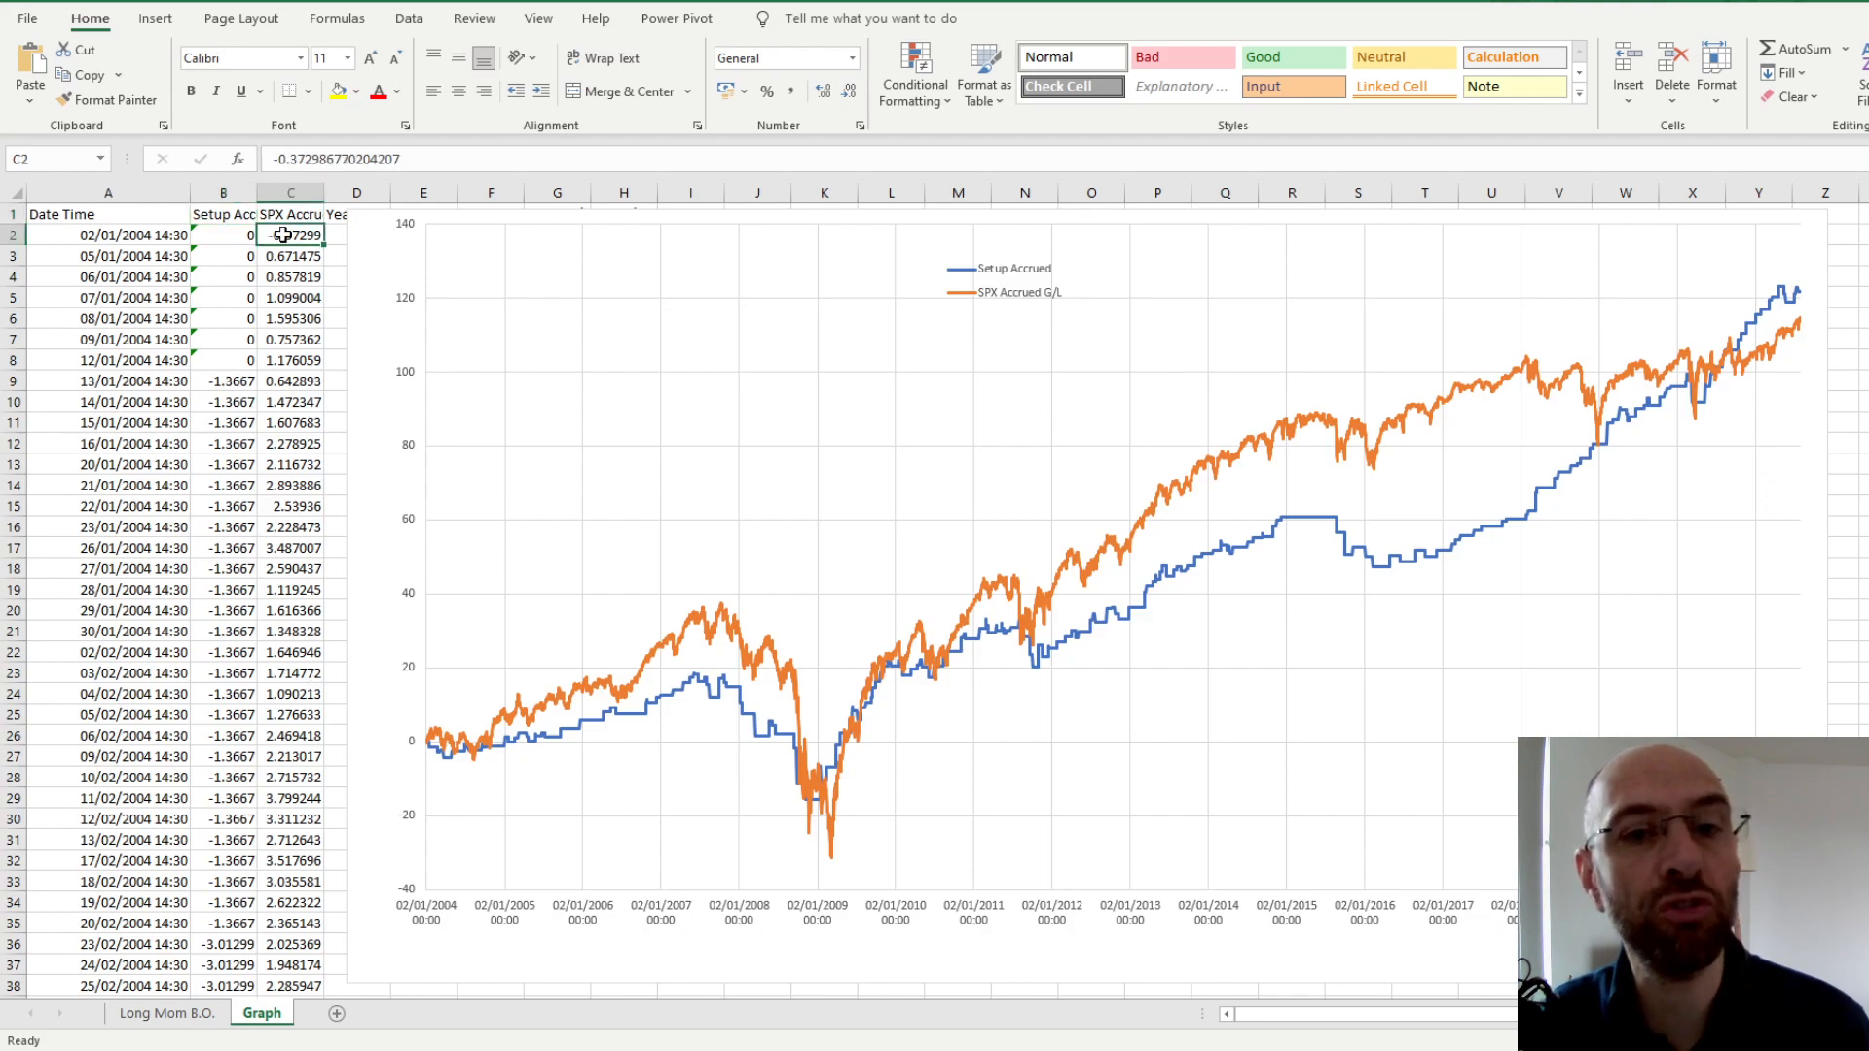
click(165, 1014)
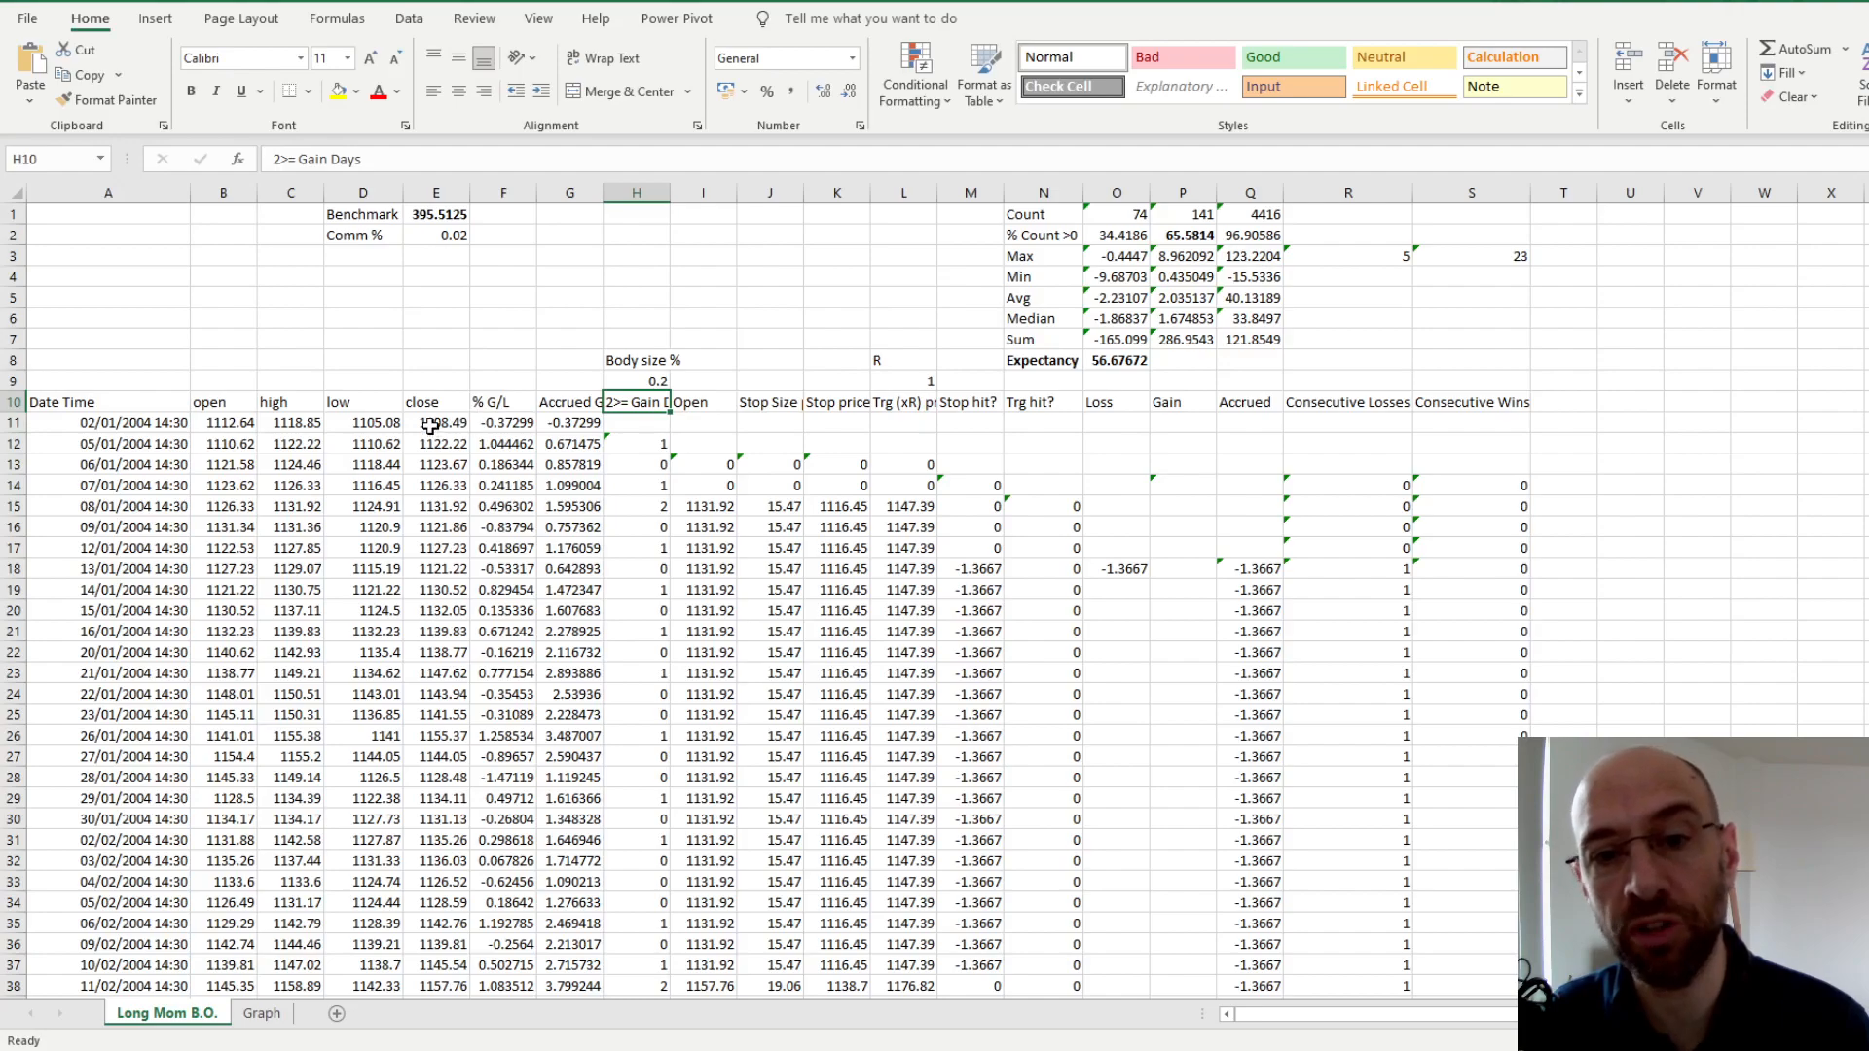
click(265, 1015)
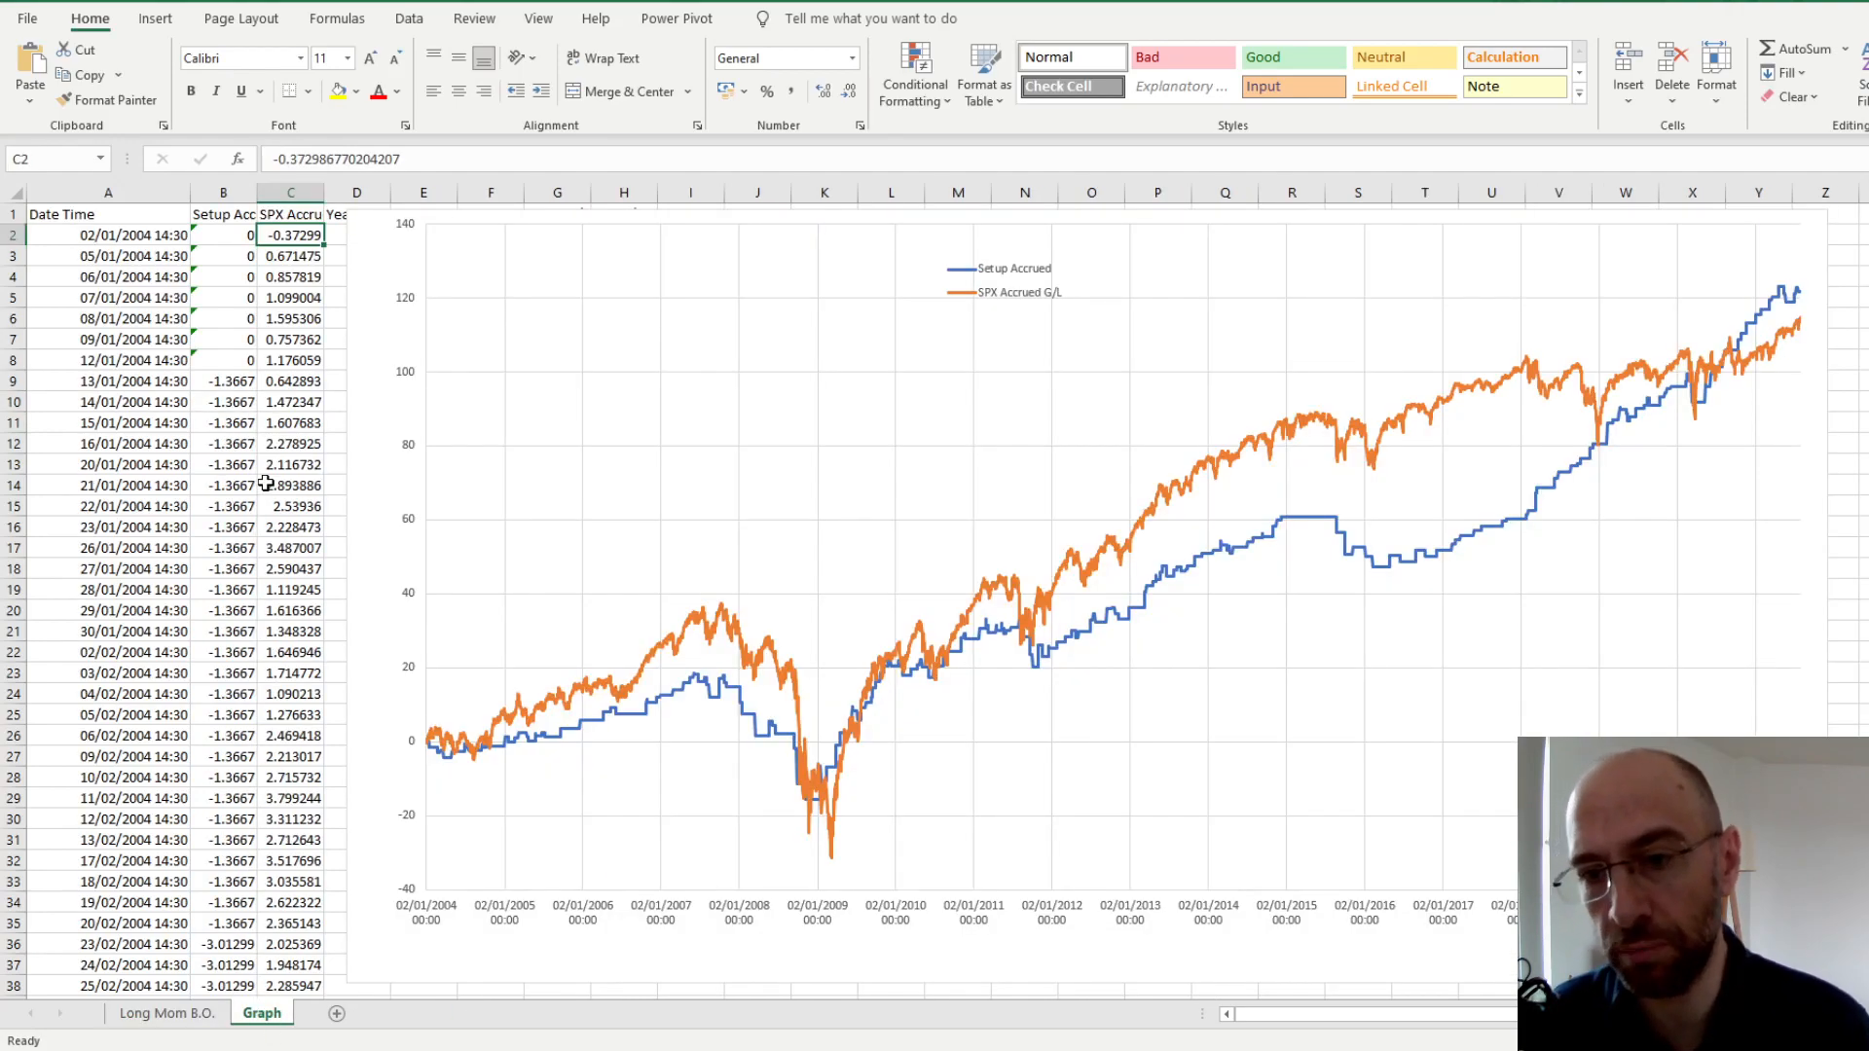
Return to the Long Mom B.O. sheet and review the benchmark formula in E1 and its opening price in B11
click(144, 1017)
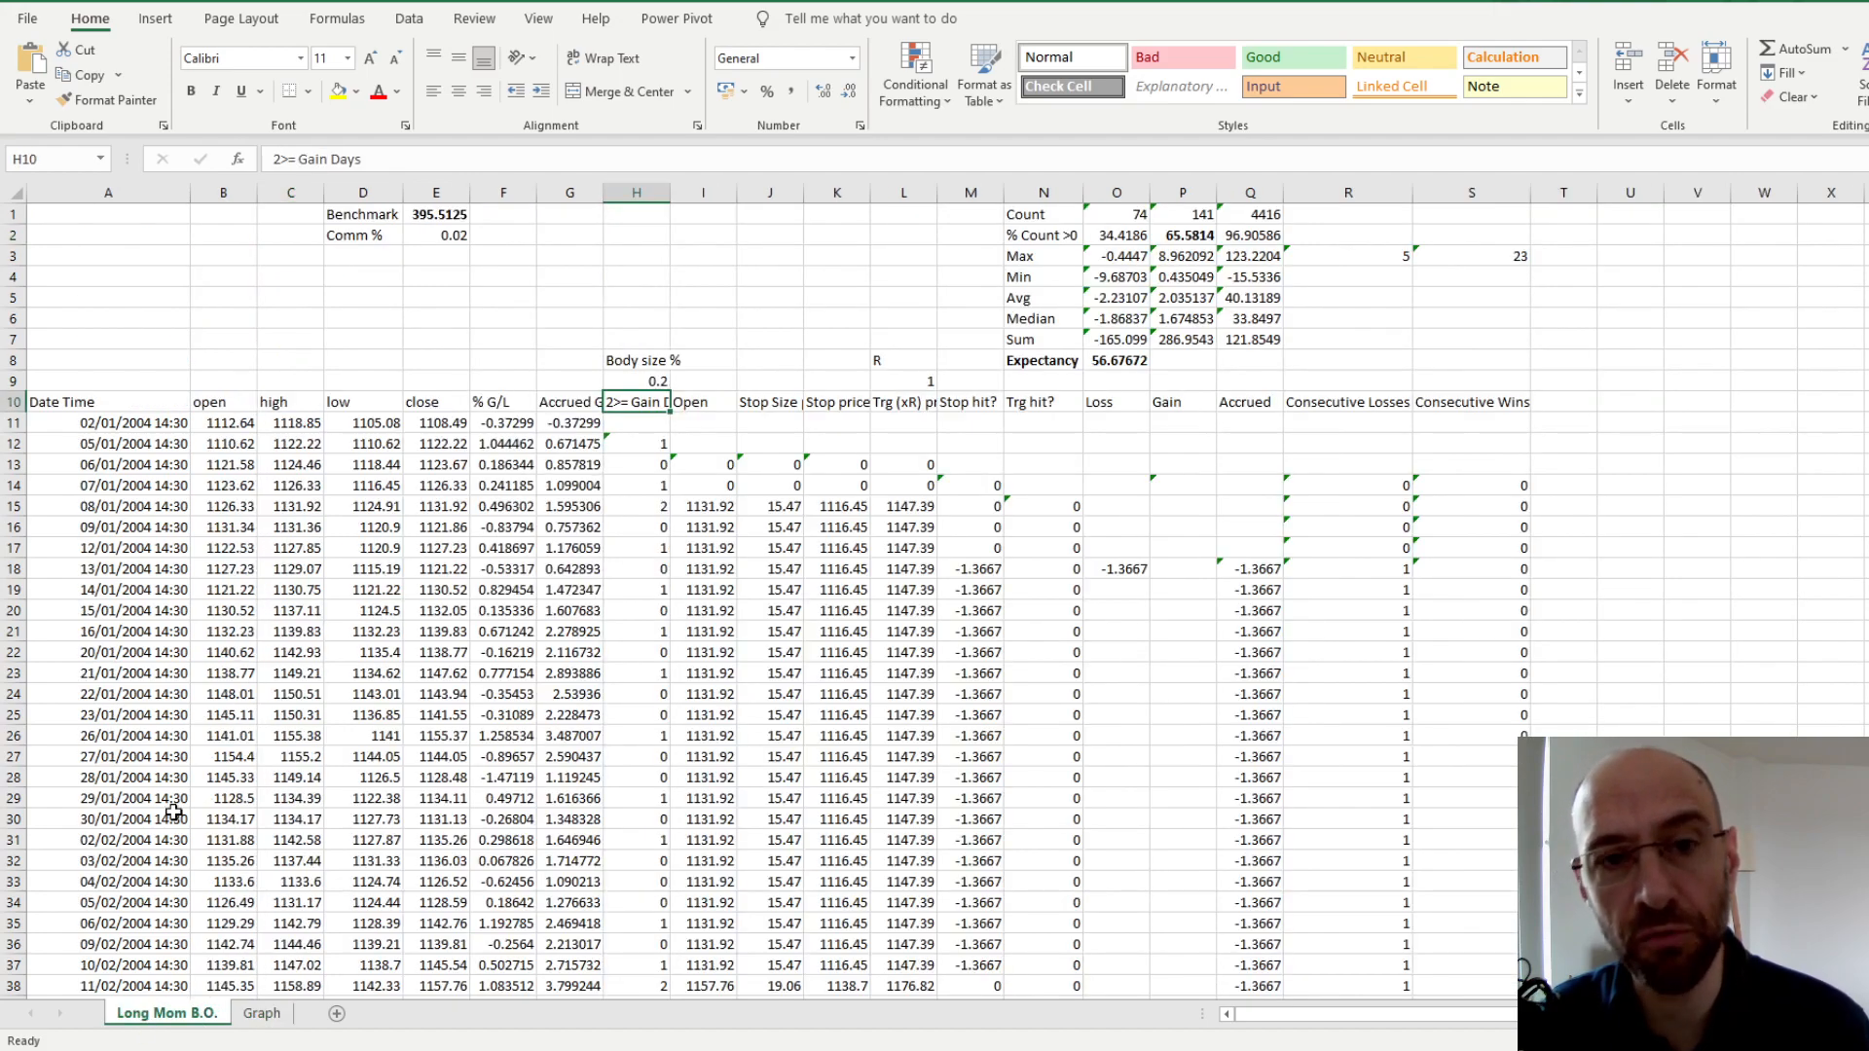
click(426, 214)
key(ctrl+b)
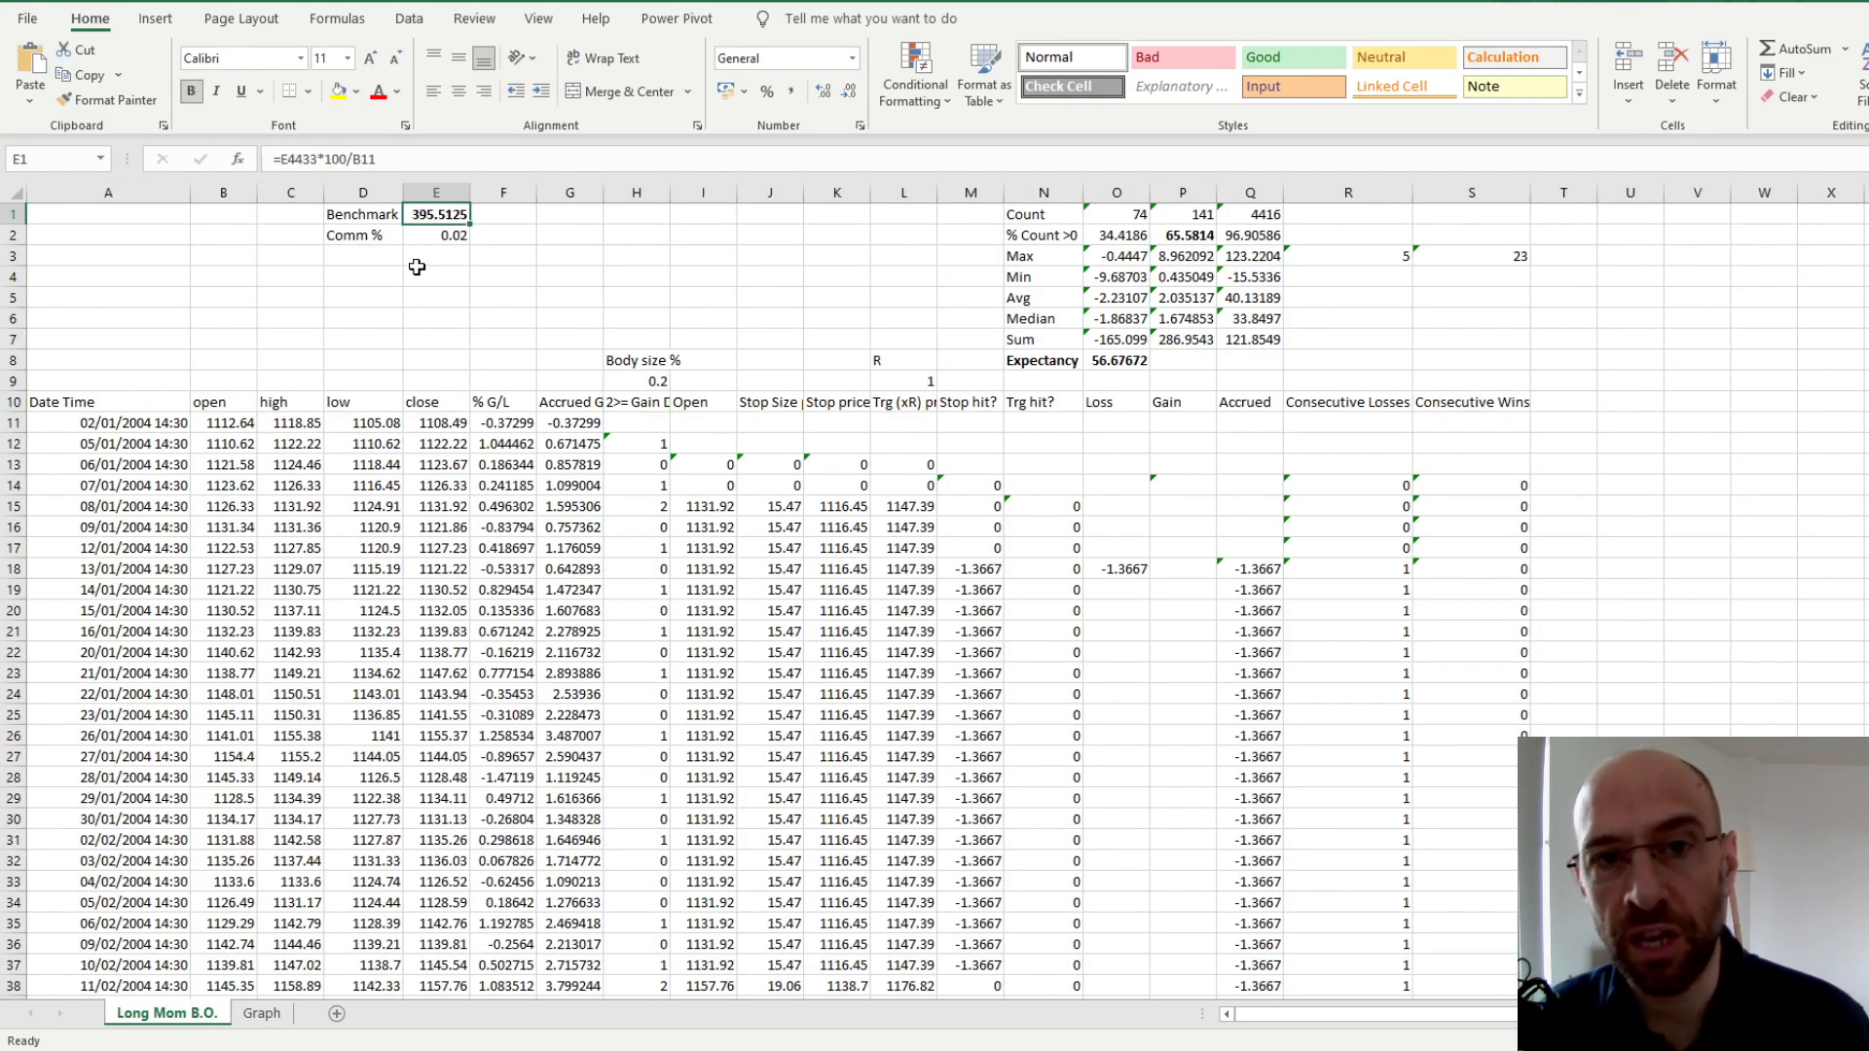
click(232, 429)
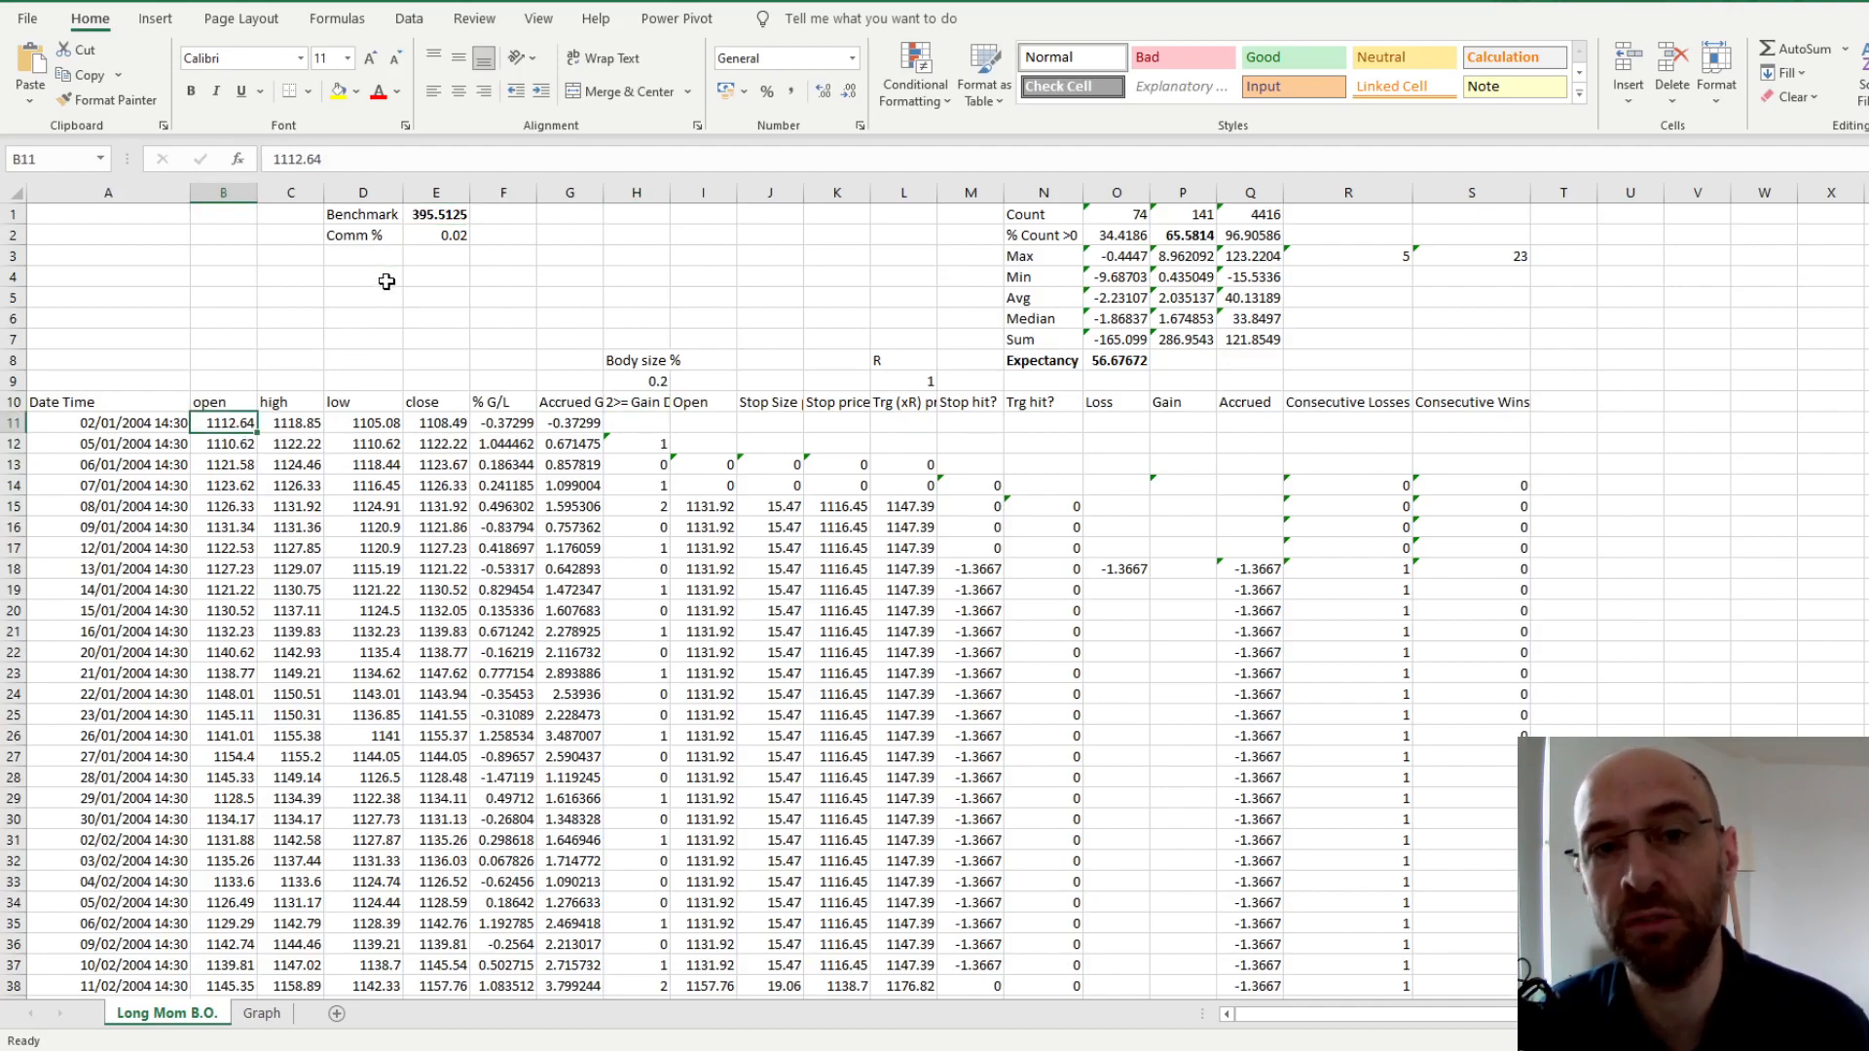
click(426, 216)
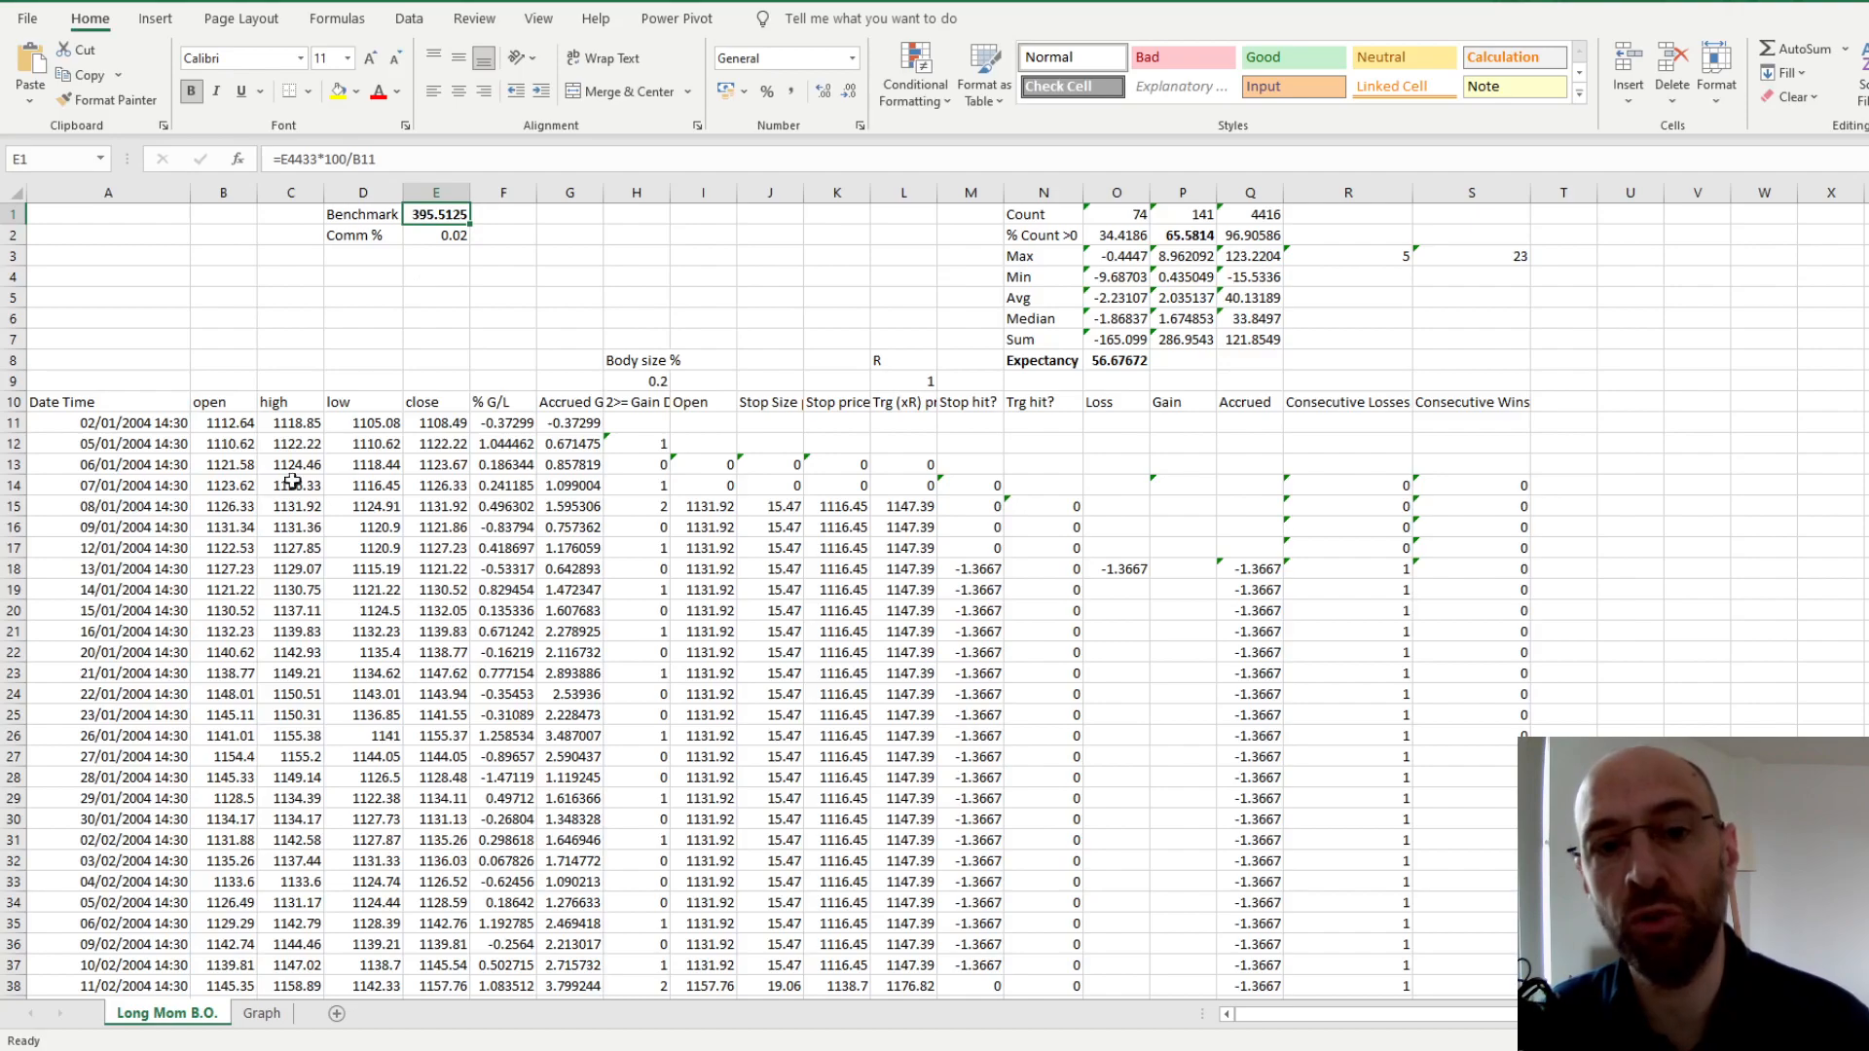
On the Graph sheet, review both equity curves and move the chart clear of the yearly results table in columns F to H
click(259, 1013)
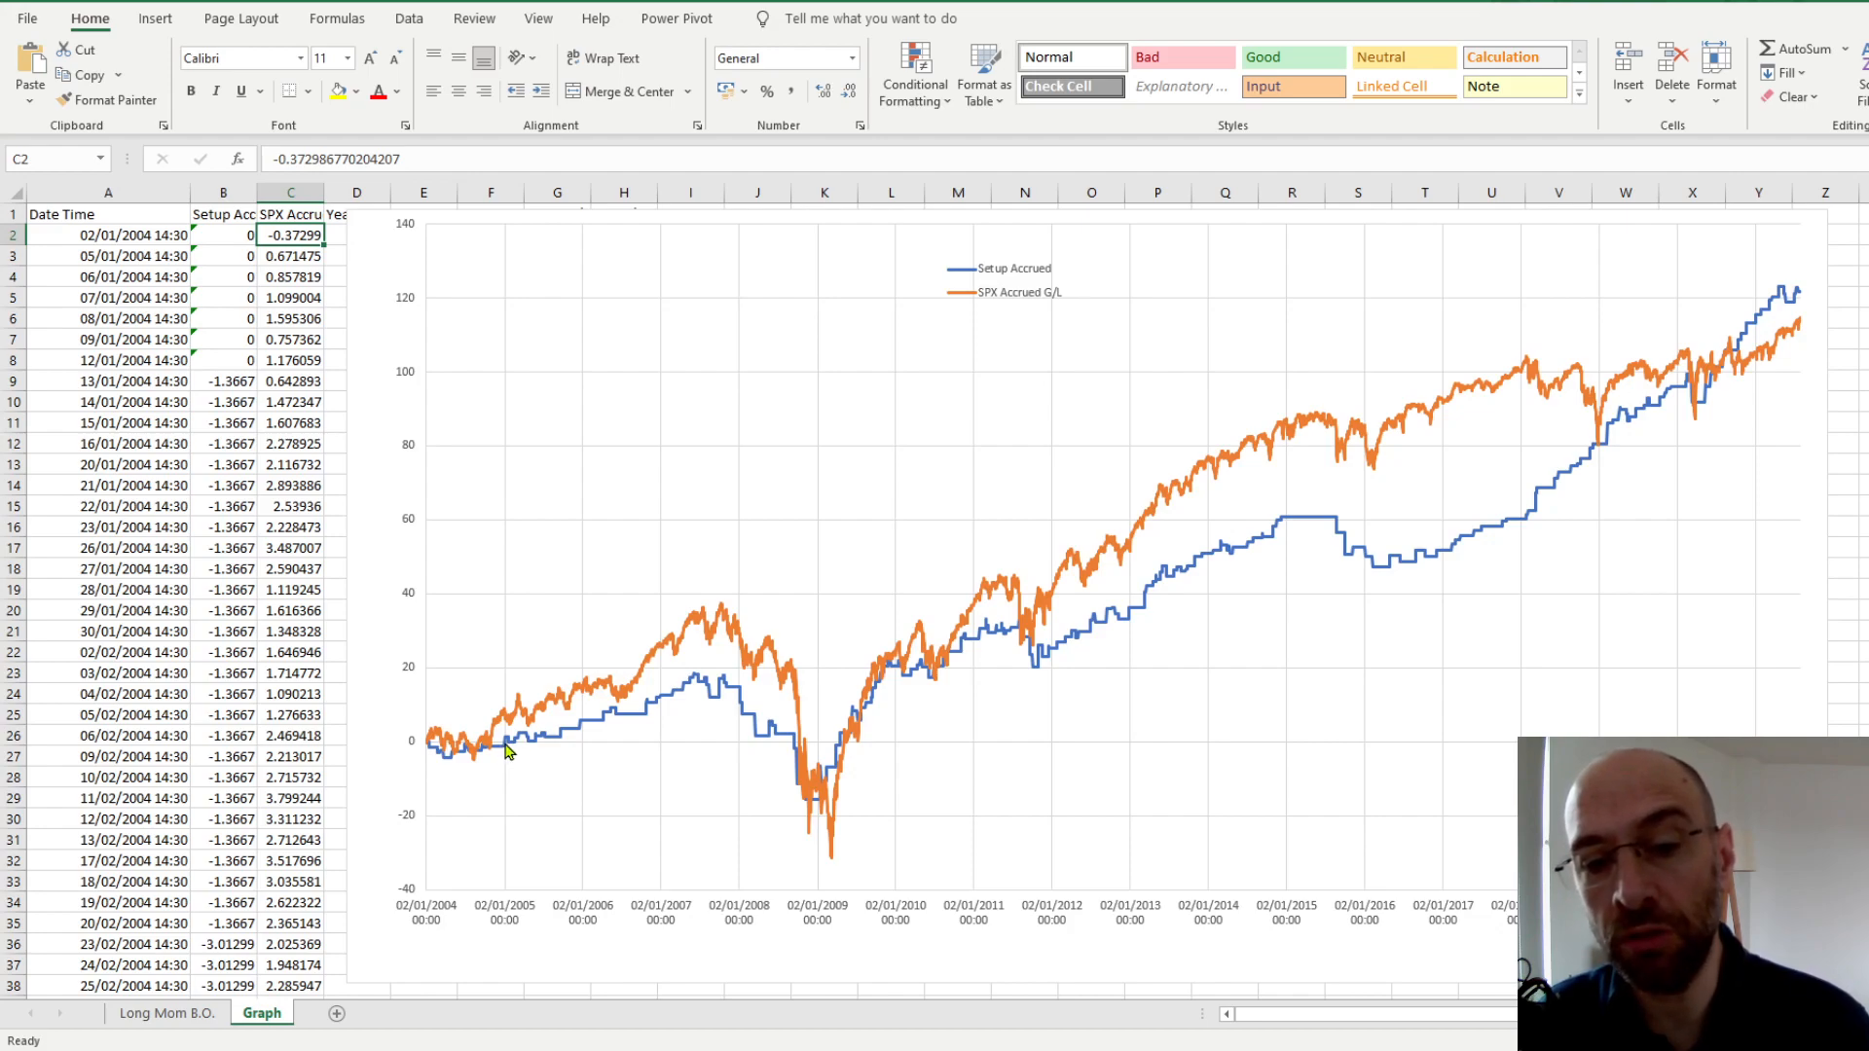
mouse_move(505, 748)
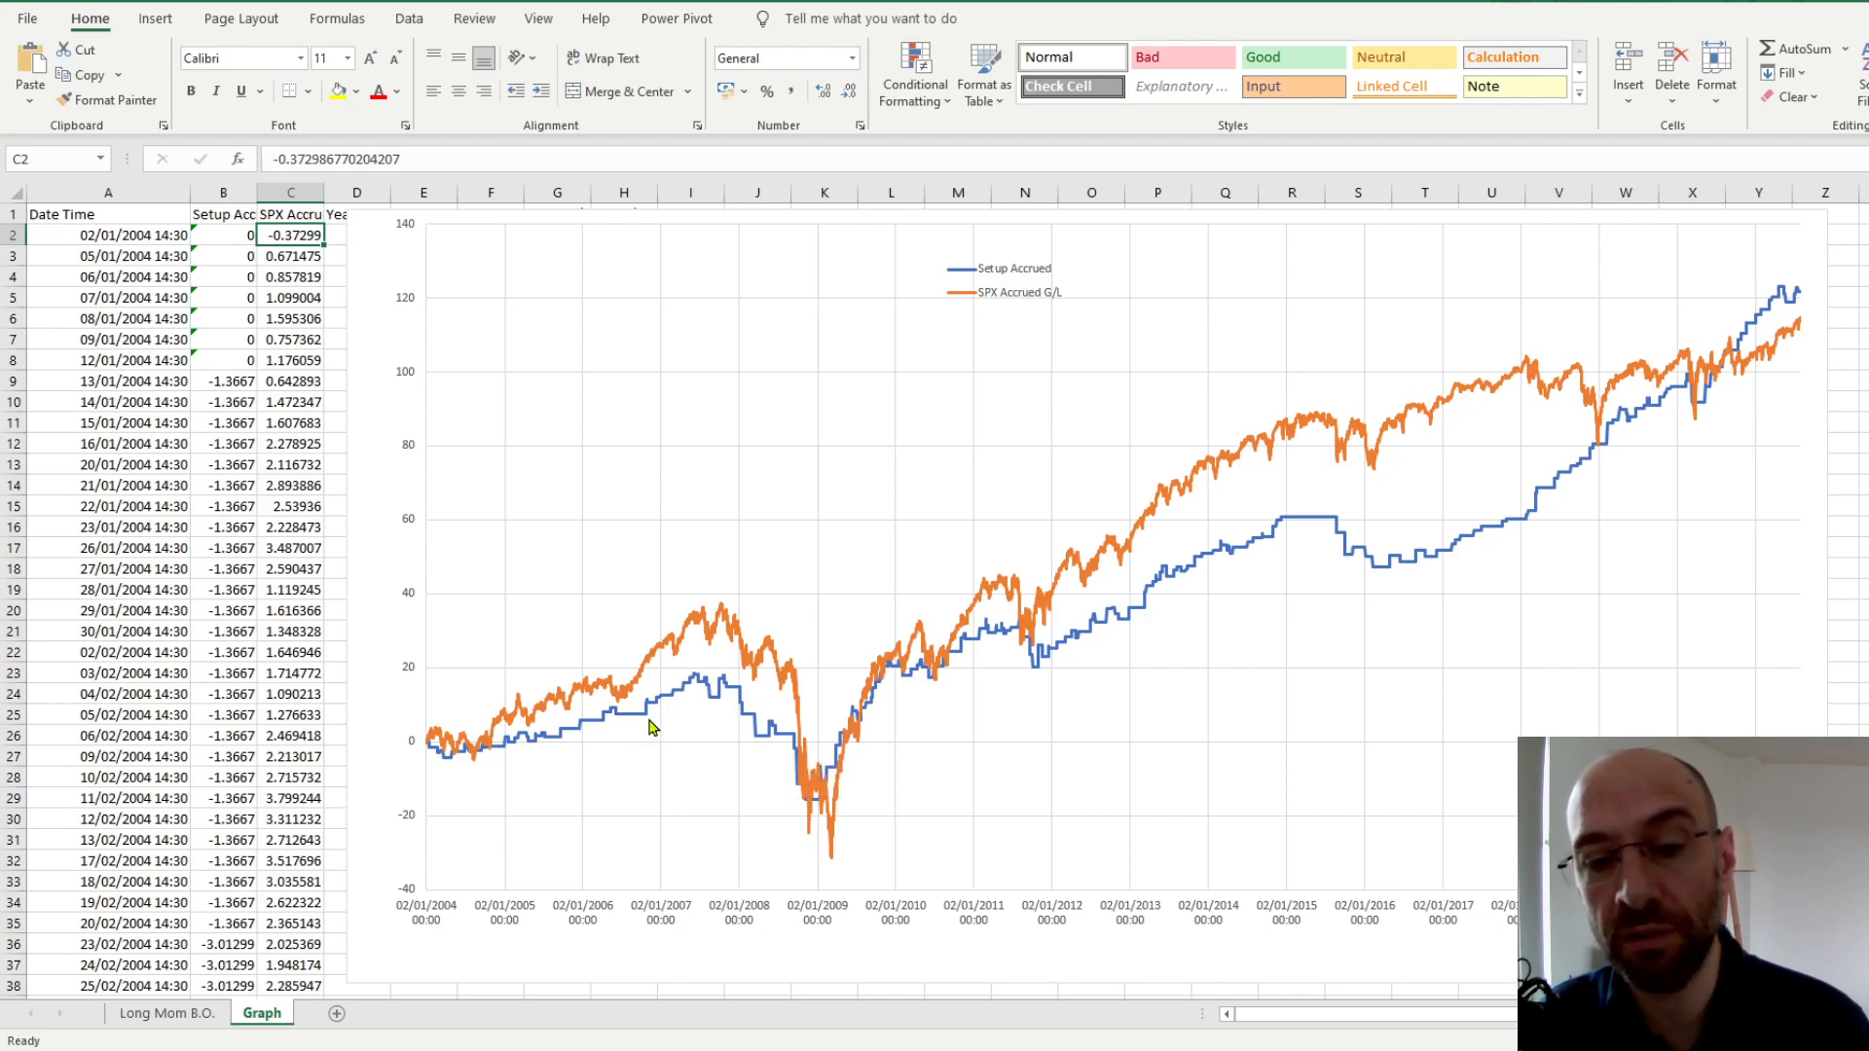
mouse_move(651, 727)
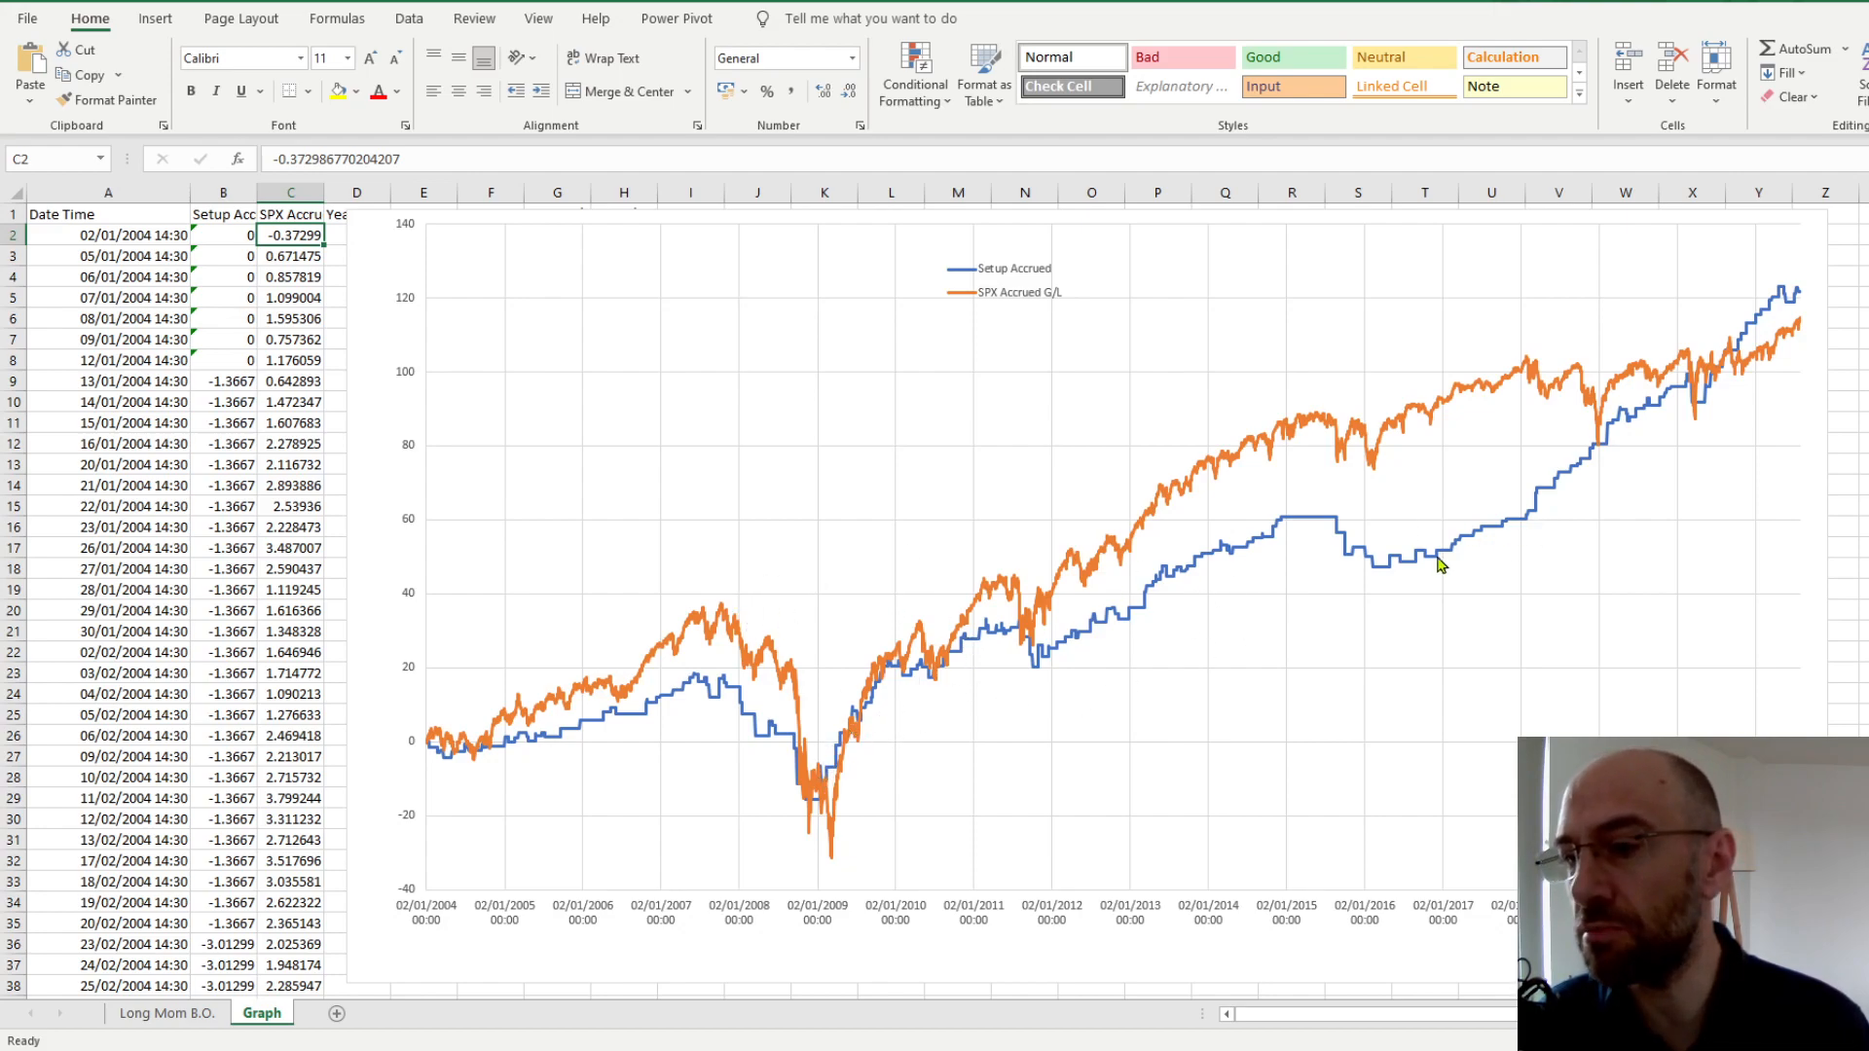
click(357, 271)
drag(356, 271, 668, 247)
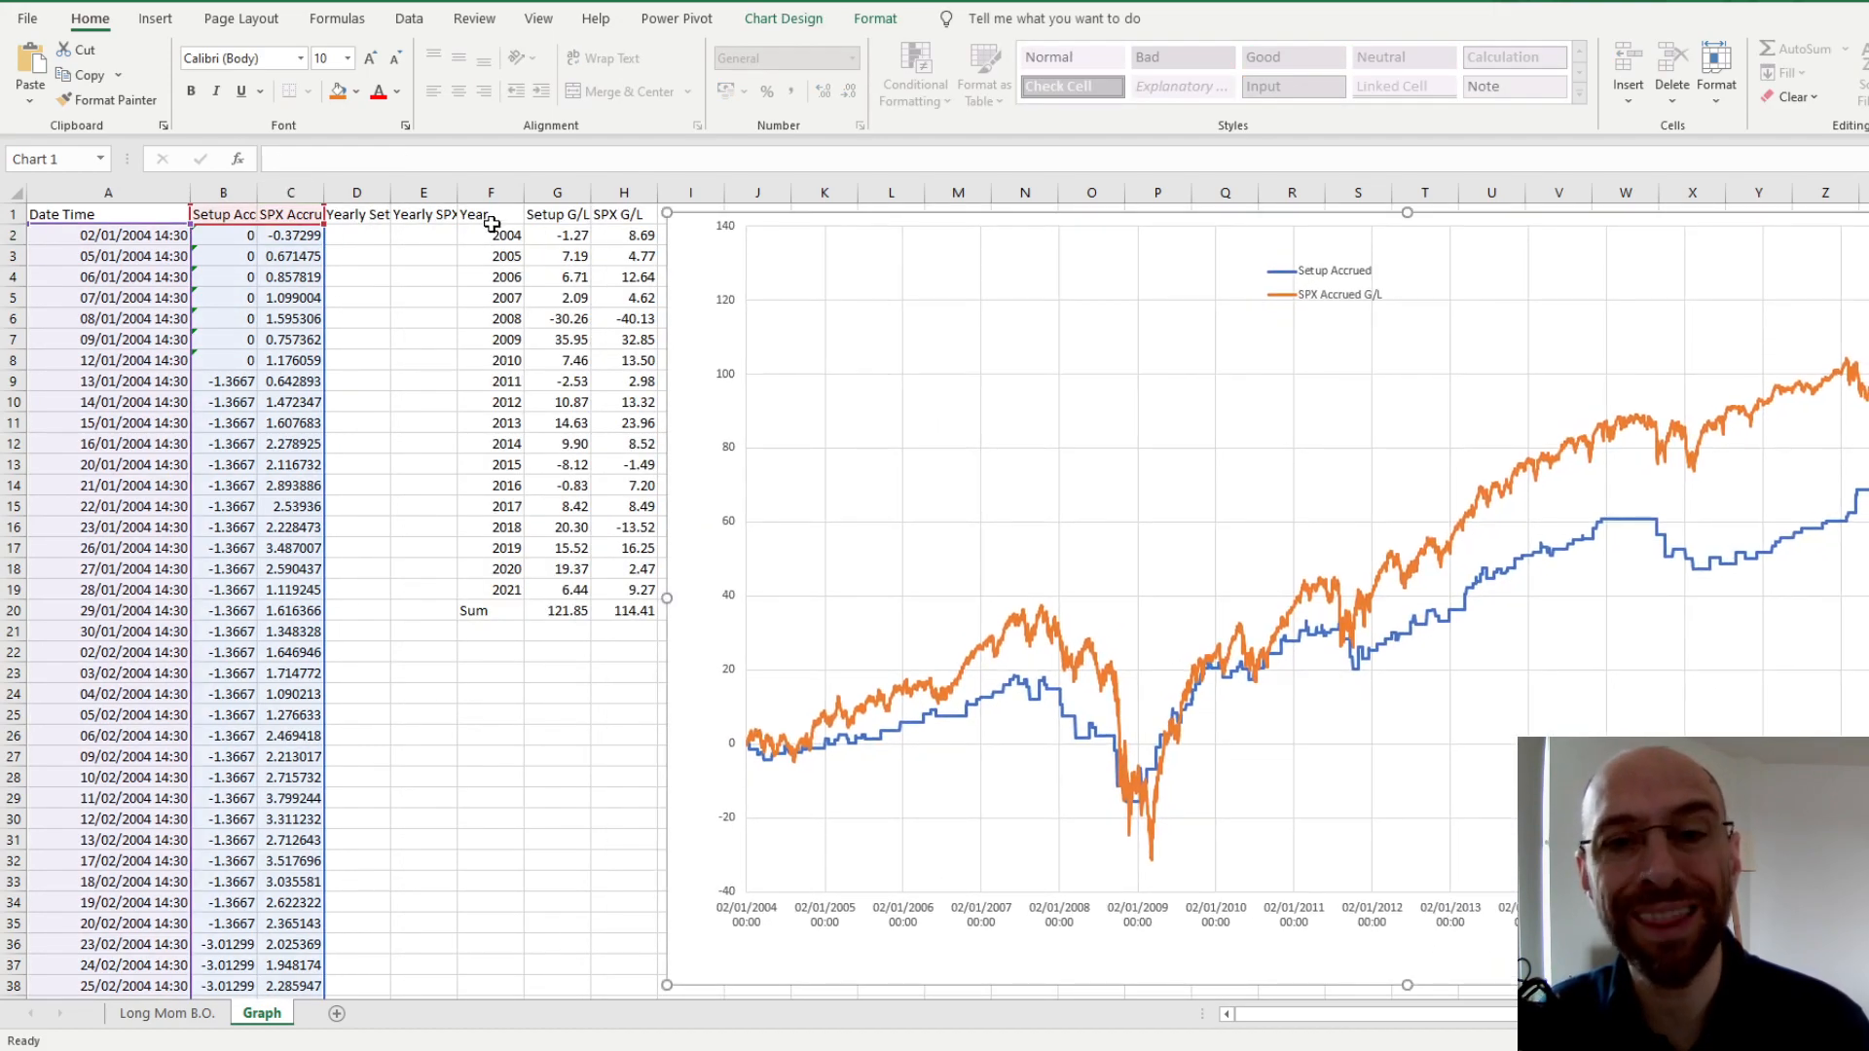
Compare the yearly Setup G/L and SPX G/L results for 2004, 2005 and 2006
click(546, 236)
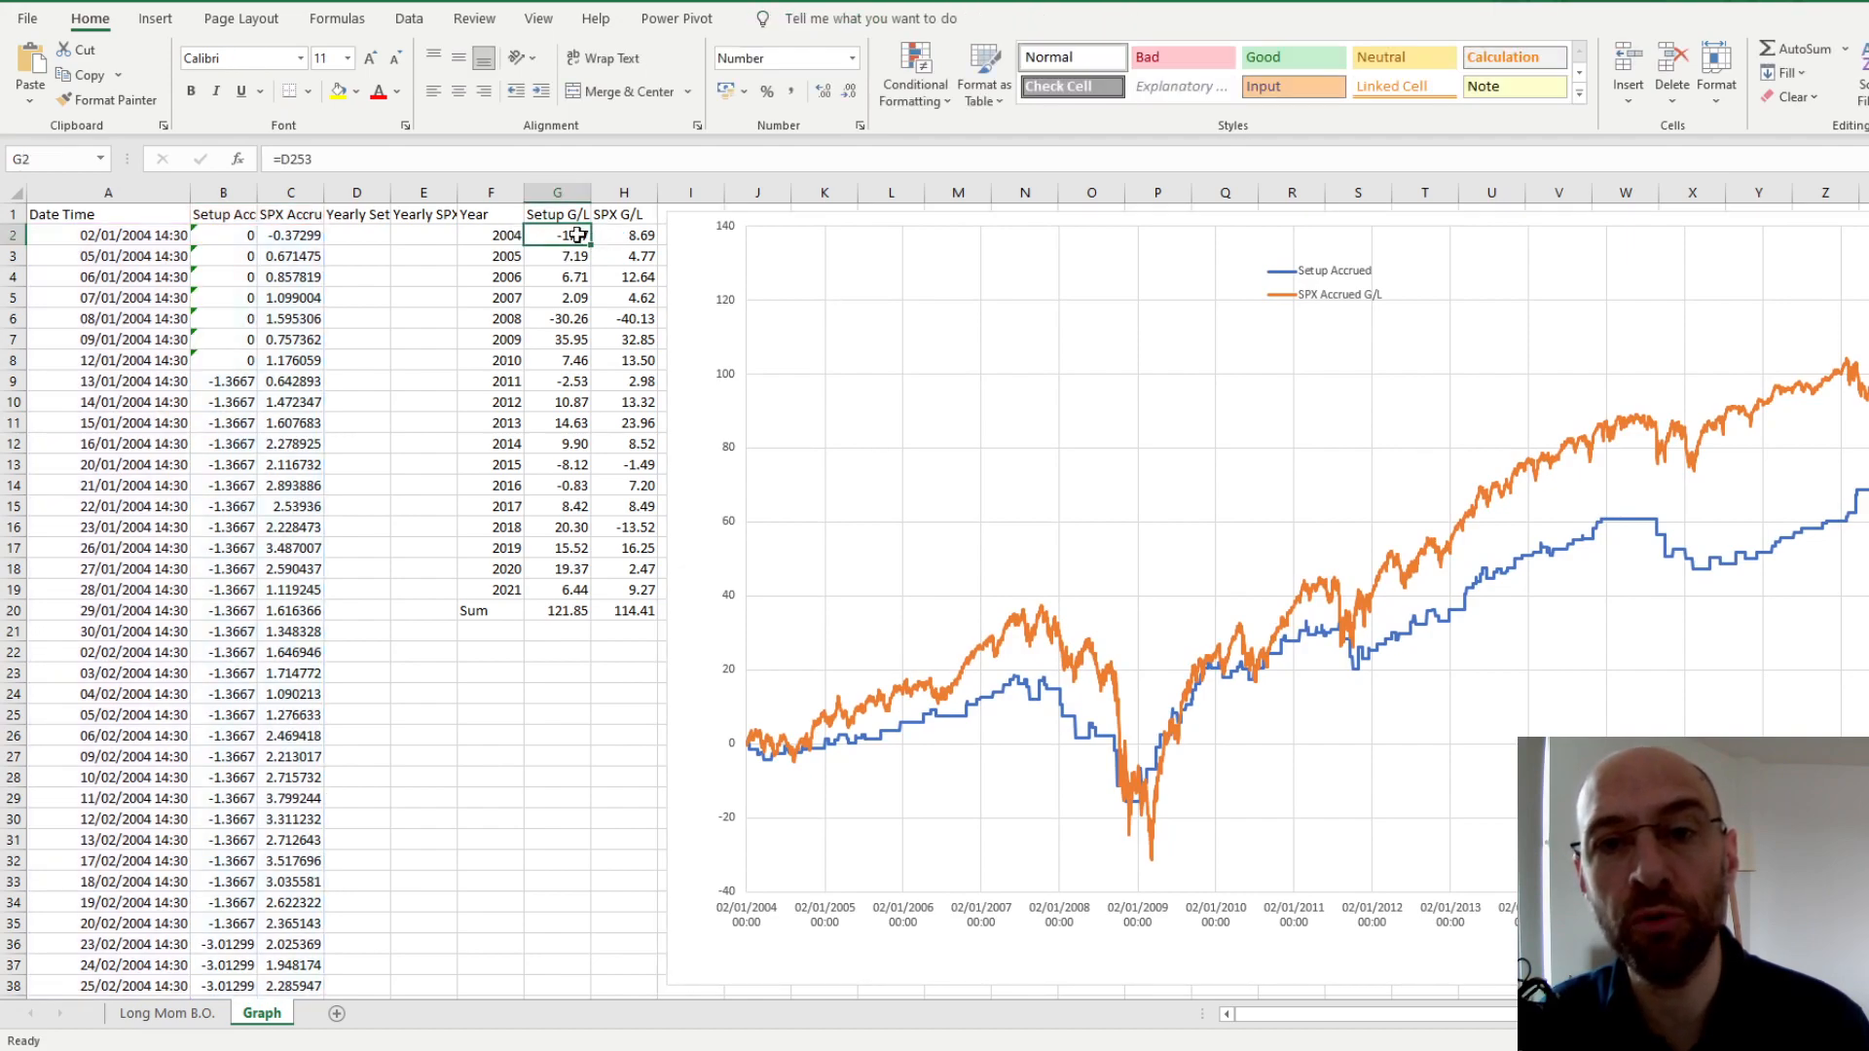
drag(578, 237, 616, 210)
click(555, 214)
click(537, 238)
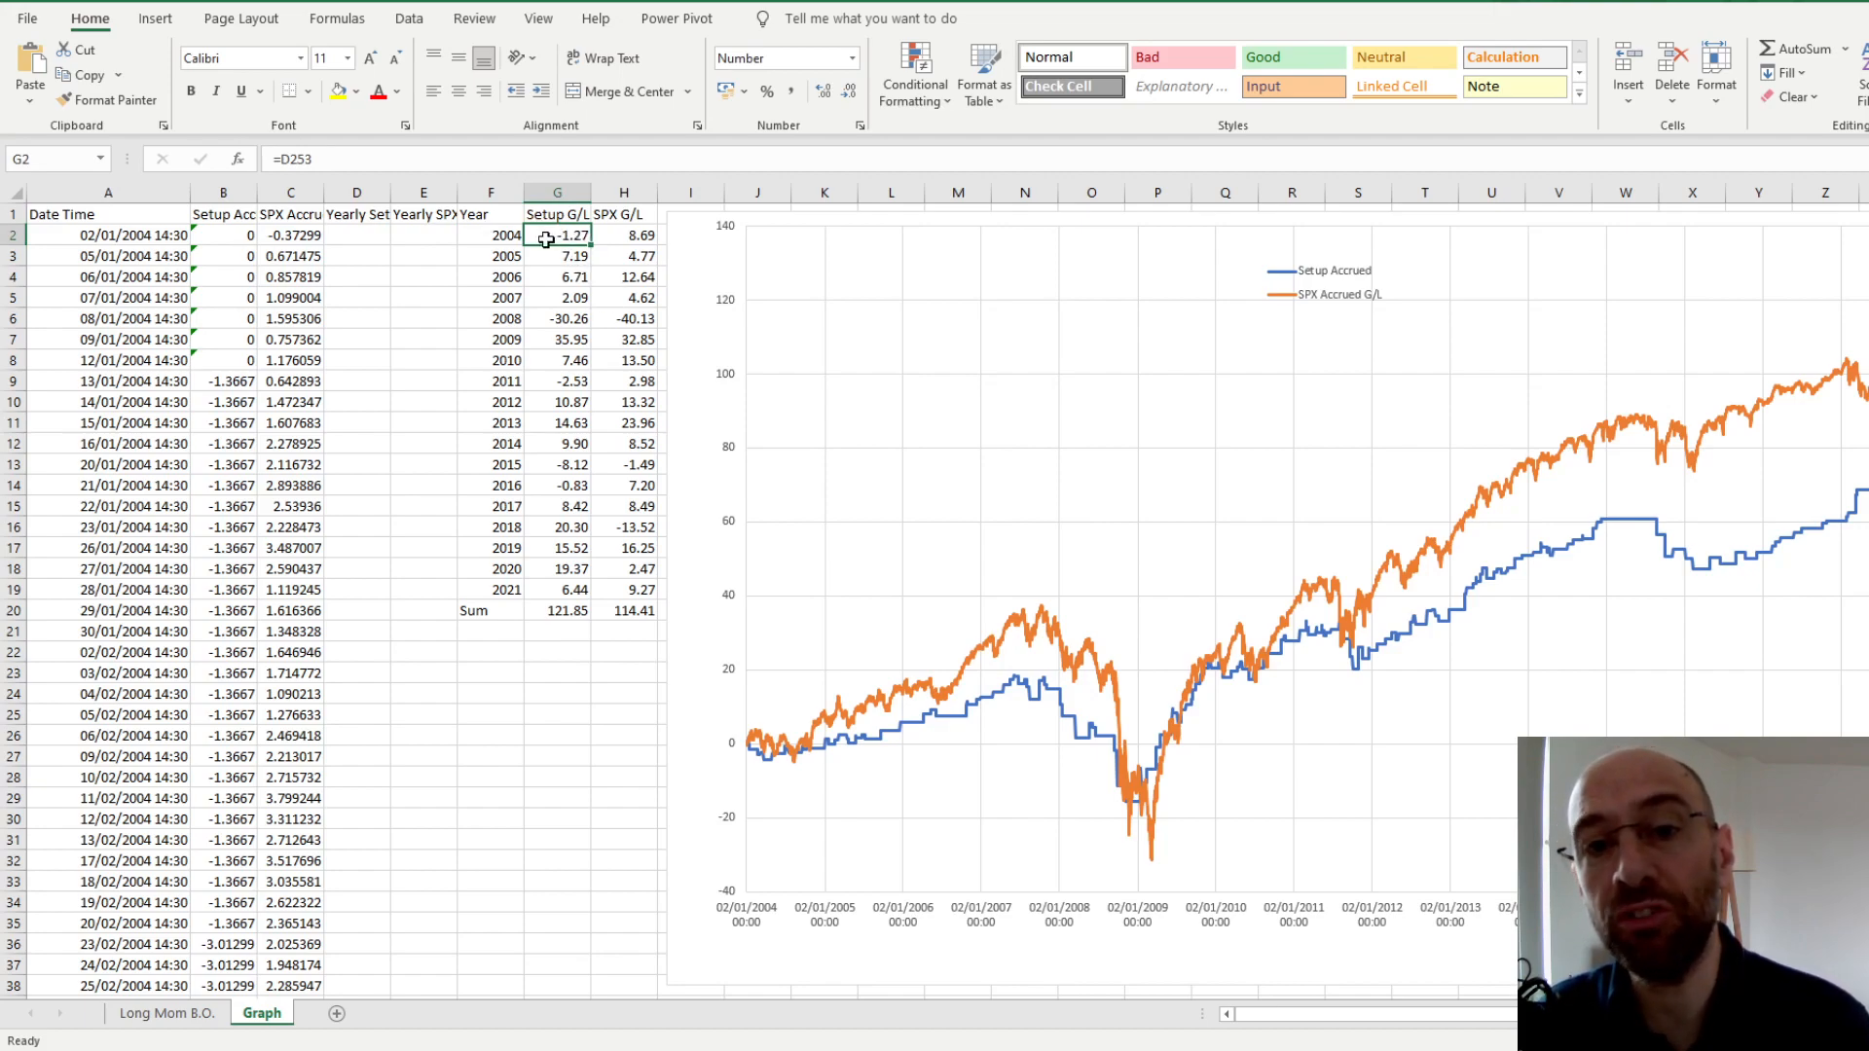
click(611, 238)
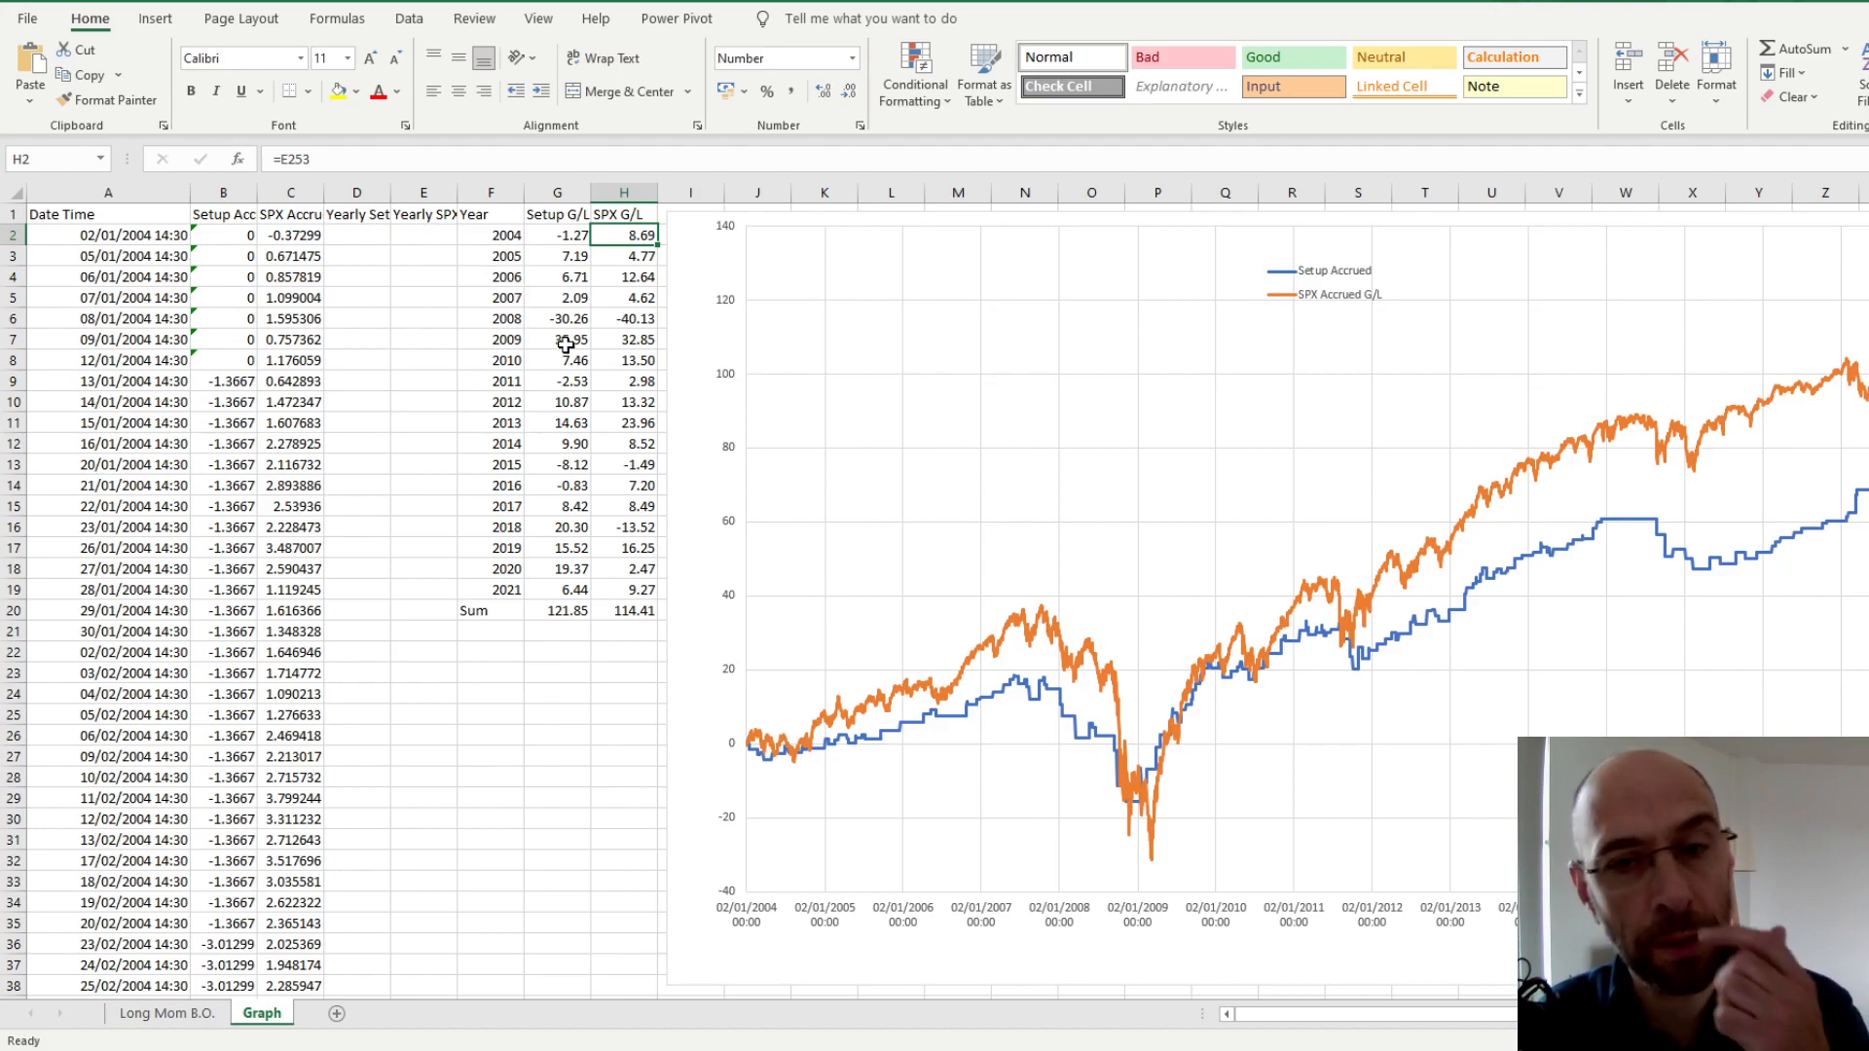
click(552, 253)
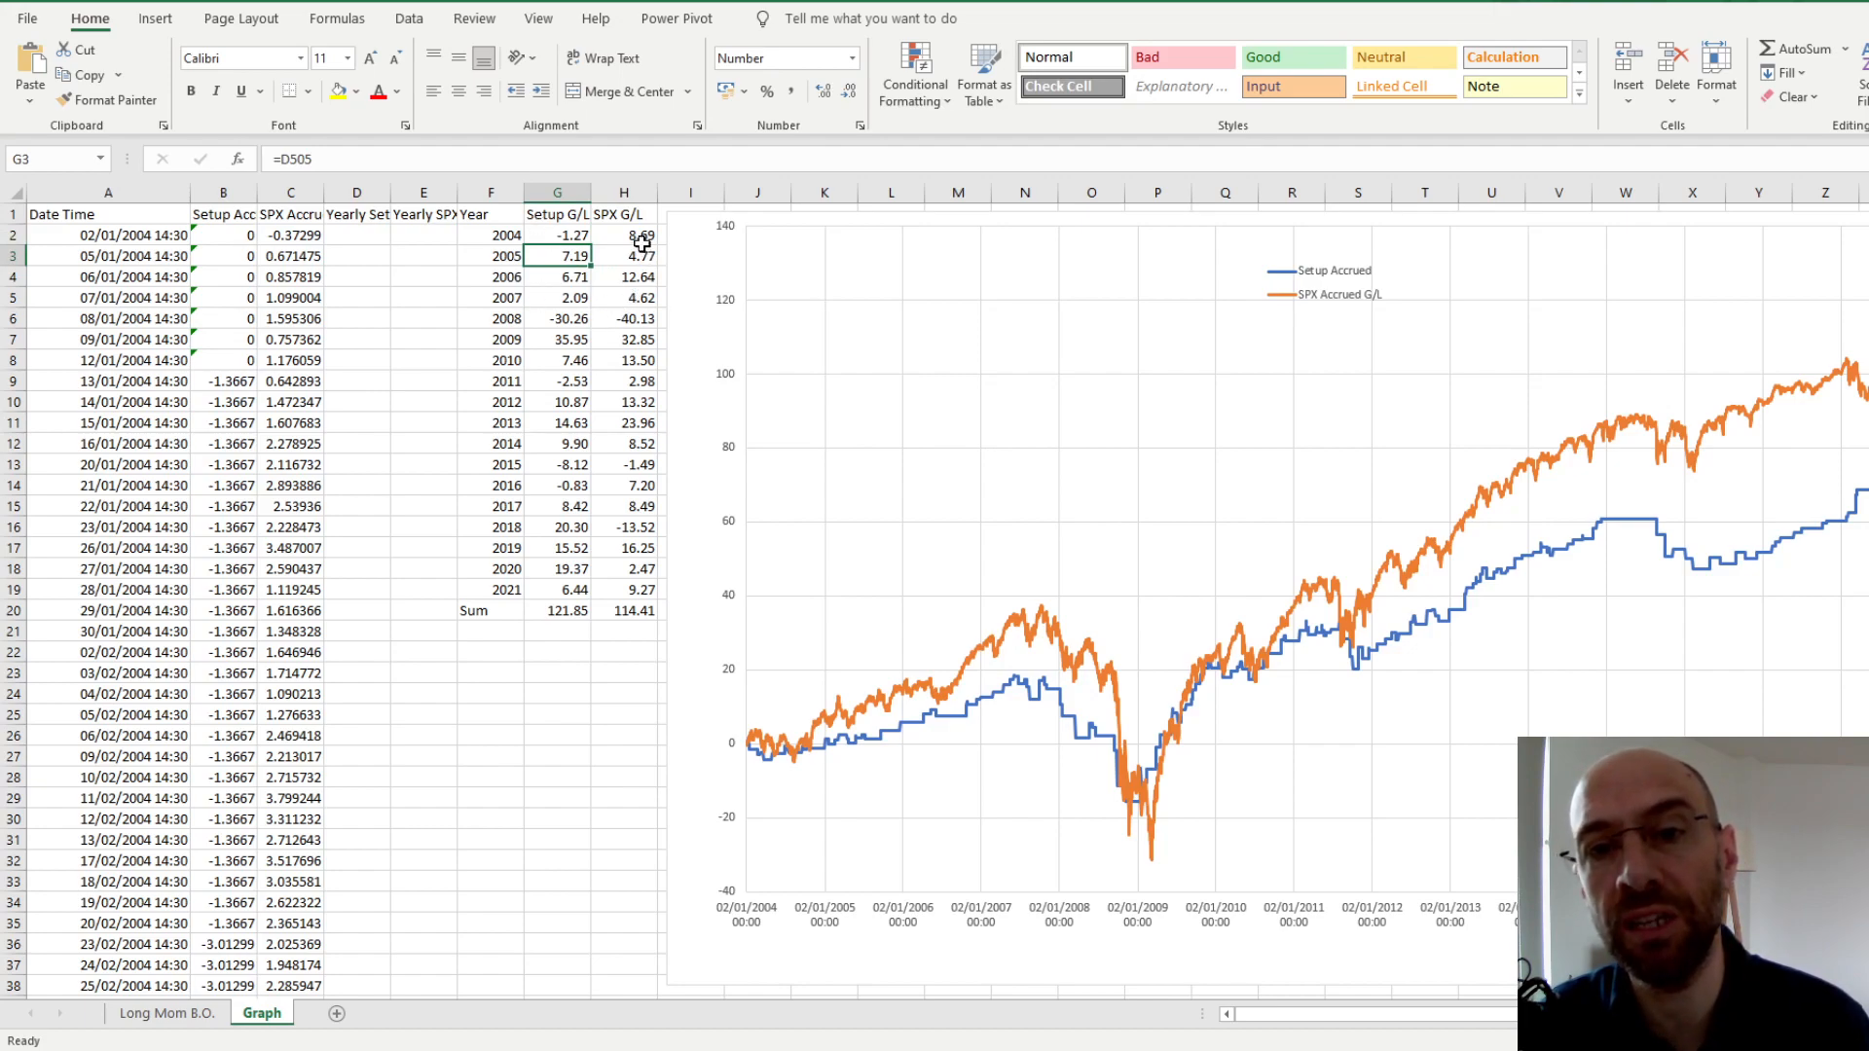
click(642, 258)
click(634, 238)
click(628, 259)
click(621, 282)
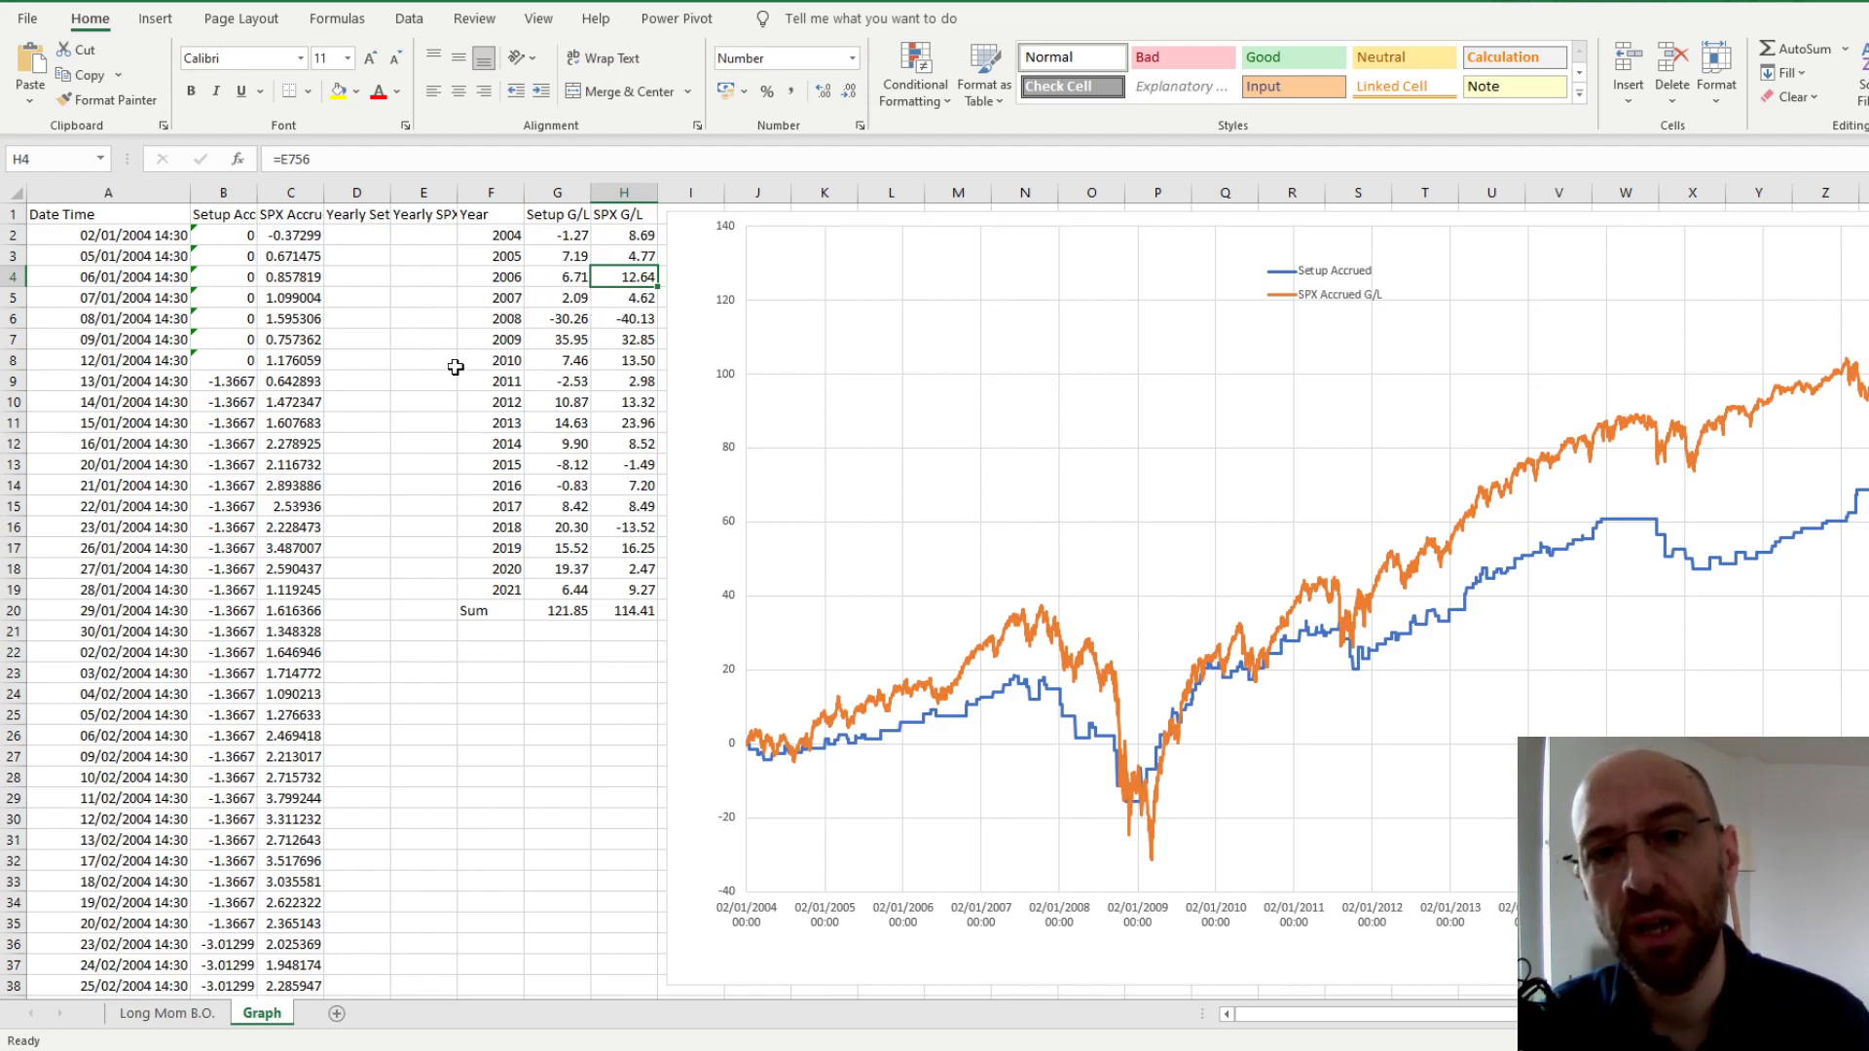
Compare the Setup G/L and SPX G/L results for 2008 and 2009, and review the Setup G/L sum formula in G20
click(560, 321)
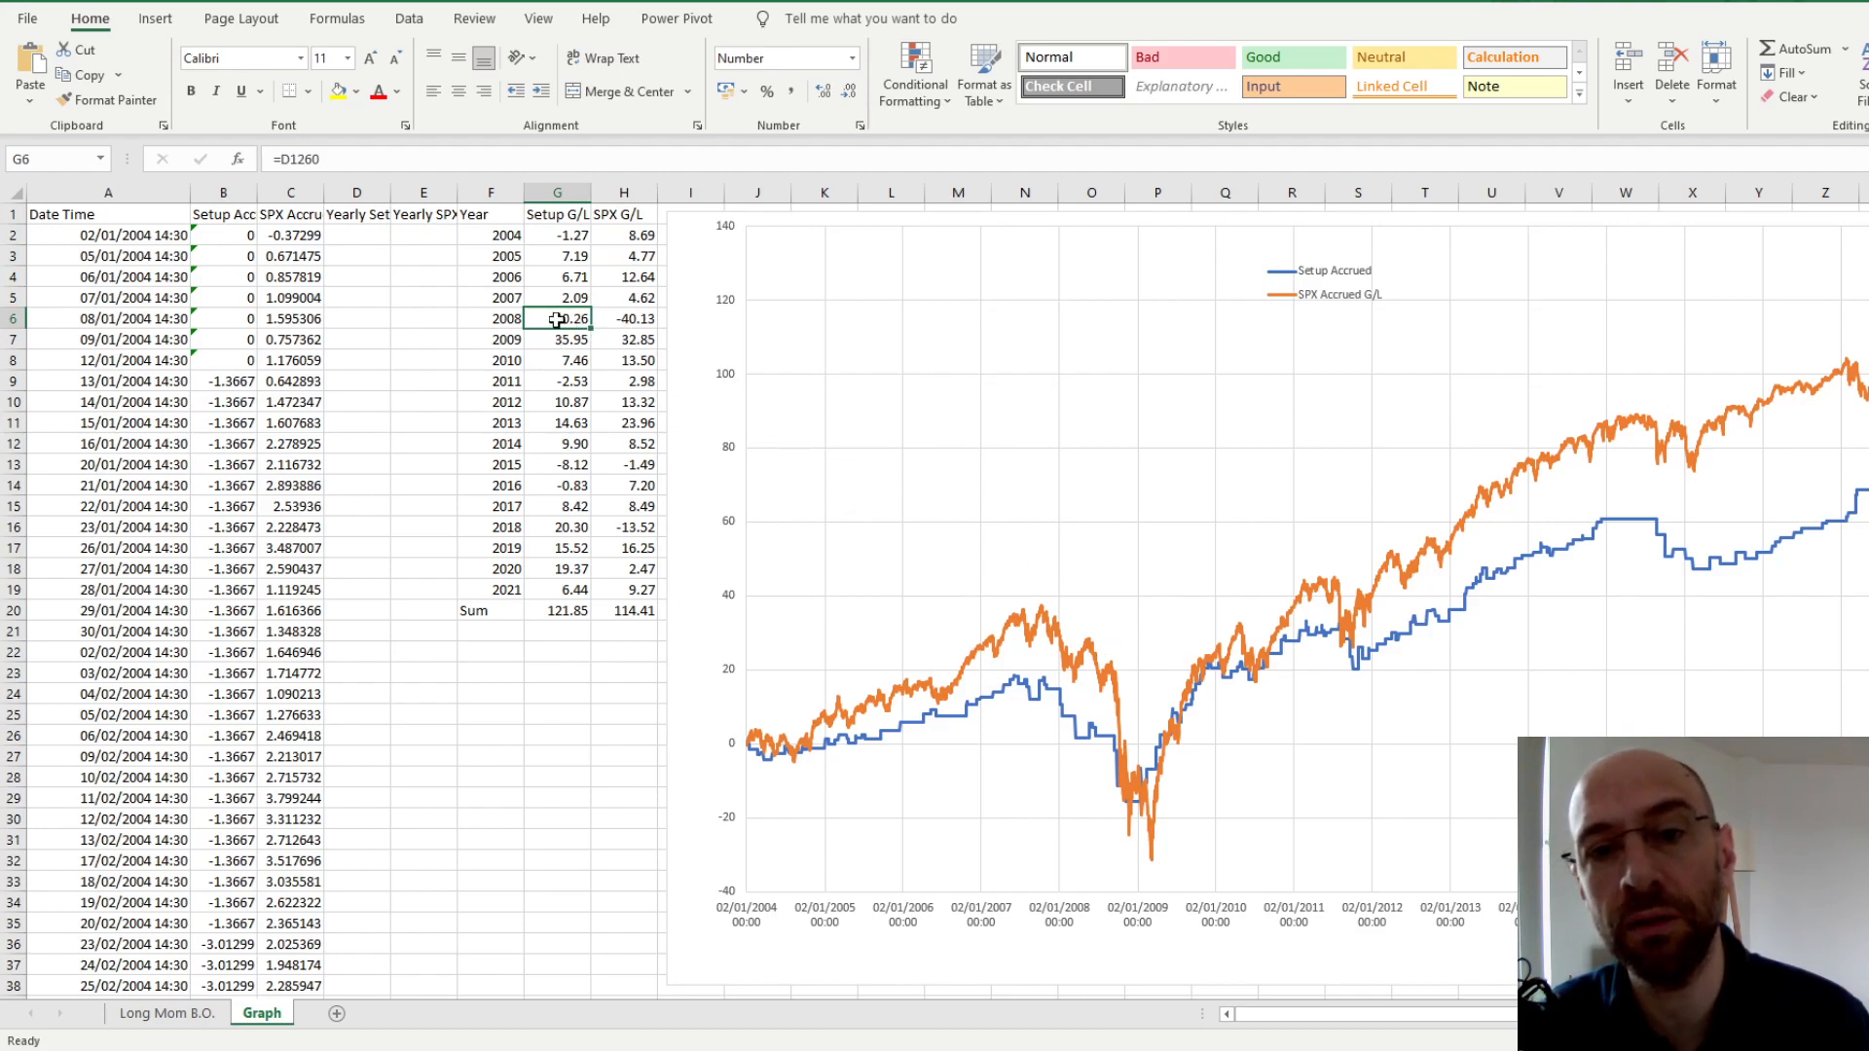
click(623, 320)
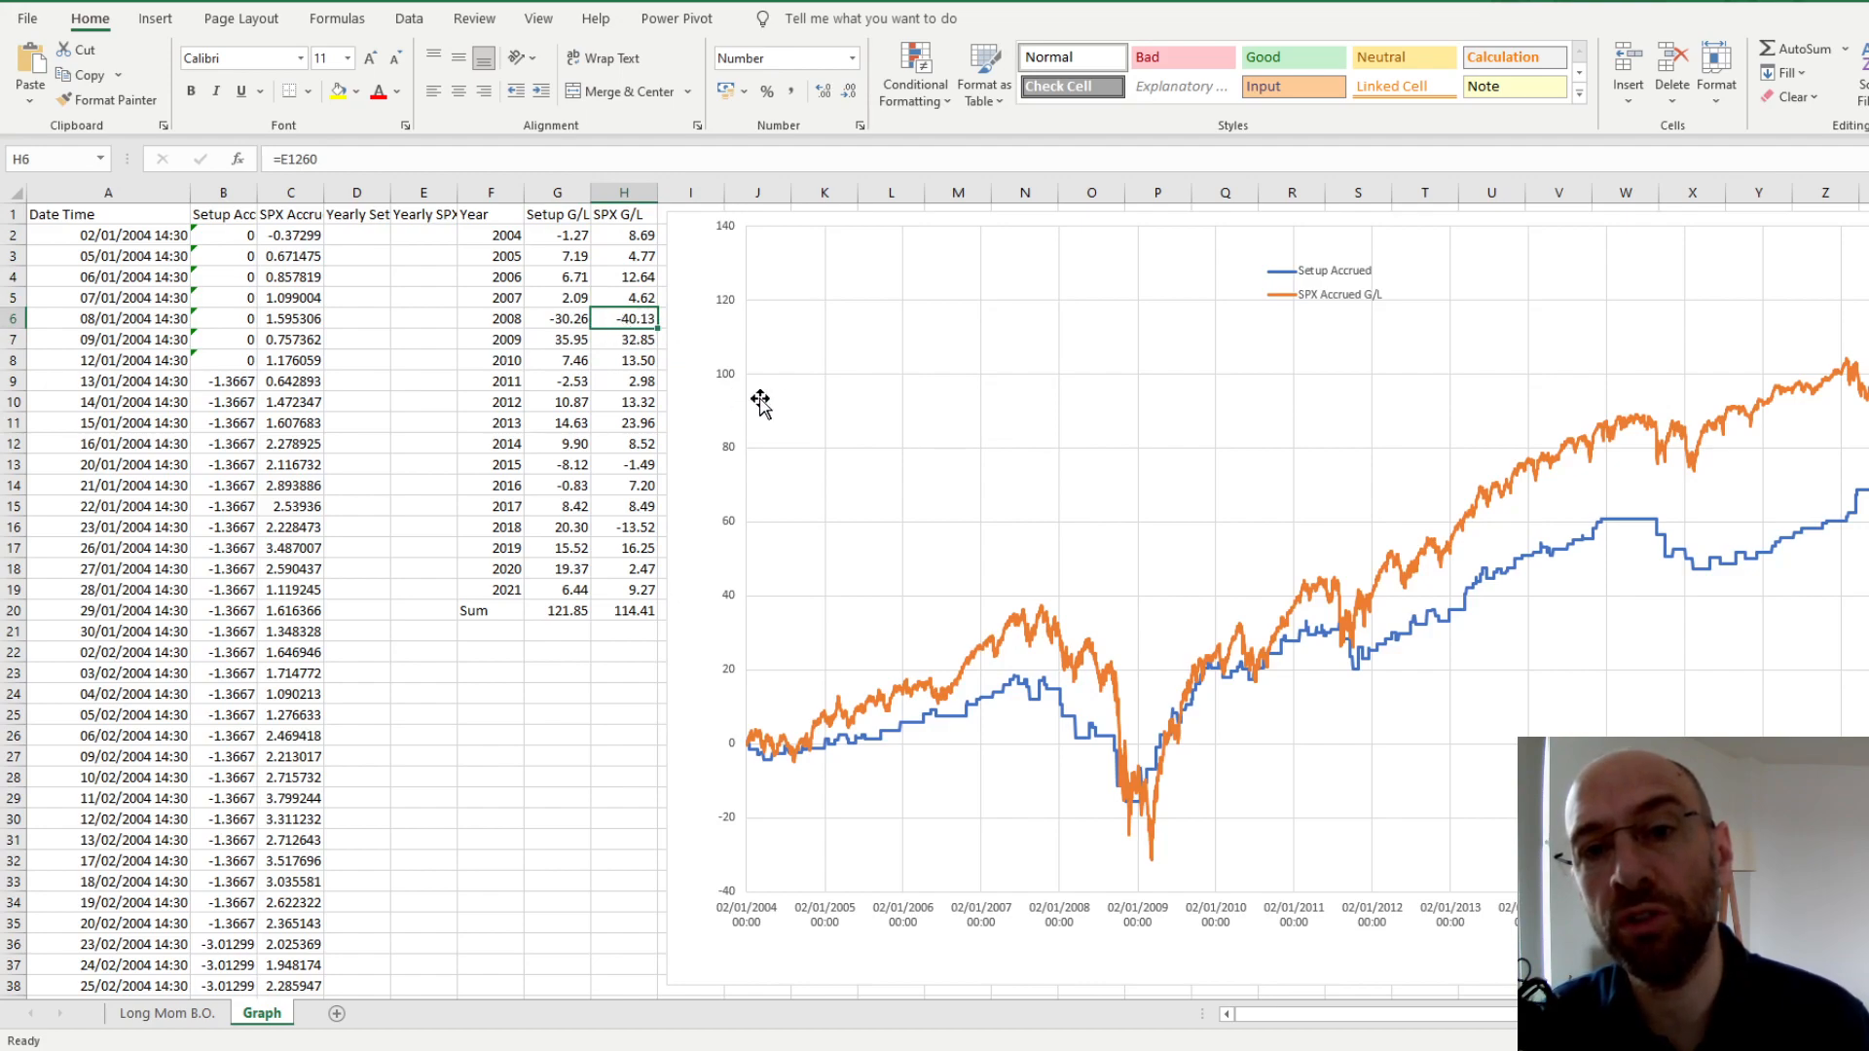
click(542, 341)
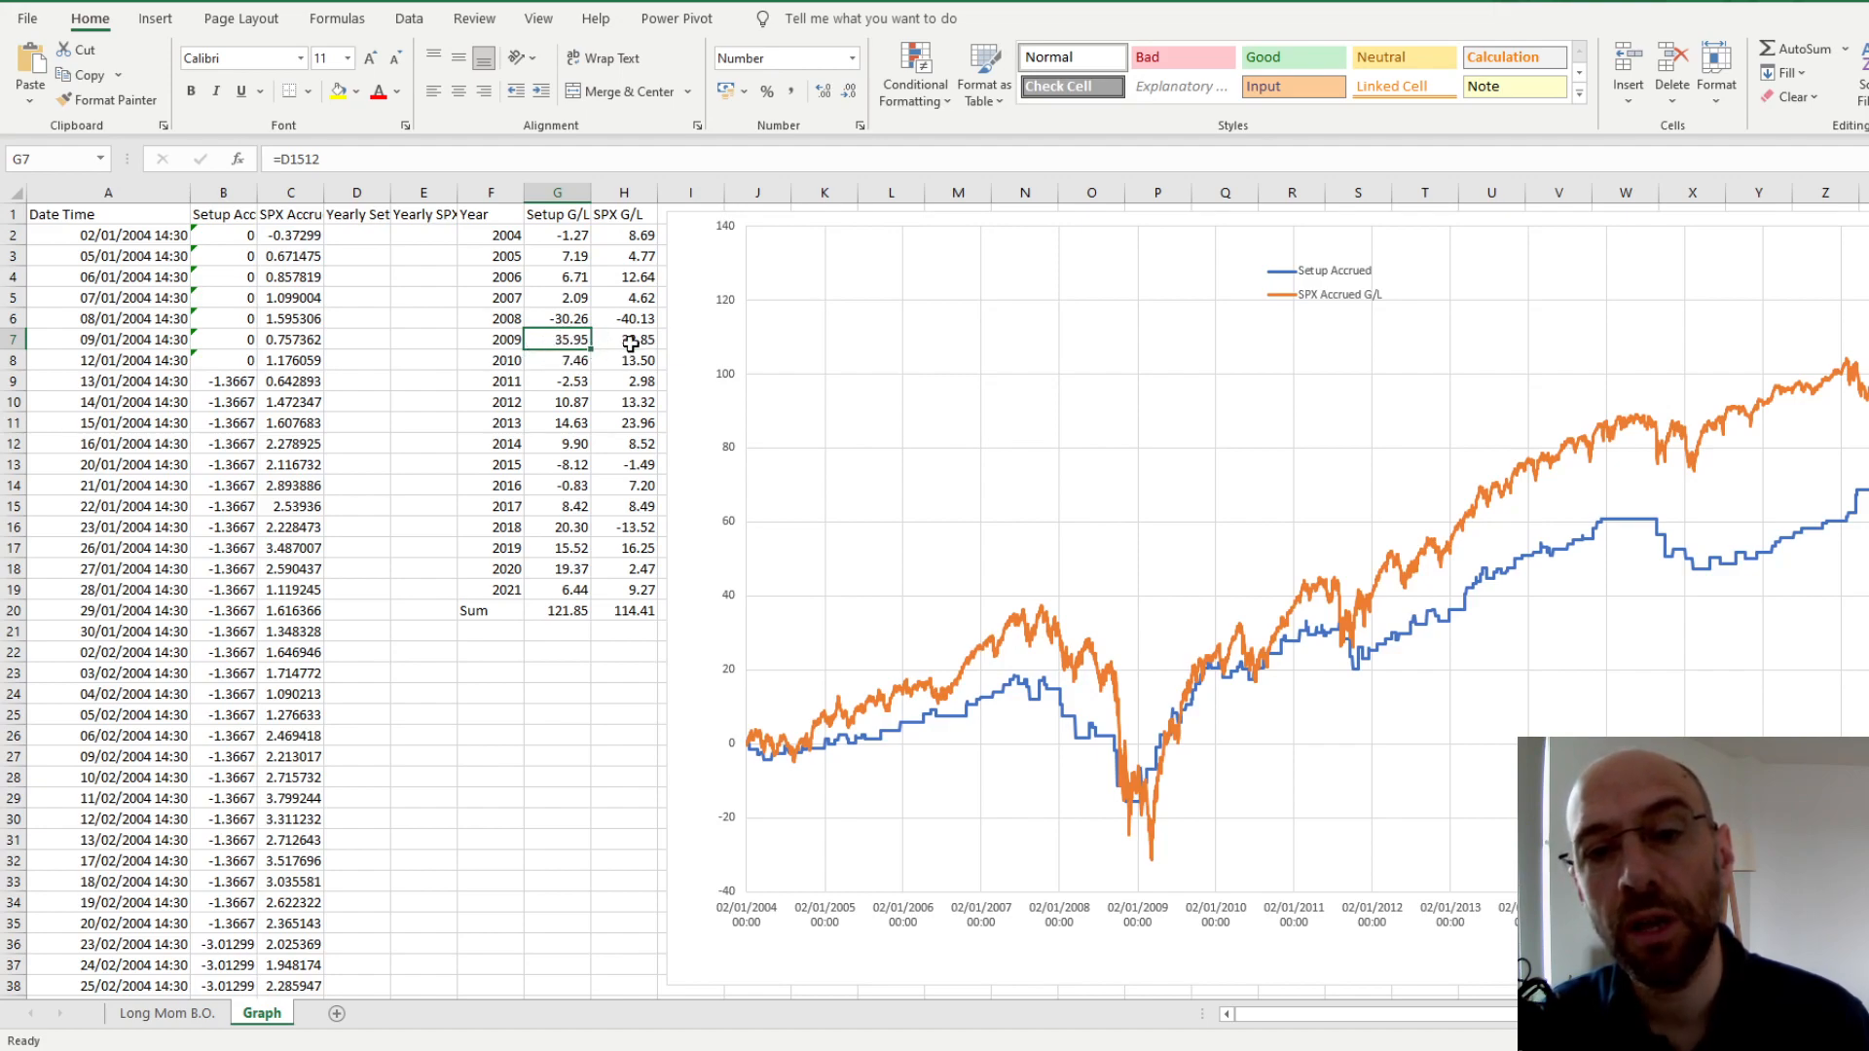
click(573, 611)
click(621, 657)
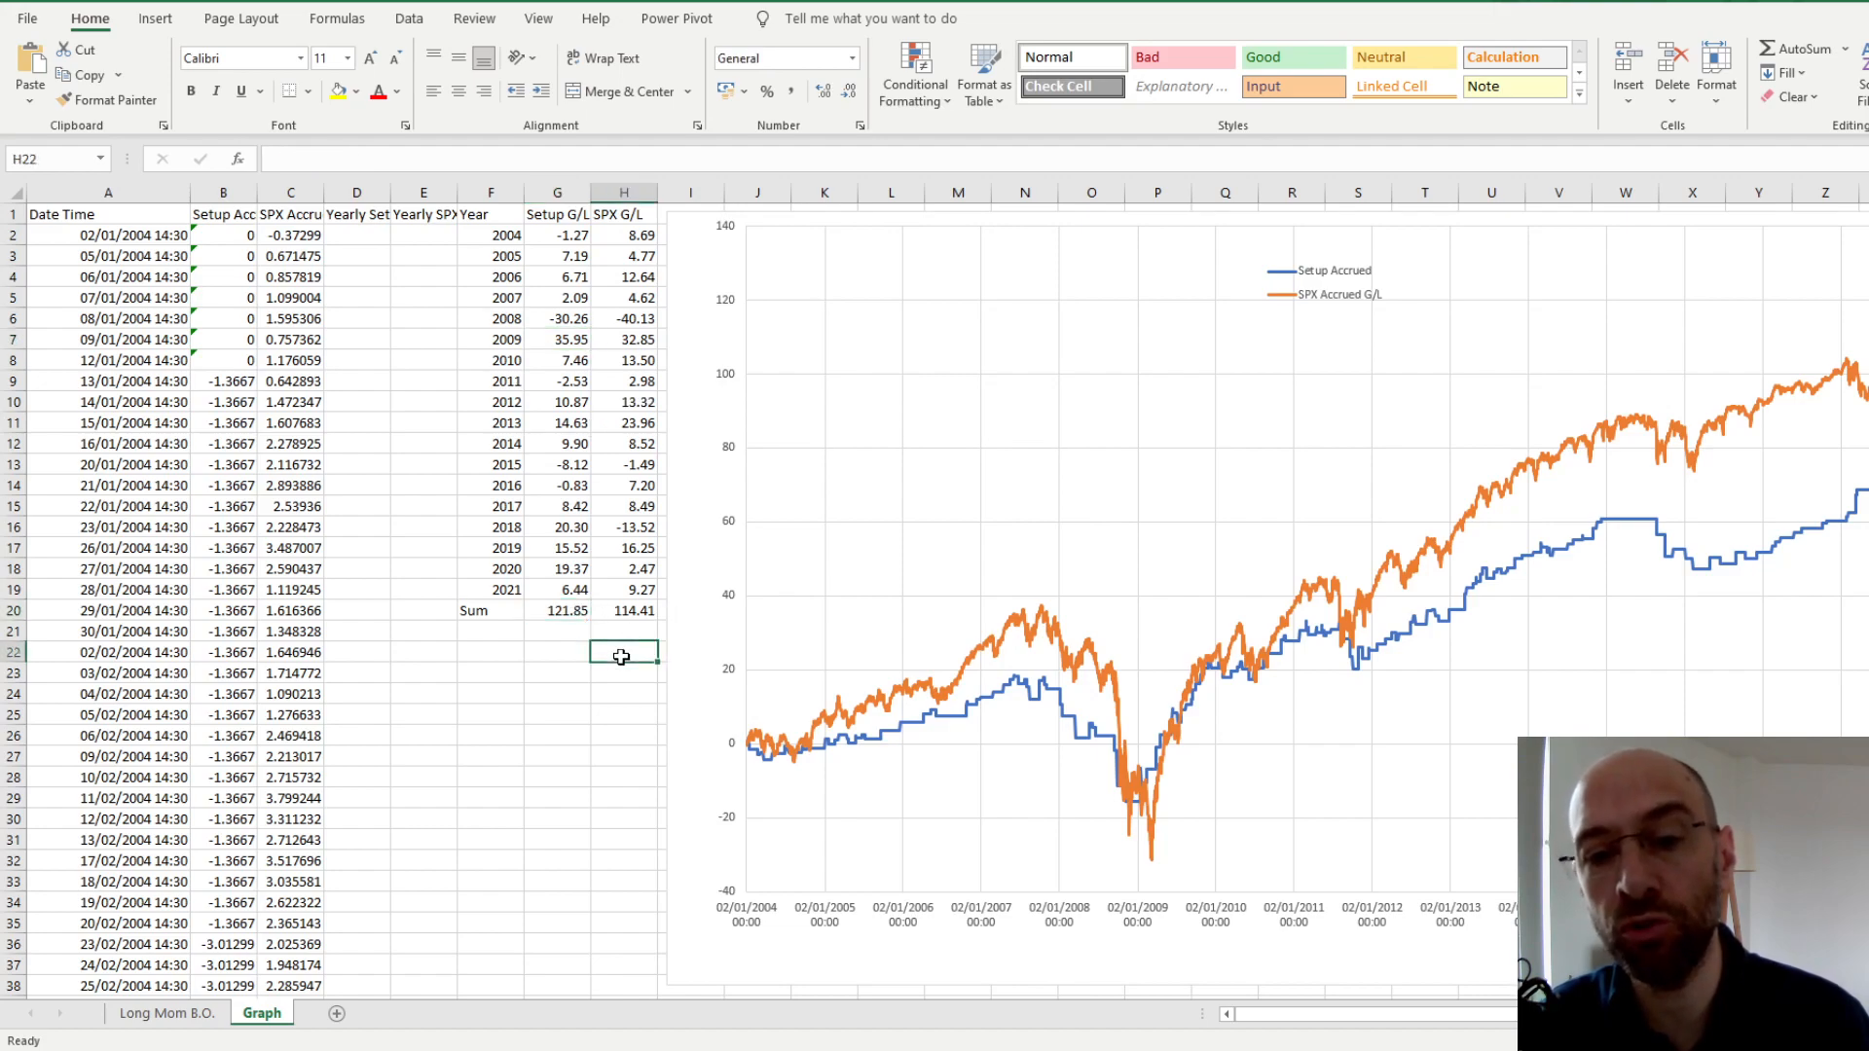
click(563, 610)
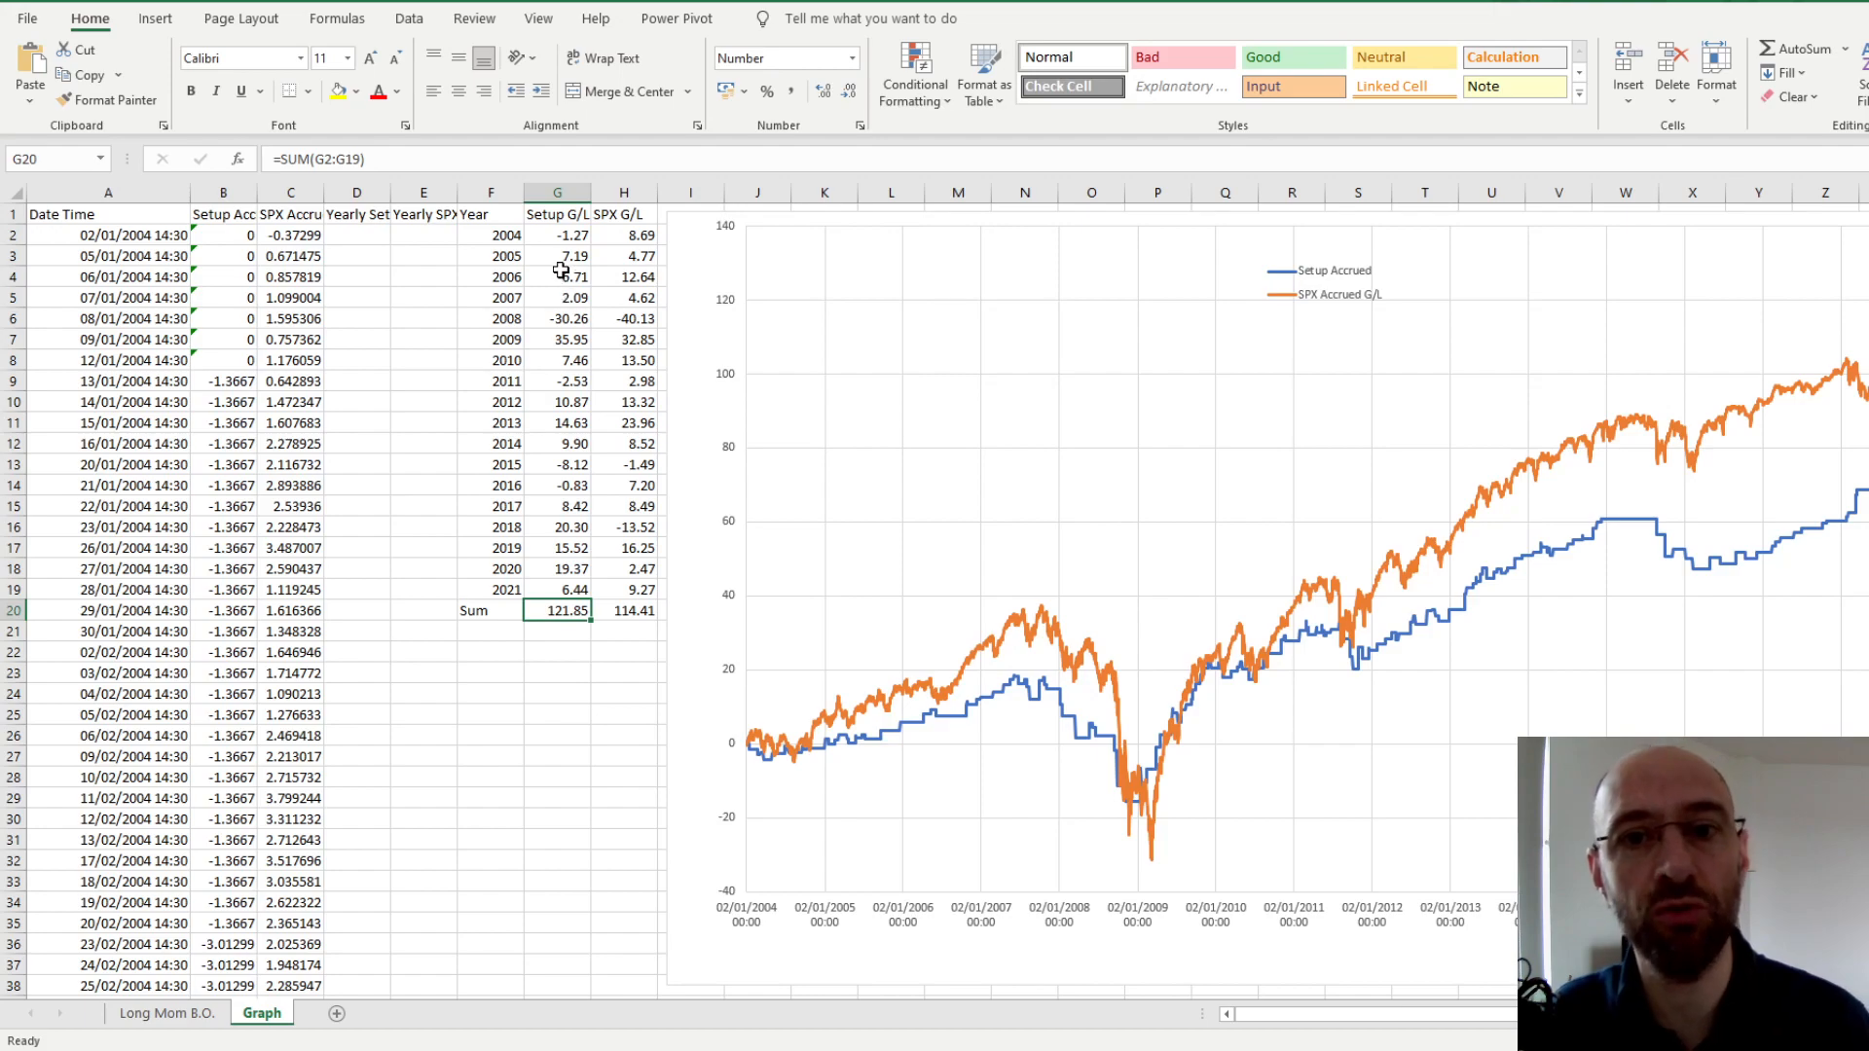
click(559, 238)
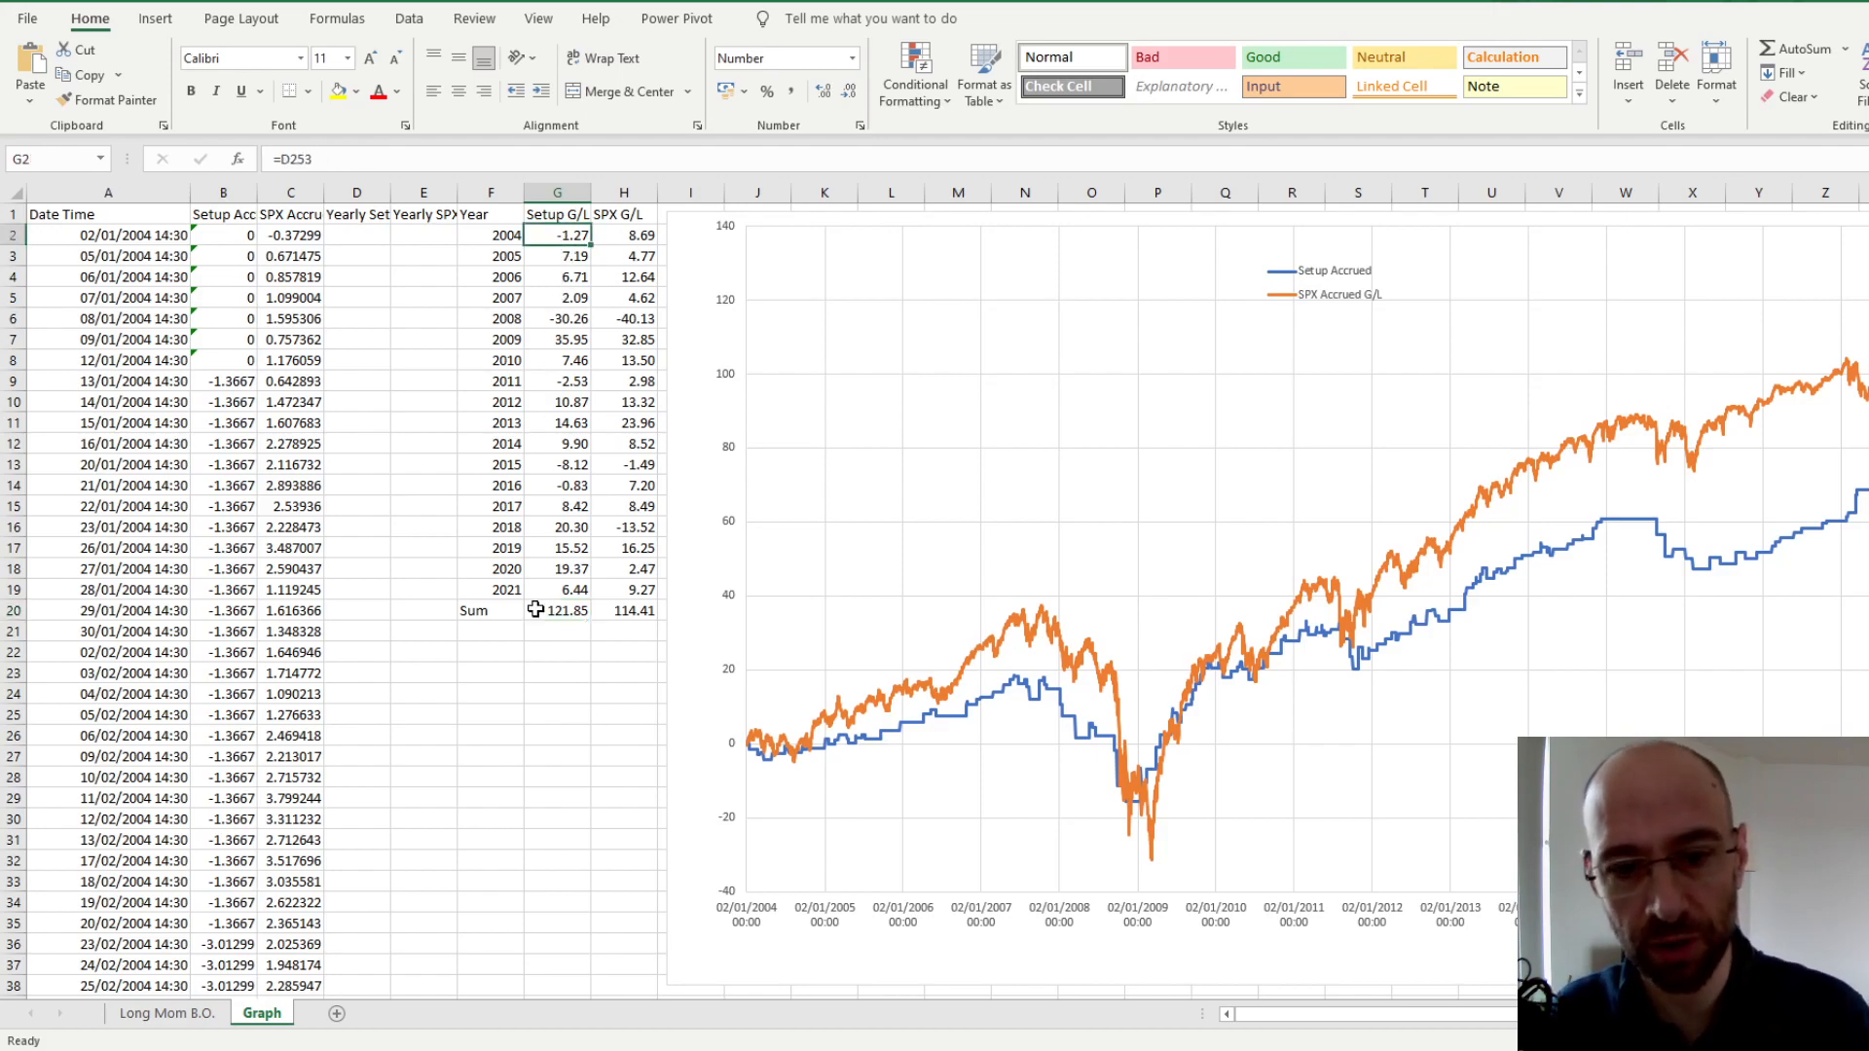
Check the setup rules slide in PowerPoint and return to the Excel Graph sheet's yearly sums
key(alt+Tab)
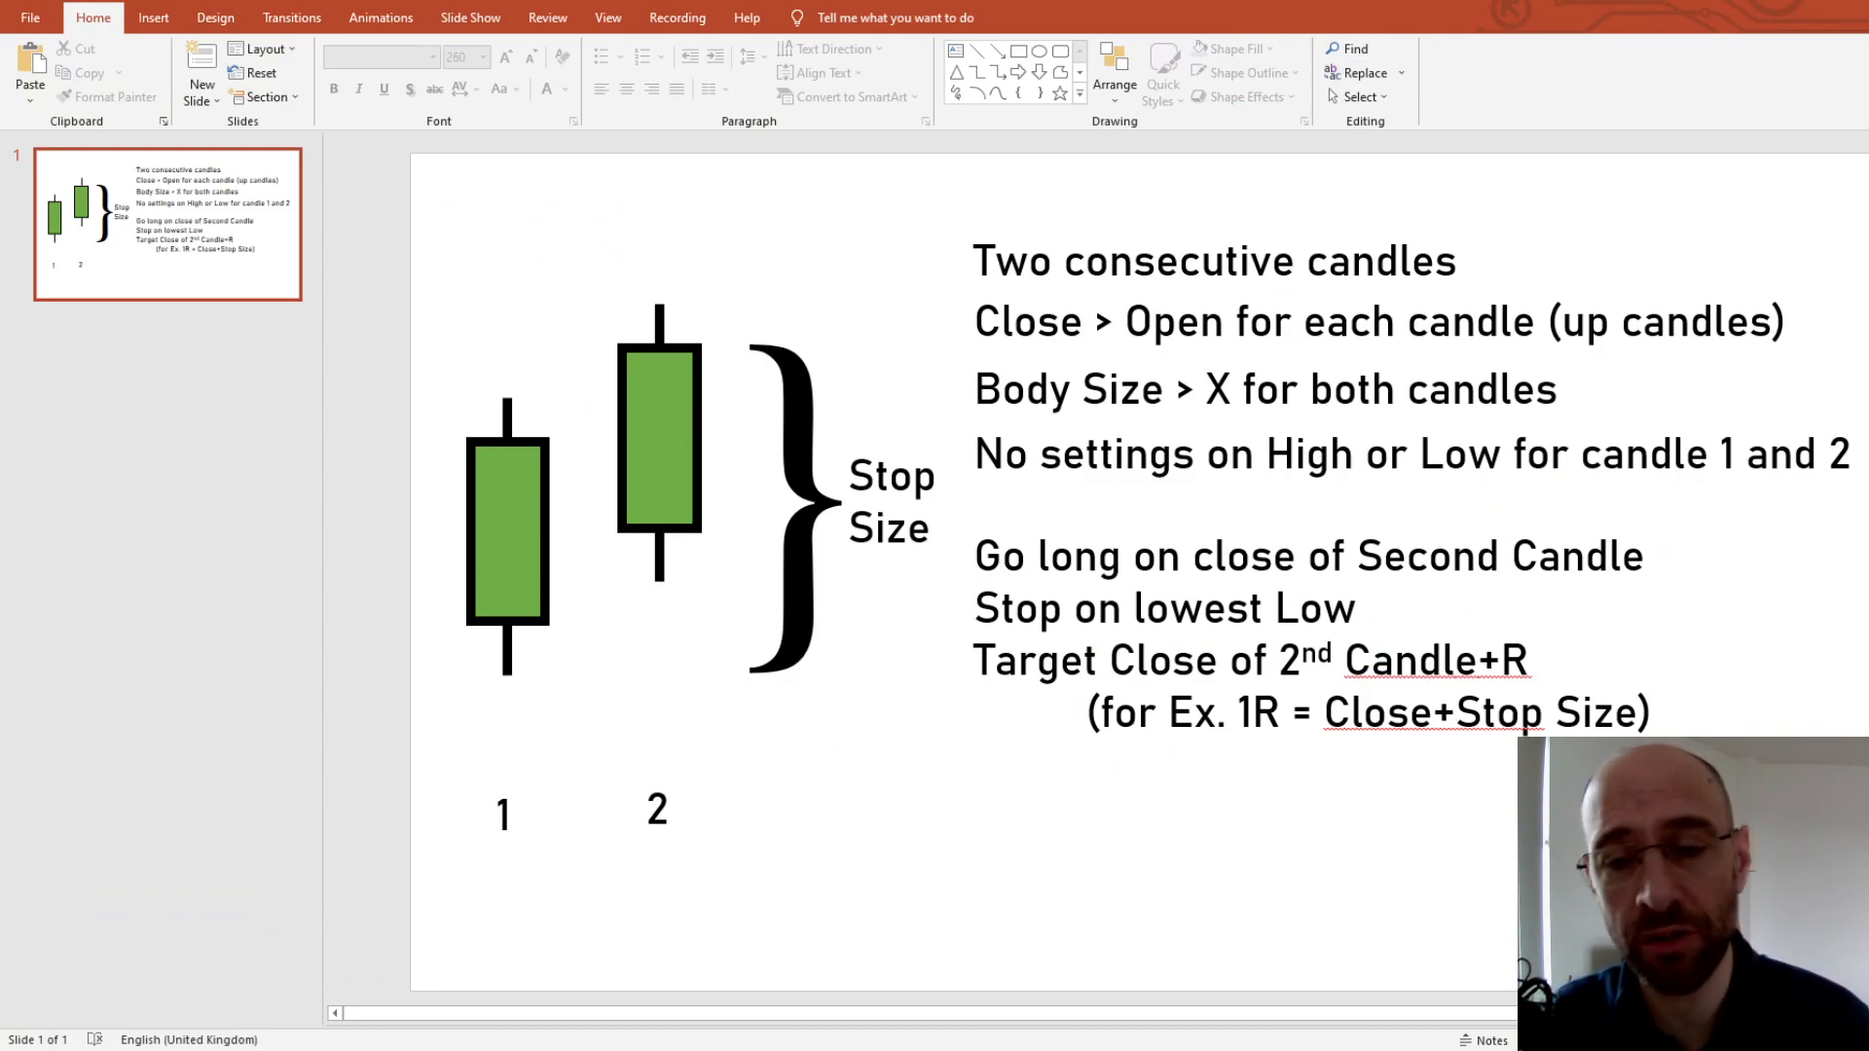
key(alt+Tab)
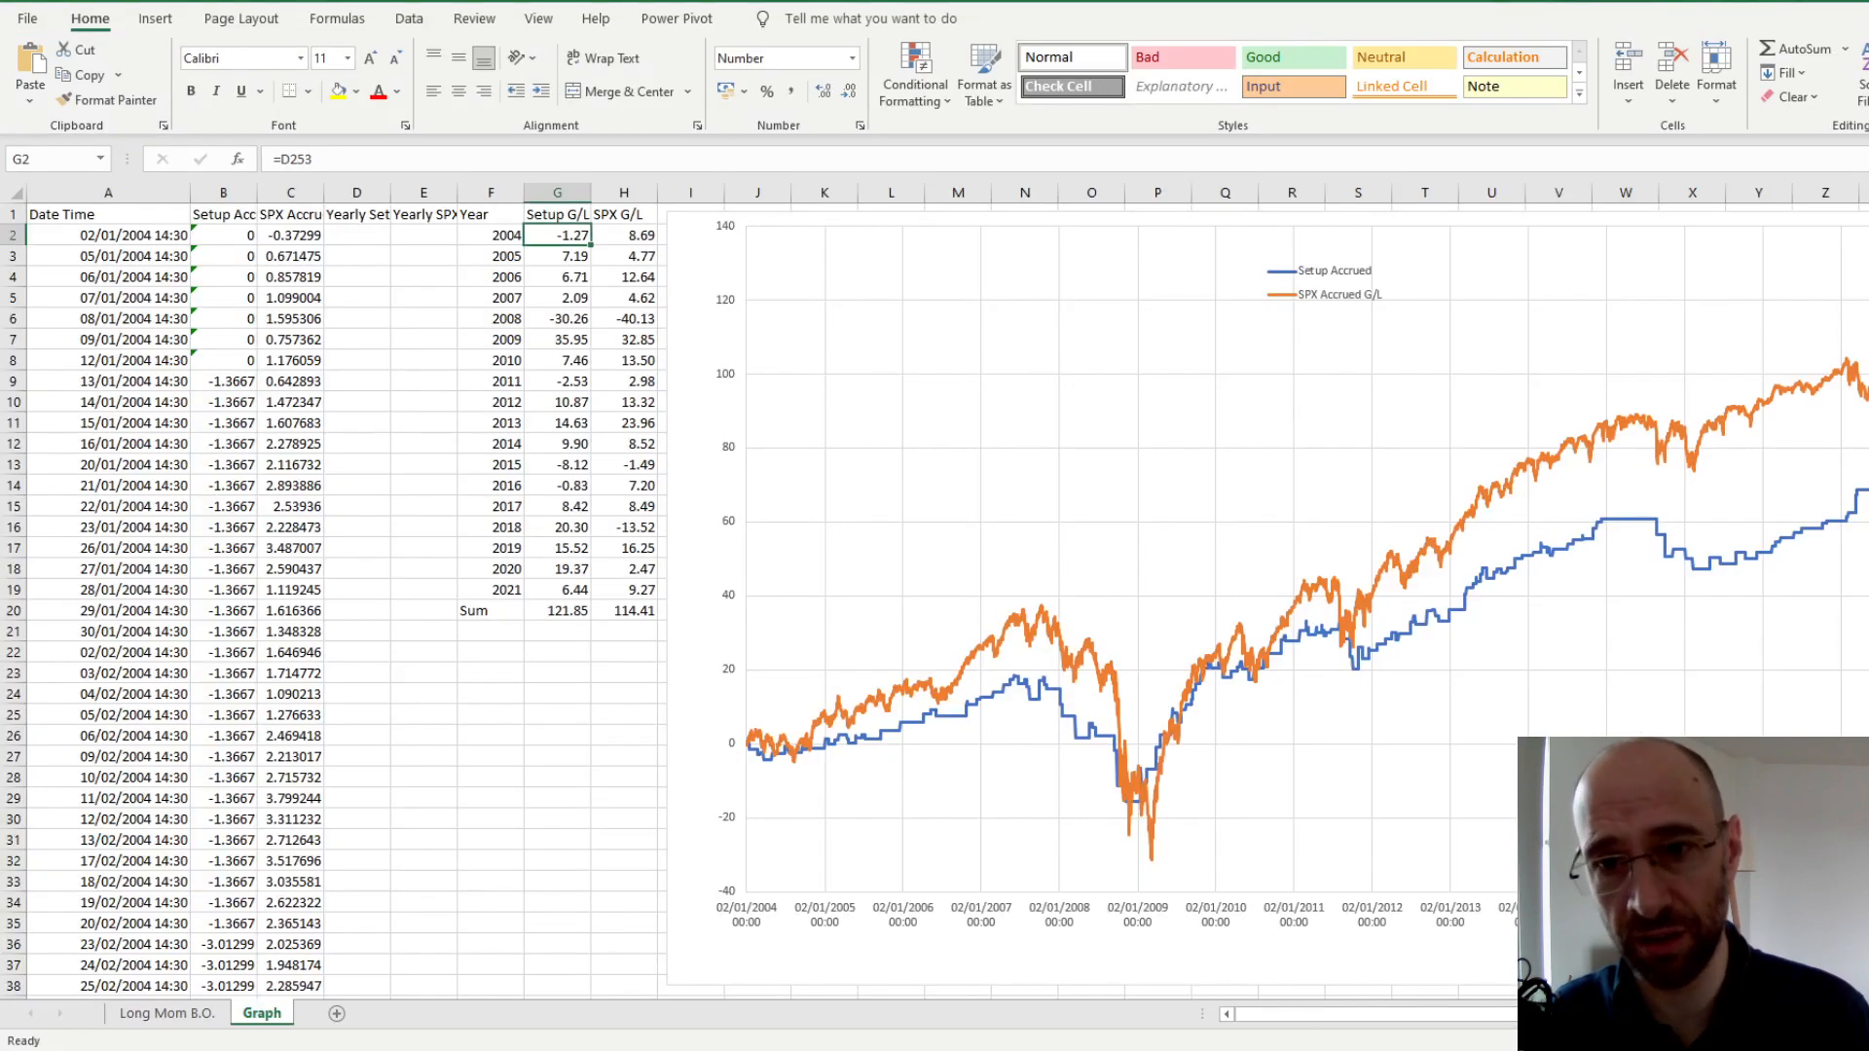
click(538, 624)
click(570, 612)
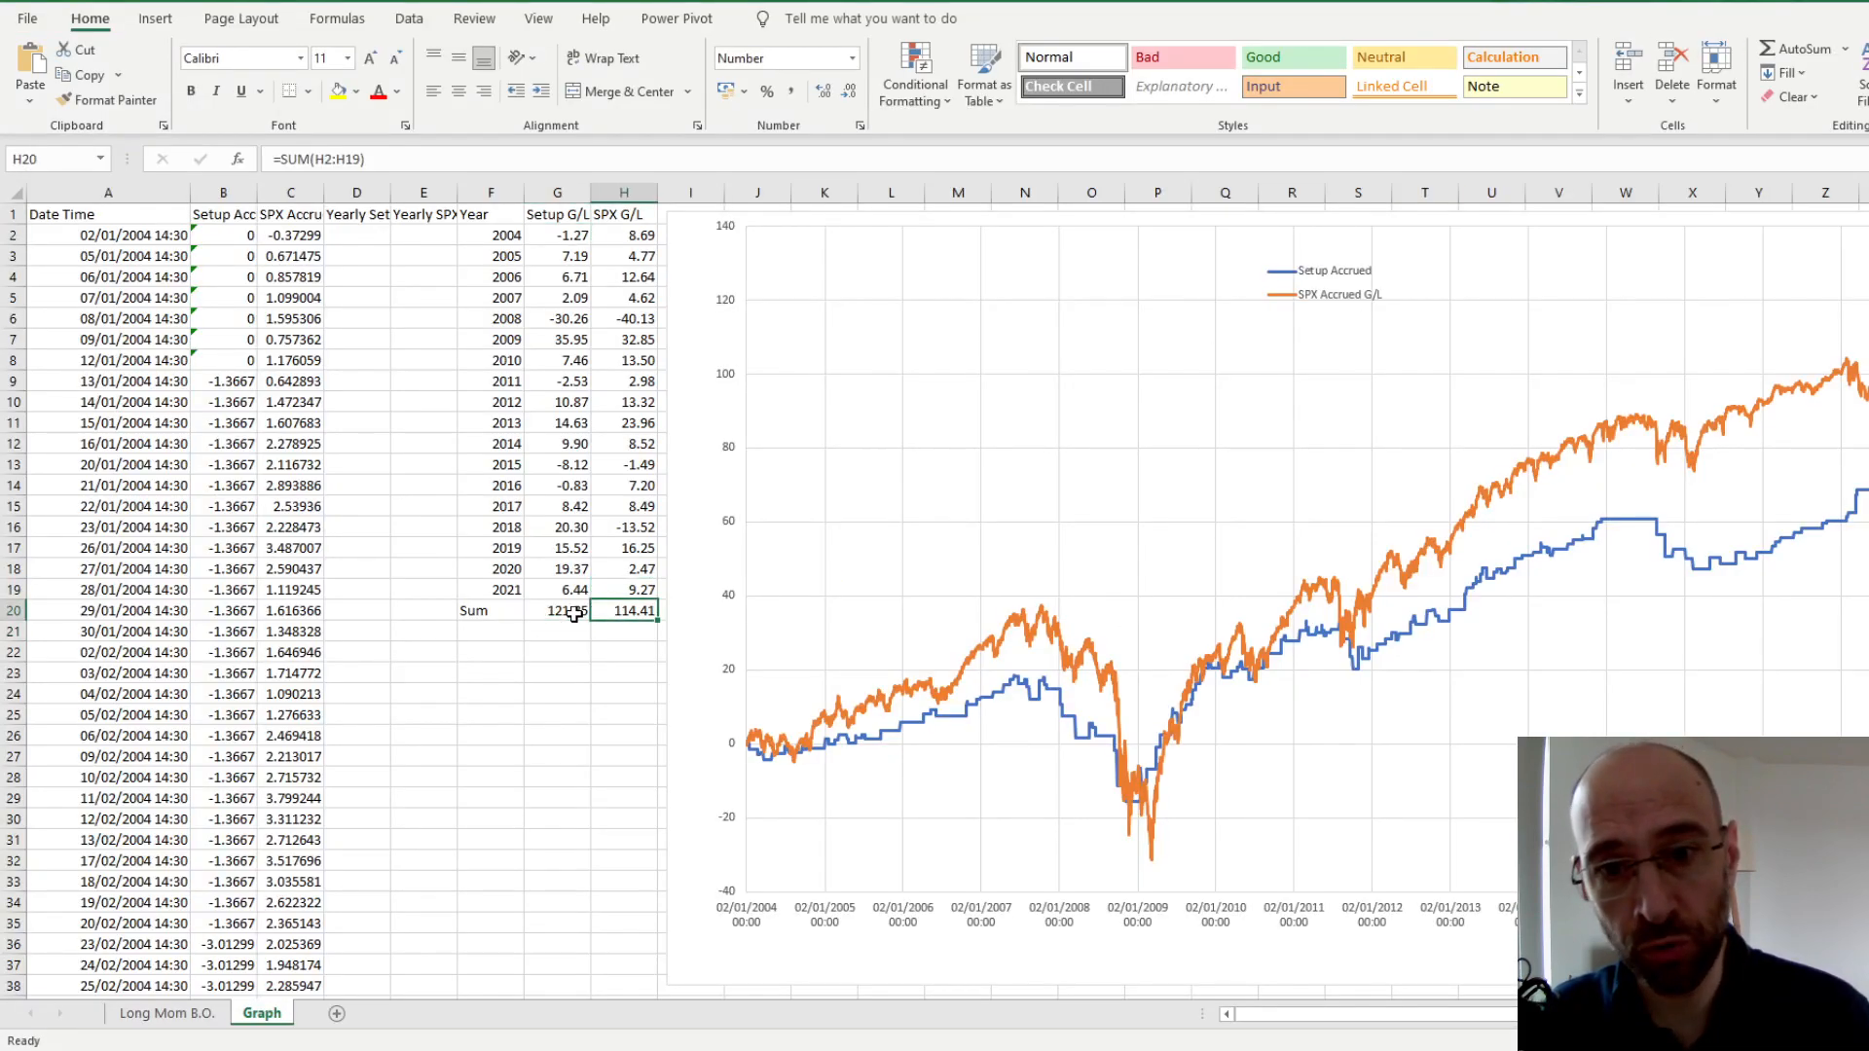
Review the 2021 Setup G/L and the Setup and SPX sums in row 20, and return to the Long Mom B.O. sheet
click(564, 594)
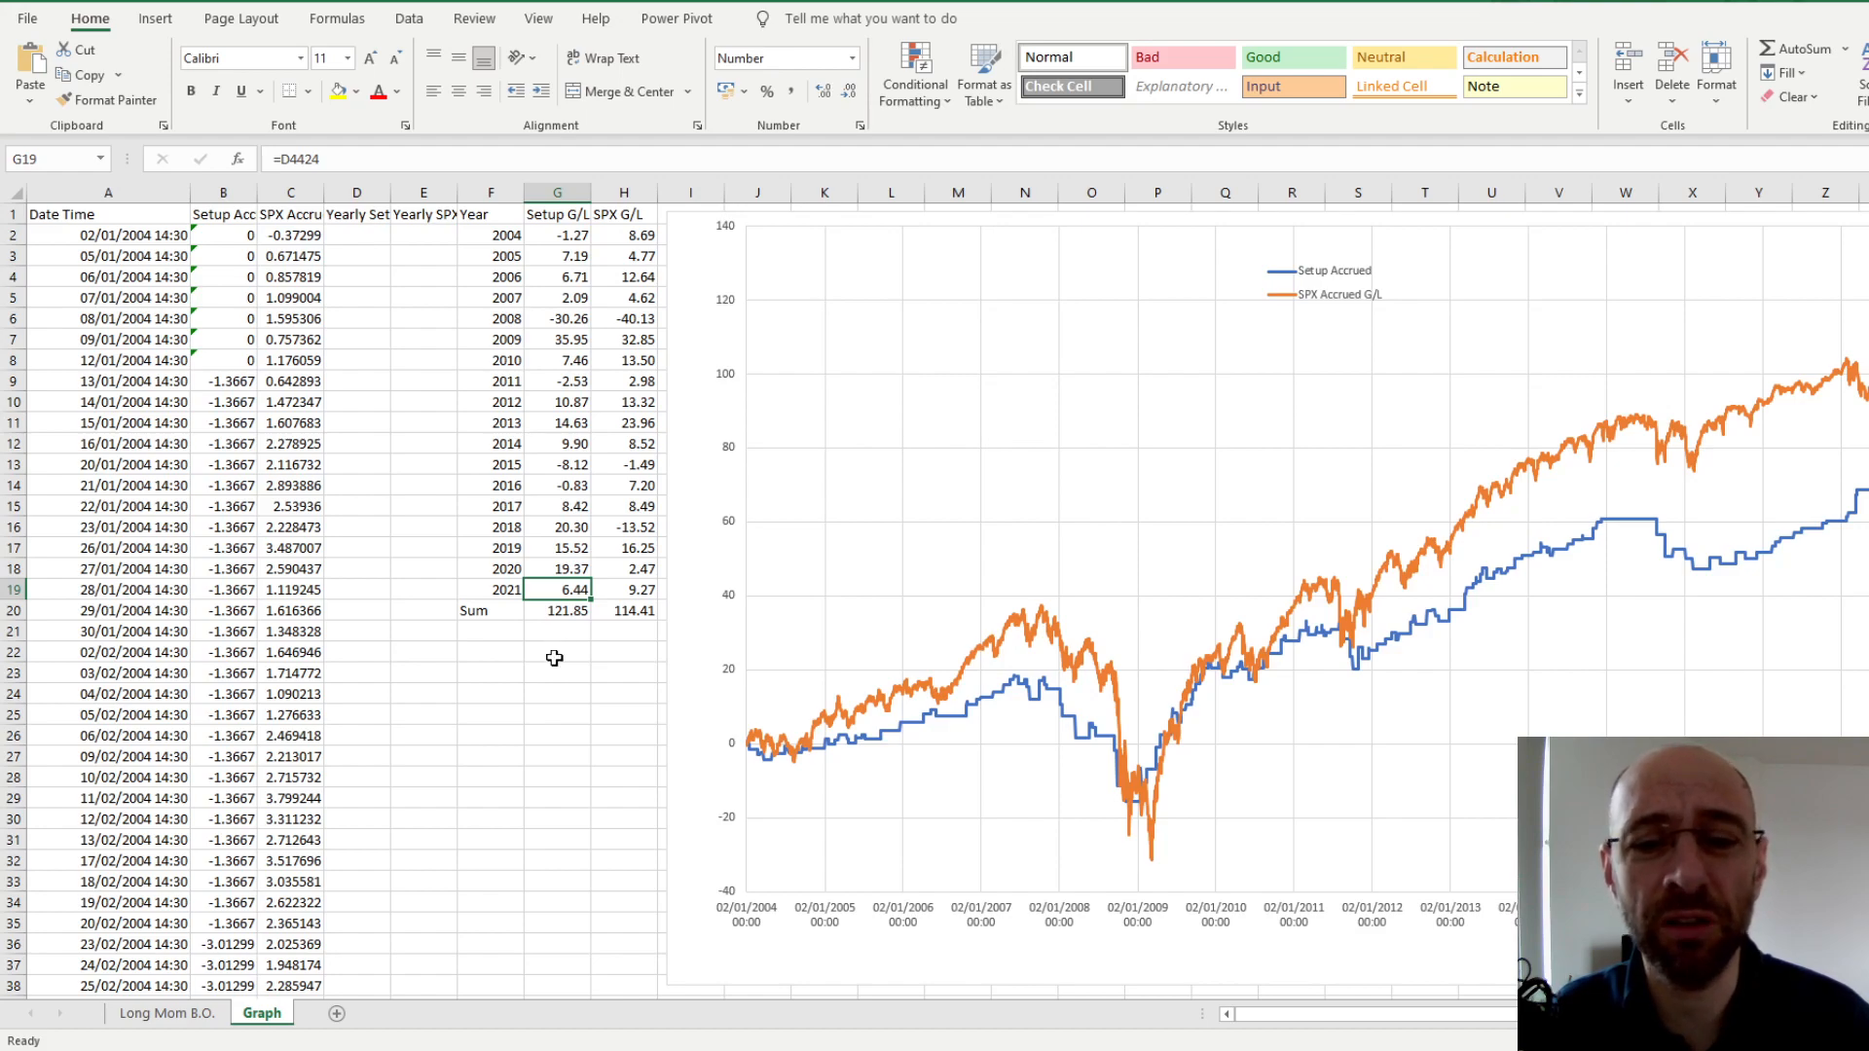
click(553, 650)
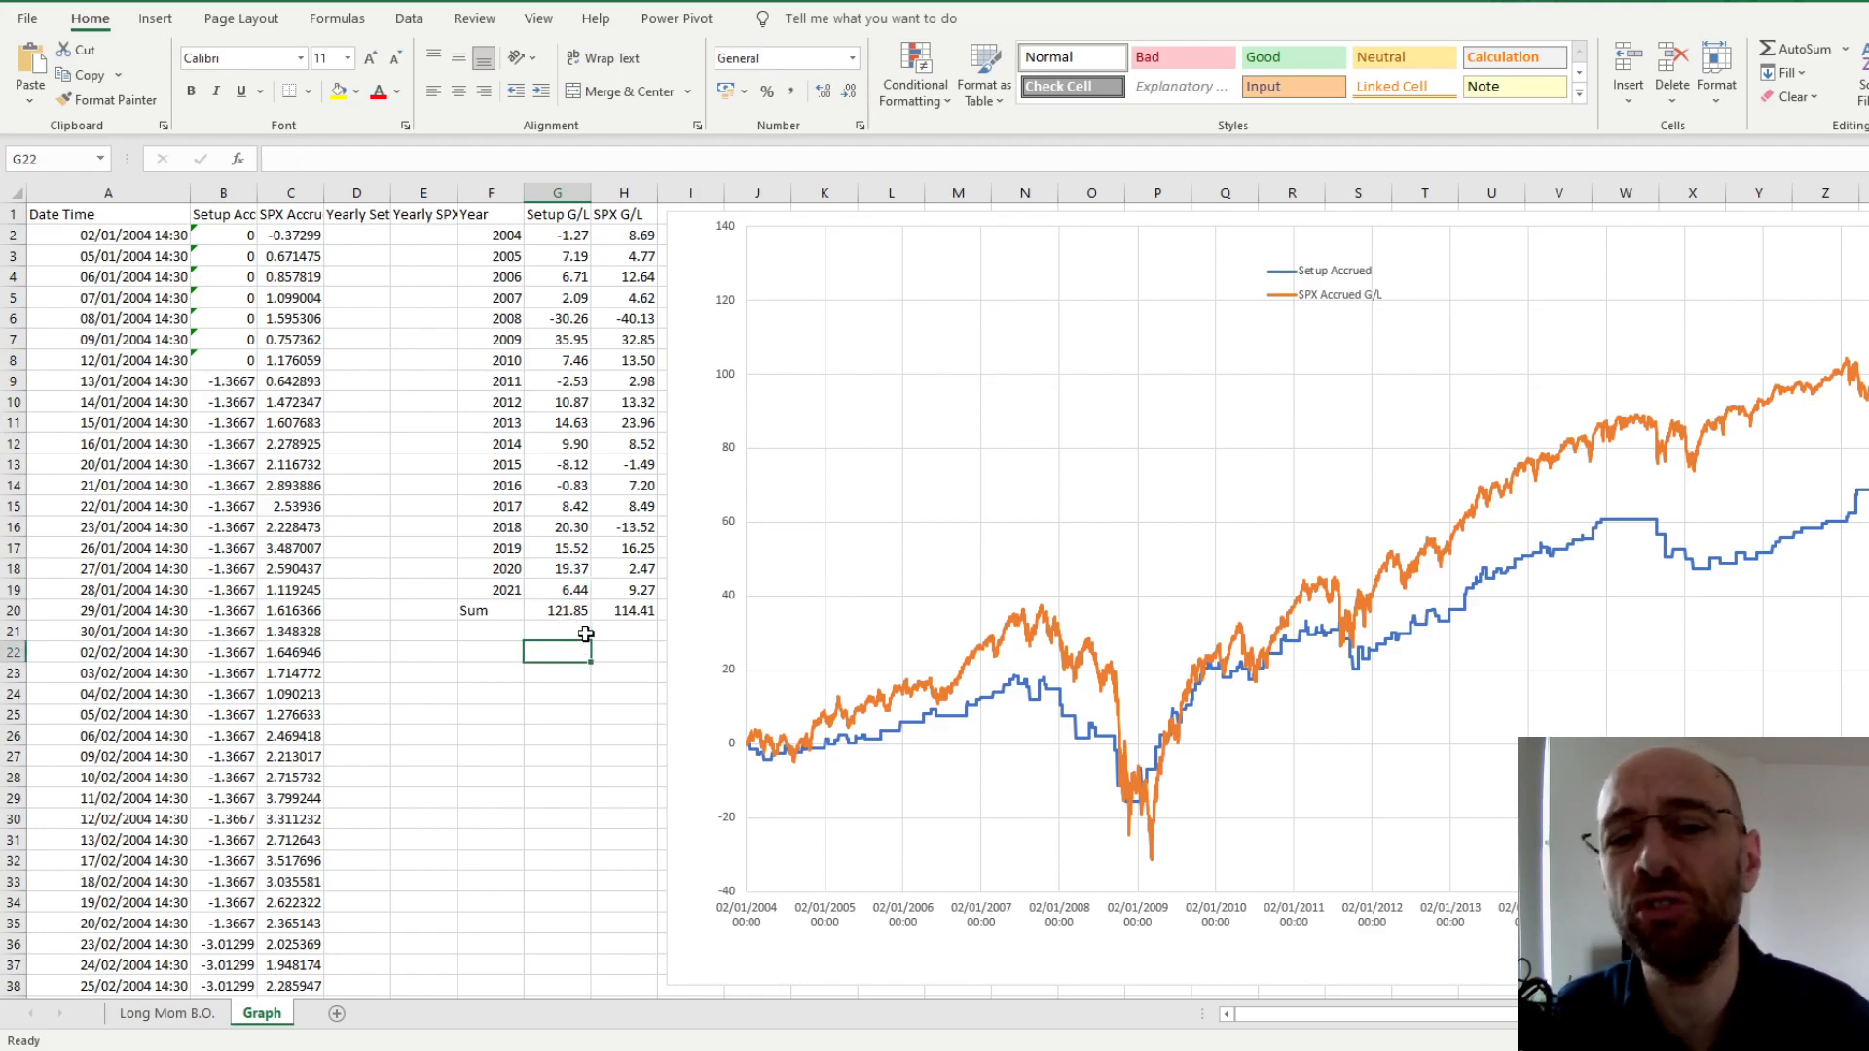
click(619, 633)
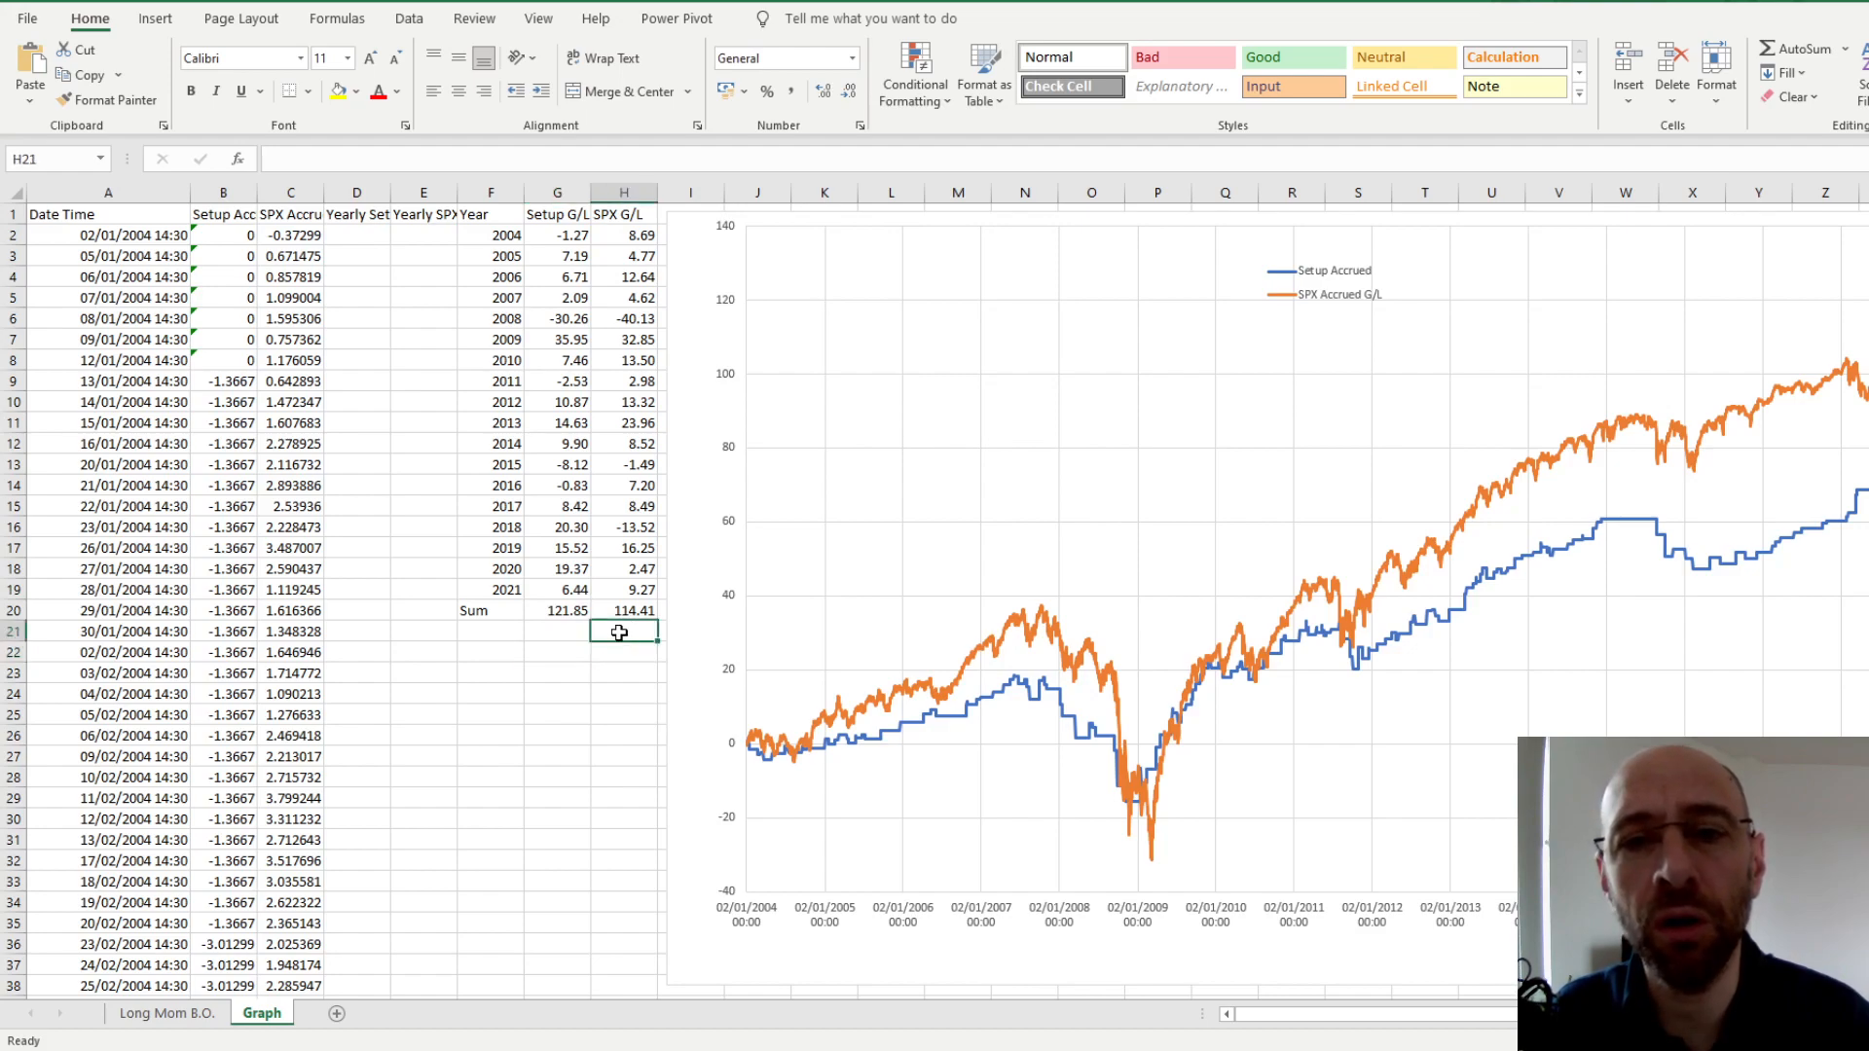
click(545, 593)
click(545, 613)
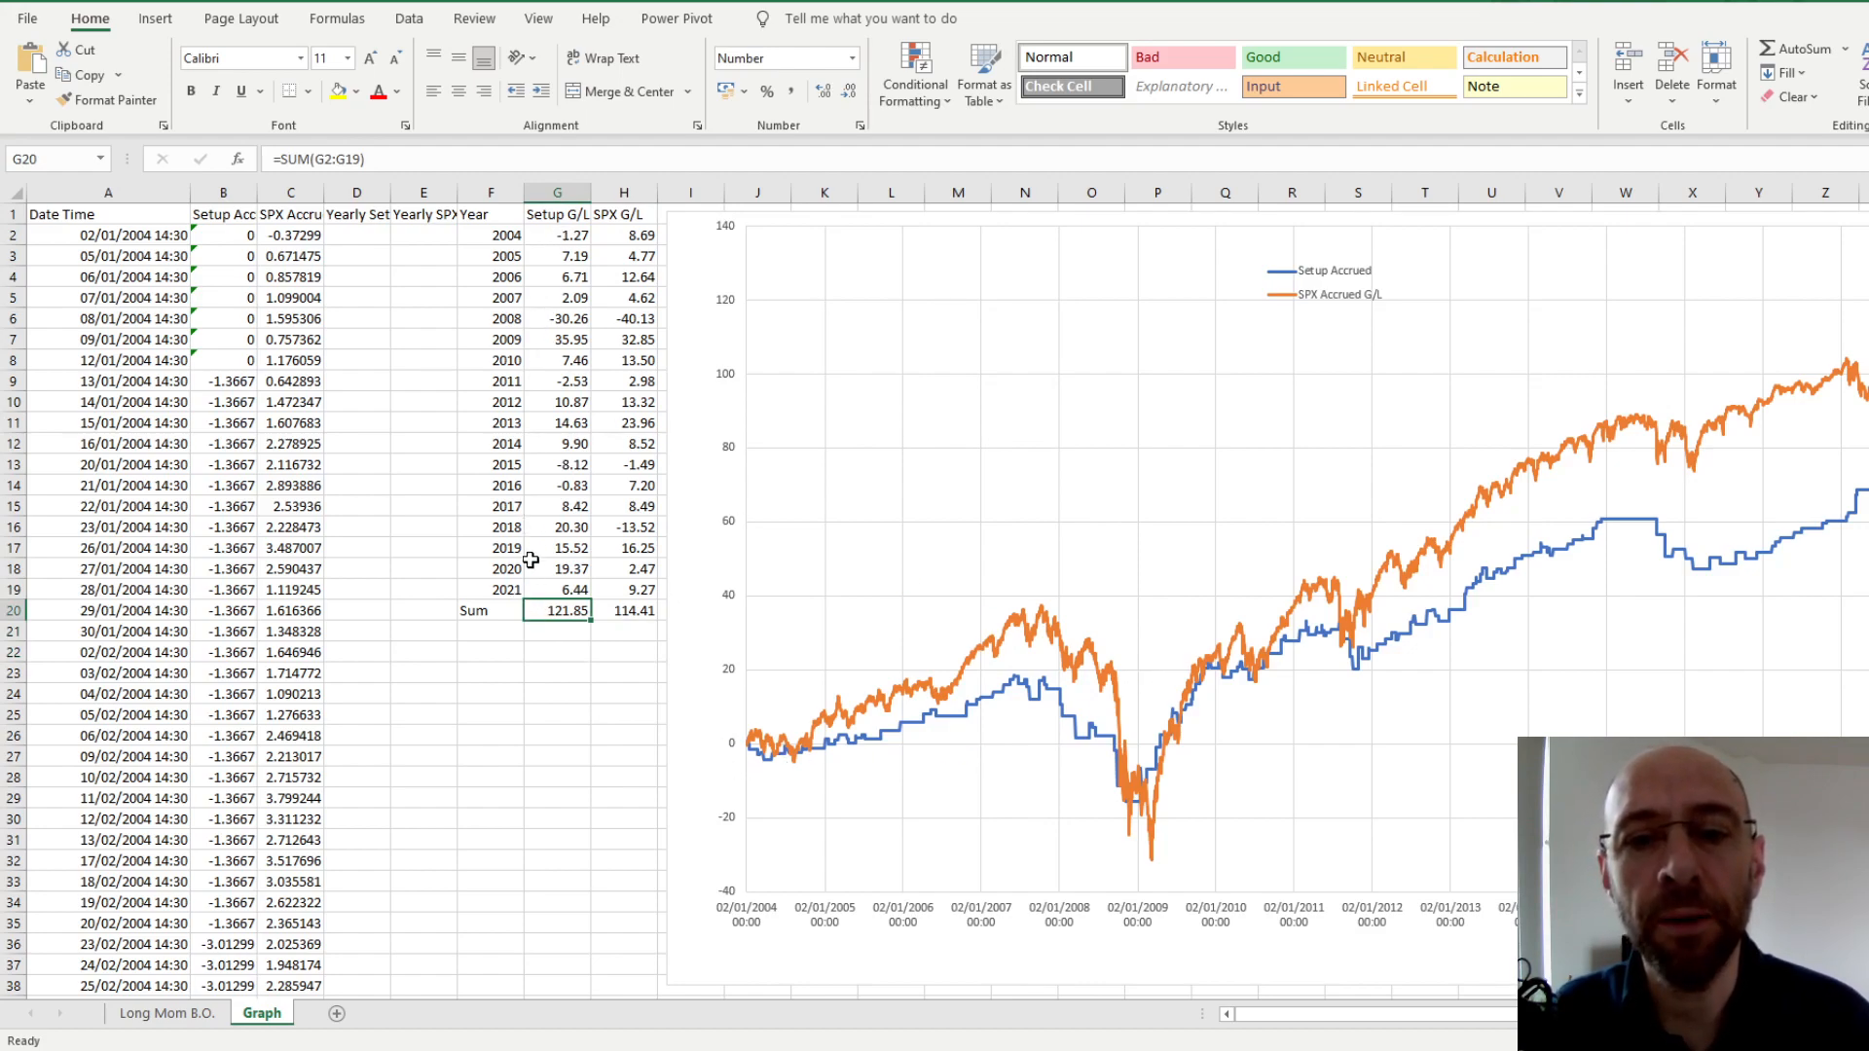
click(625, 613)
click(607, 671)
click(576, 647)
click(491, 645)
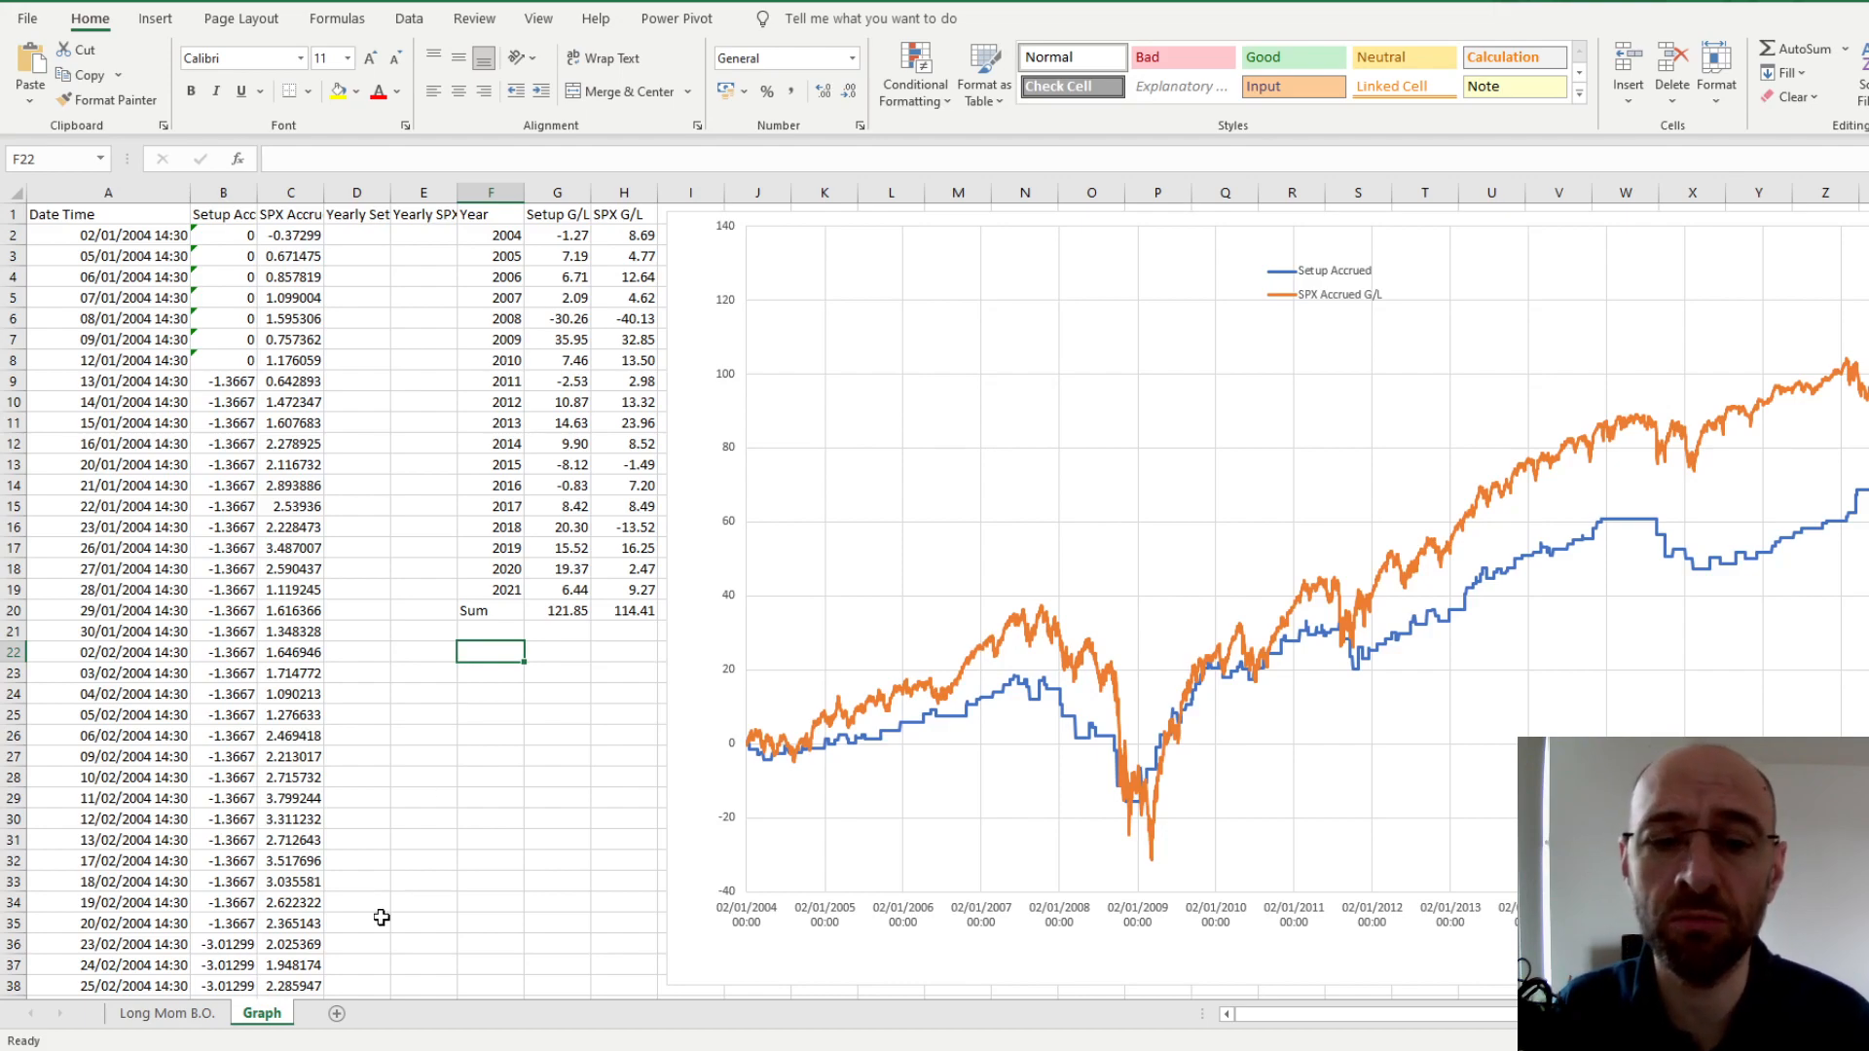
click(174, 1014)
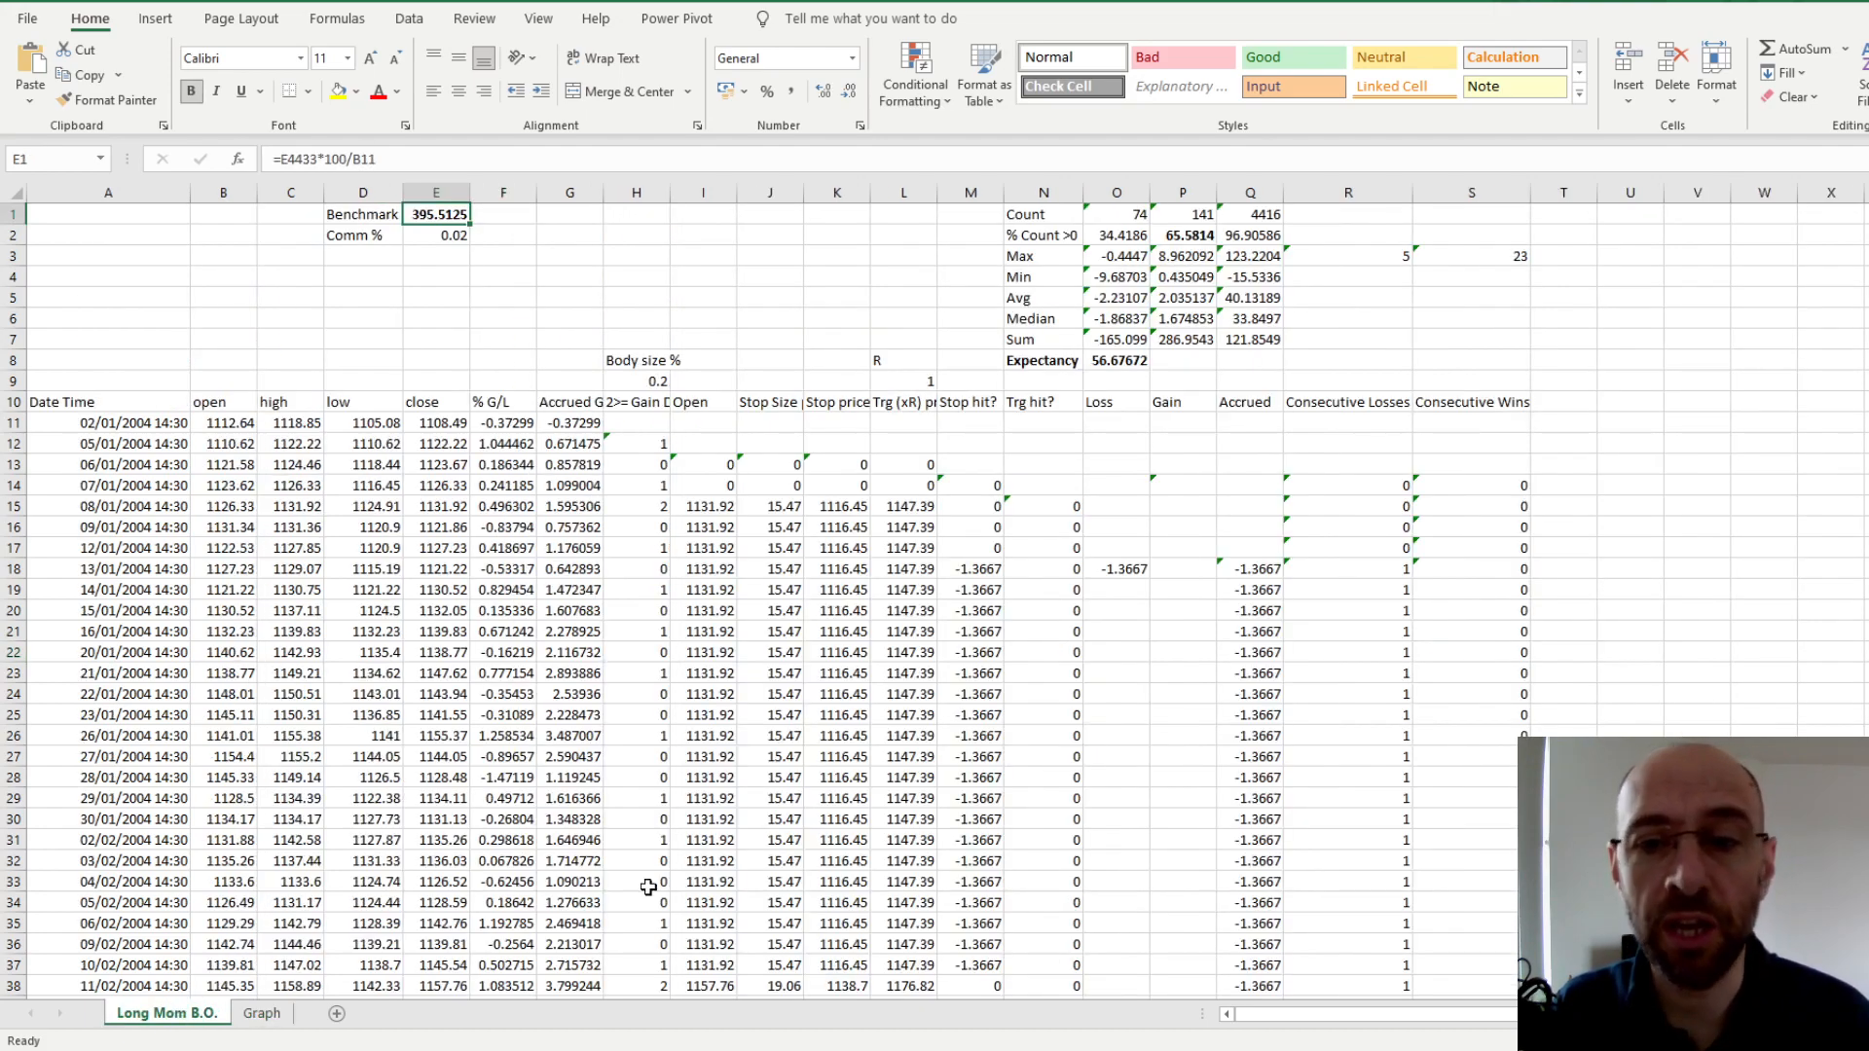